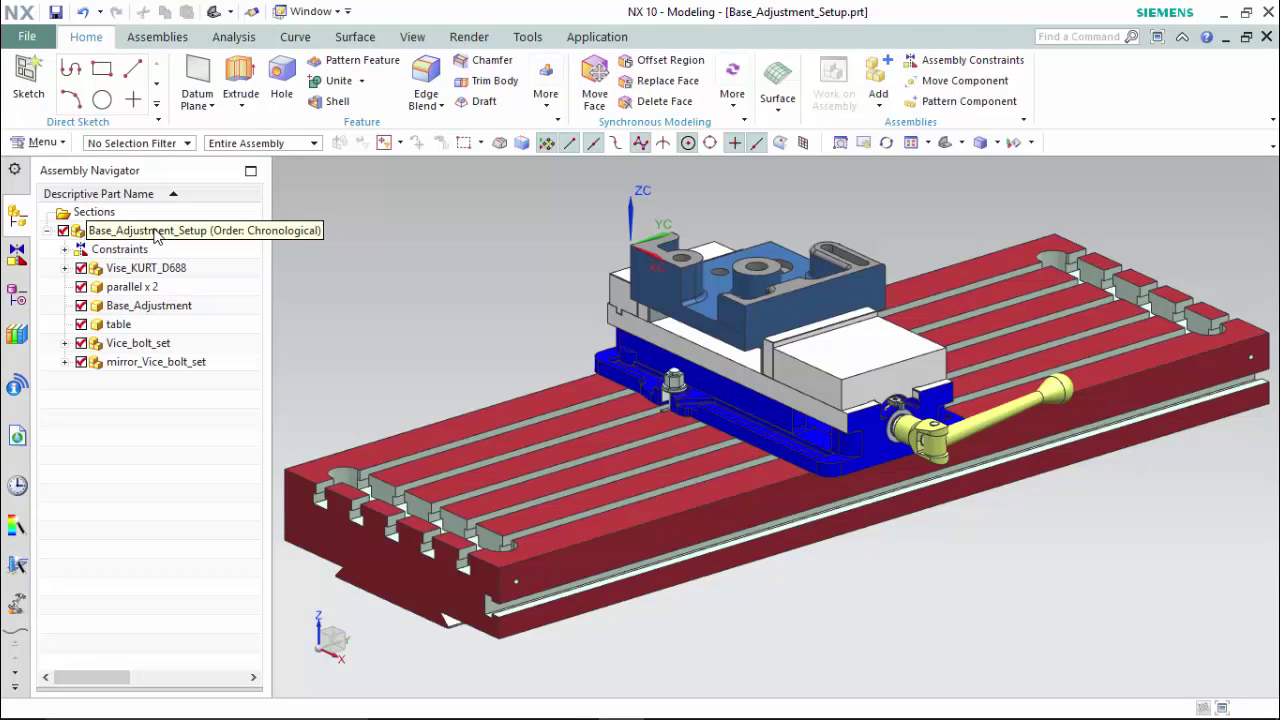
- Start the Manufacturing application with the cam_general session configuration and the mill_planar setup
click(656, 364)
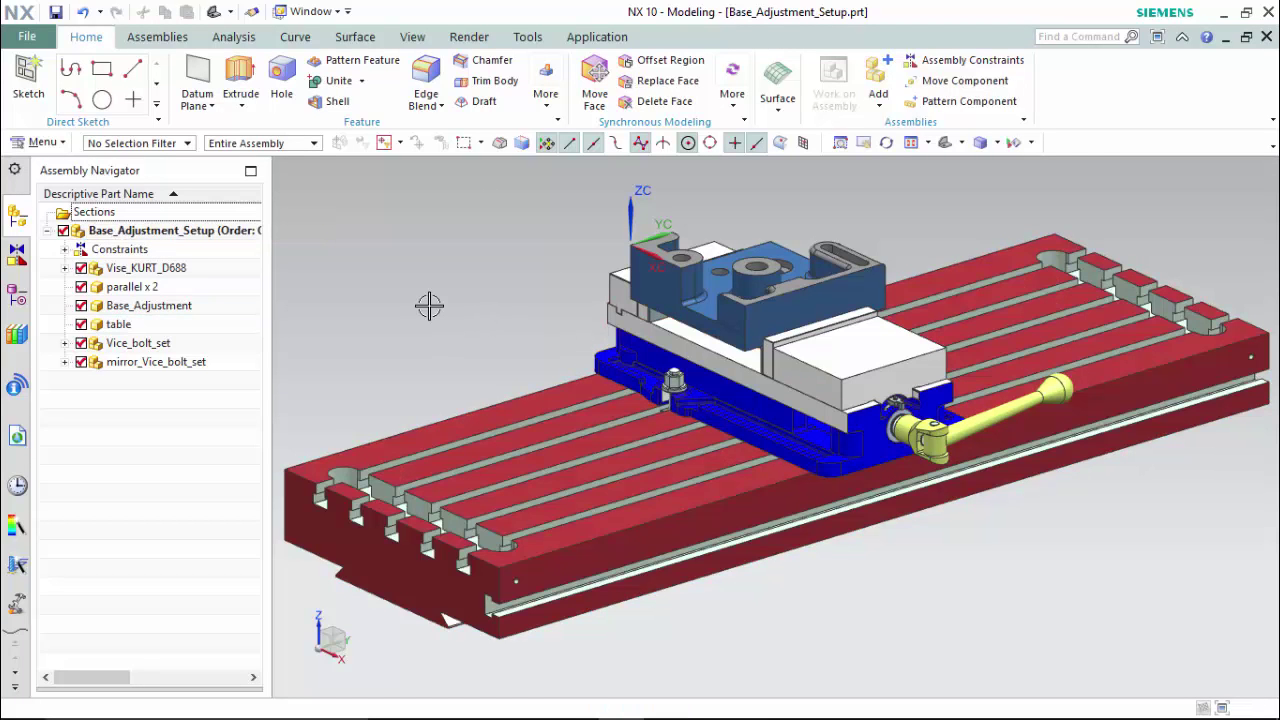
click(157, 310)
click(583, 40)
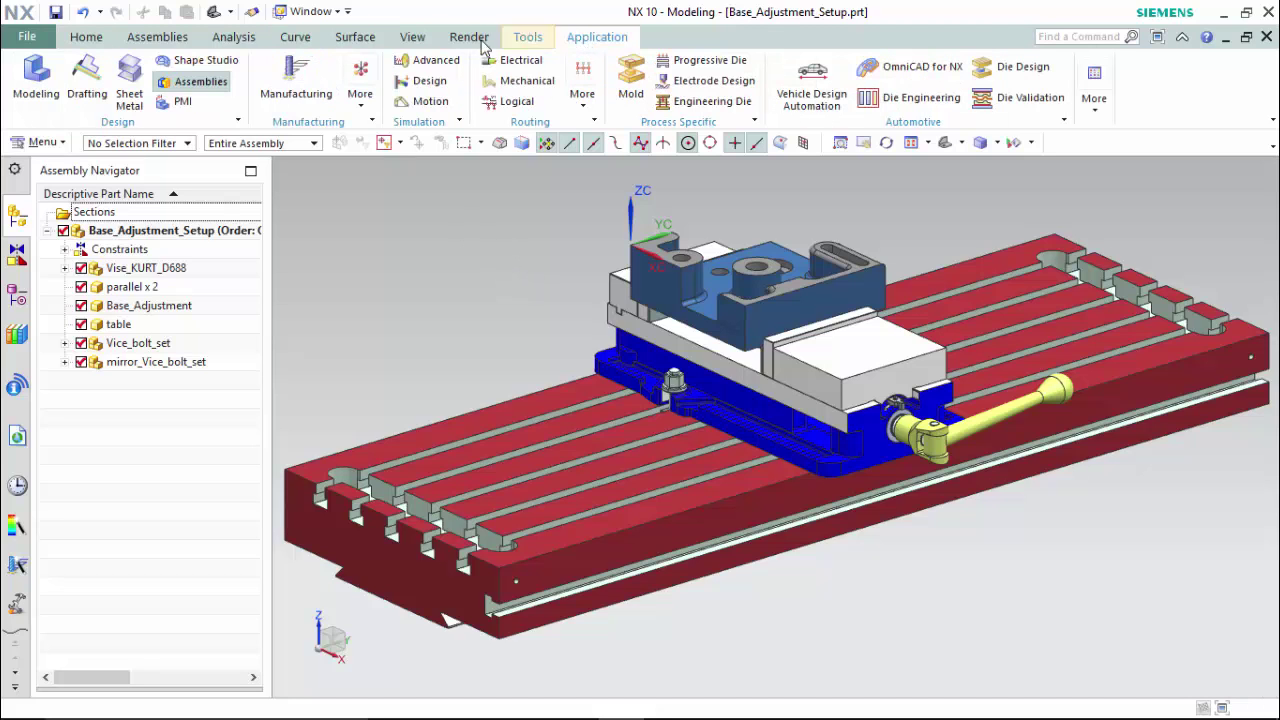
click(320, 100)
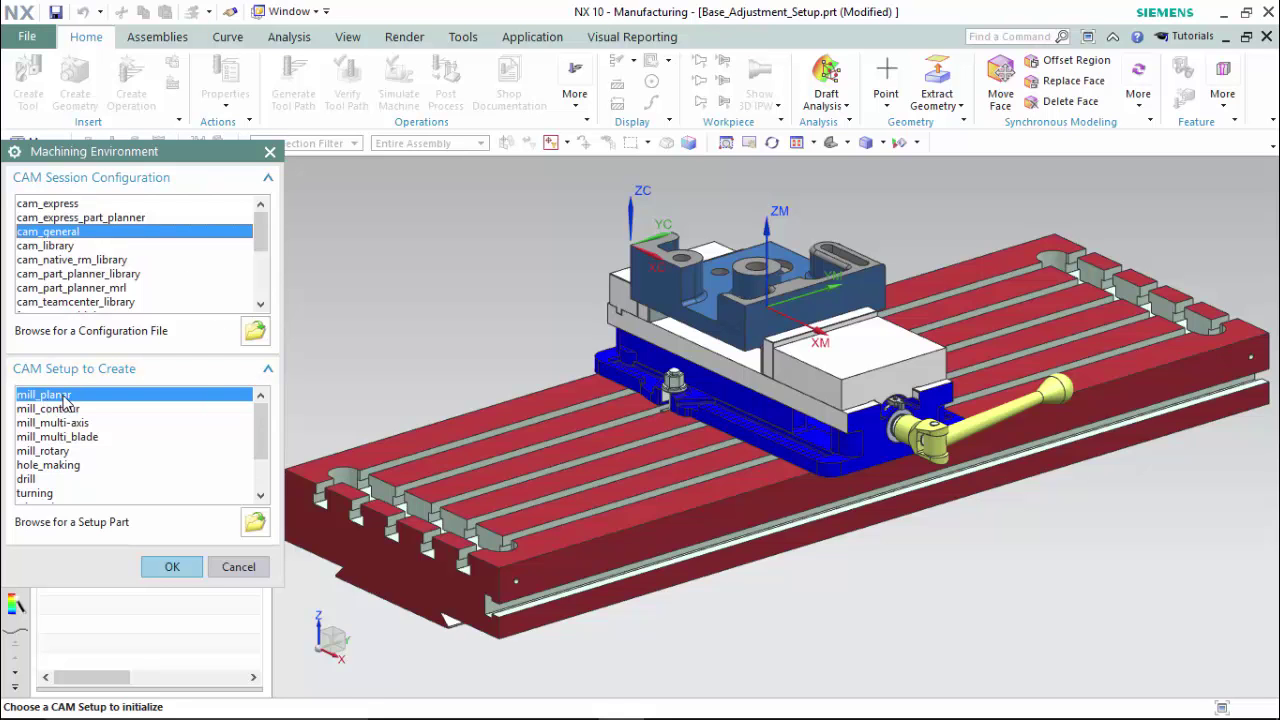
click(171, 566)
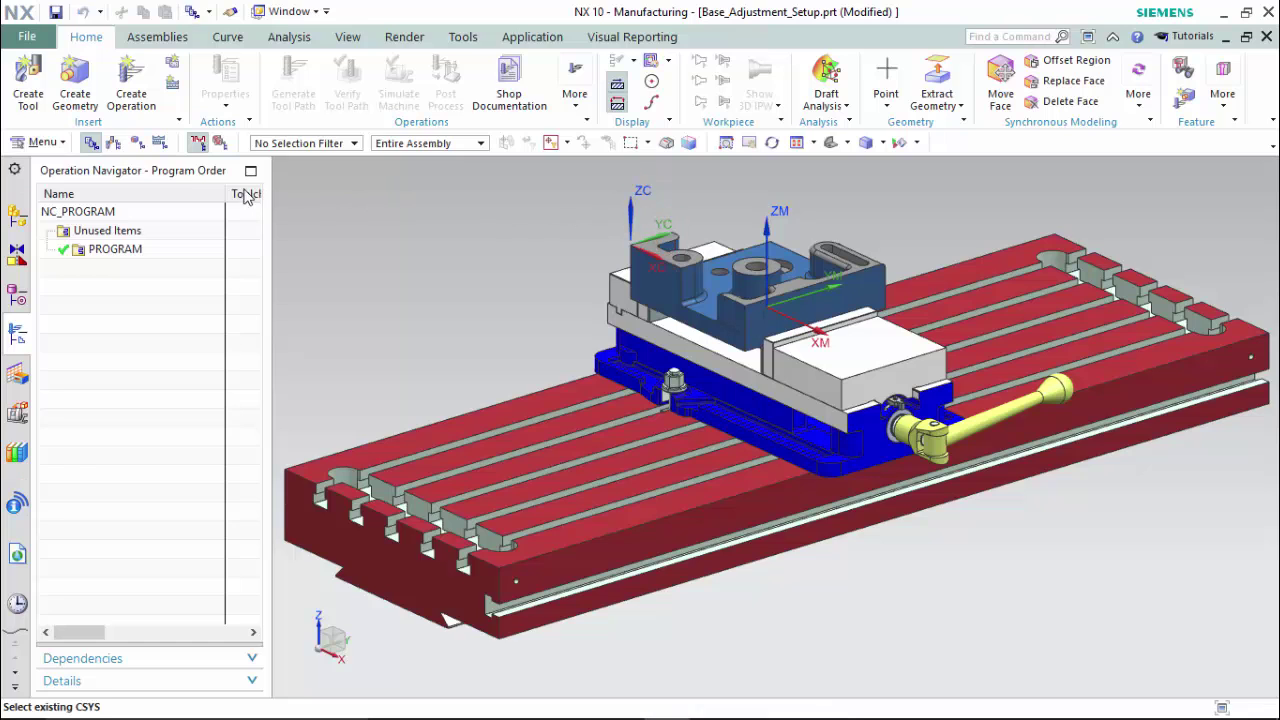
- Edit MCS_MILL in the geometry view so the machine coordinate system sits on the blue part's top corner, at the work coordinate origin
click(138, 143)
right_click(110, 249)
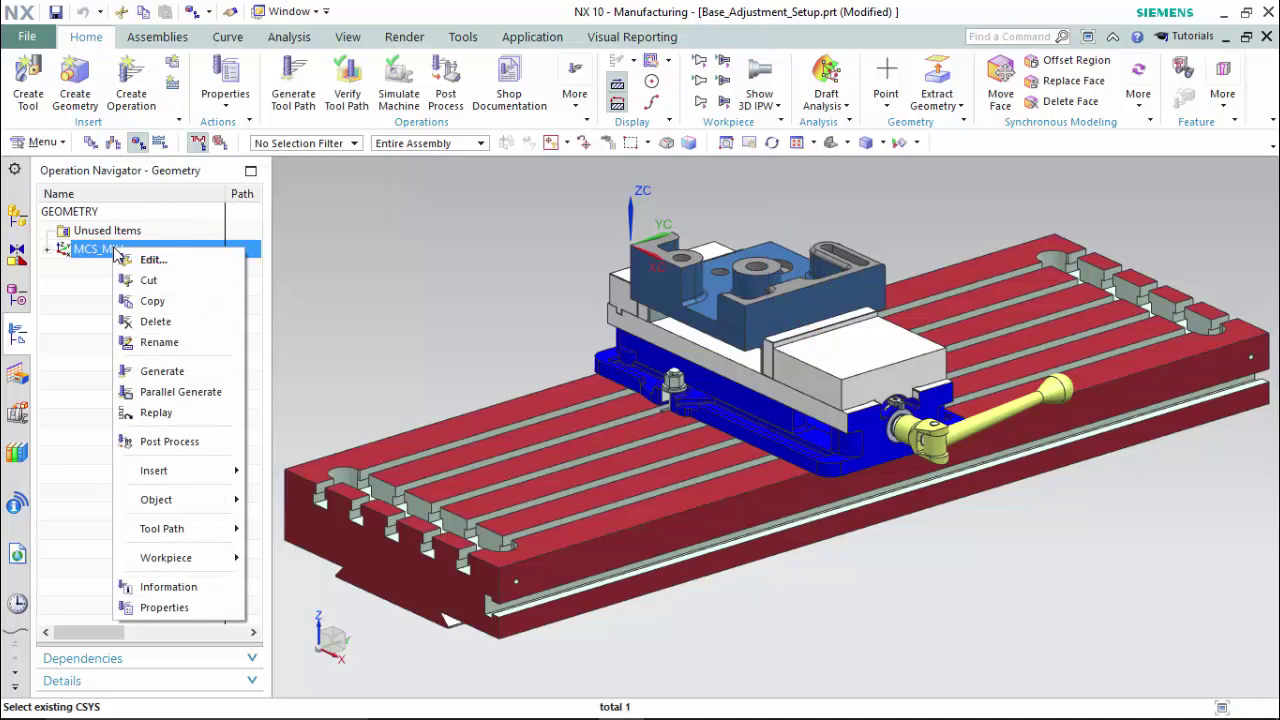
click(153, 259)
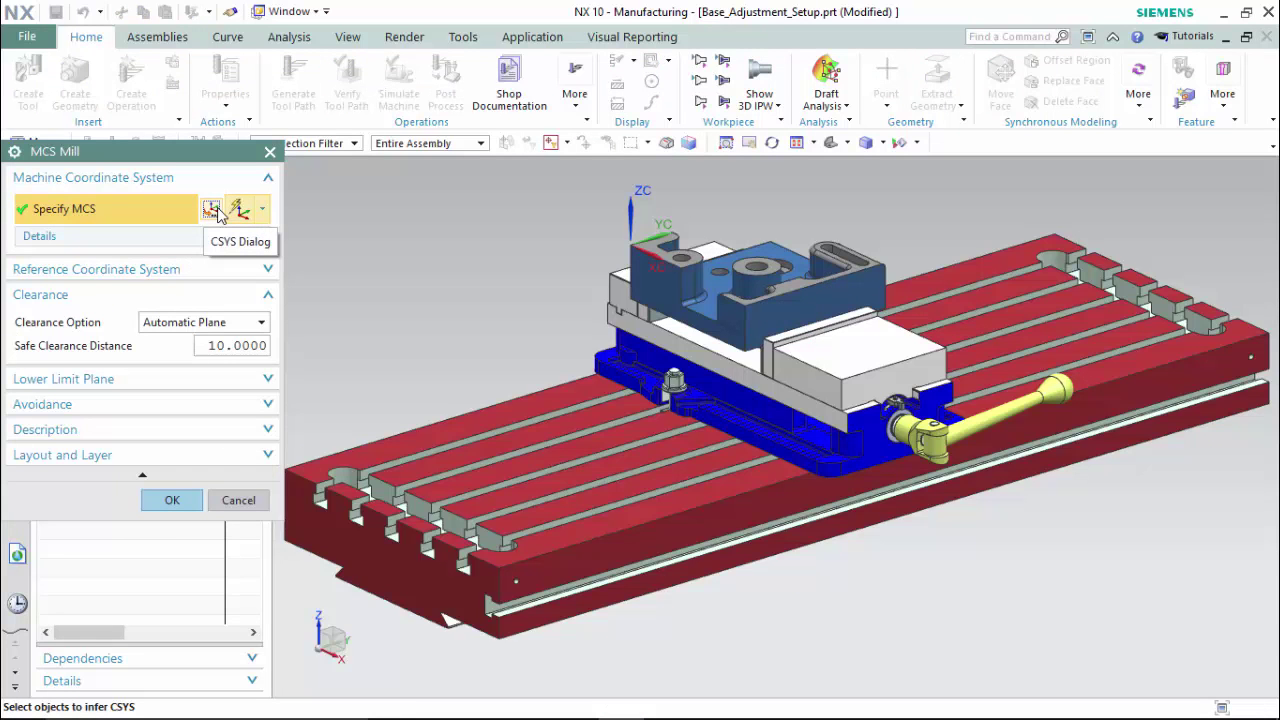
click(213, 209)
scroll(624, 252, down, 3)
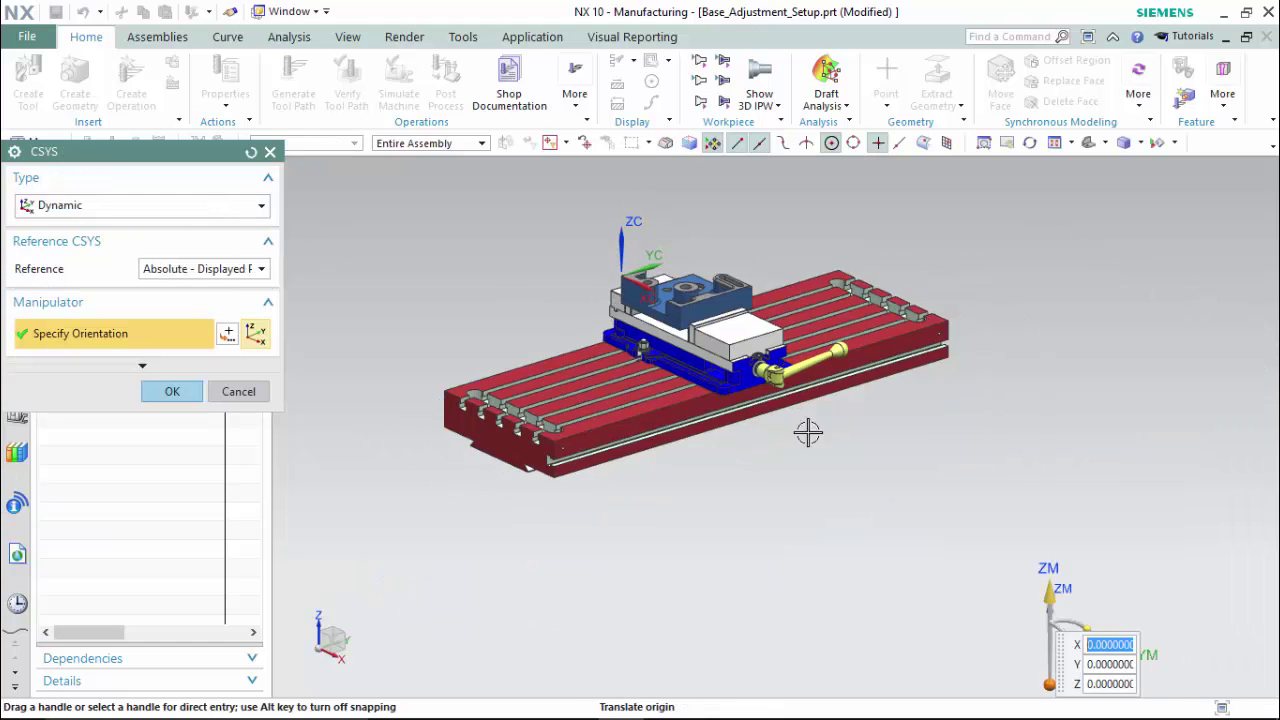
scroll(660, 328, up, 10)
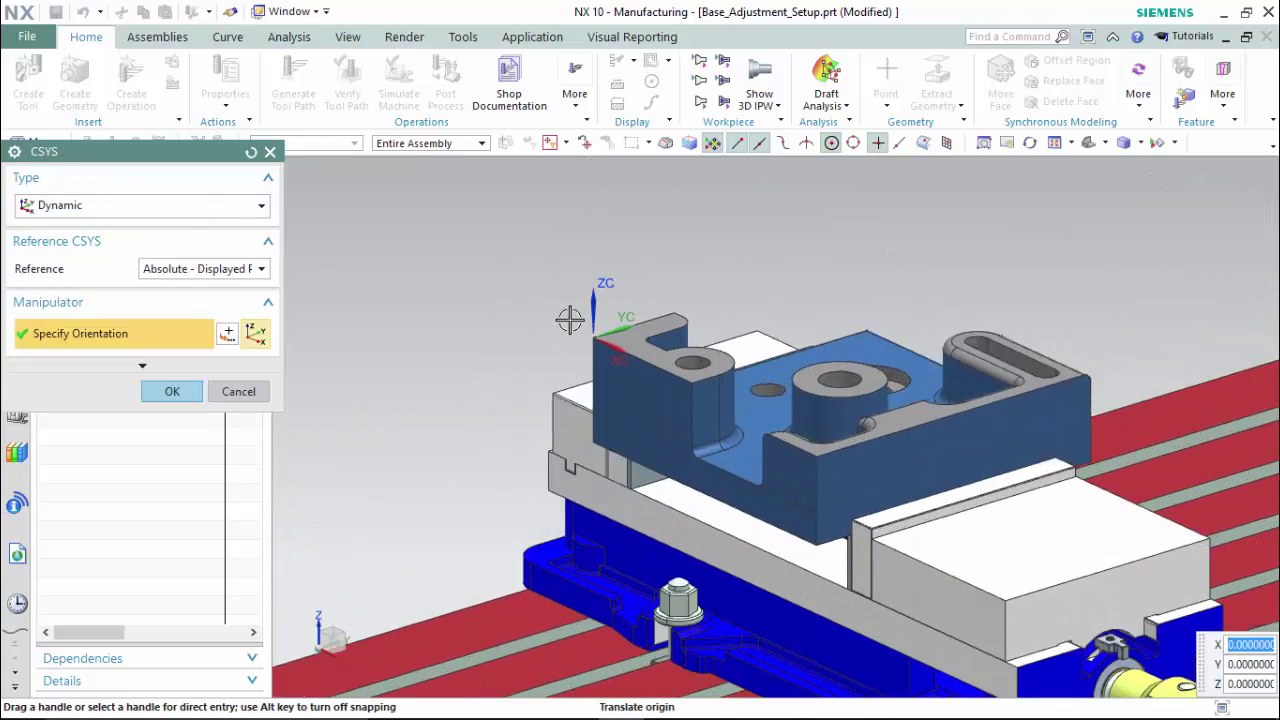
click(171, 391)
scroll(471, 360, down, 5)
click(168, 500)
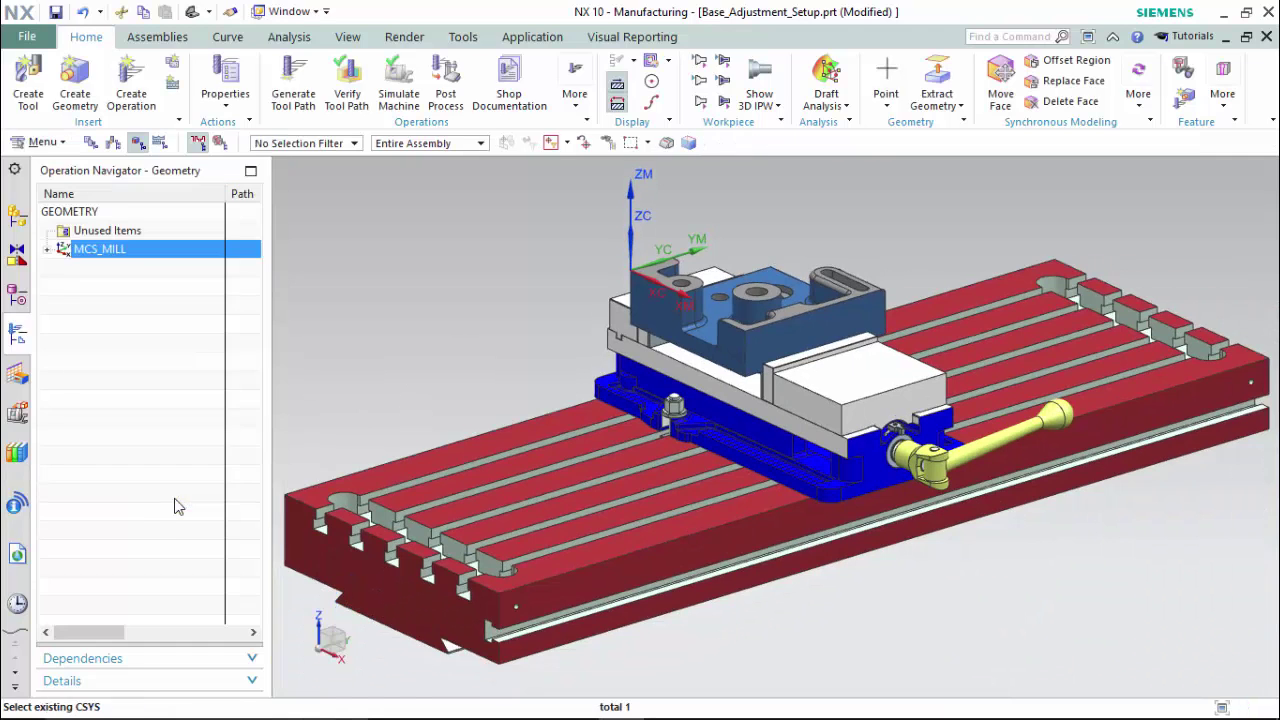
- Open WORKPIECE under MCS_MILL and specify the blue Base_Adjustment body as the part geometry
click(49, 250)
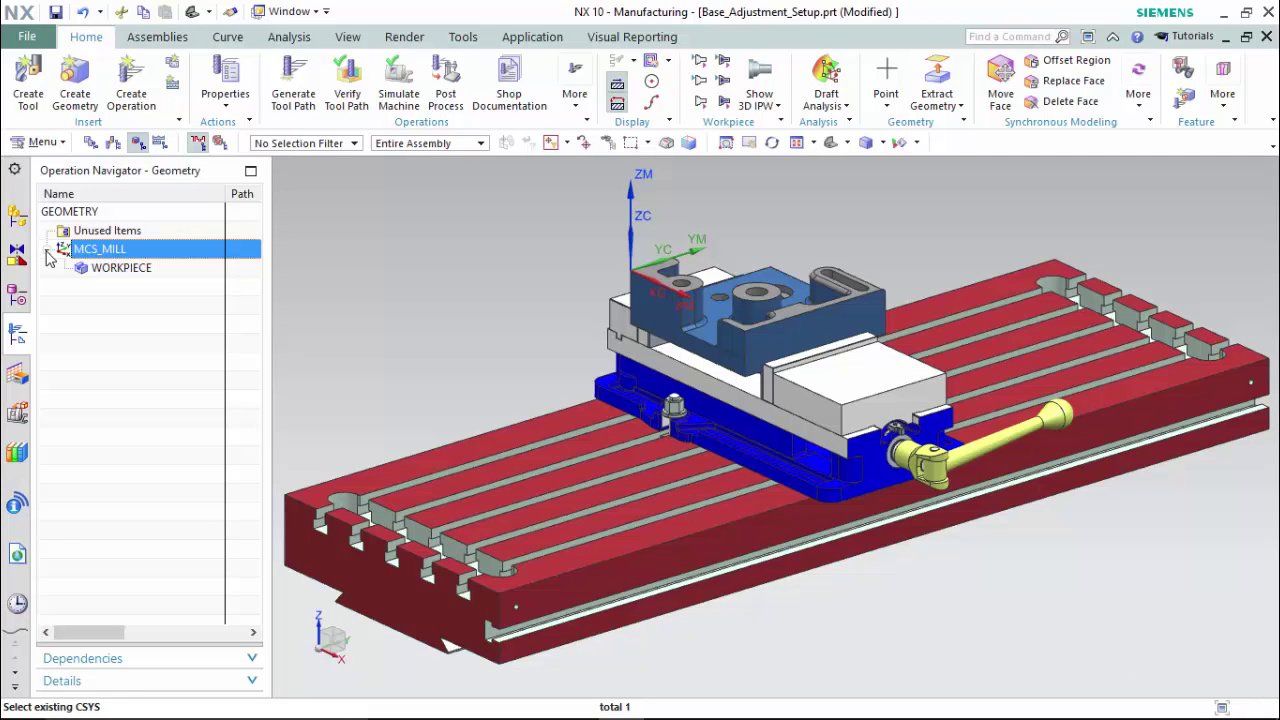
double_click(110, 269)
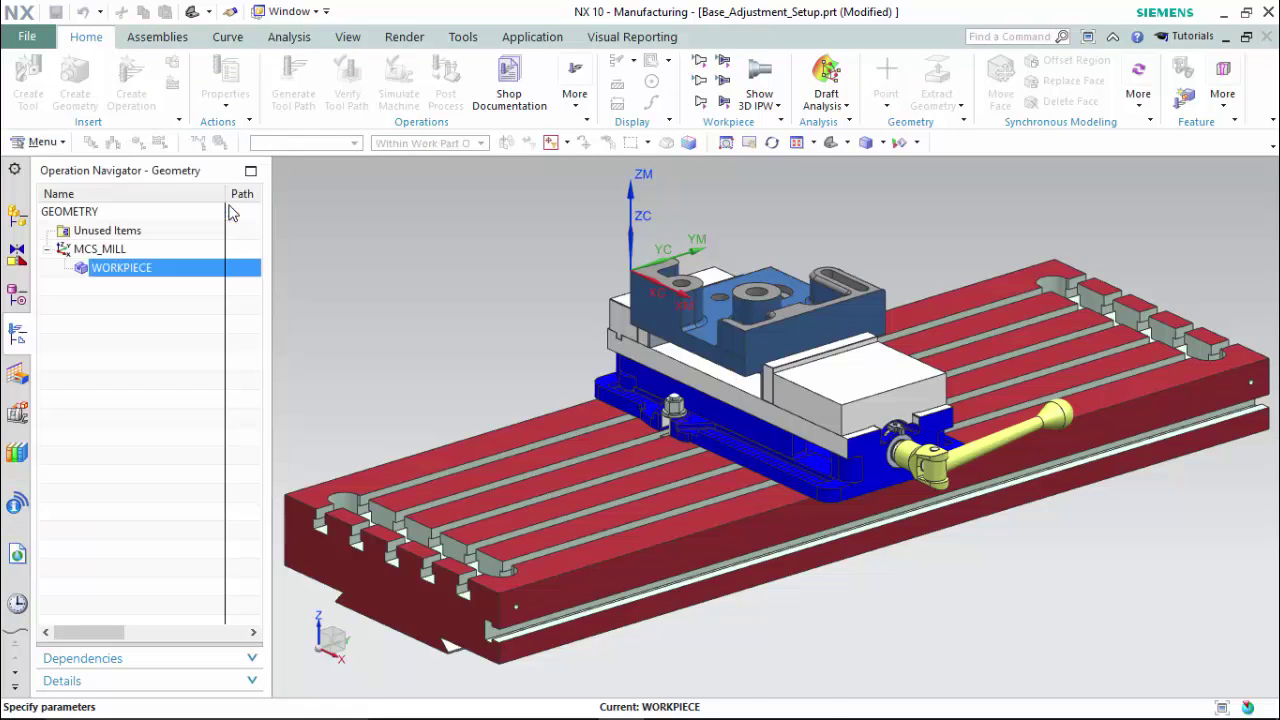
click(222, 209)
click(649, 322)
click(171, 361)
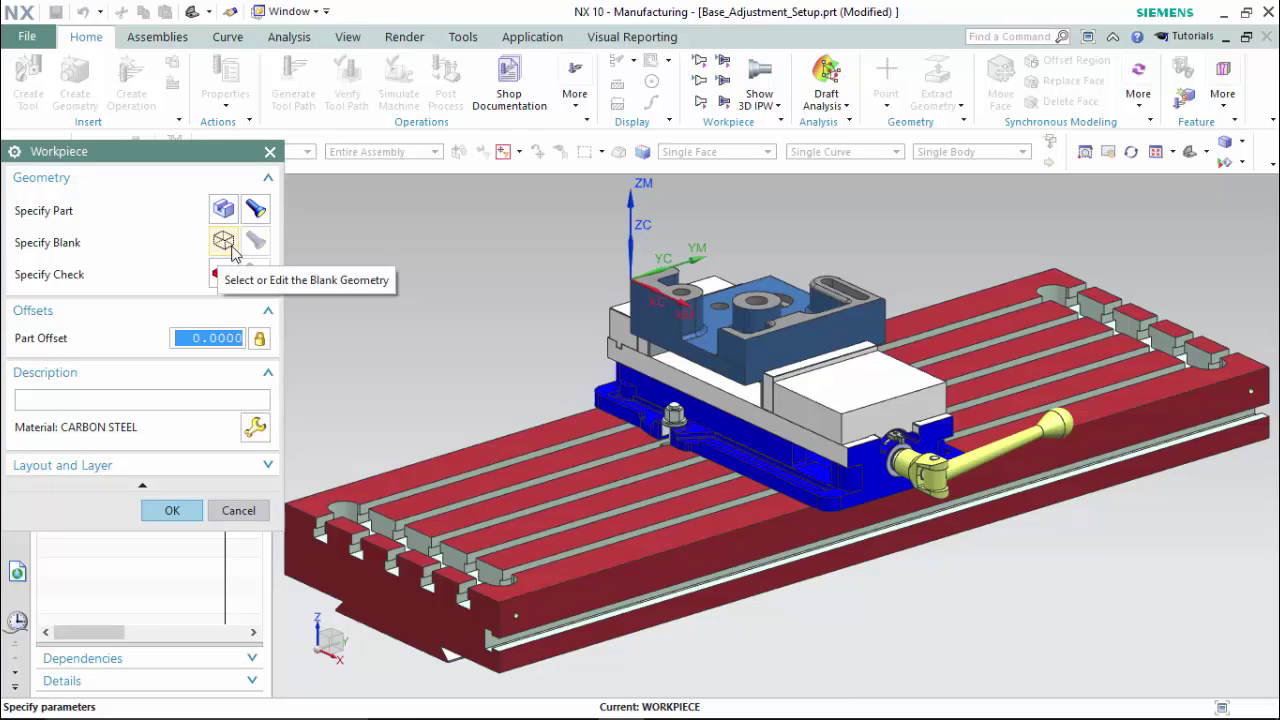
- Define the workpiece blank as a bounding block with 0 offsets on every side
click(232, 248)
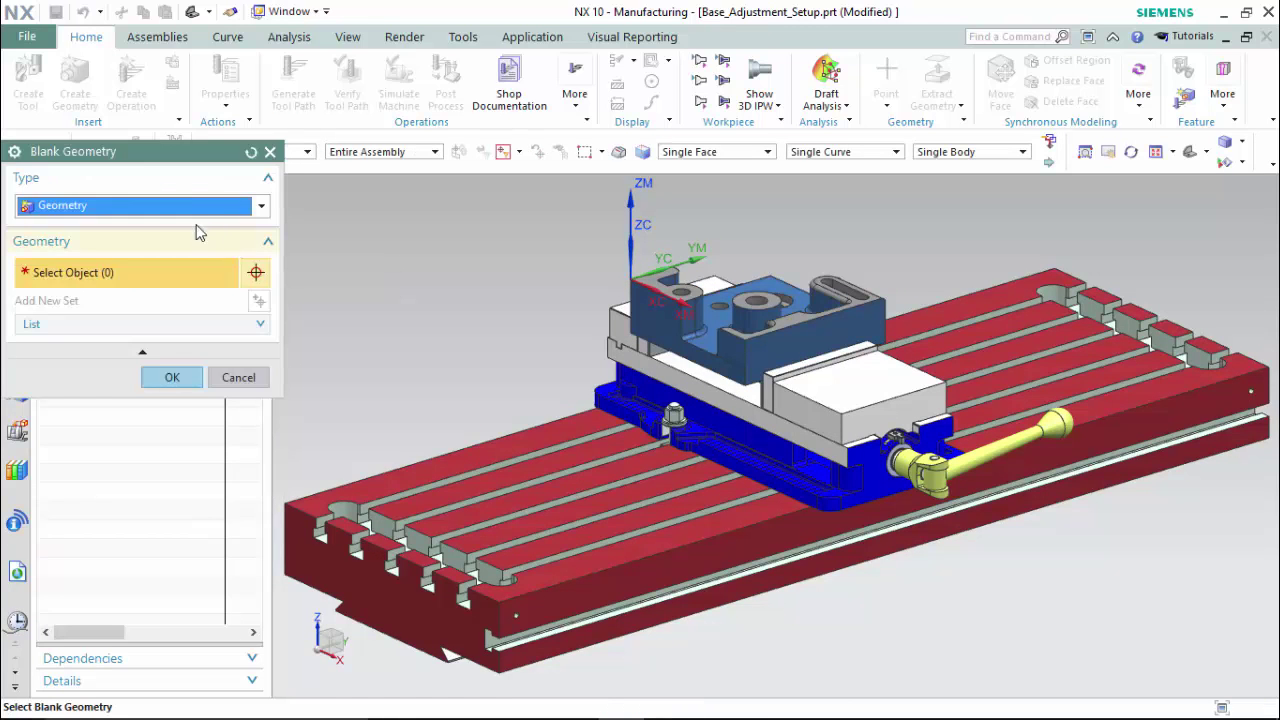
click(185, 207)
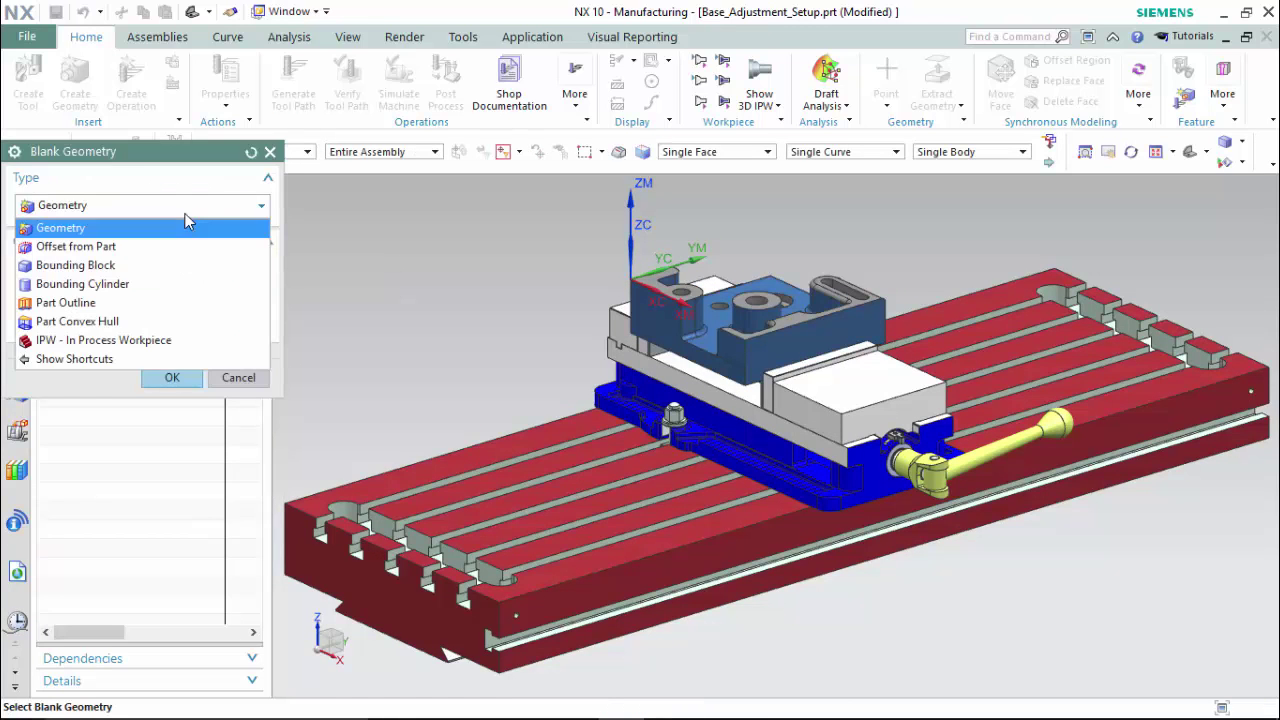
click(168, 266)
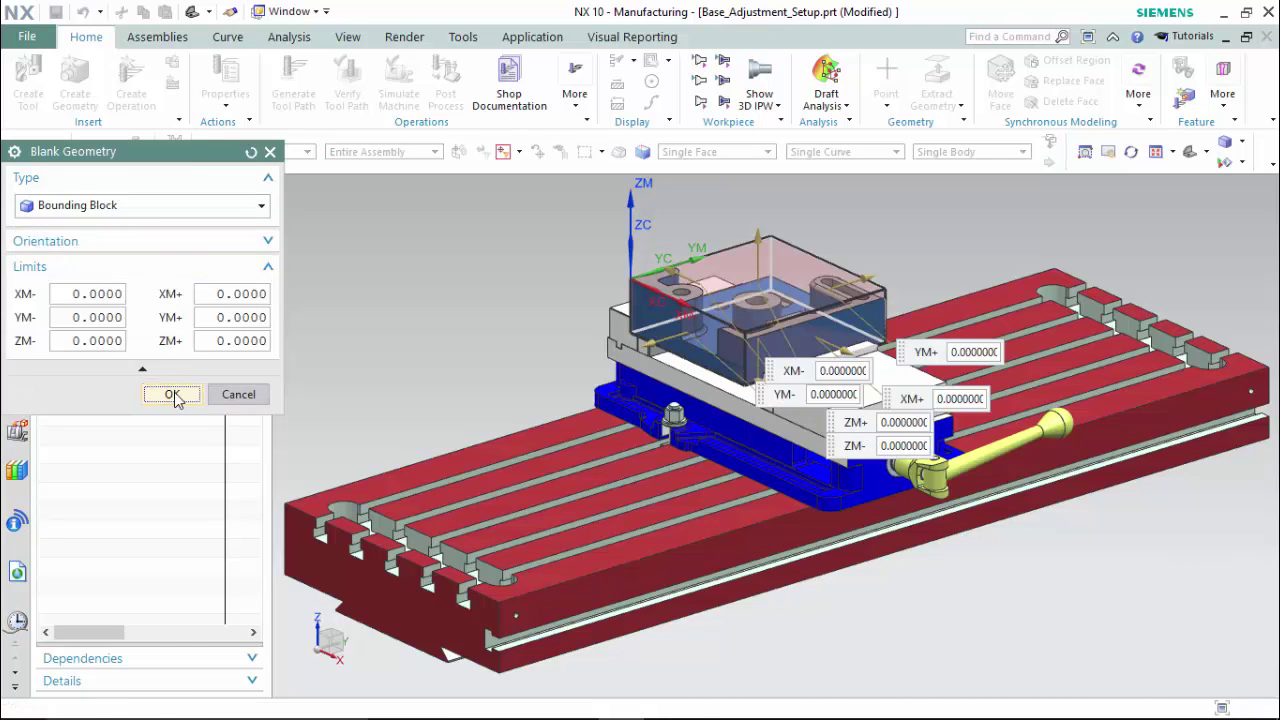
click(172, 394)
- Start the check geometry by selecting the Base_Adjustment body and running All But Selected through the command search
click(231, 277)
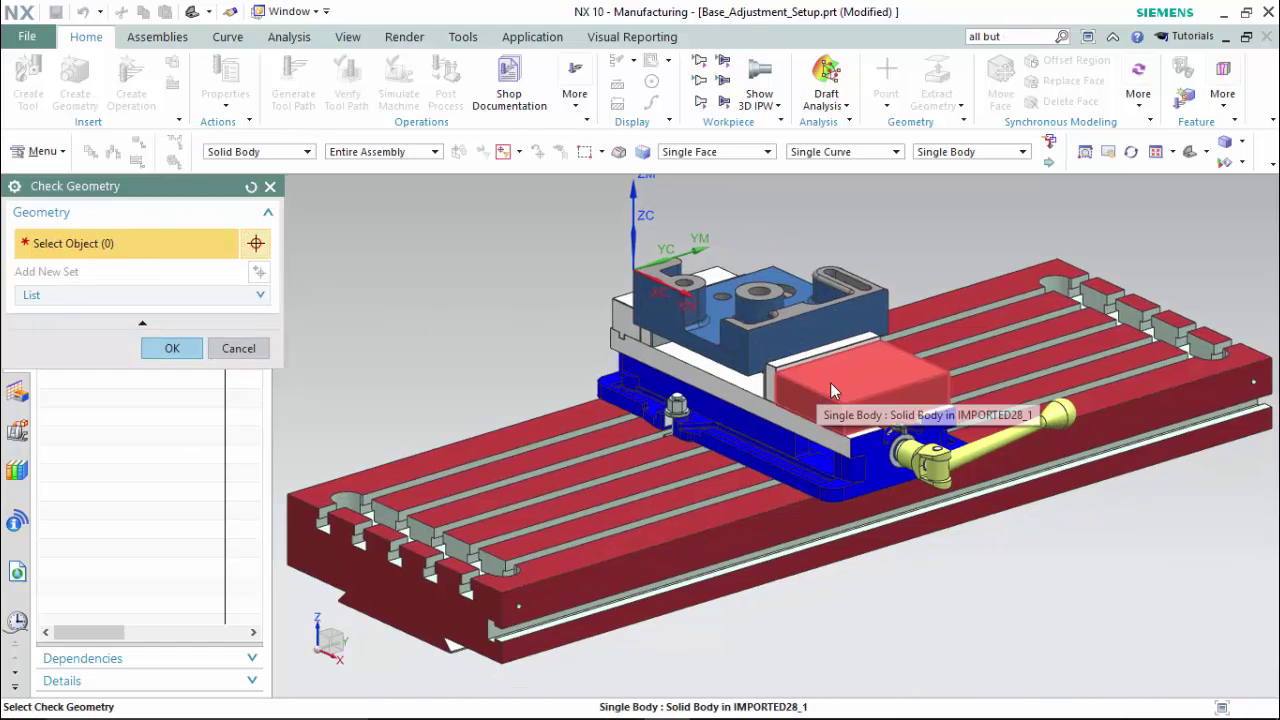
click(768, 315)
click(1015, 38)
text(all b)
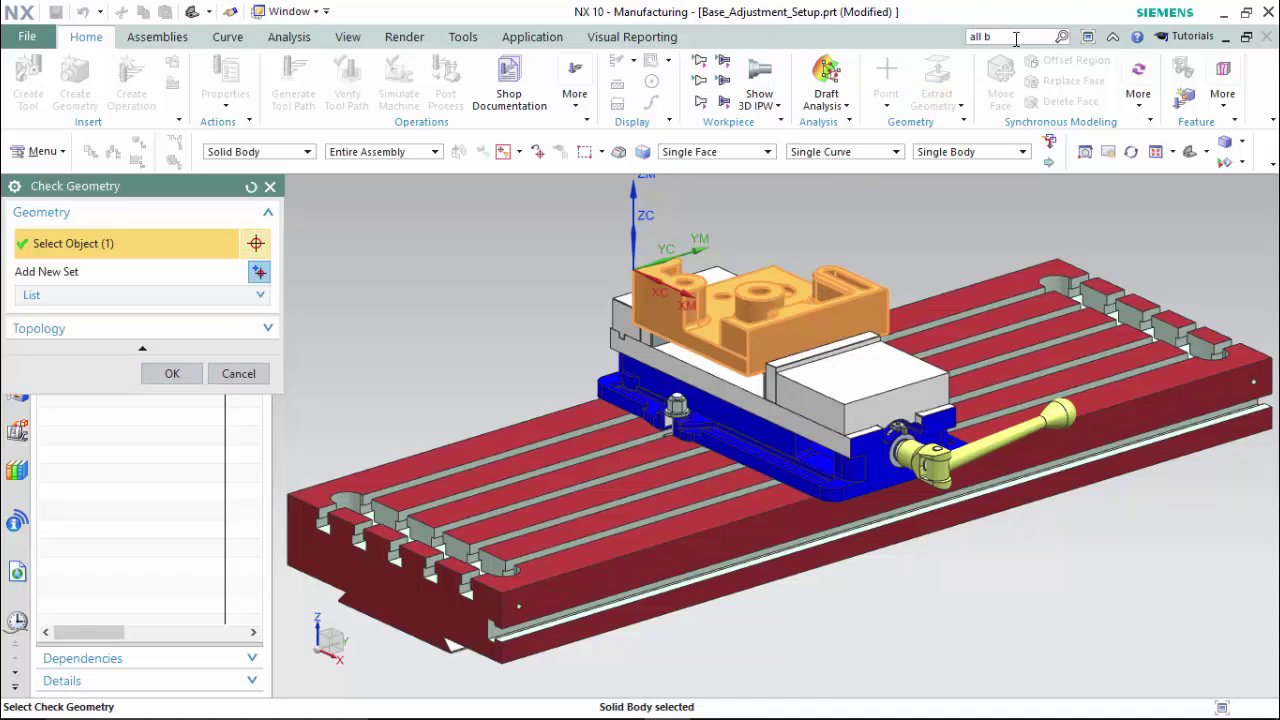
text(ut selected)
key(Return)
click(430, 360)
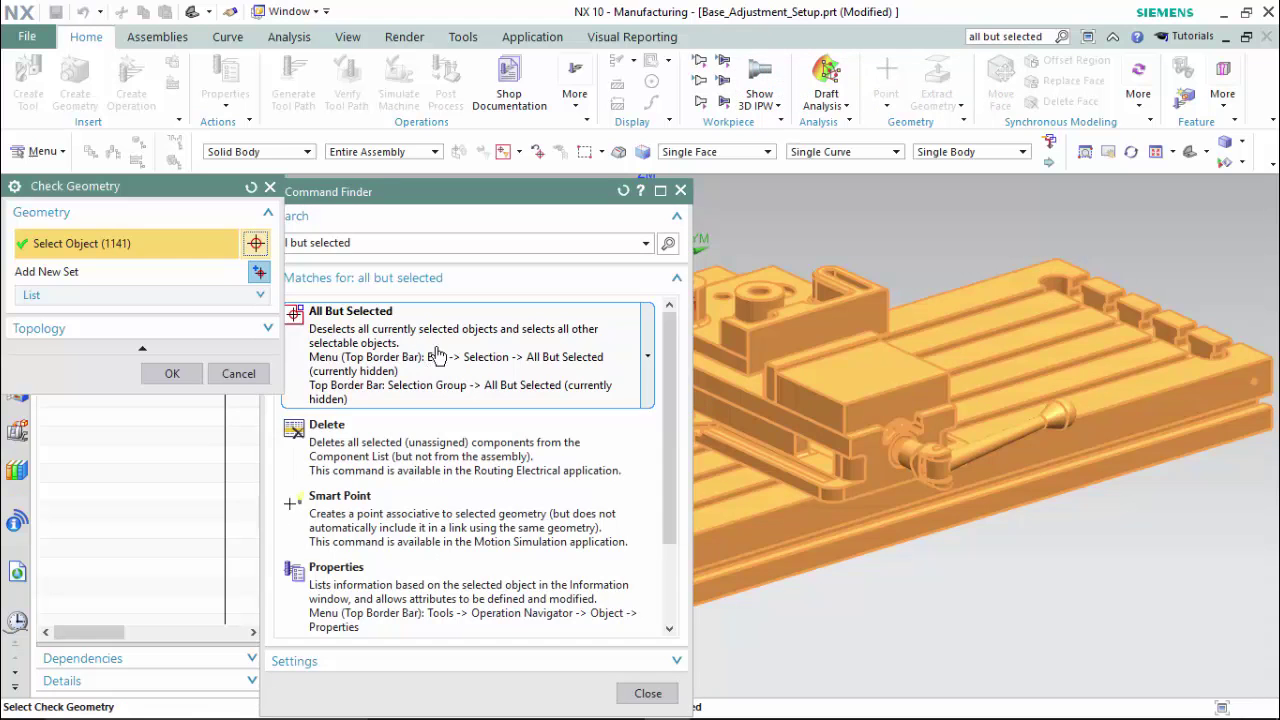
click(648, 693)
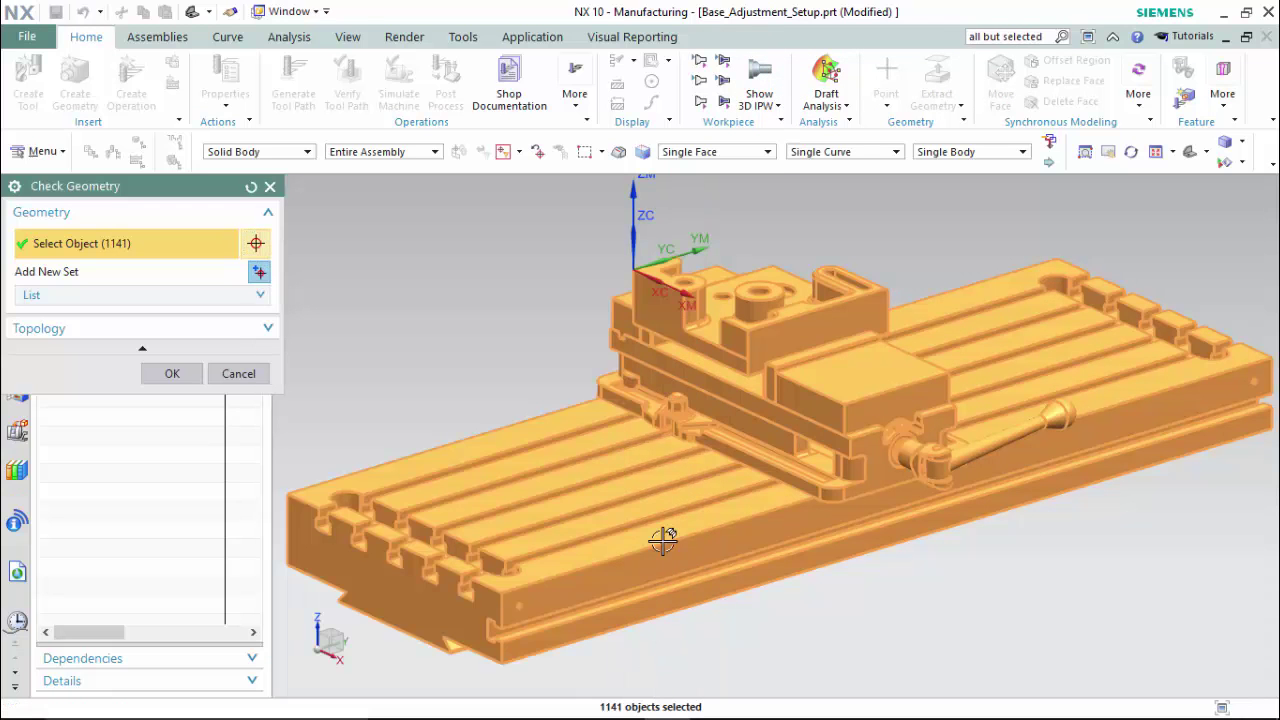
- Set the selection filter to Face and deselect the Base_Adjustment part's top faces and front side faces from the check geometry
key(ctrl+alt+f)
scroll(585, 288, up, 1)
click(306, 155)
click(284, 199)
shift+drag(474, 206, 914, 324)
shift+click(610, 279)
middle_drag(649, 366, 654, 346)
shift+click(585, 358)
shift+click(628, 373)
shift+click(728, 353)
shift+click(797, 381)
shift+click(797, 383)
shift+click(797, 383)
shift+click(854, 378)
shift+click(855, 383)
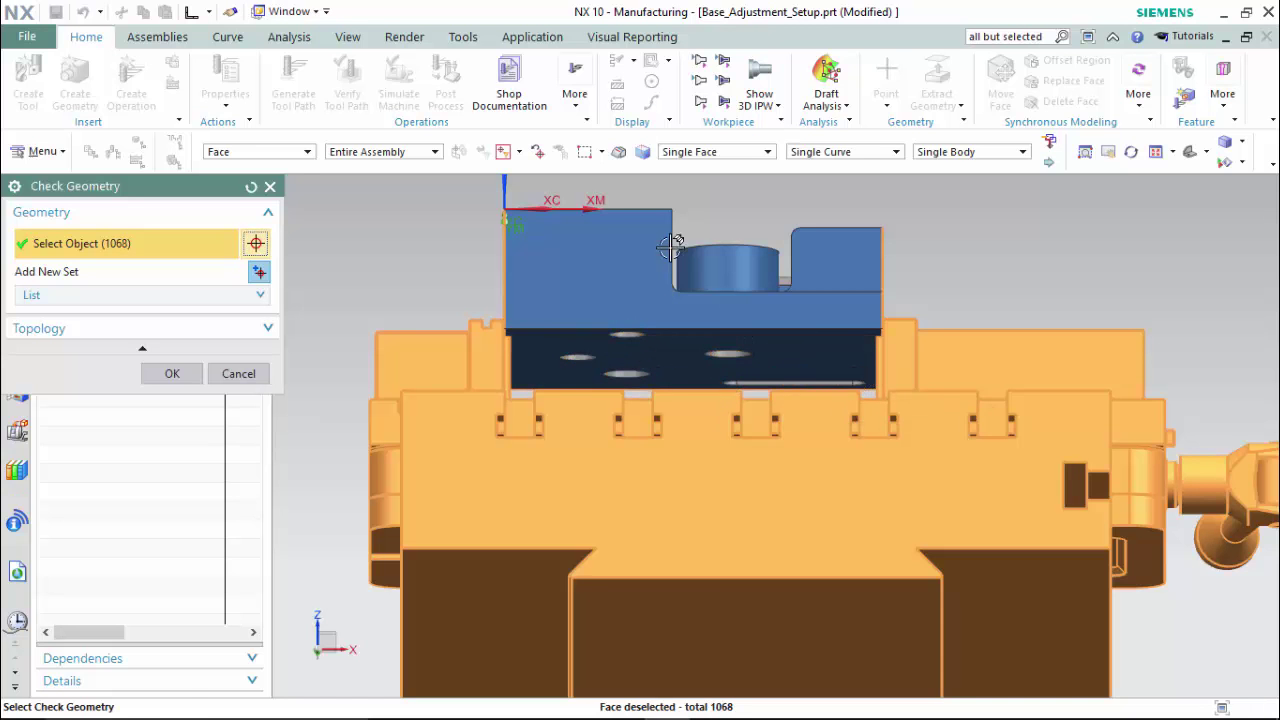
- Deselect the remaining Base_Adjustment faces from the check geometry, and accept the check set and the workpiece definition
middle_drag(721, 225, 829, 391)
shift+click(669, 347)
shift+click(745, 416)
shift+click(667, 375)
shift+click(667, 375)
shift+click(672, 372)
shift+click(675, 320)
middle_drag(690, 320, 922, 338)
shift+click(922, 340)
shift+click(976, 310)
middle_drag(1017, 234, 951, 477)
scroll(951, 477, down, 5)
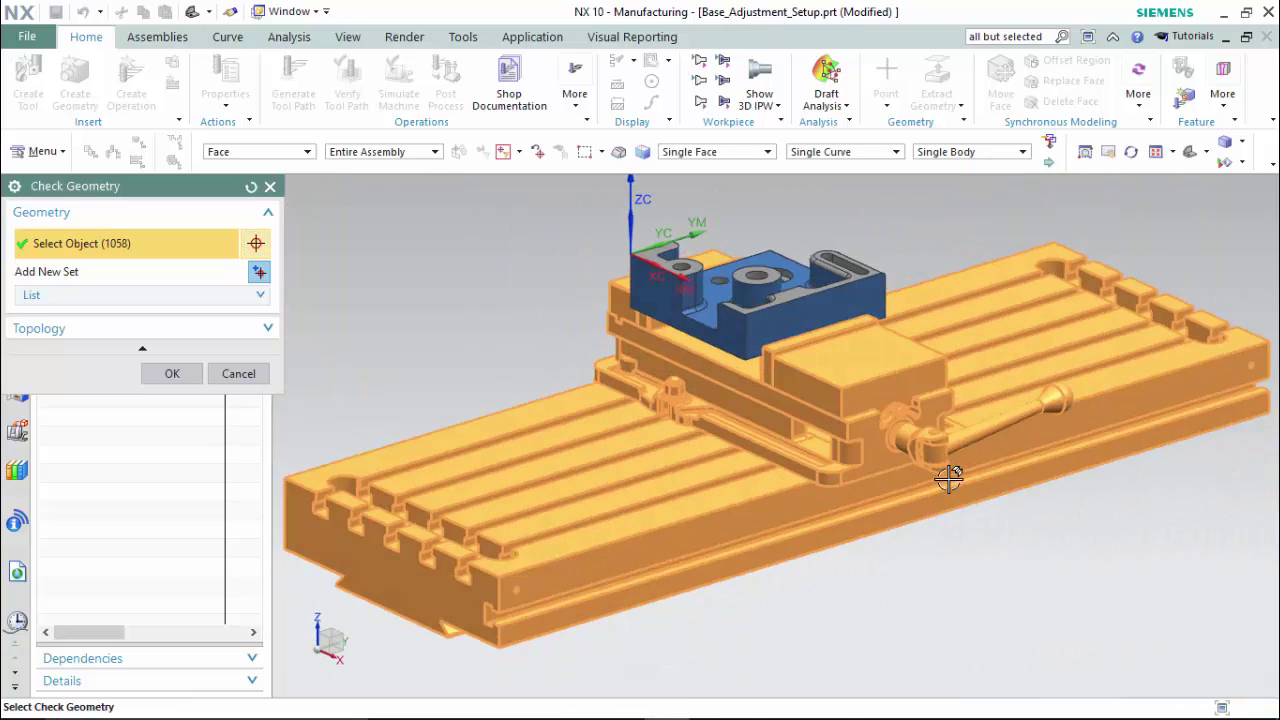
click(166, 374)
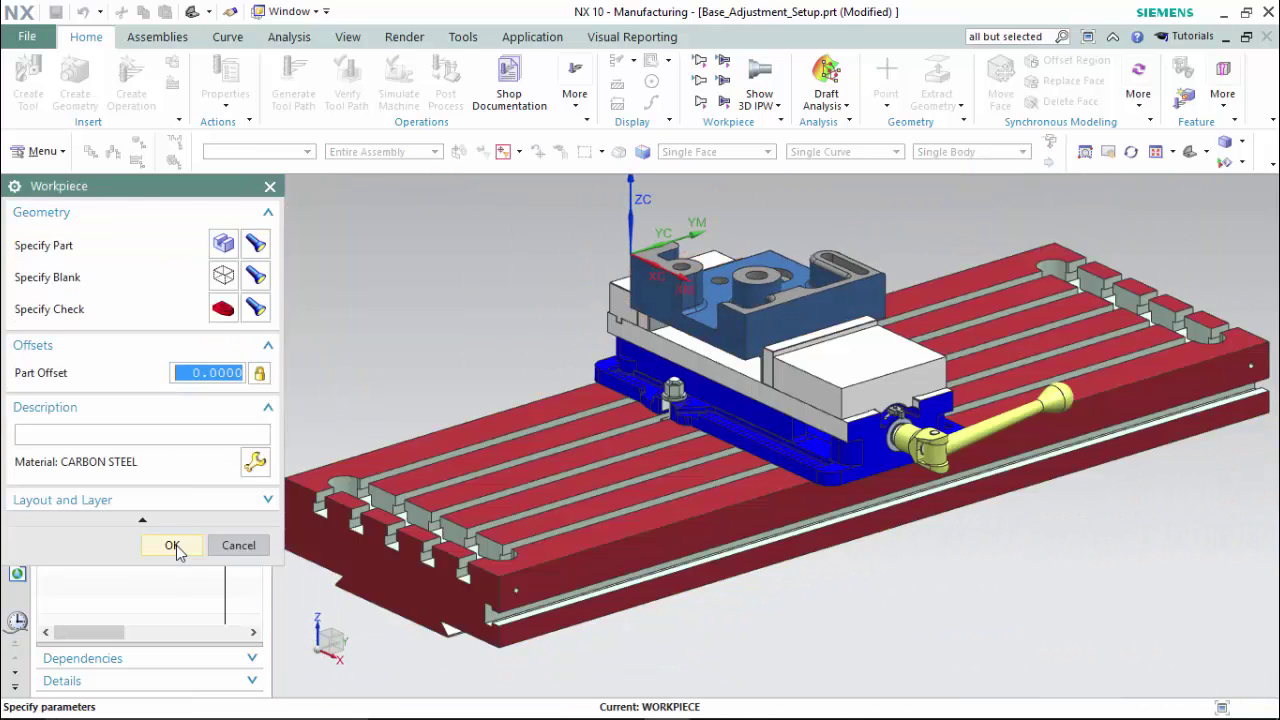
click(172, 546)
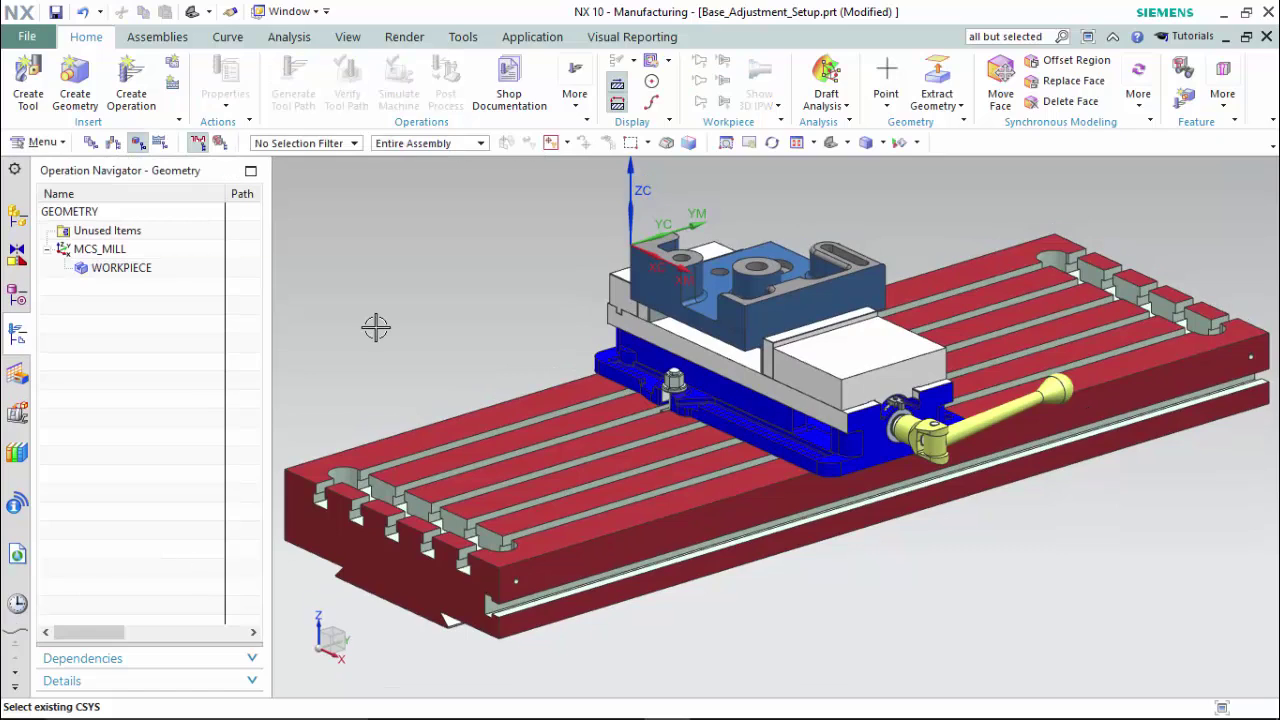
- Measure the diameters of the counterbore, its inner hole and the small floor hole on the Base_Adjustment part
key(ctrl+alt+f)
middle_drag(414, 309, 623, 314)
scroll(605, 260, up, 3)
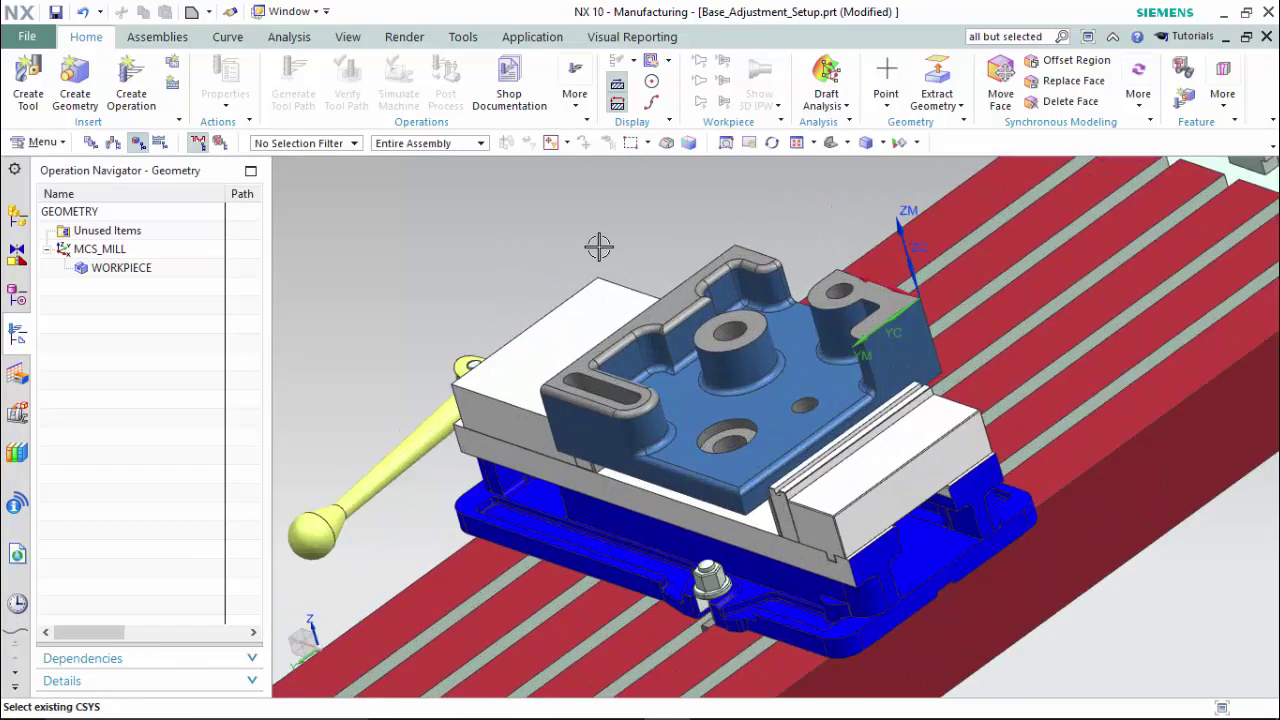
middle_drag(599, 247, 580, 251)
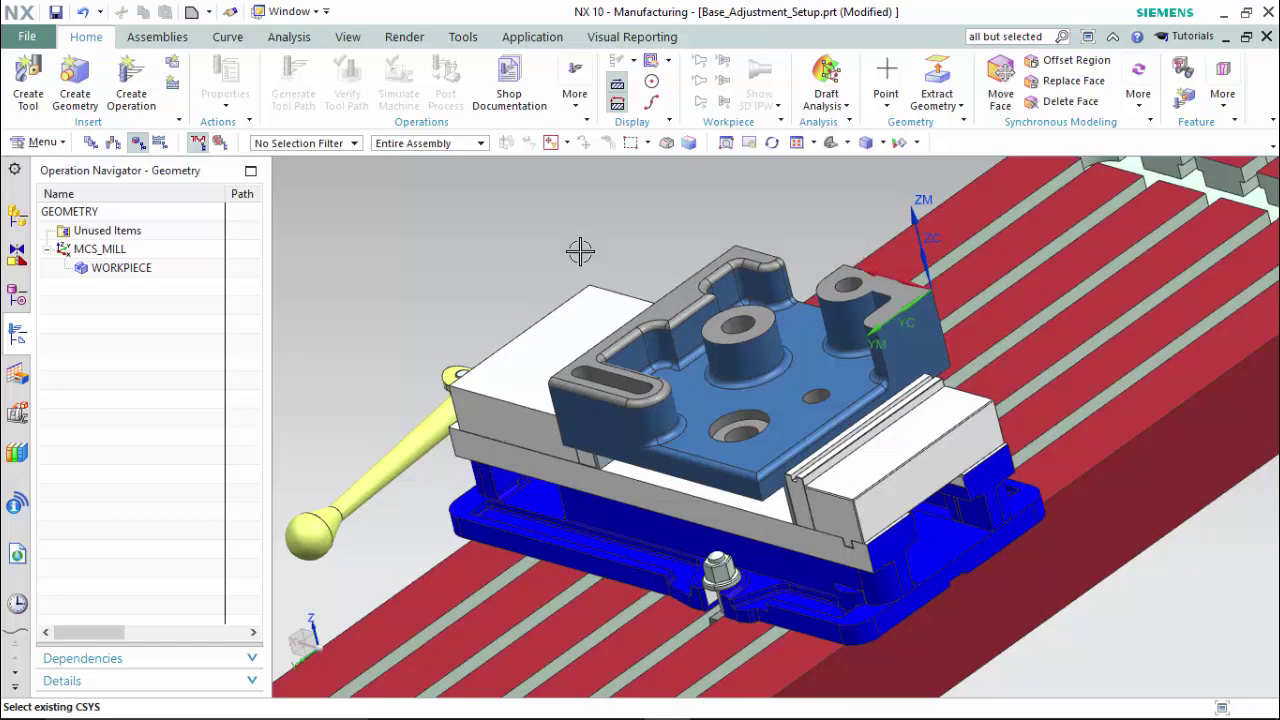
middle_drag(580, 251, 582, 262)
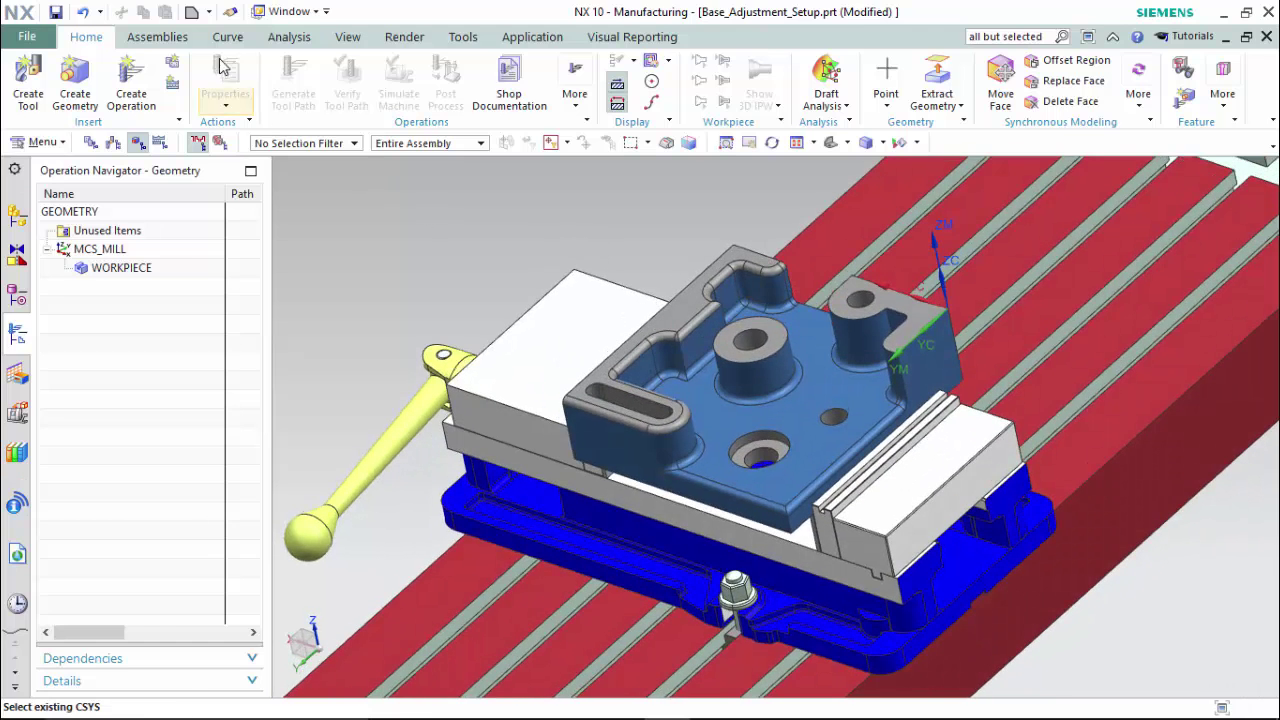
click(308, 39)
click(160, 60)
scroll(760, 222, up, 3)
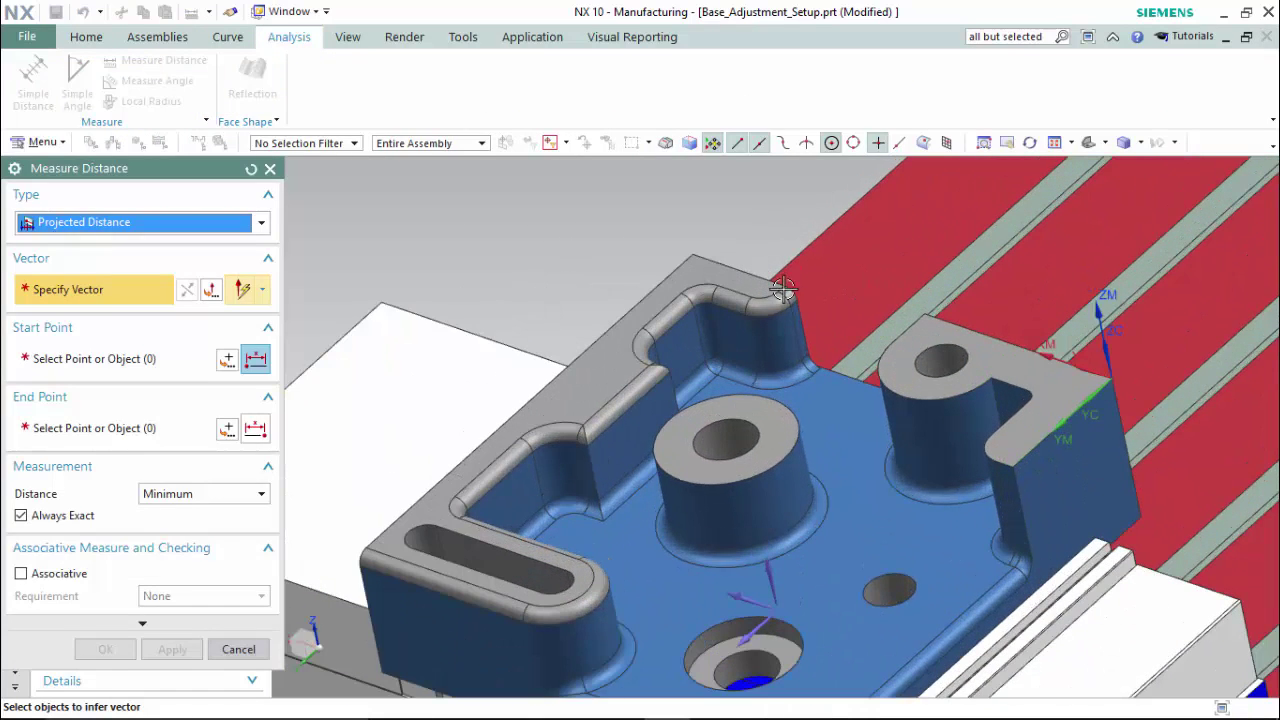
click(108, 226)
click(143, 376)
shift+middle_drag(586, 226, 536, 192)
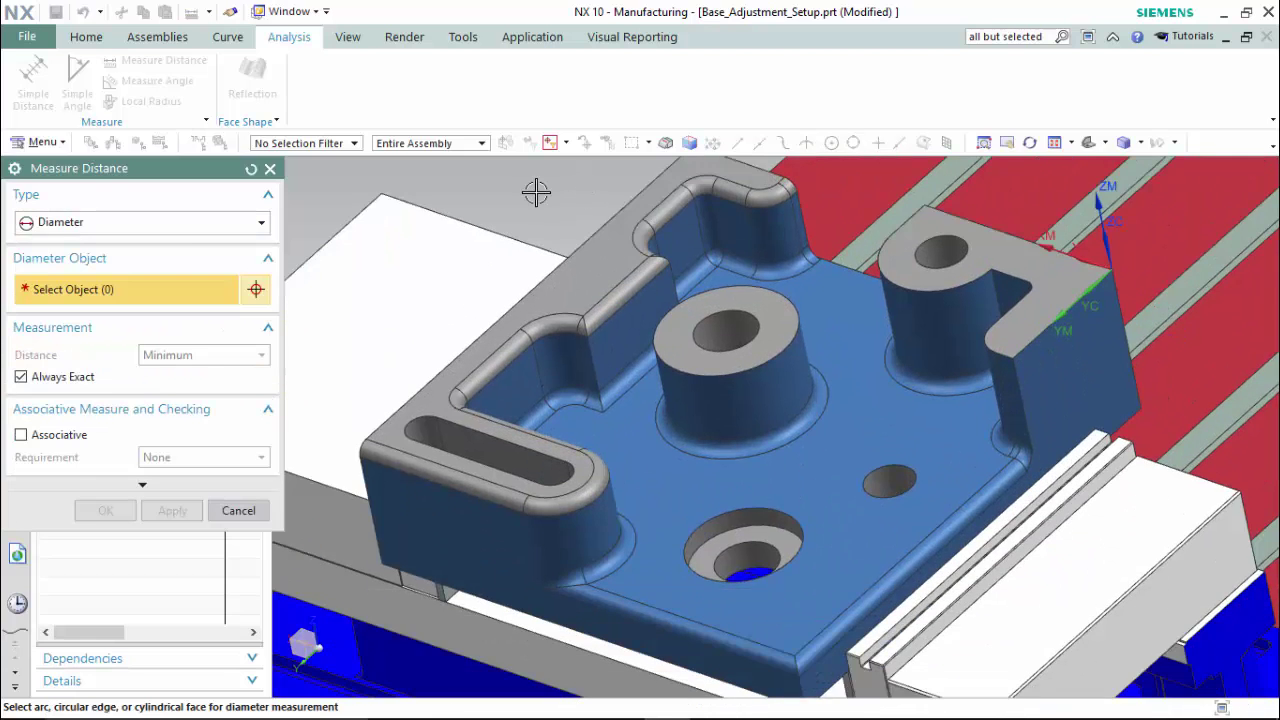
click(765, 508)
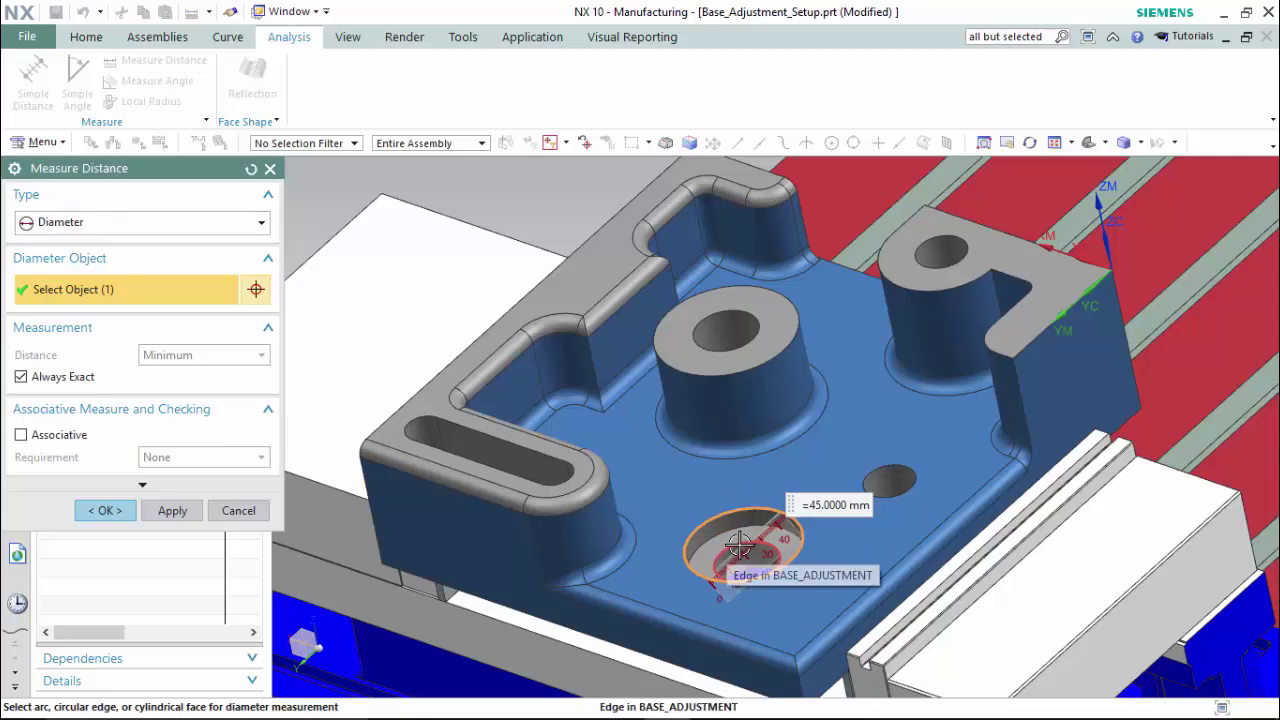
click(740, 543)
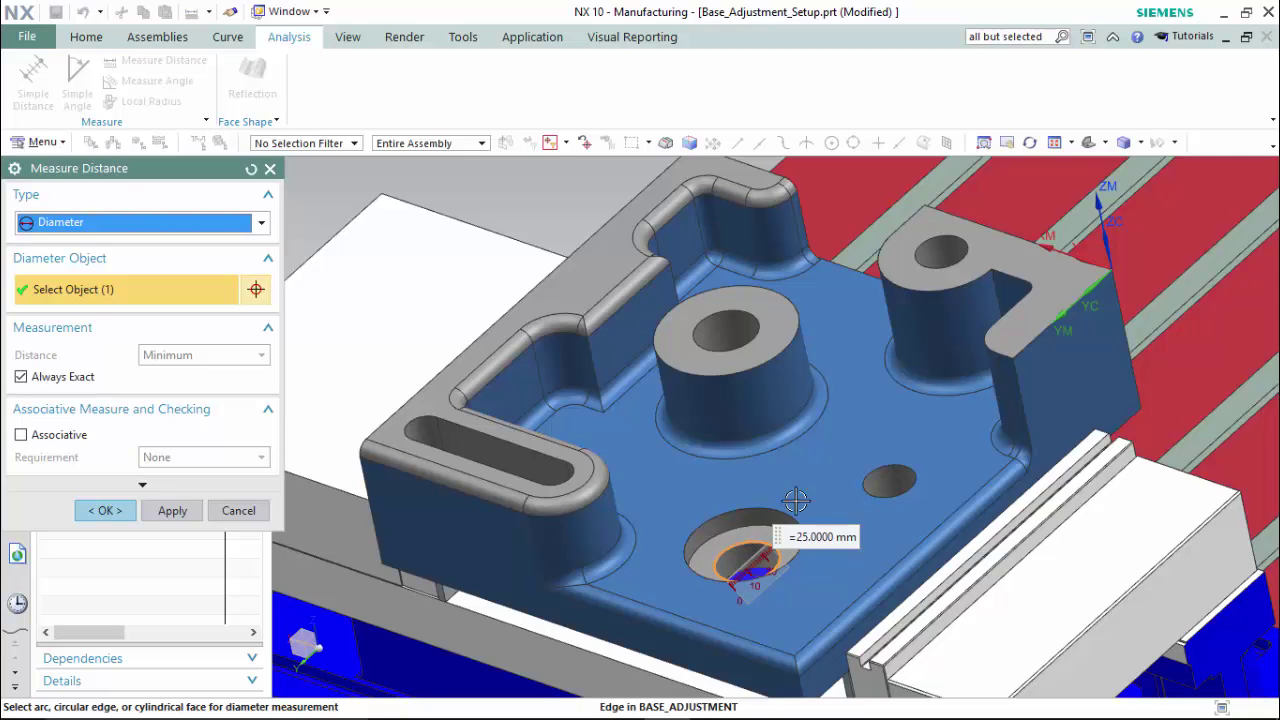
click(874, 477)
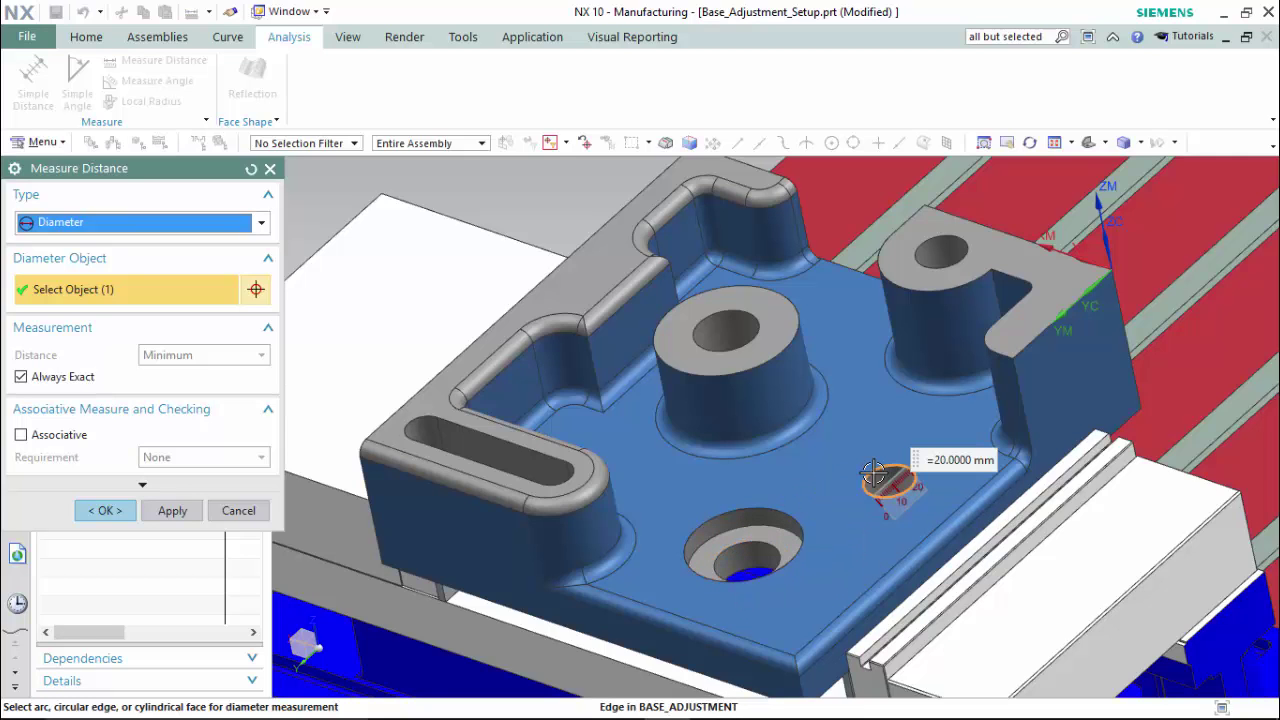
- Measure the diameters of the slot's rounded end and the floor fillet beside the central boss
click(569, 472)
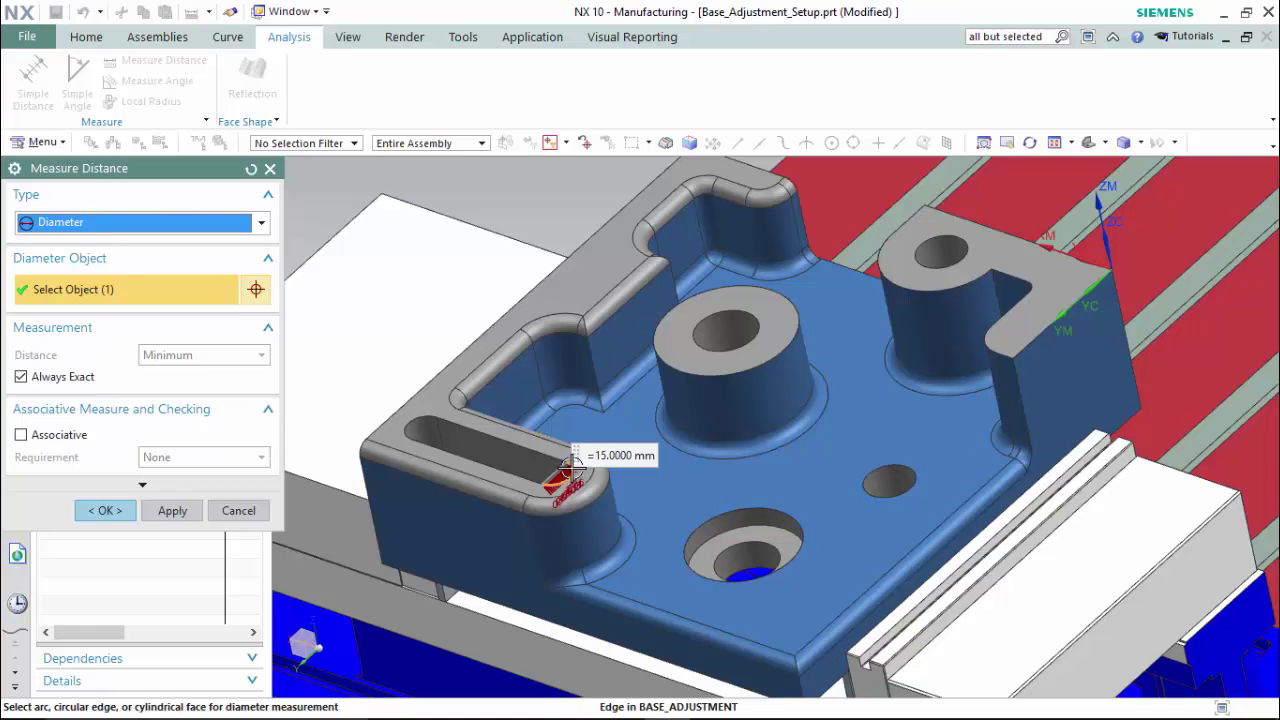
click(620, 385)
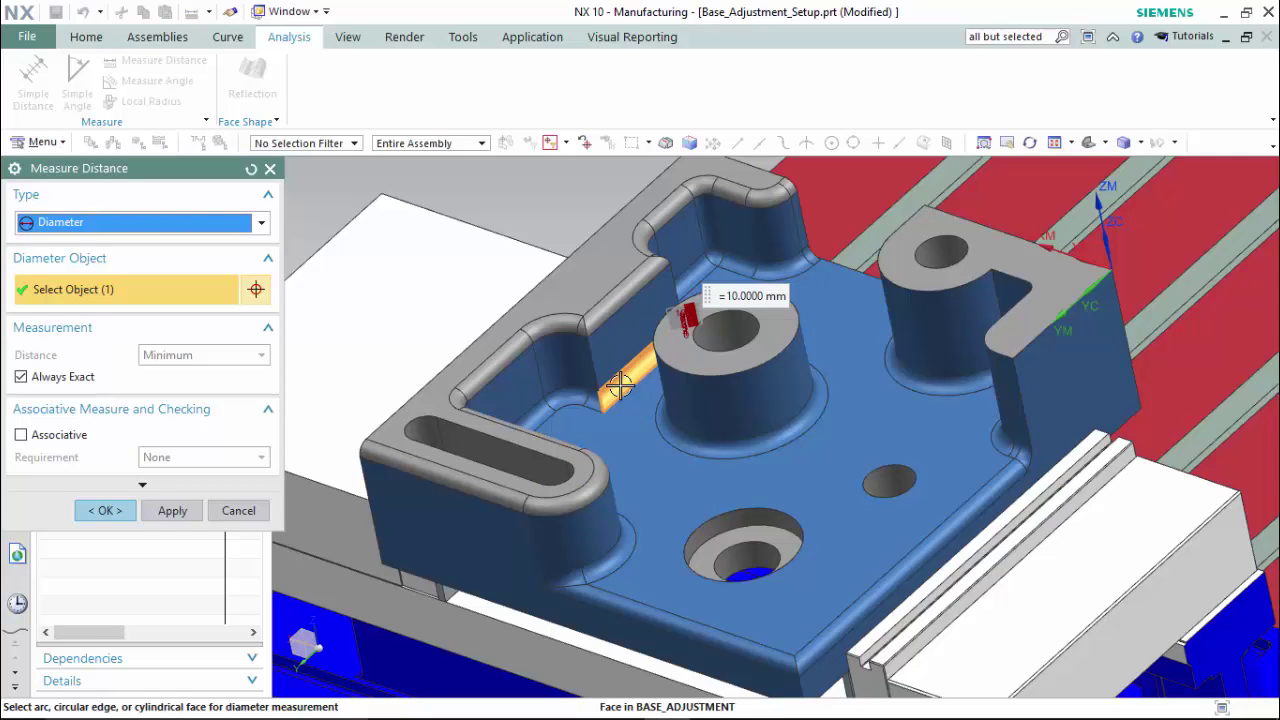
click(105, 510)
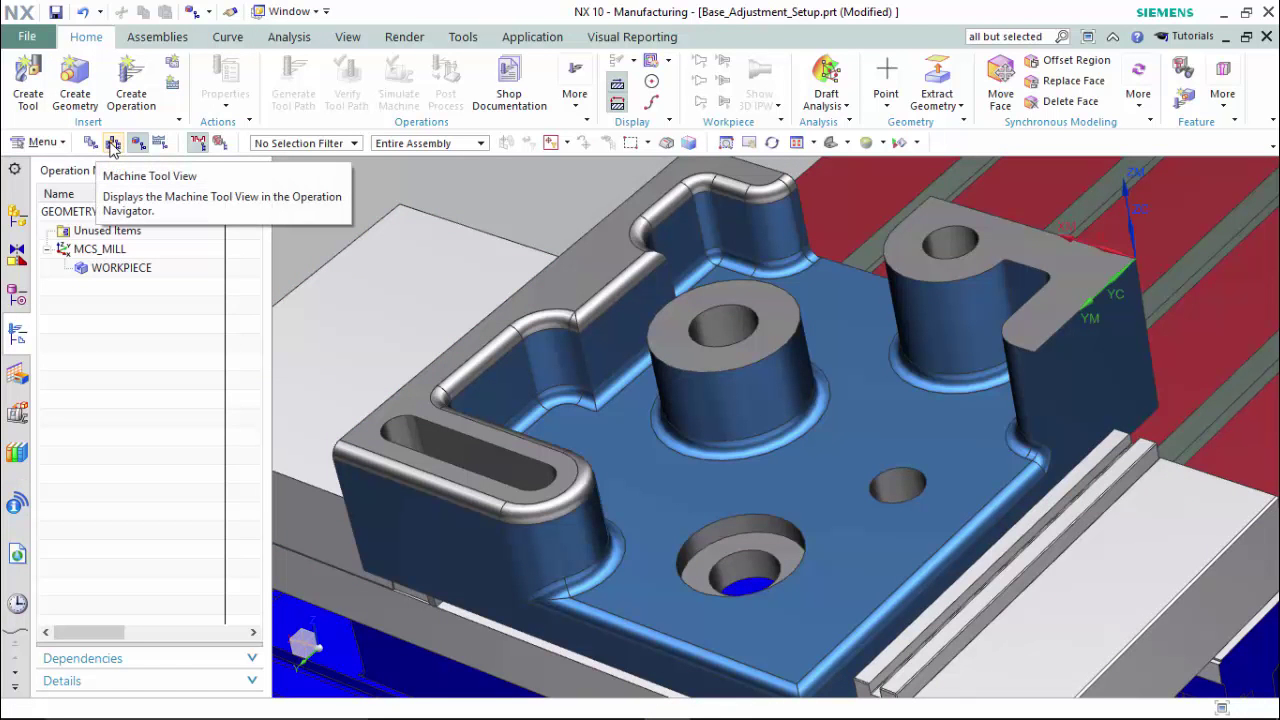
- Switch the Operation Navigator to the Machine Tool View
click(113, 145)
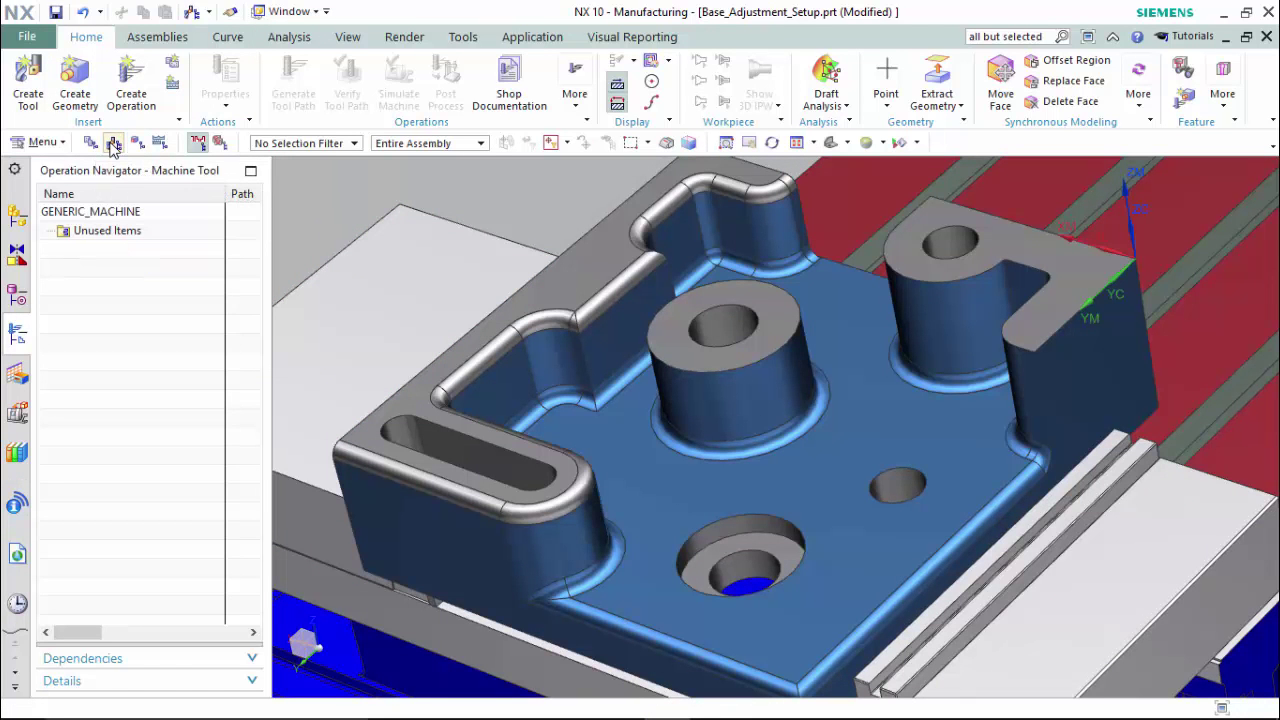
- Retrieve the 20 mm insert cutter ugt0202_009 from the tool library's indexable end mills, using tool type mill_planar
click(28, 97)
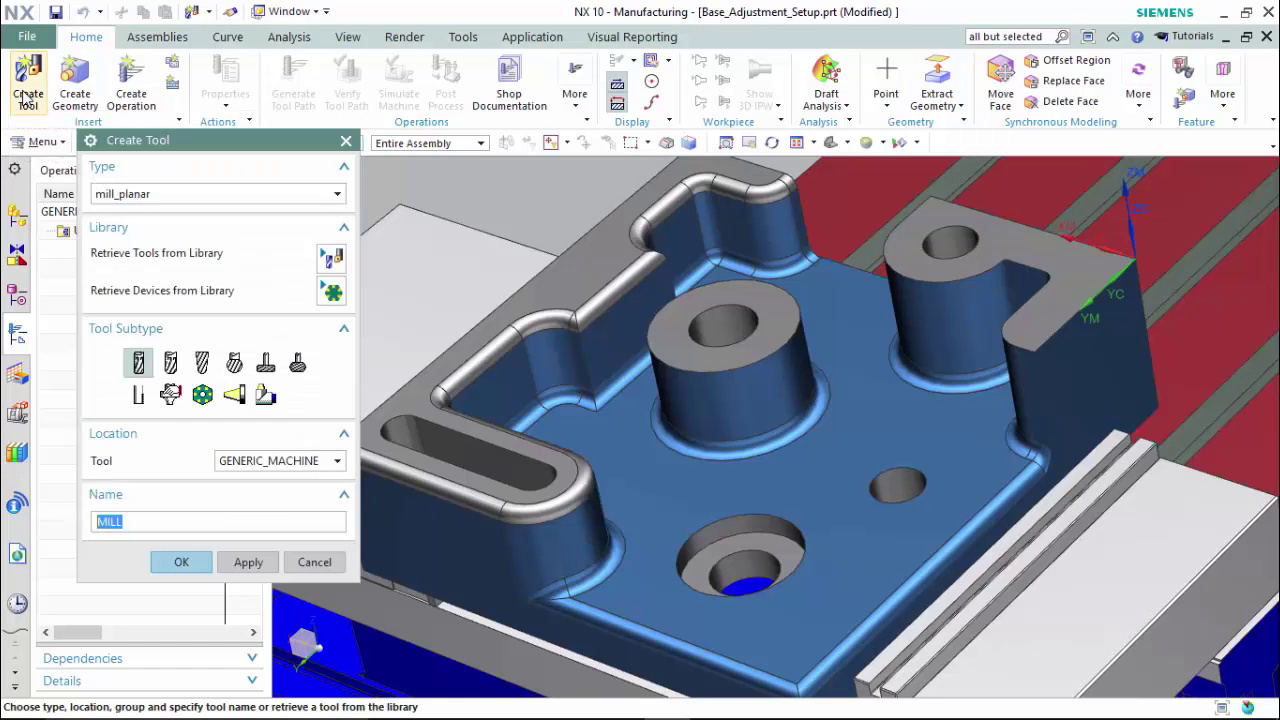
click(137, 195)
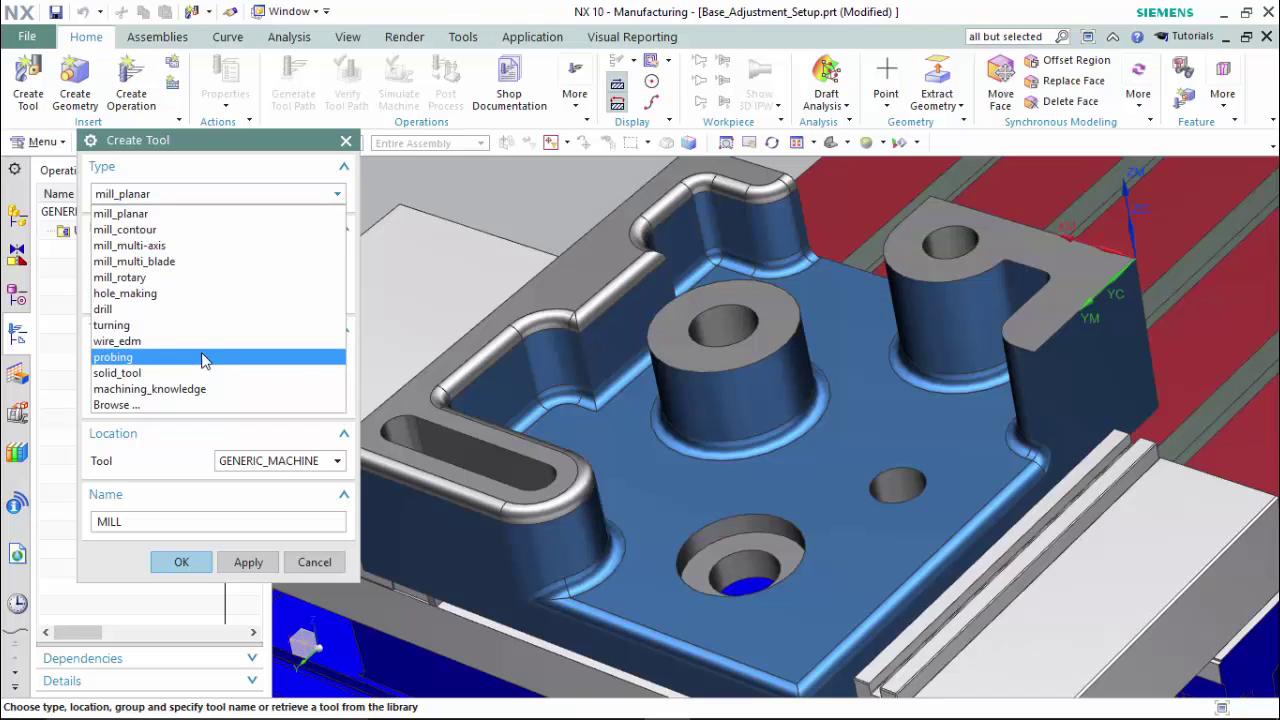
click(169, 216)
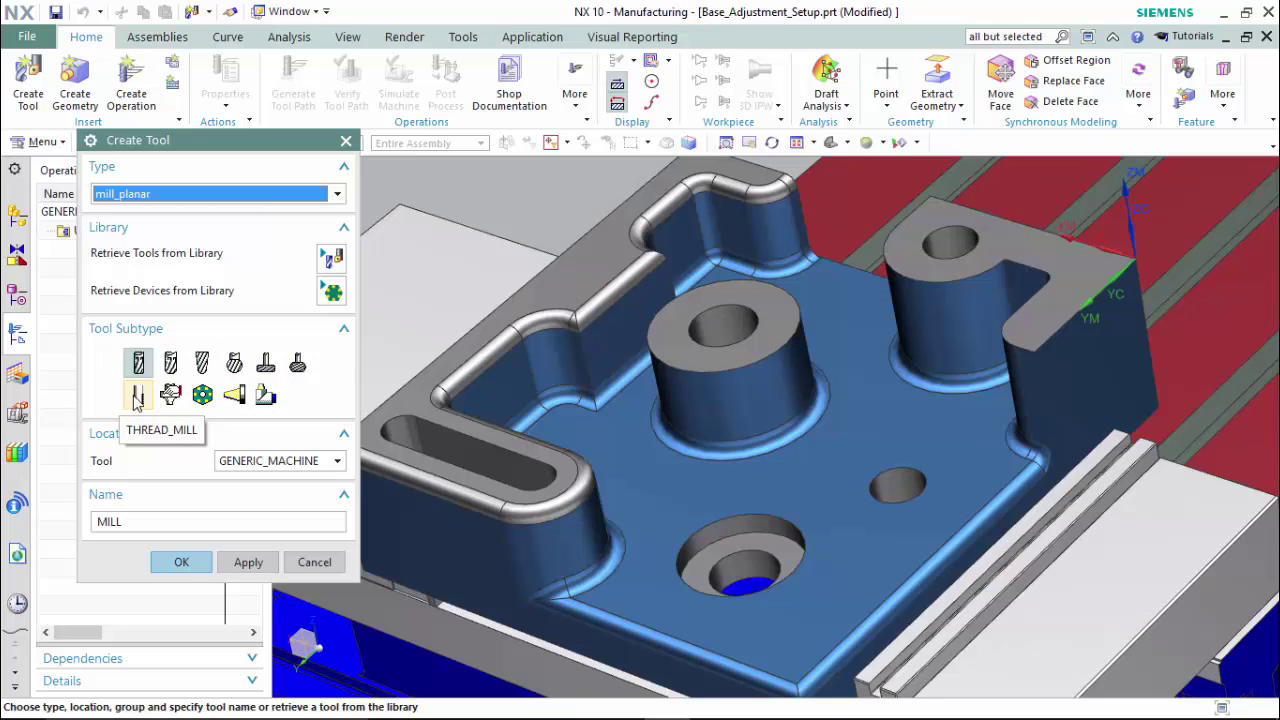
click(332, 258)
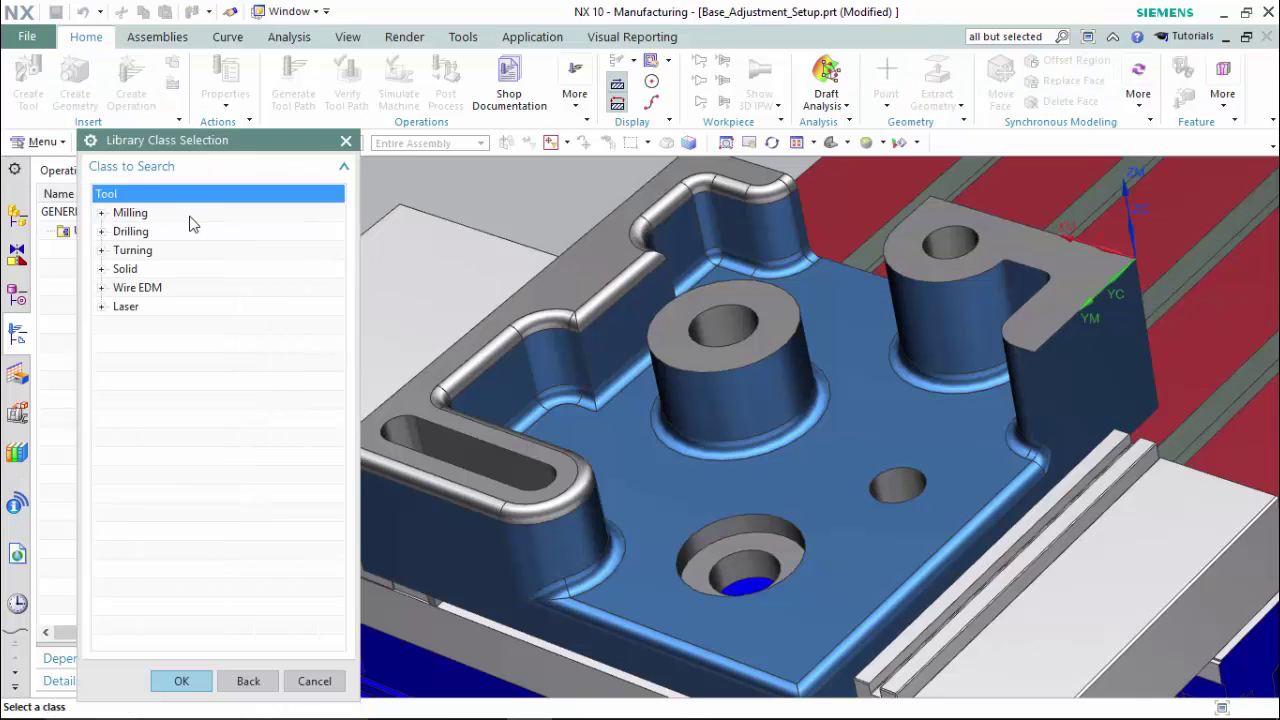
click(102, 213)
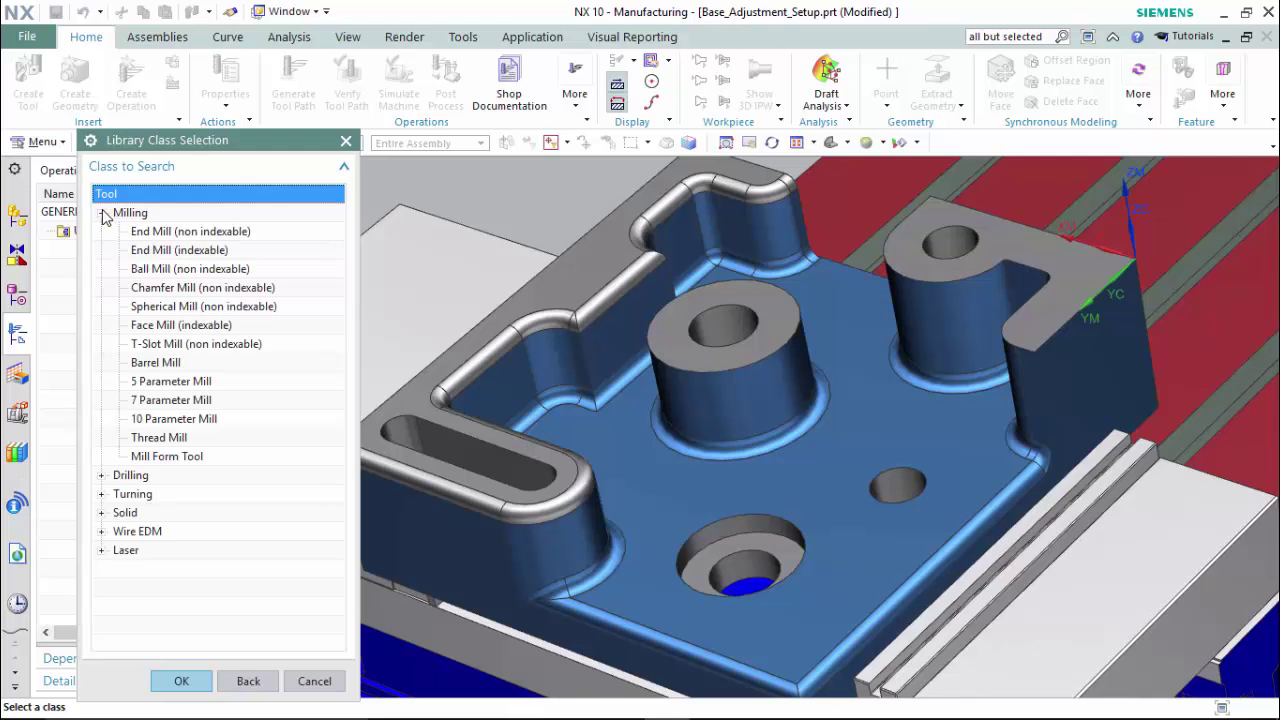
click(231, 251)
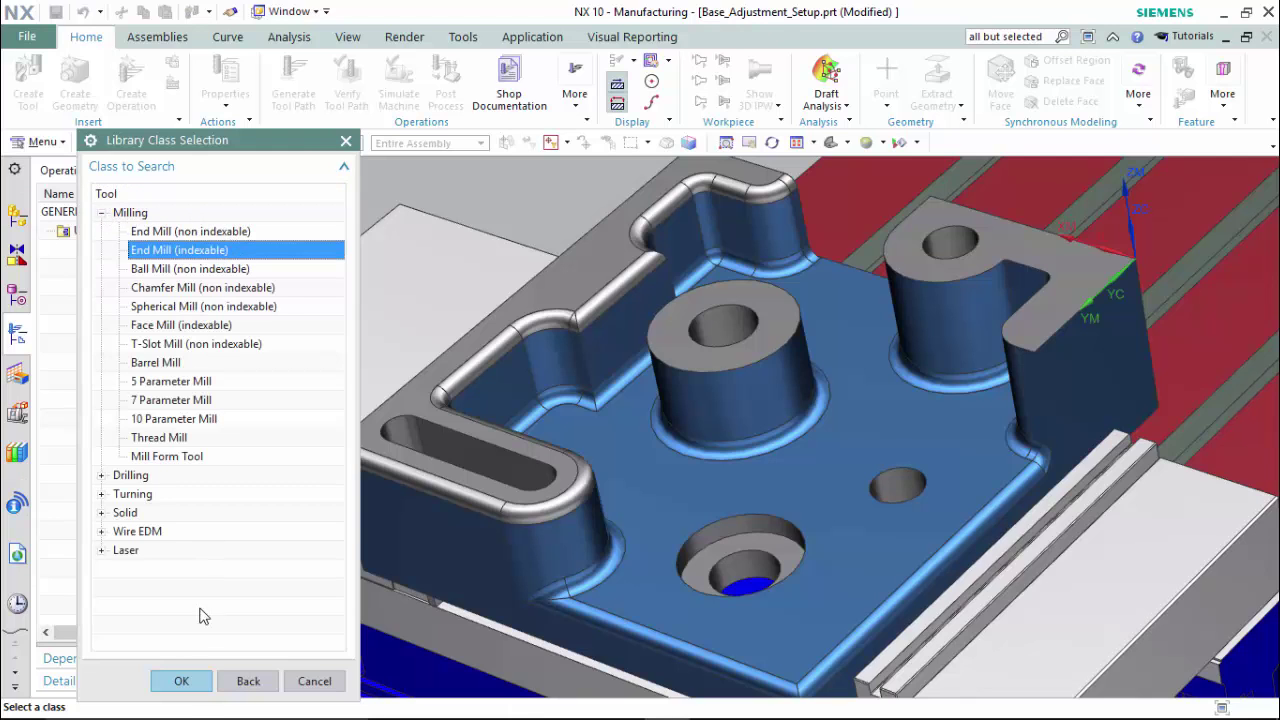
click(200, 685)
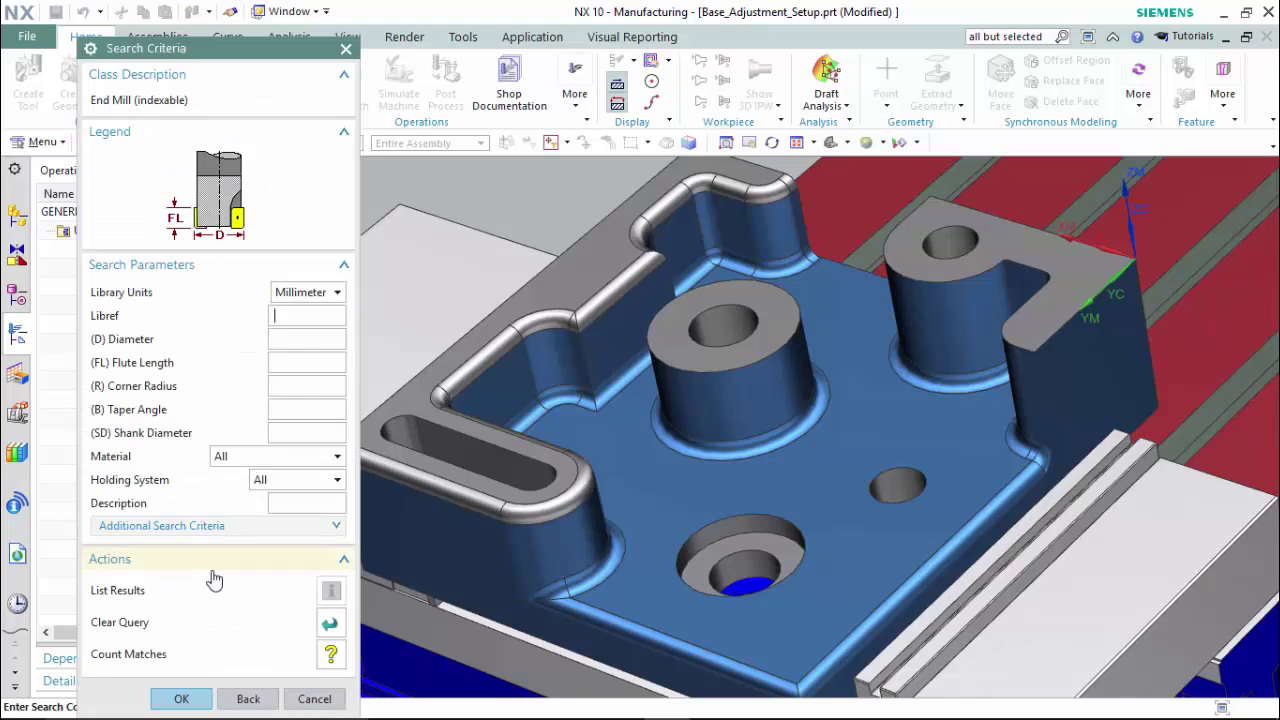
click(181, 699)
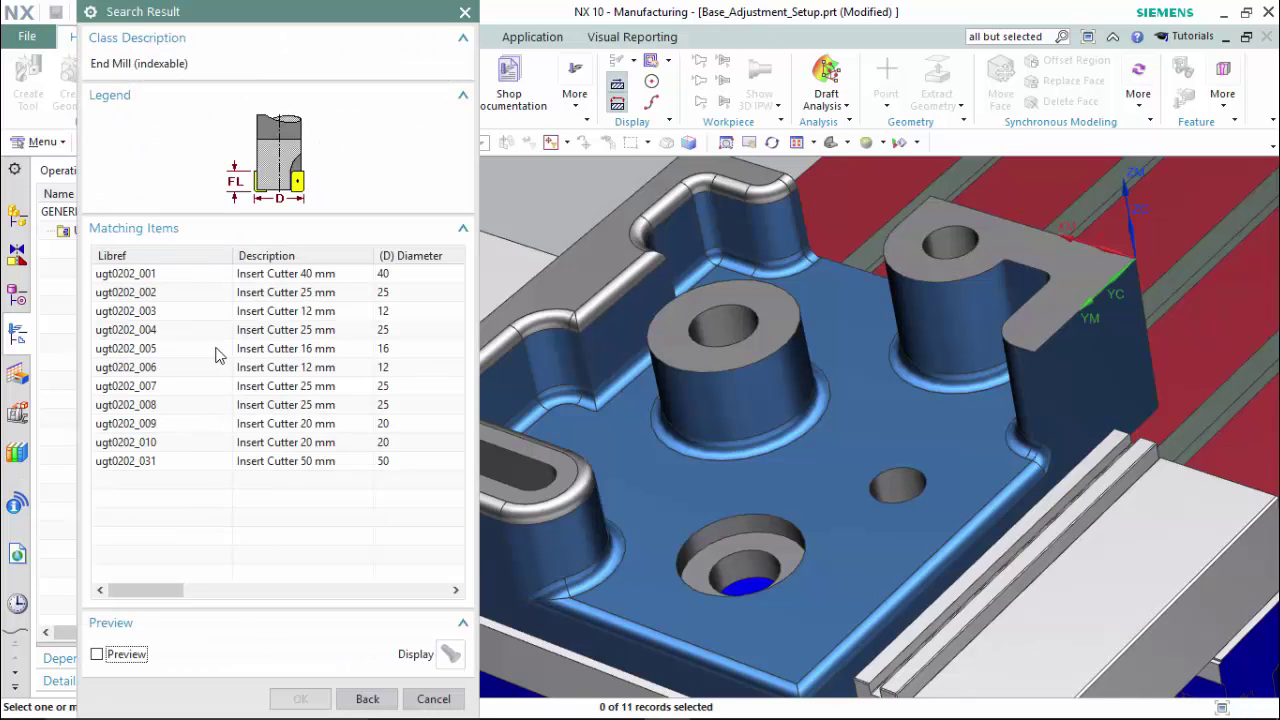
click(219, 428)
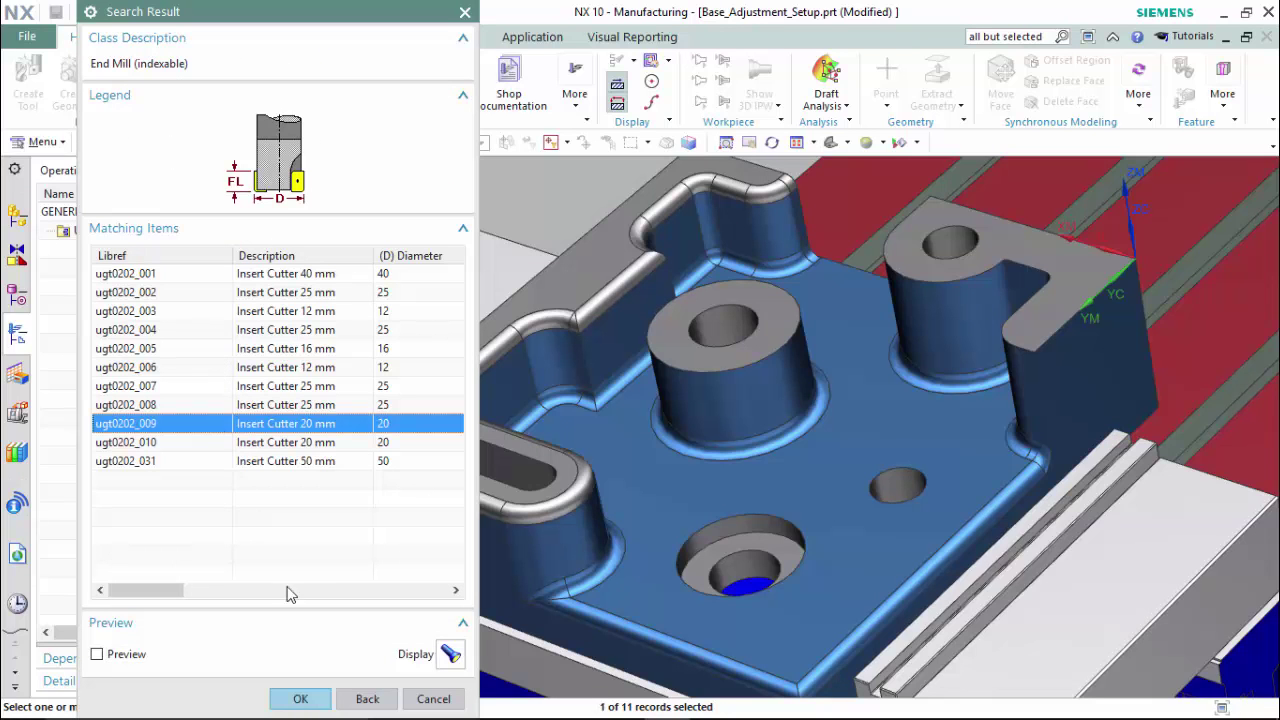
click(324, 695)
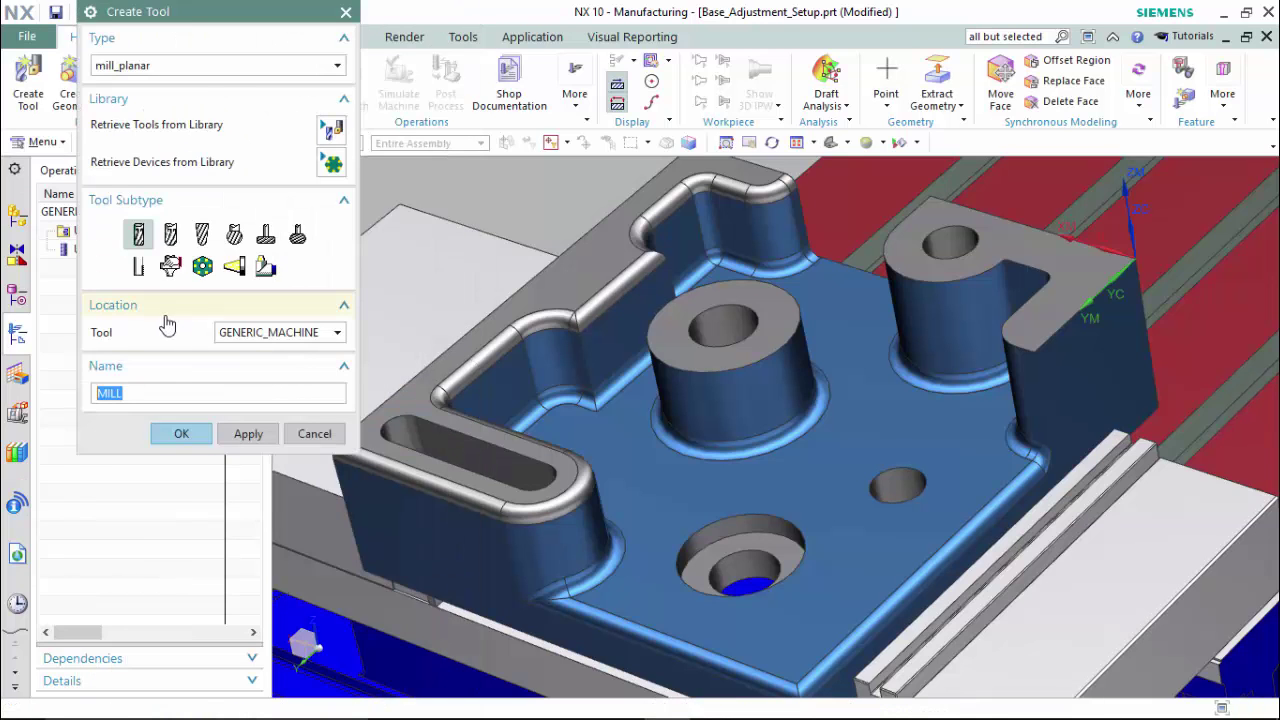
drag(219, 12, 415, 18)
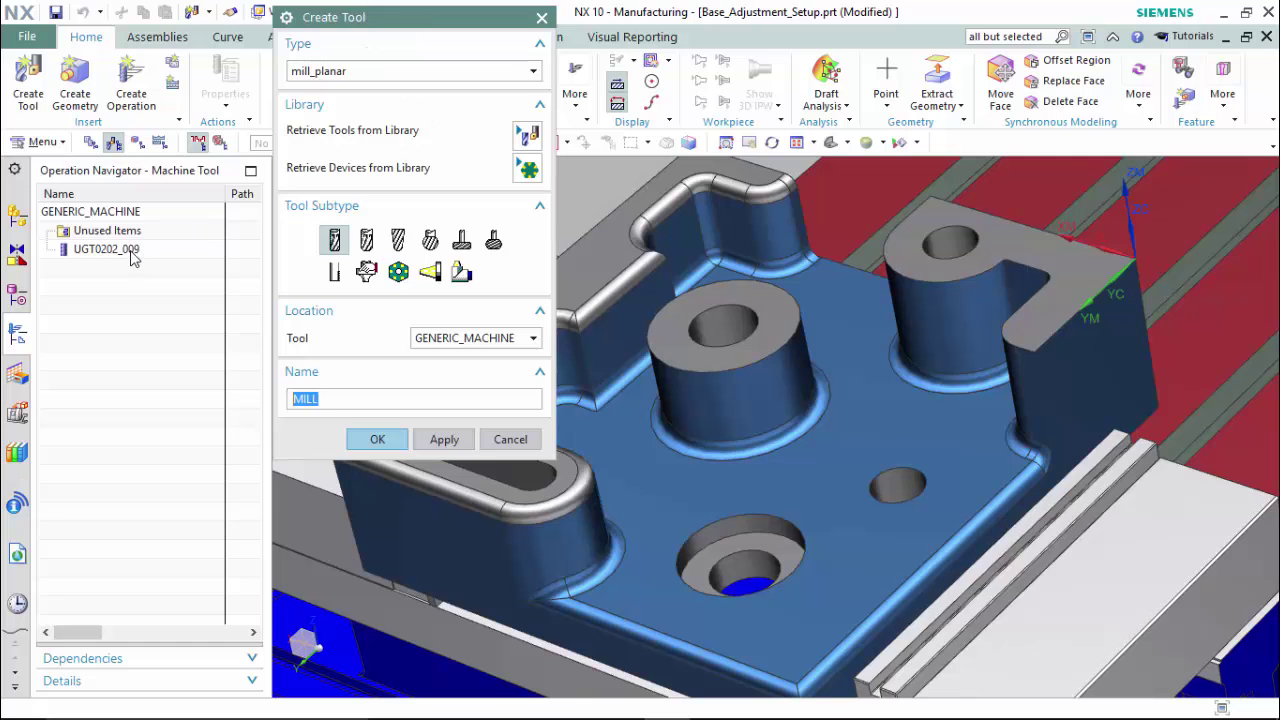
- Add the 10 mm ball end mill ugt0203_004 from the library's non-indexable ball mills, with the BALL_MILL subtype chosen
drag(394, 27, 236, 24)
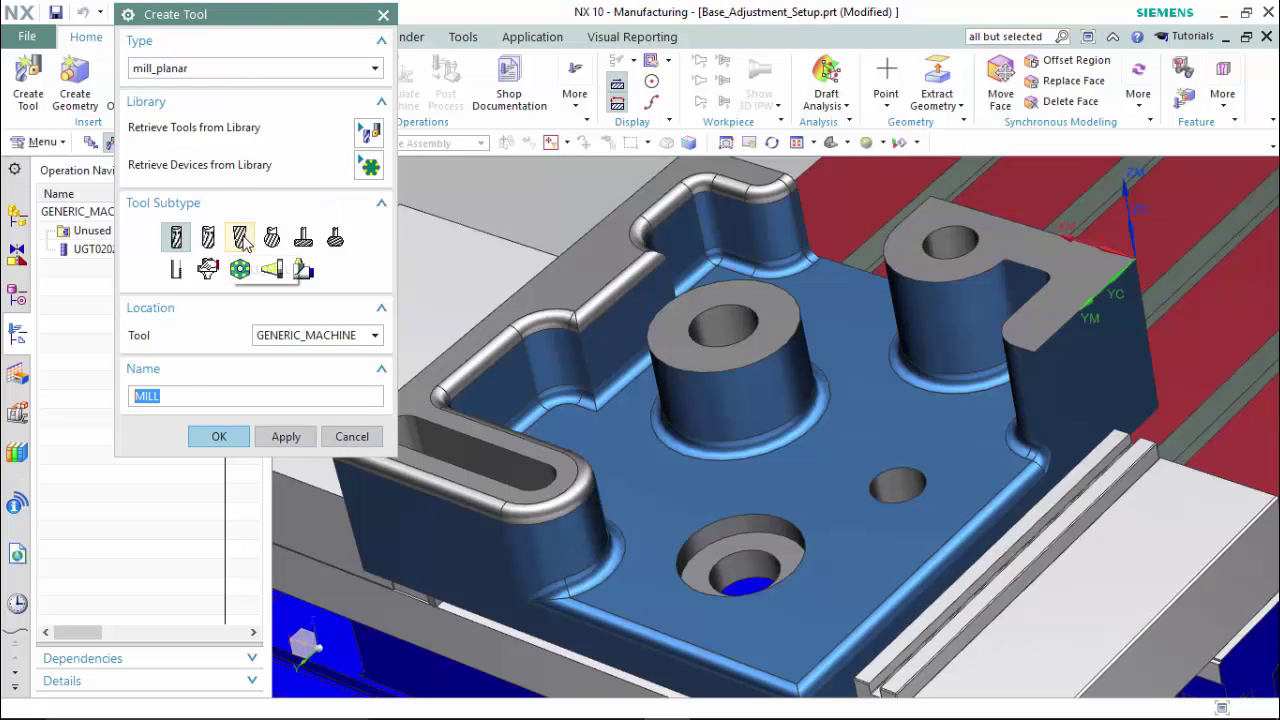
click(241, 238)
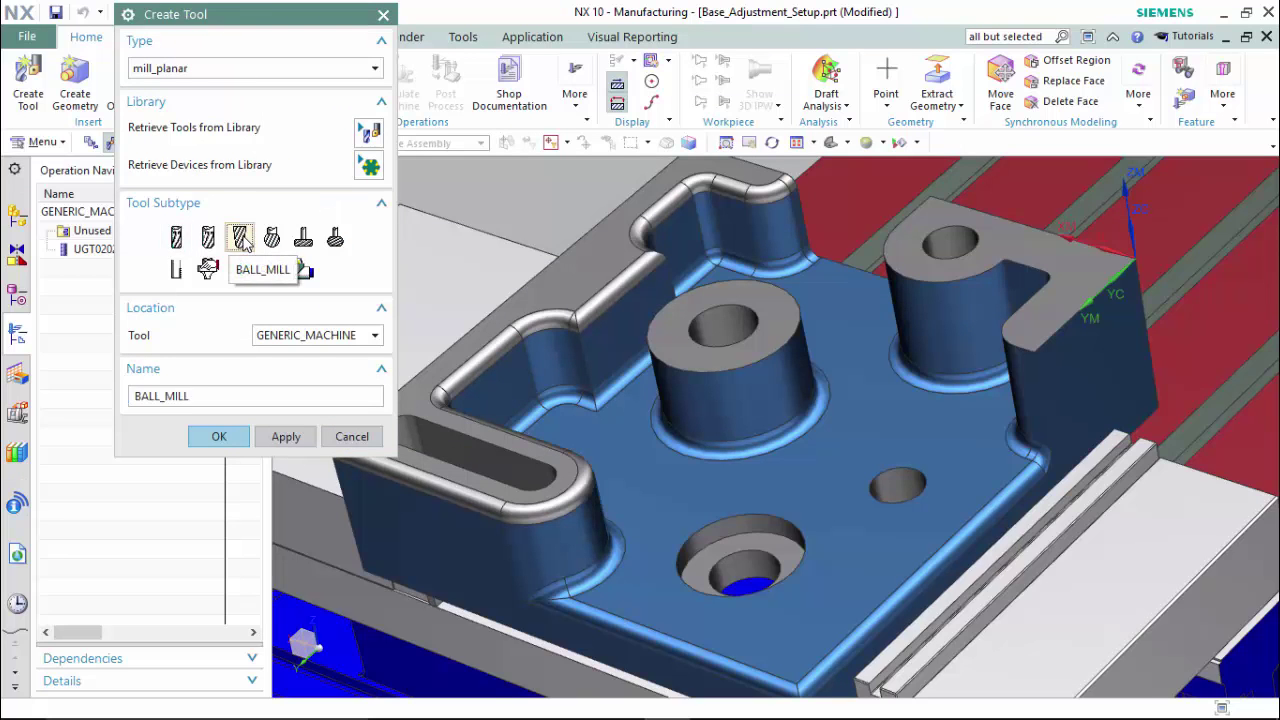
click(369, 136)
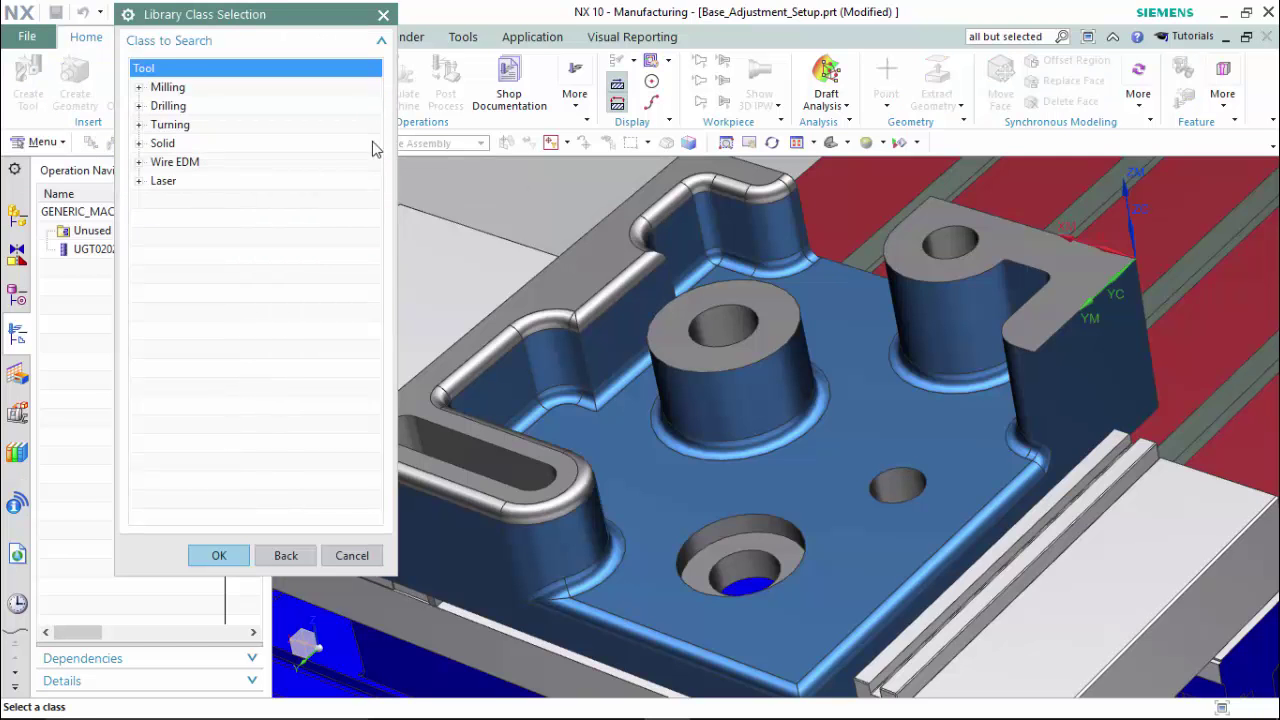
click(139, 89)
click(205, 142)
click(218, 555)
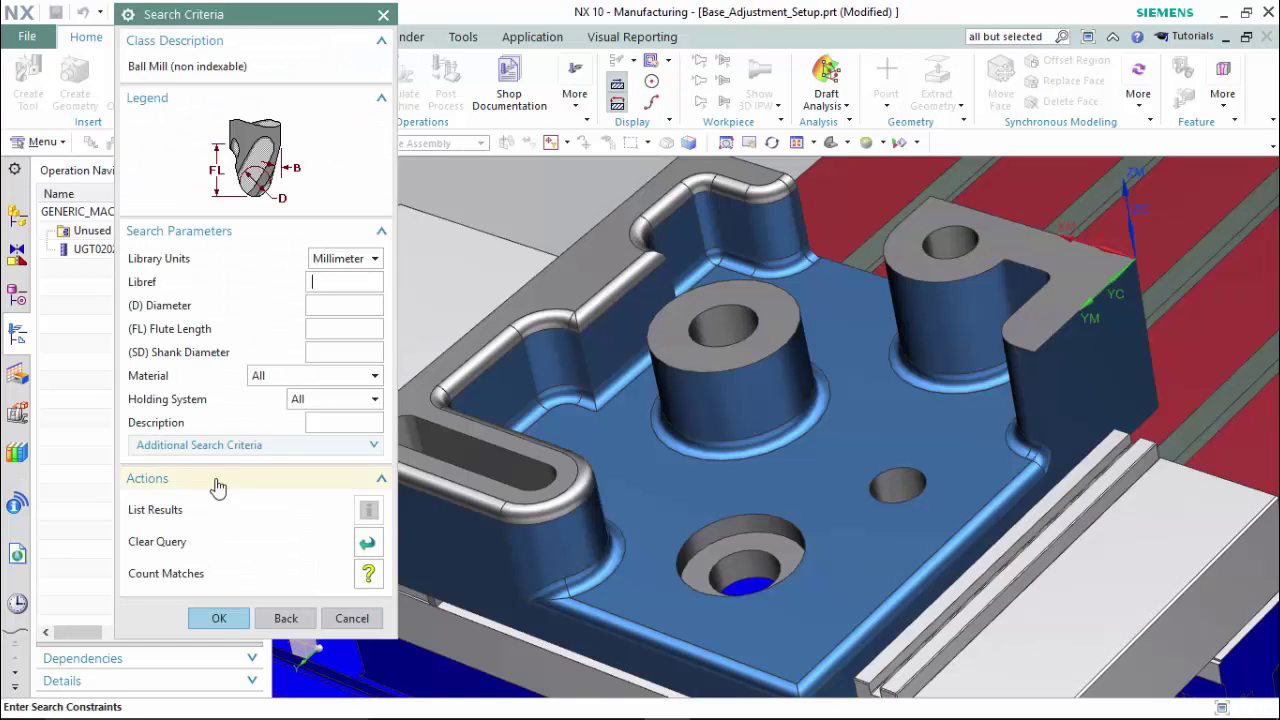
click(221, 616)
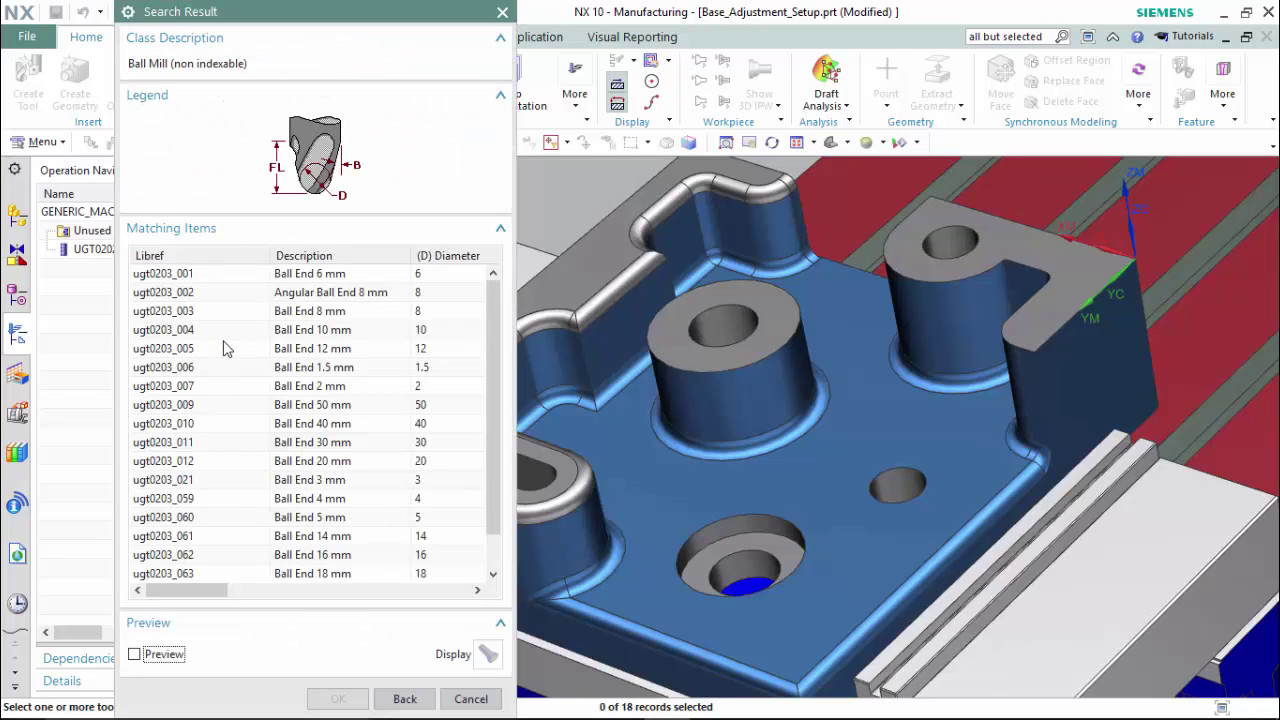
click(225, 332)
click(338, 698)
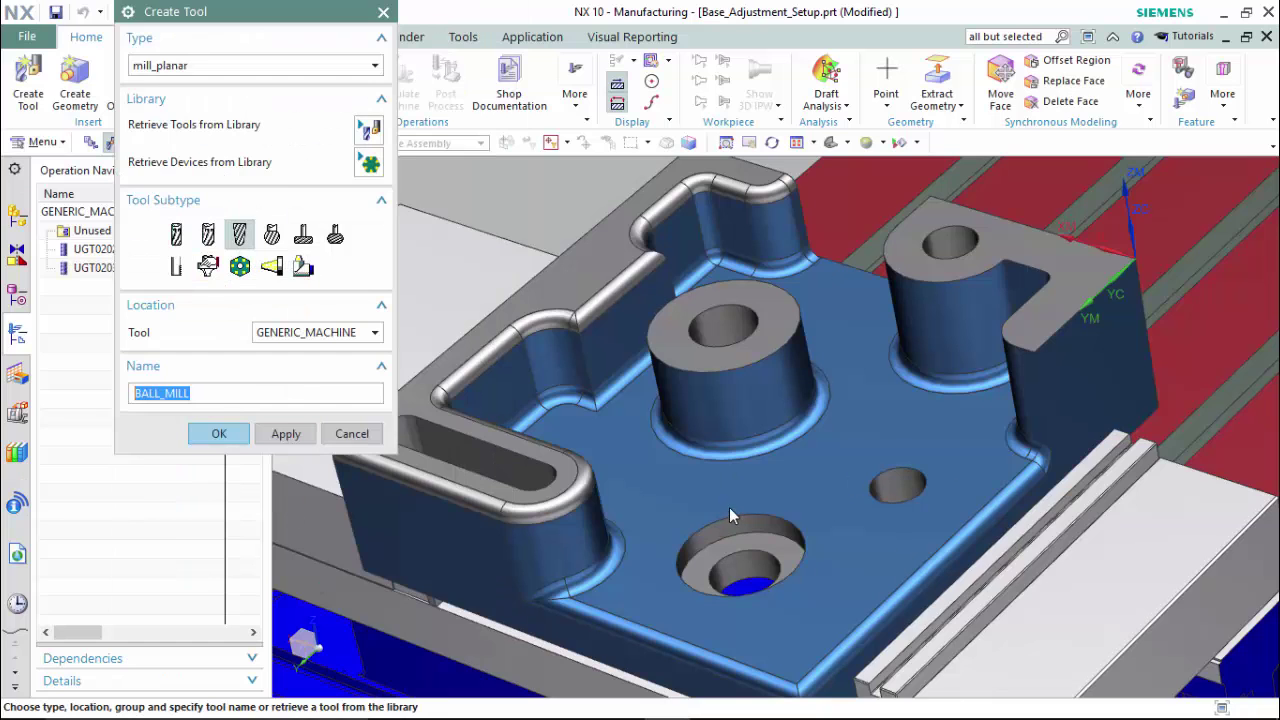
- Change the tool type to hole_making and retrieve the 20 mm NC-center drill ugt0321_010 from the library's spot drills
click(248, 66)
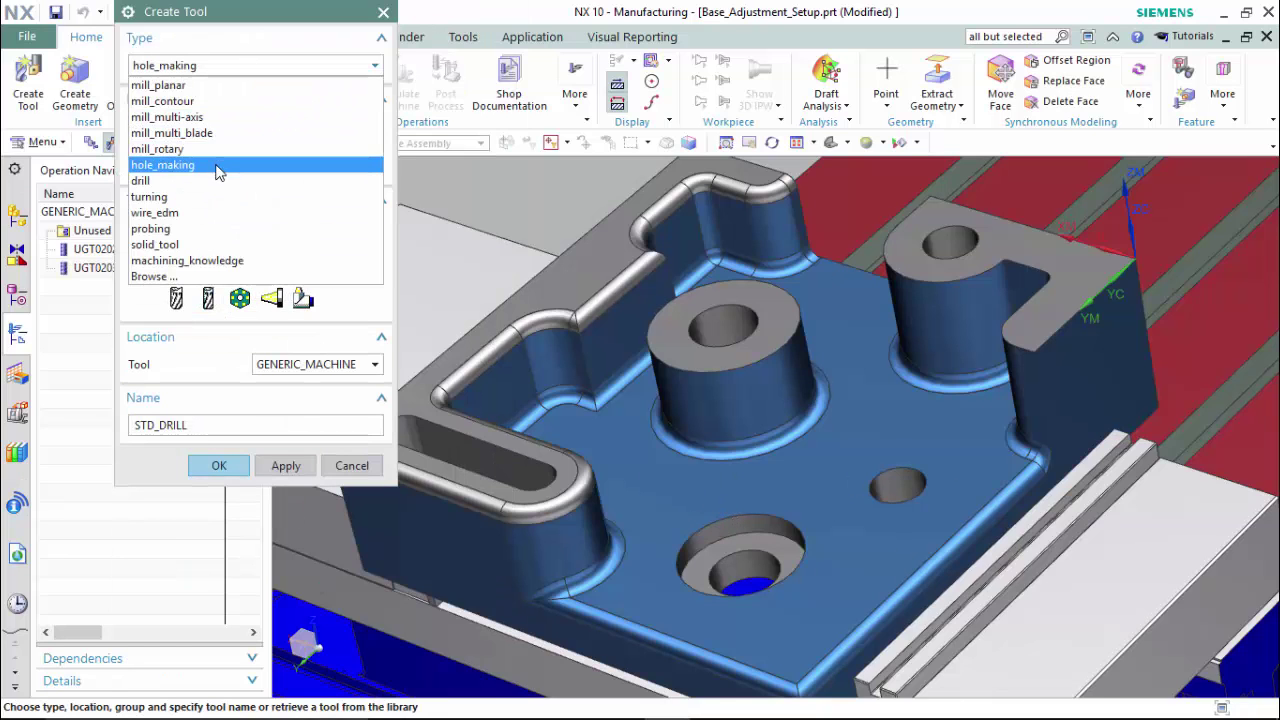
click(206, 72)
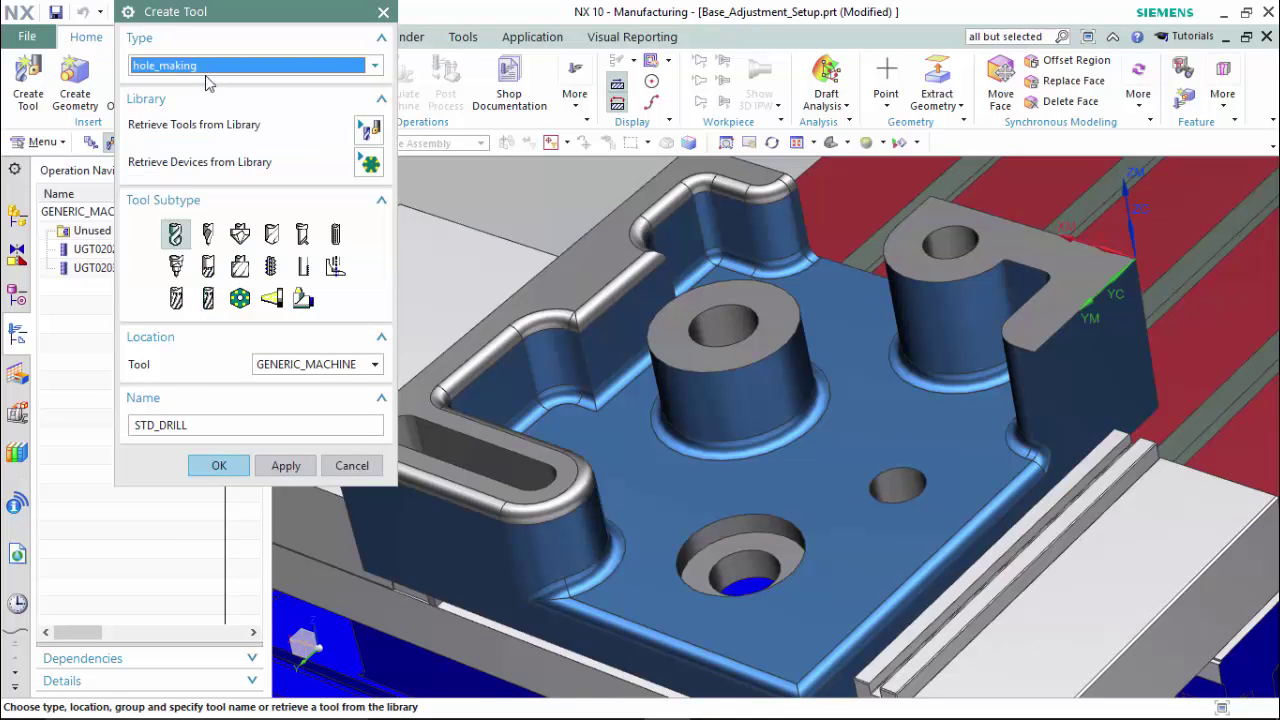
click(273, 240)
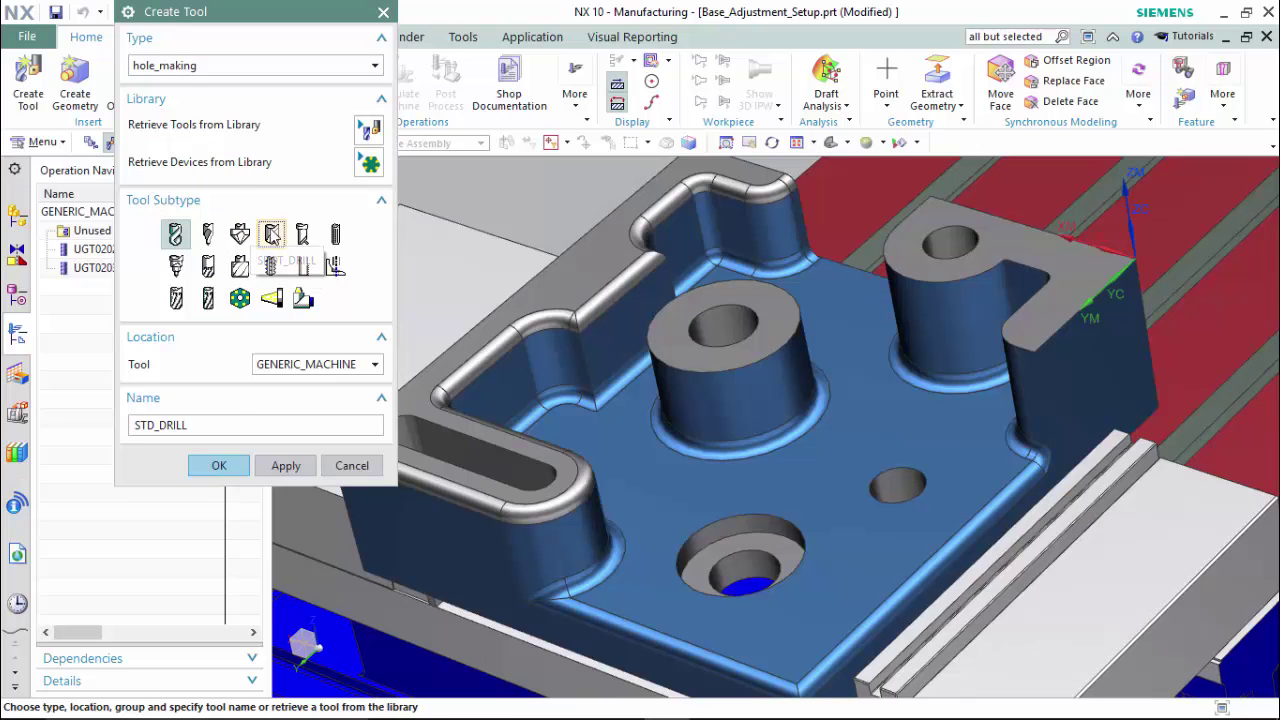
click(272, 234)
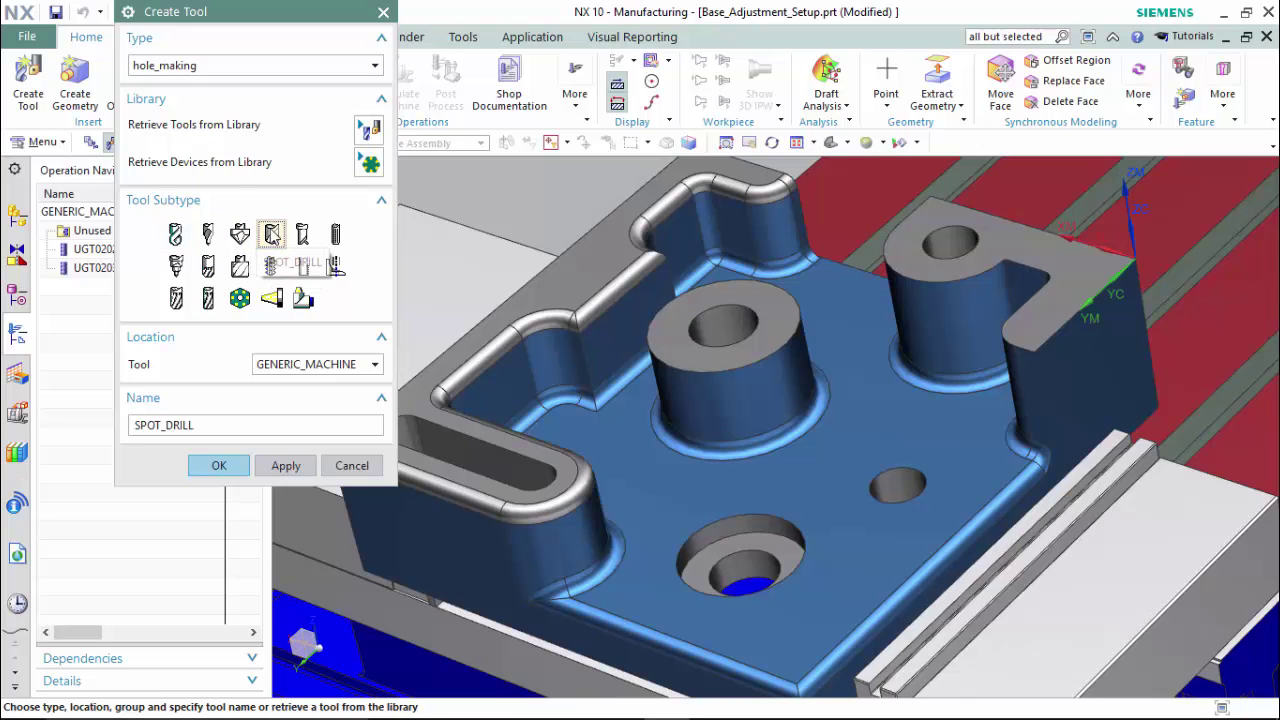
click(368, 129)
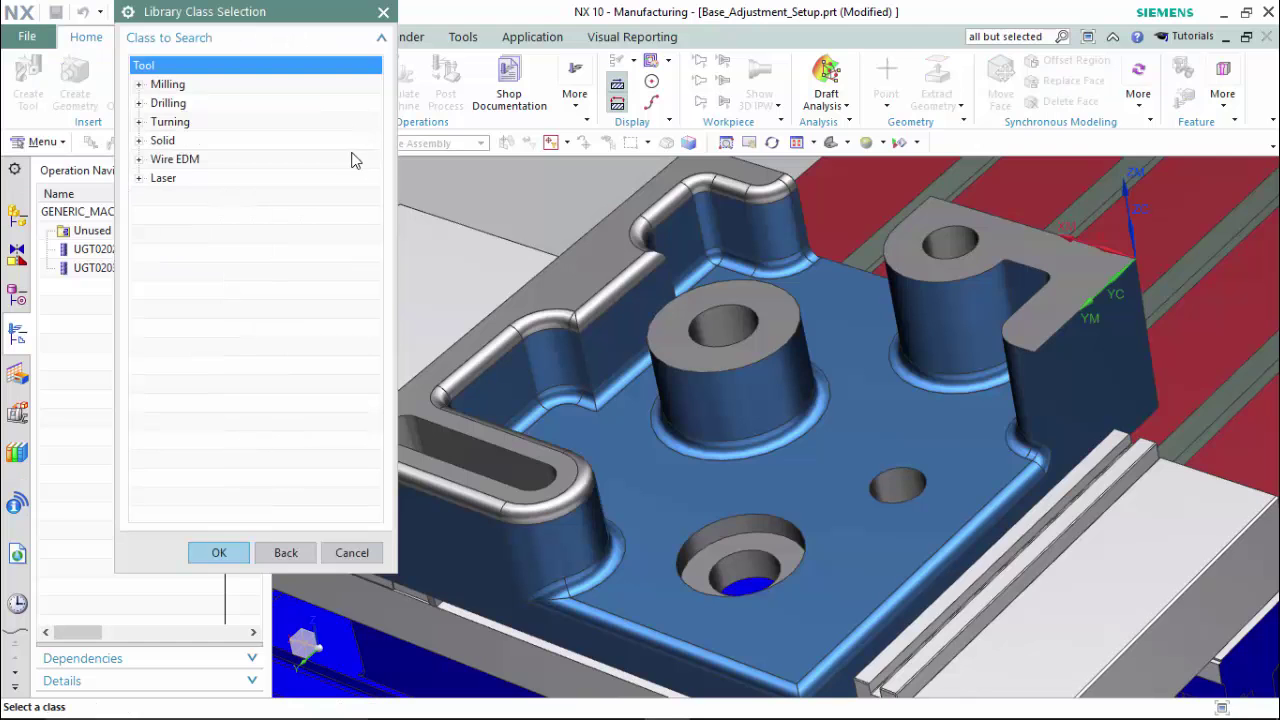
click(140, 103)
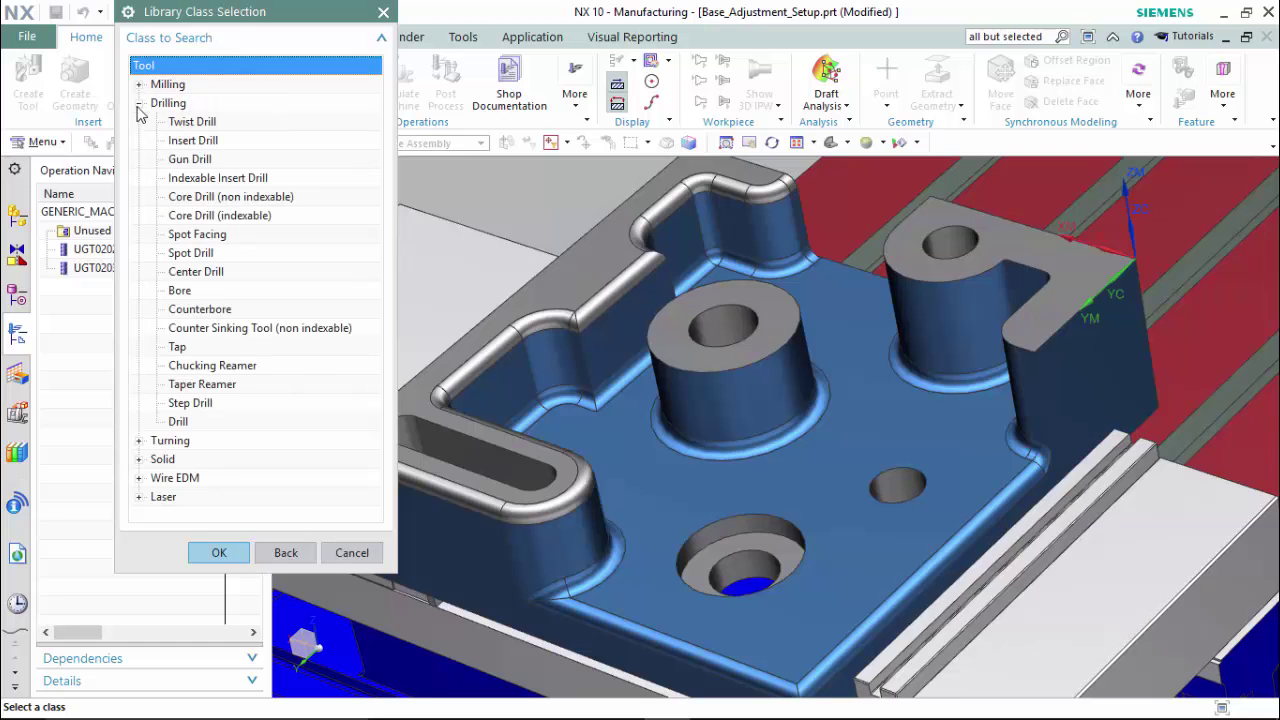
click(190, 253)
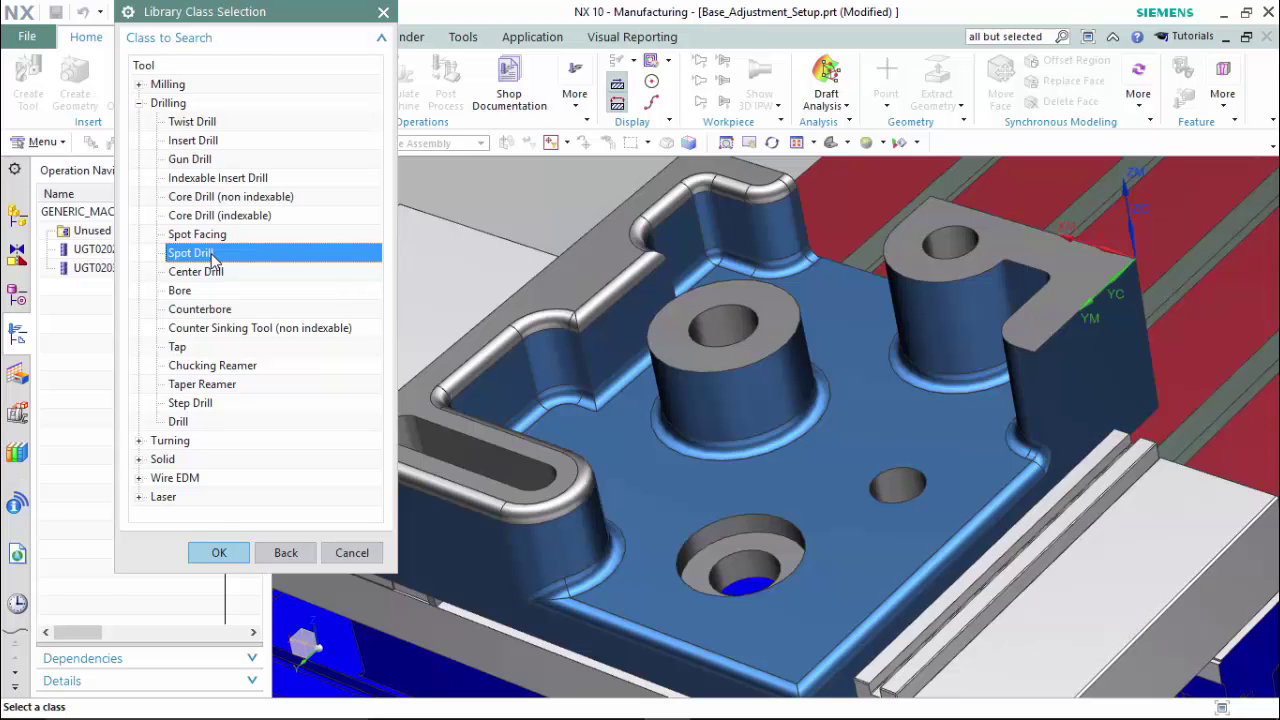
click(219, 553)
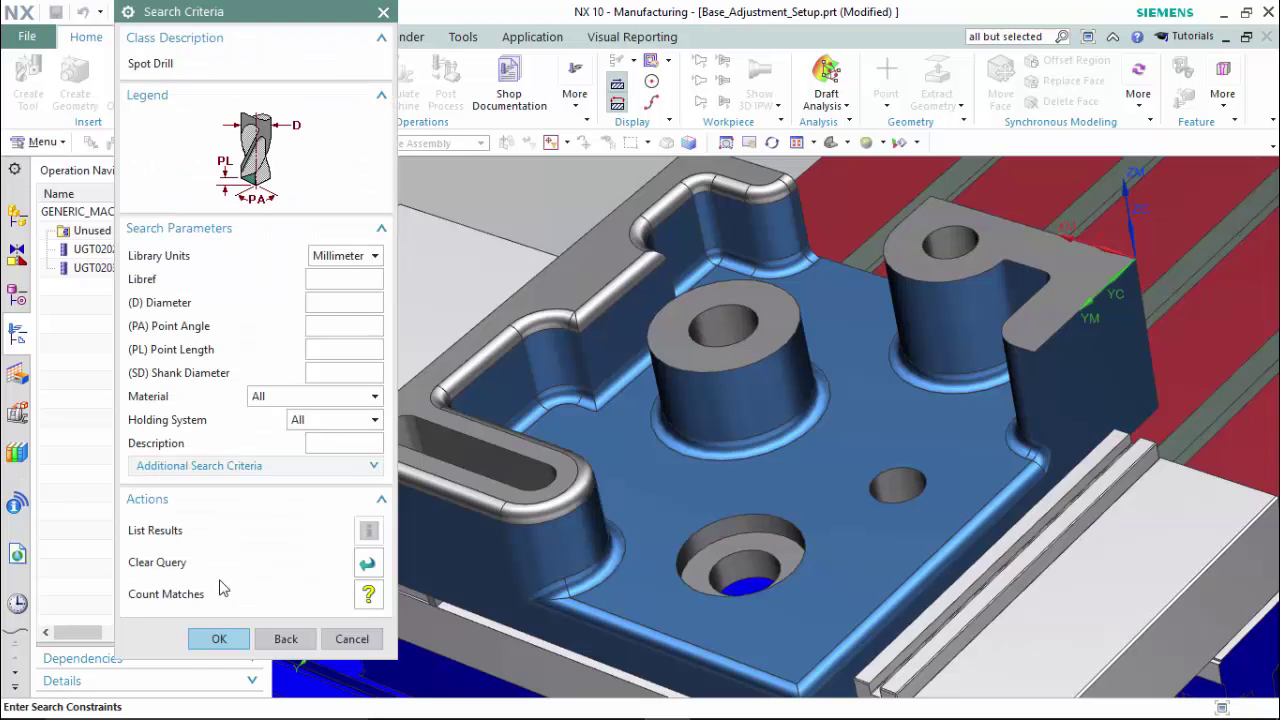
click(220, 638)
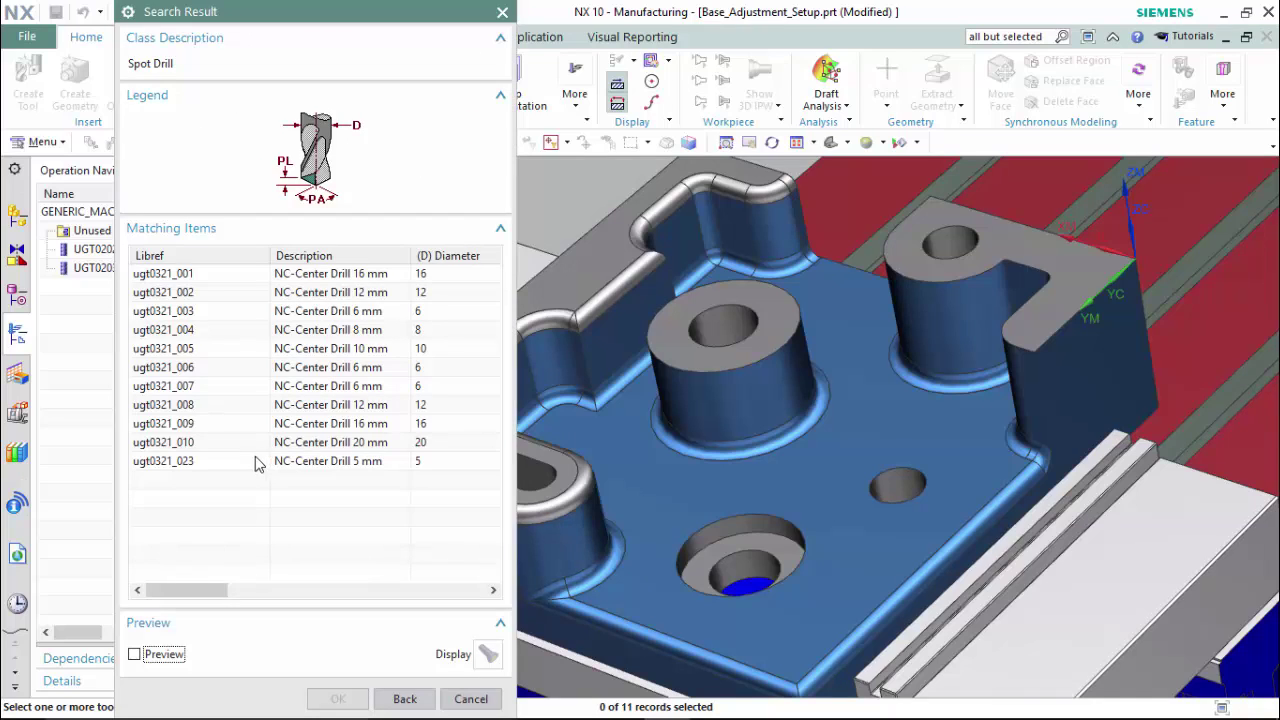
click(245, 451)
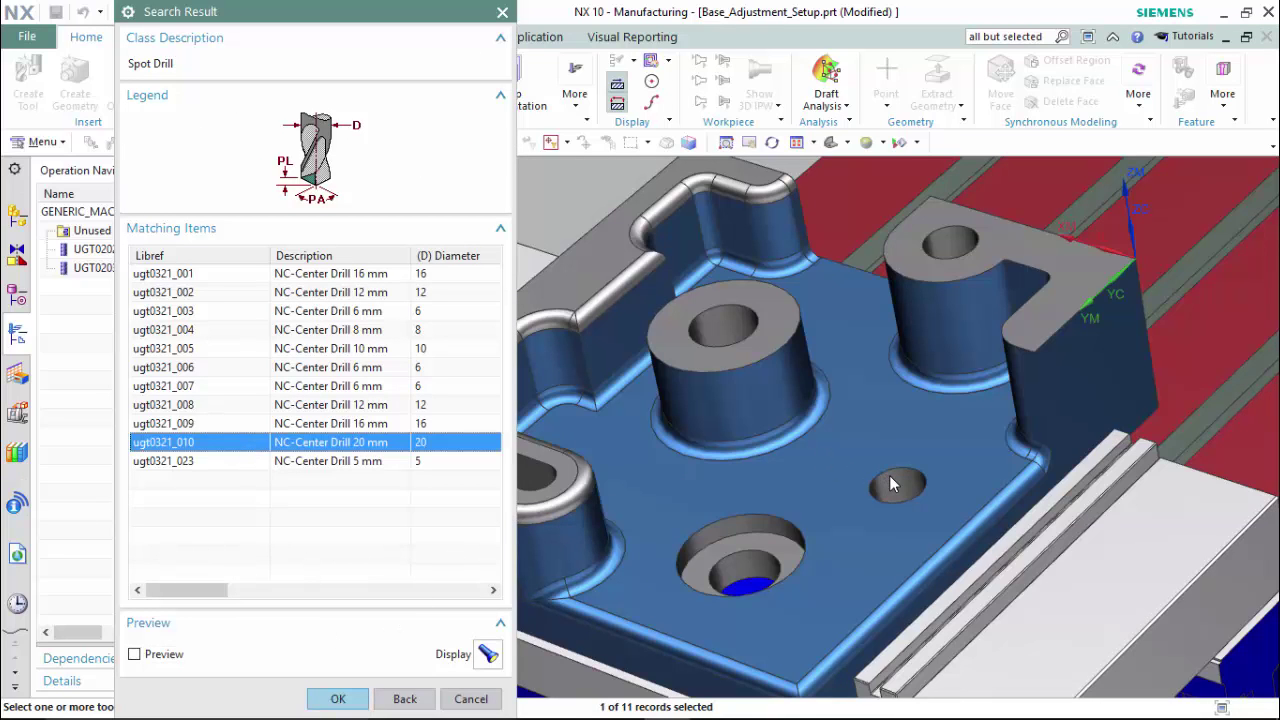
click(338, 698)
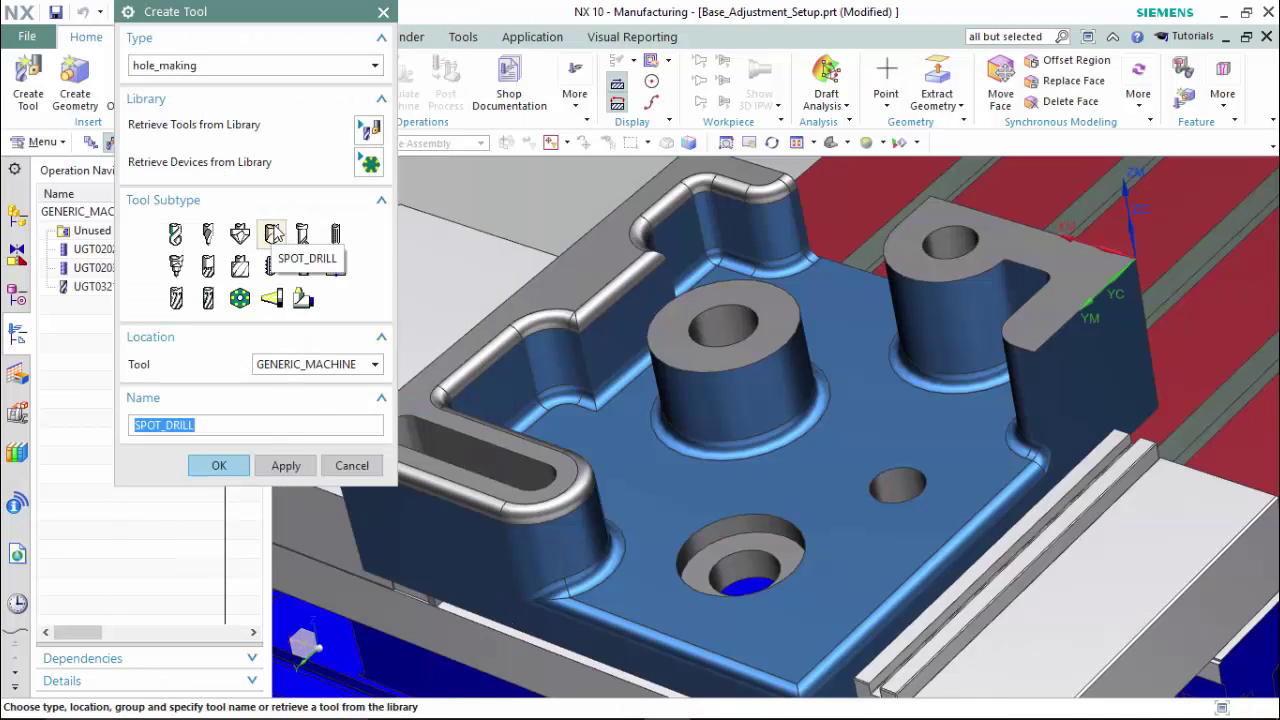
- Retrieve the 40 mm twist drill ugt0301_009 from the library's twist drills, with the STD_DRILL subtype chosen
click(177, 234)
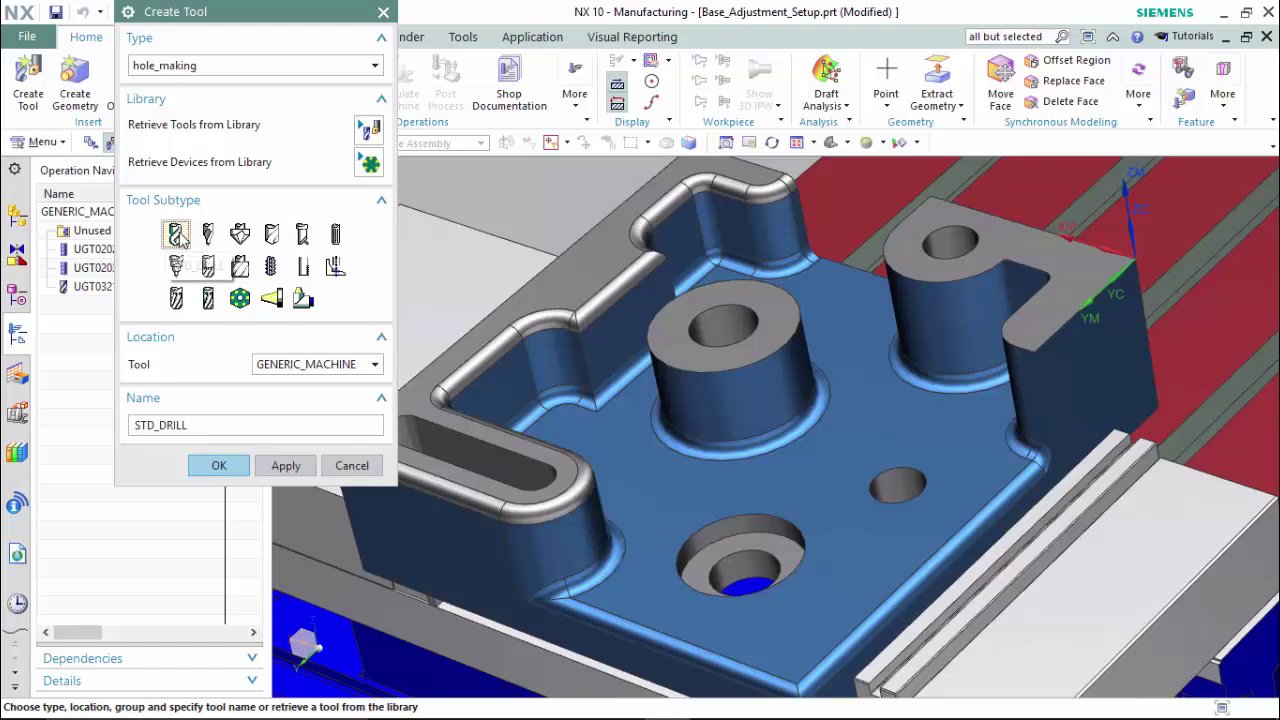
middle_click(372, 127)
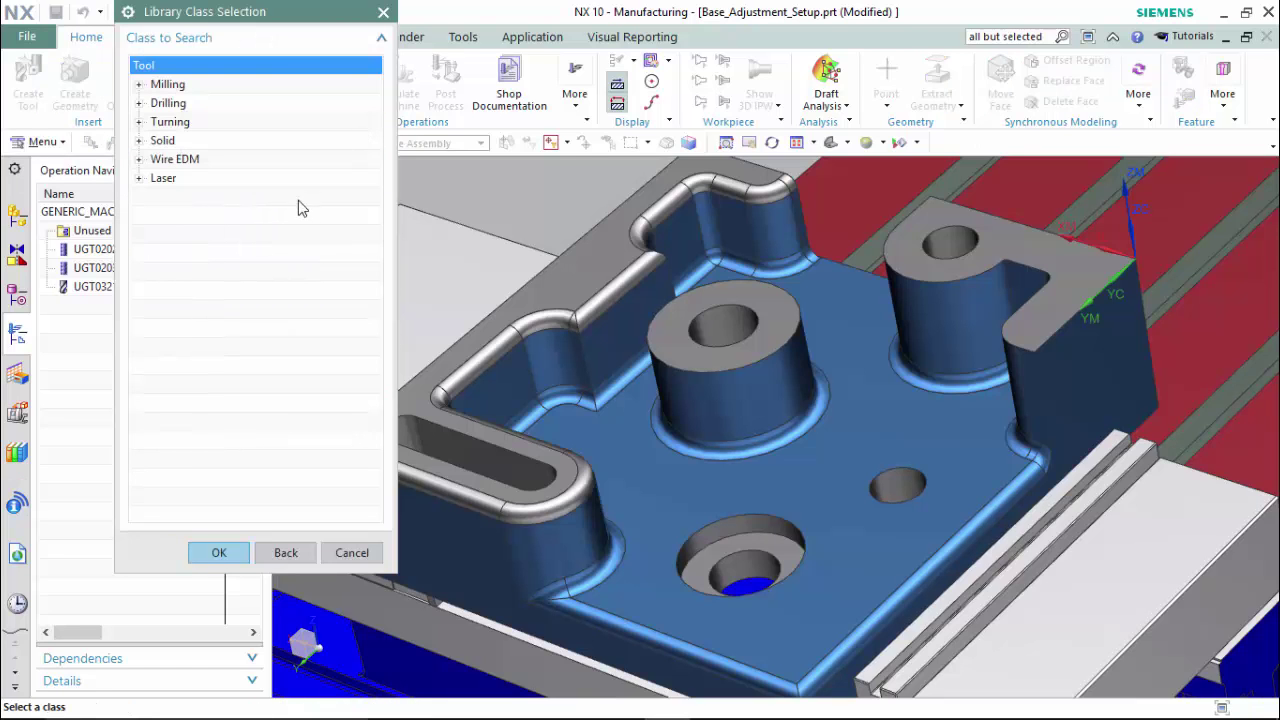
click(139, 103)
click(186, 122)
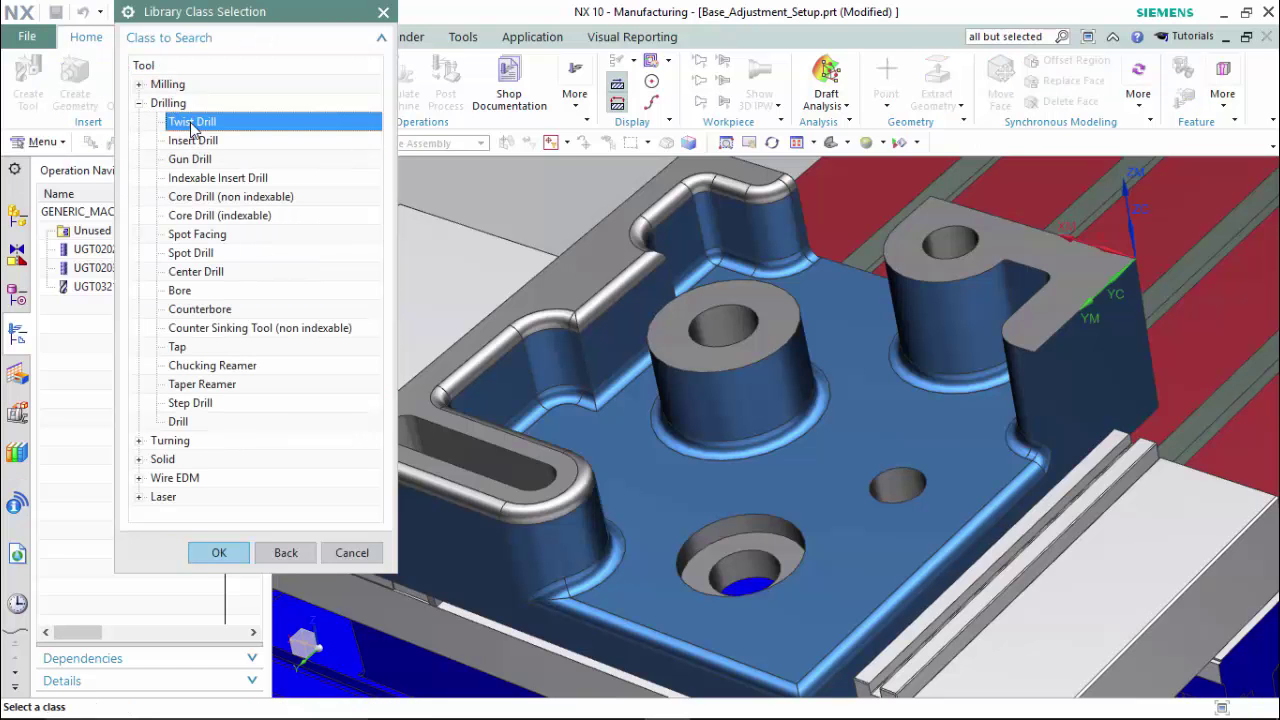
click(222, 553)
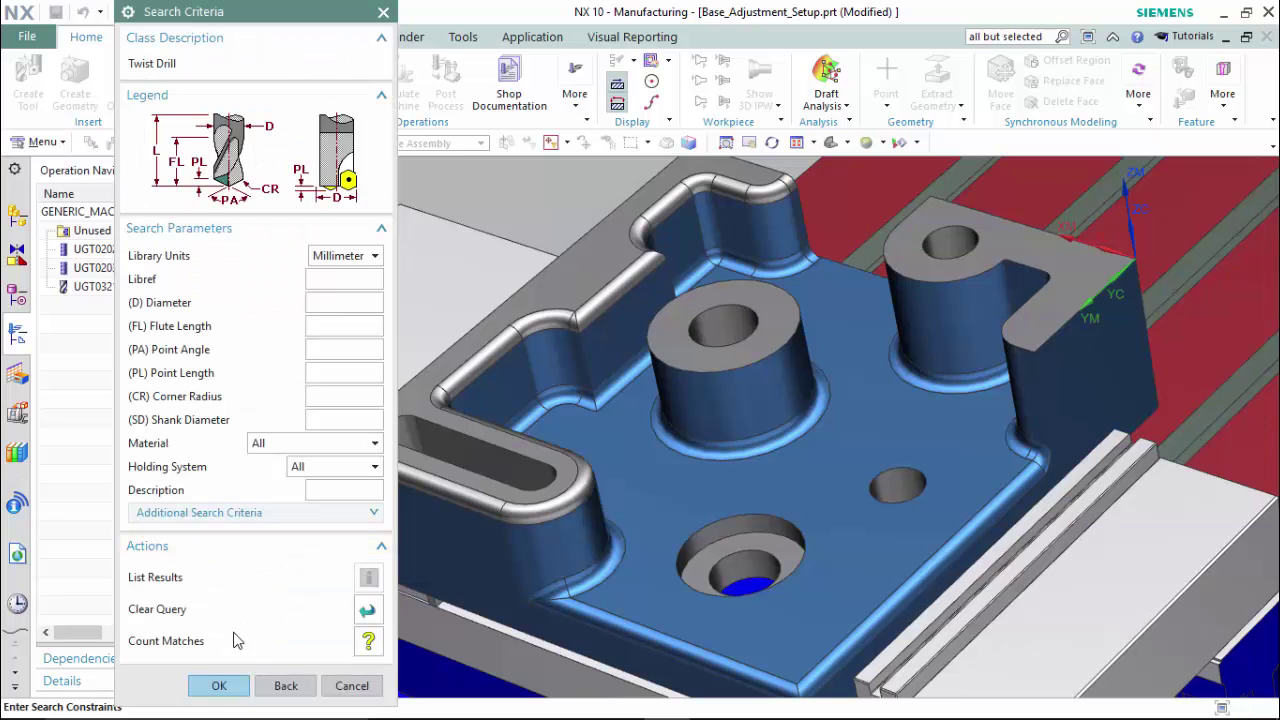
click(238, 689)
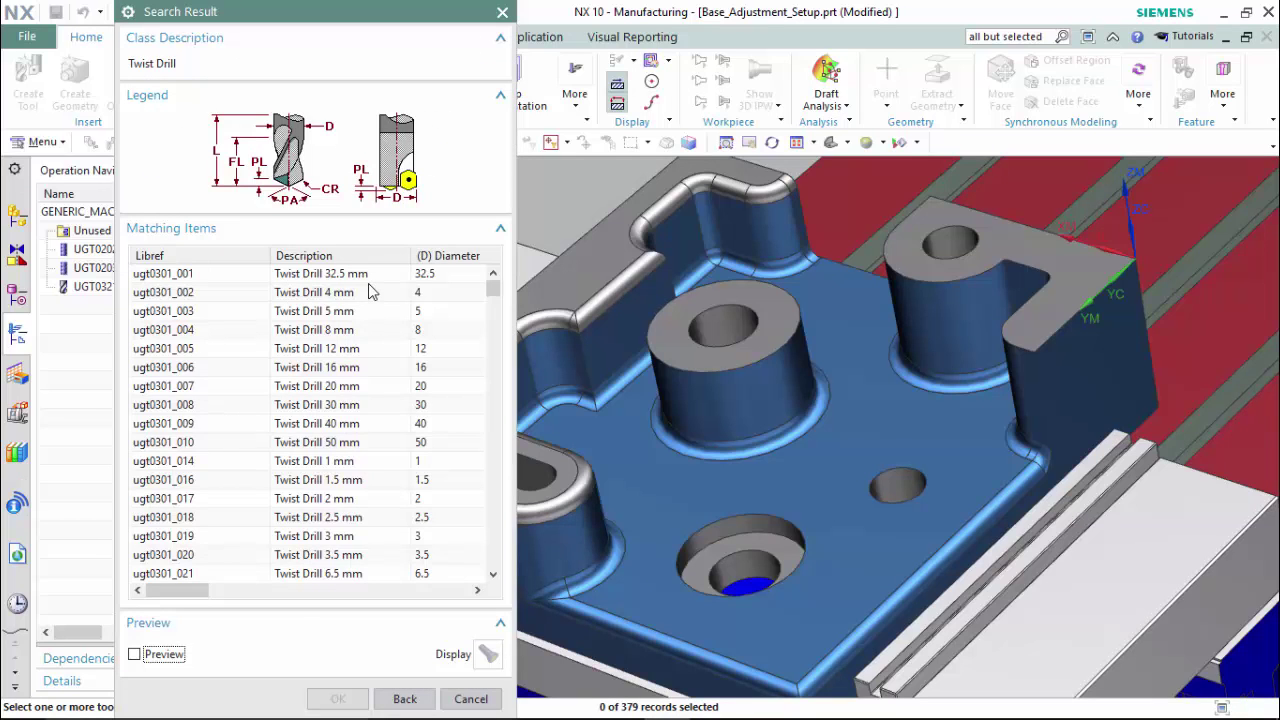
click(363, 481)
click(445, 256)
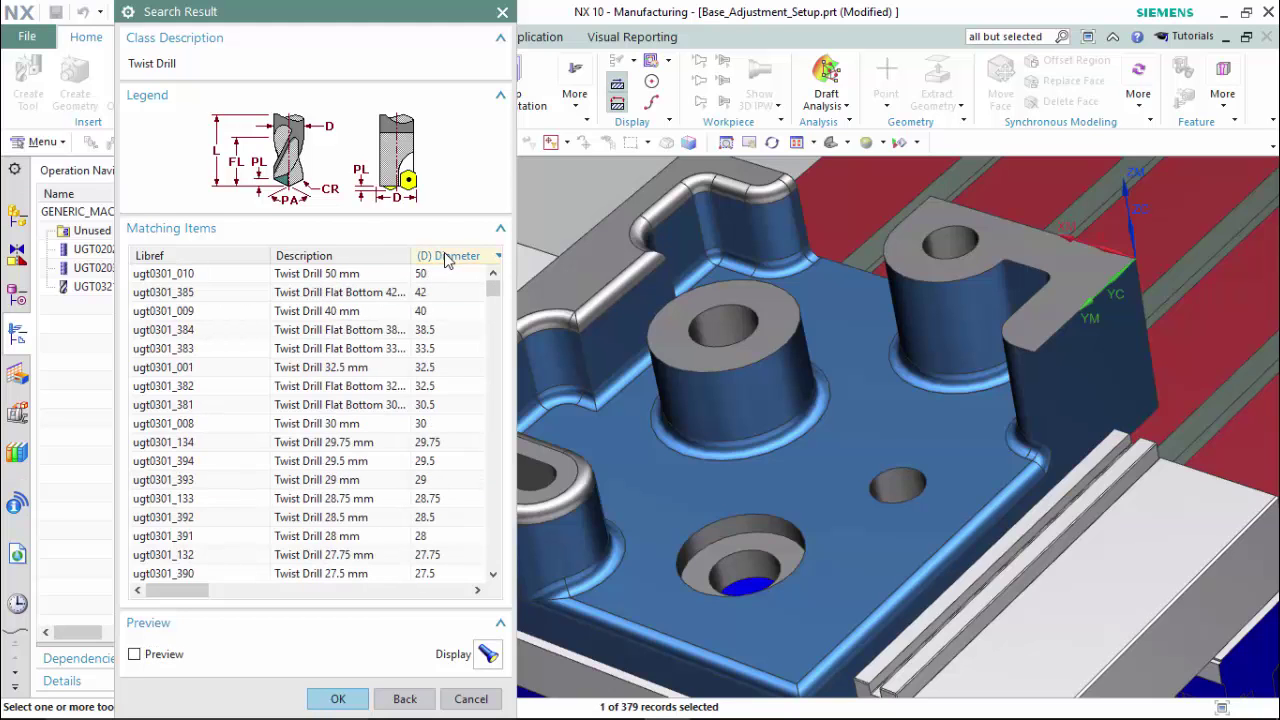
click(325, 311)
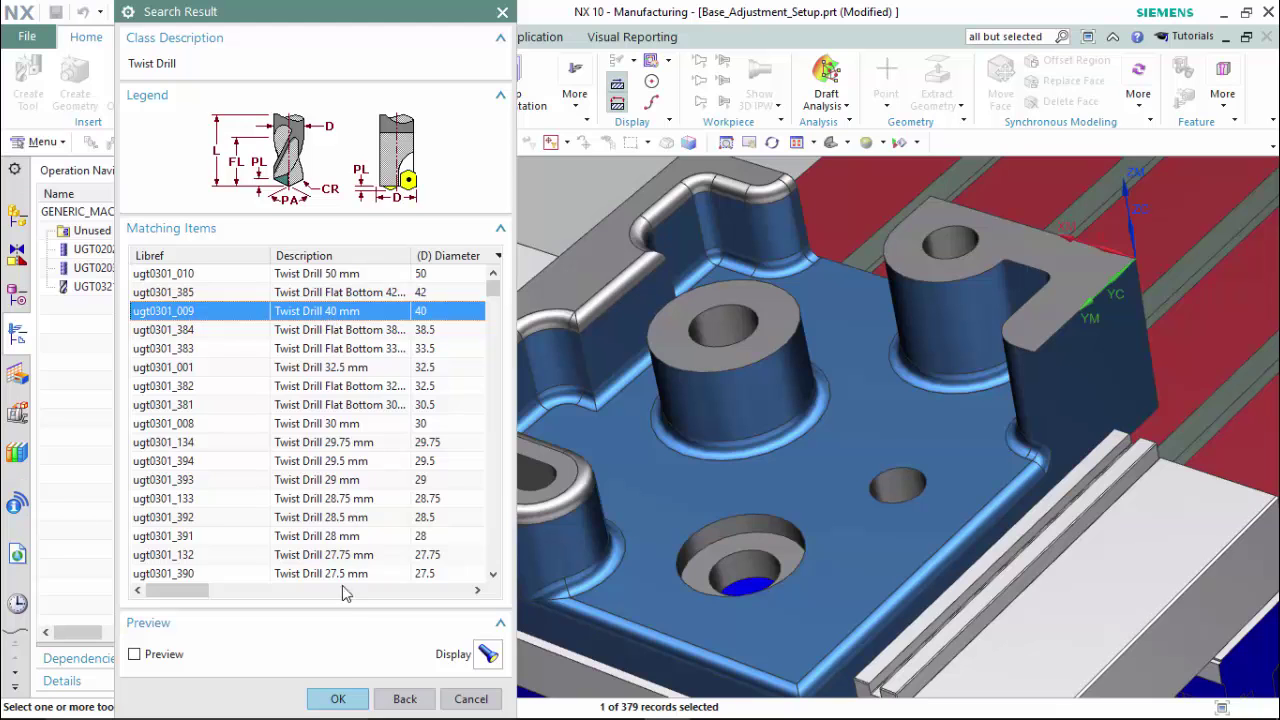
click(338, 699)
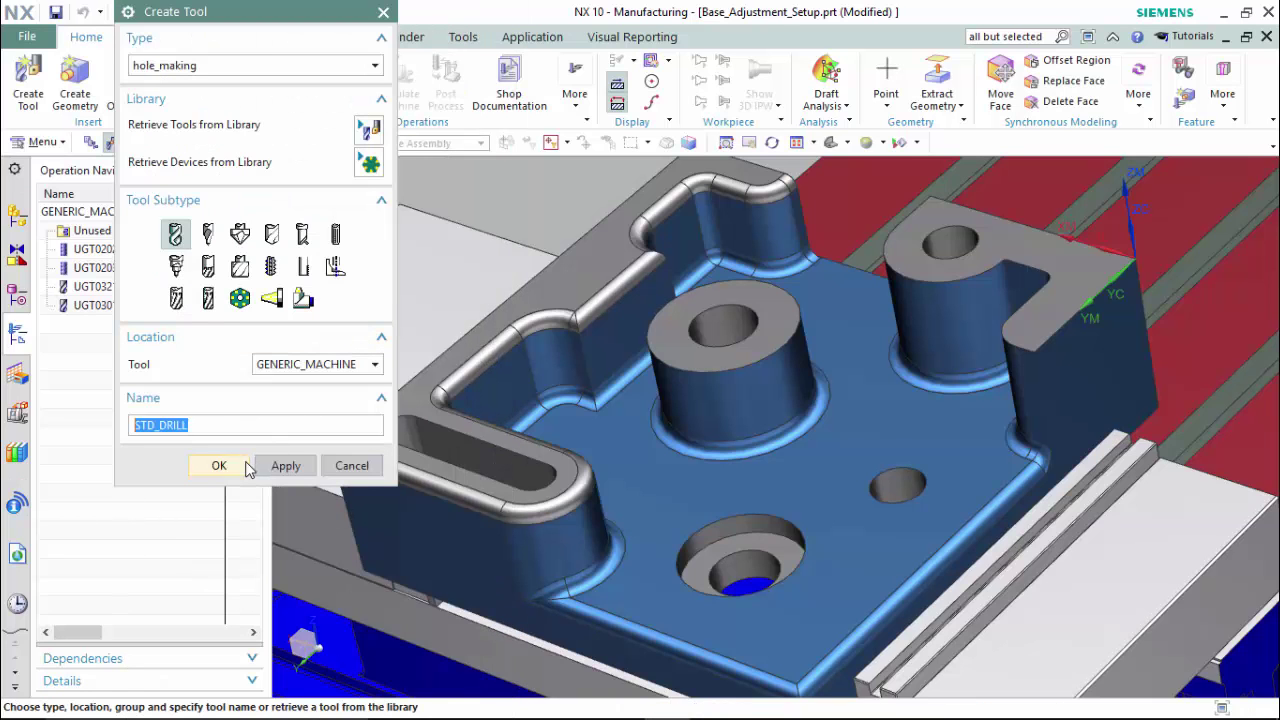
click(240, 466)
- Set the diameter of the retrieved twist drill UGT0301_009 to 45 mm and keep the modification
double_click(128, 305)
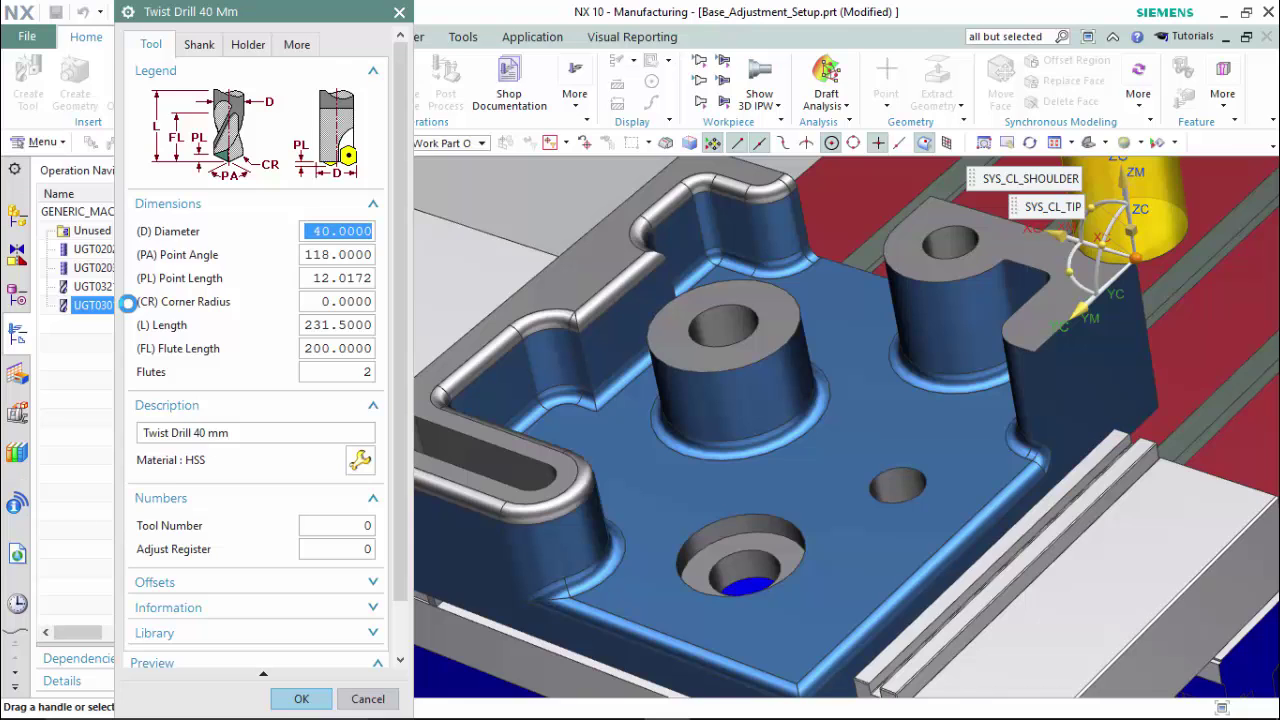
text(45)
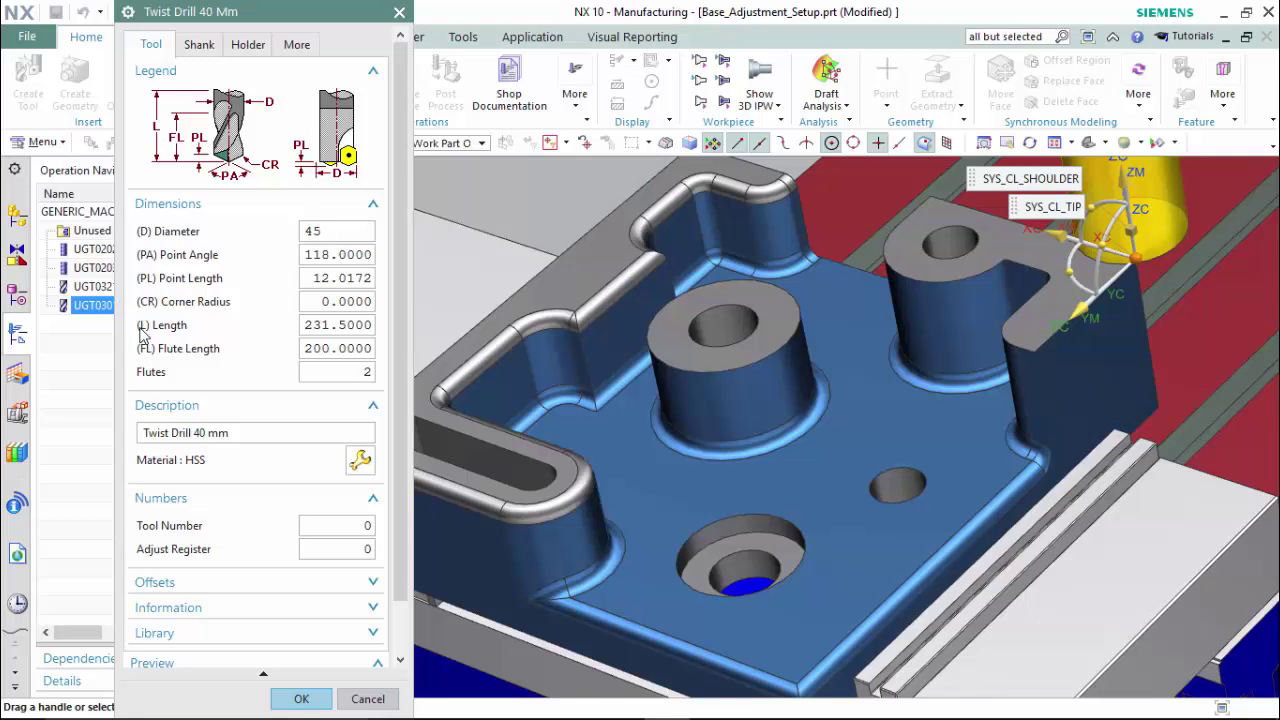
key(Tab)
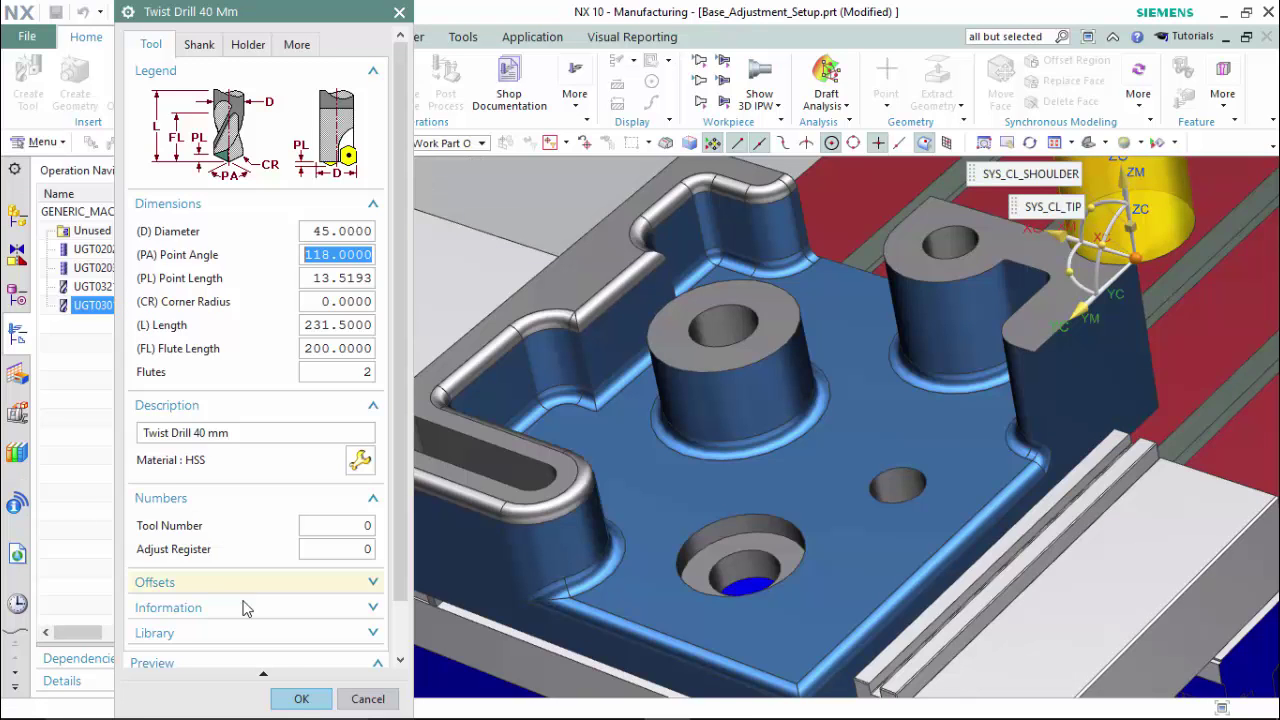
click(300, 698)
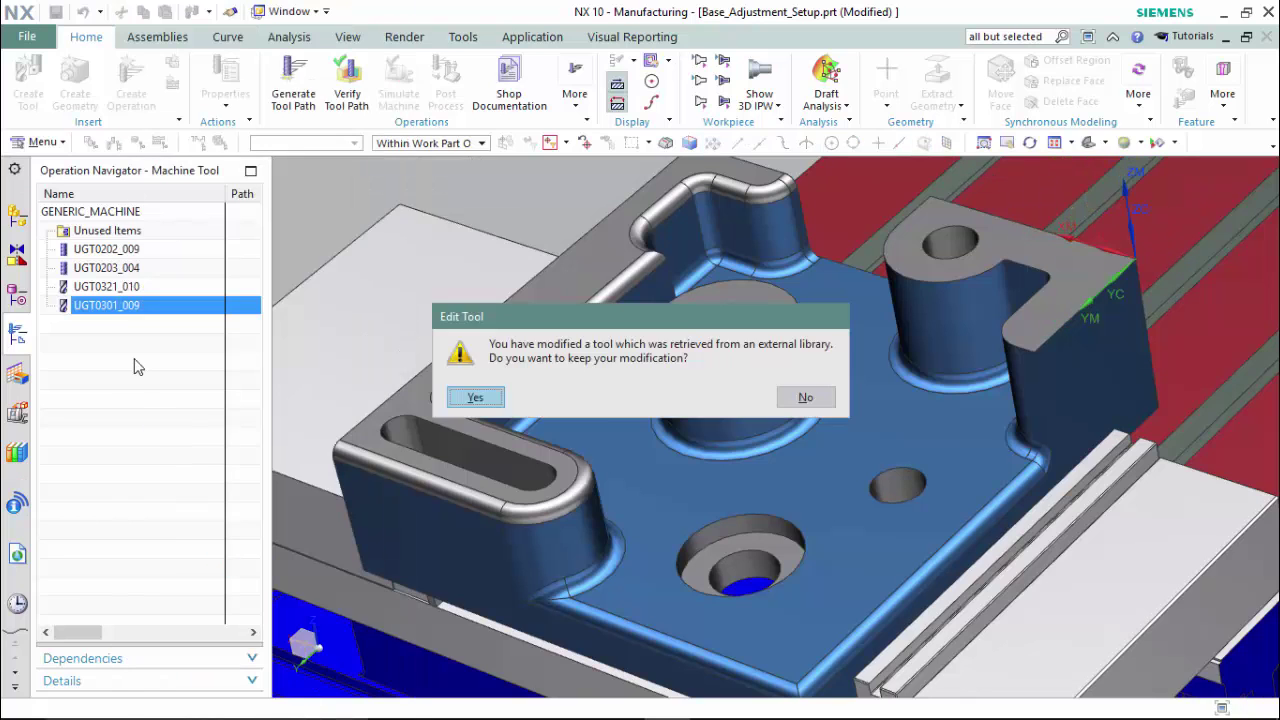
click(475, 398)
- Retrieve the 25 mm twist drill ugt0301_059 from the library's twist drills, sorting the matching items by descending diameter
click(32, 95)
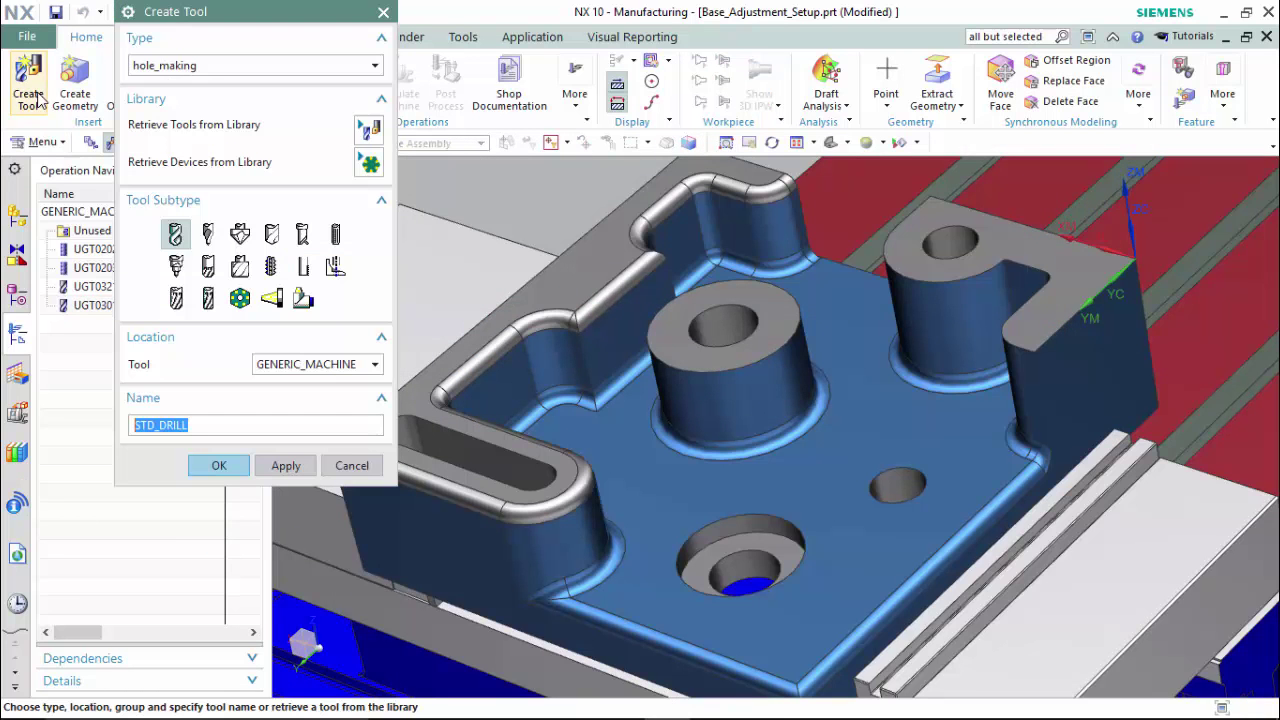
click(378, 138)
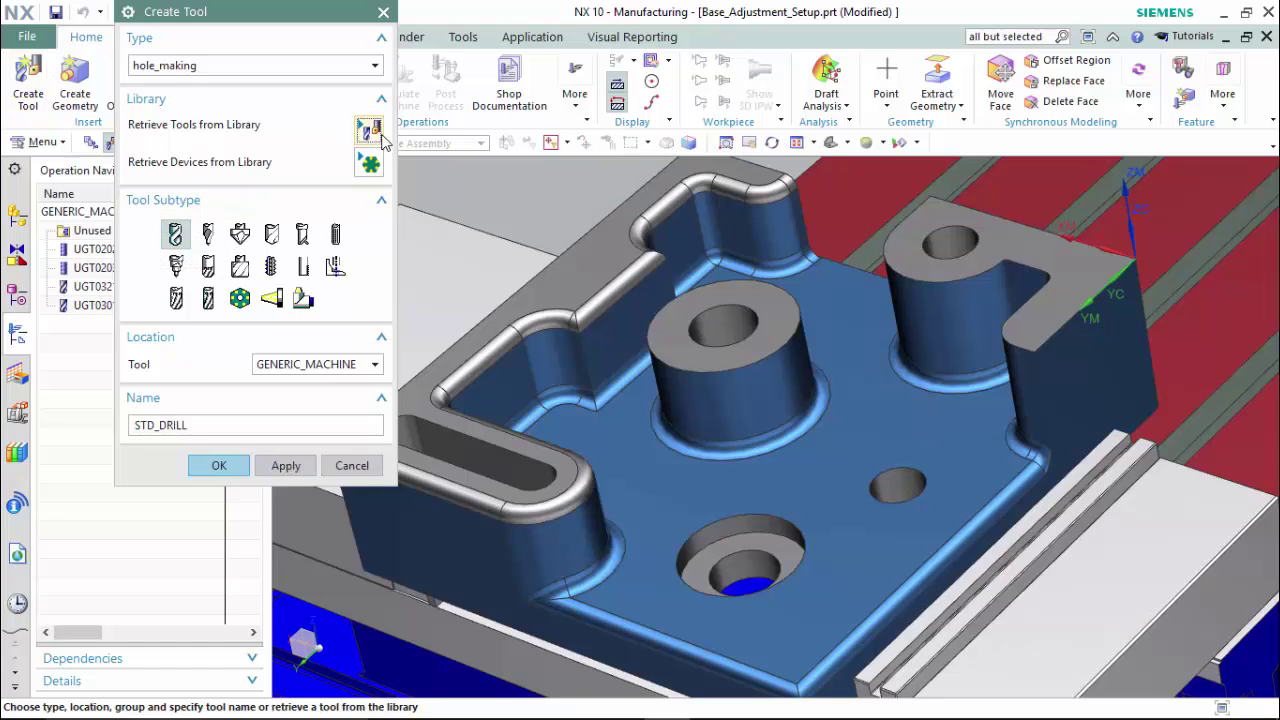
click(140, 104)
click(200, 120)
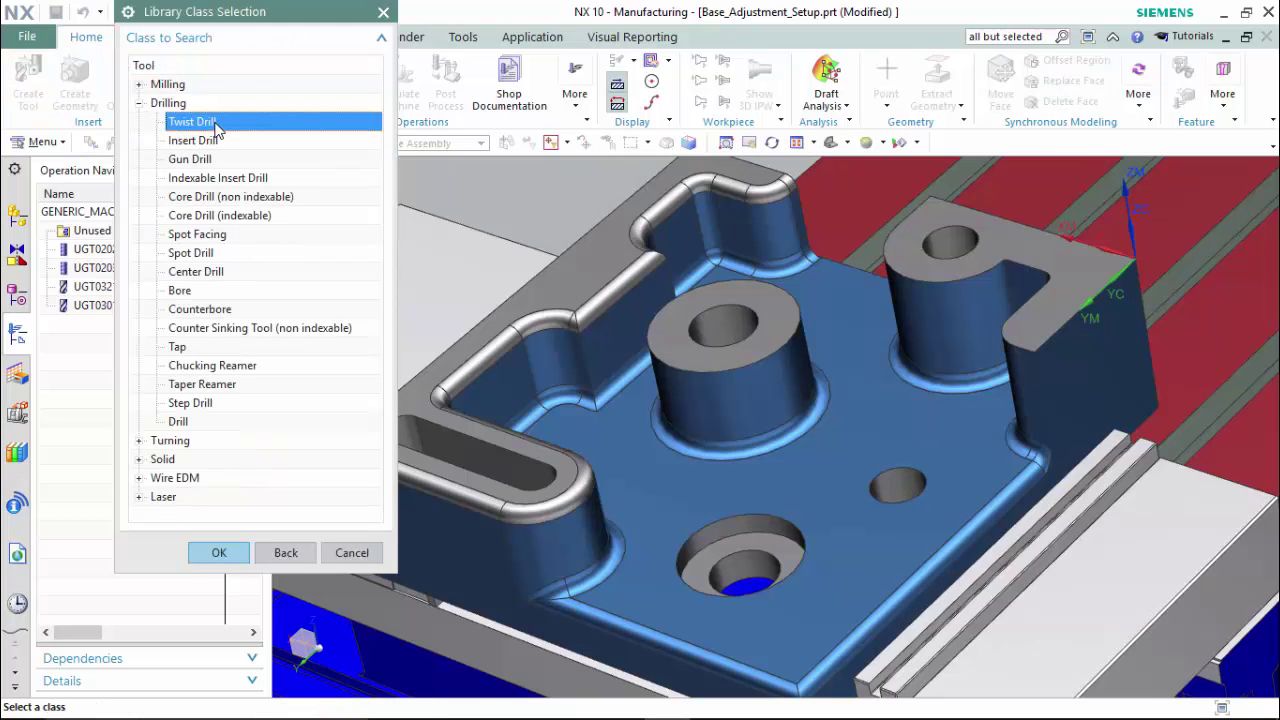
click(220, 550)
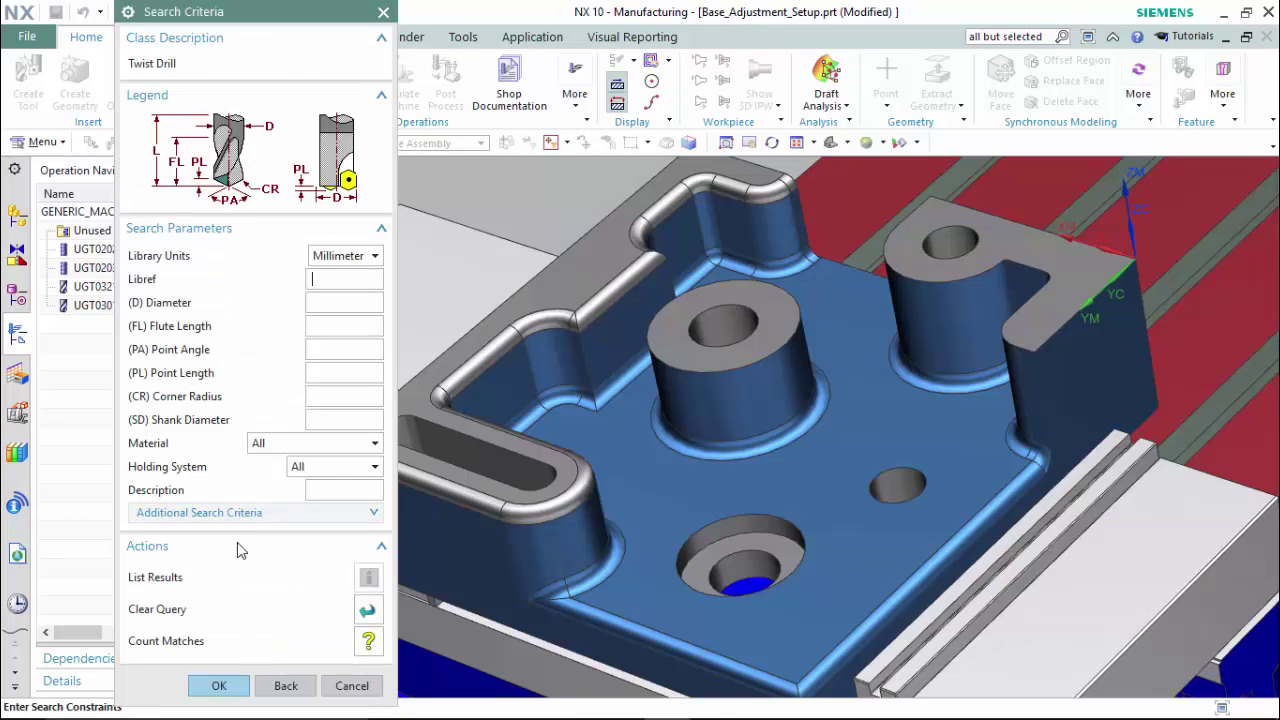
click(219, 686)
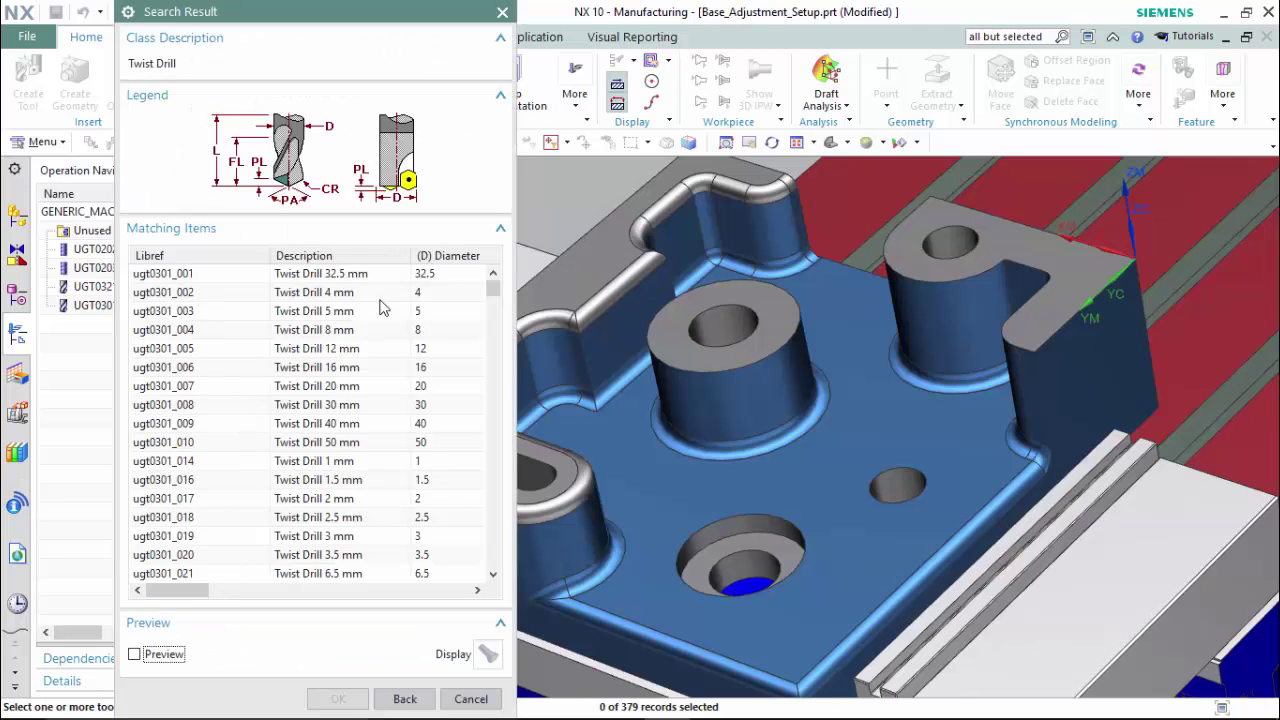
click(444, 258)
click(444, 258)
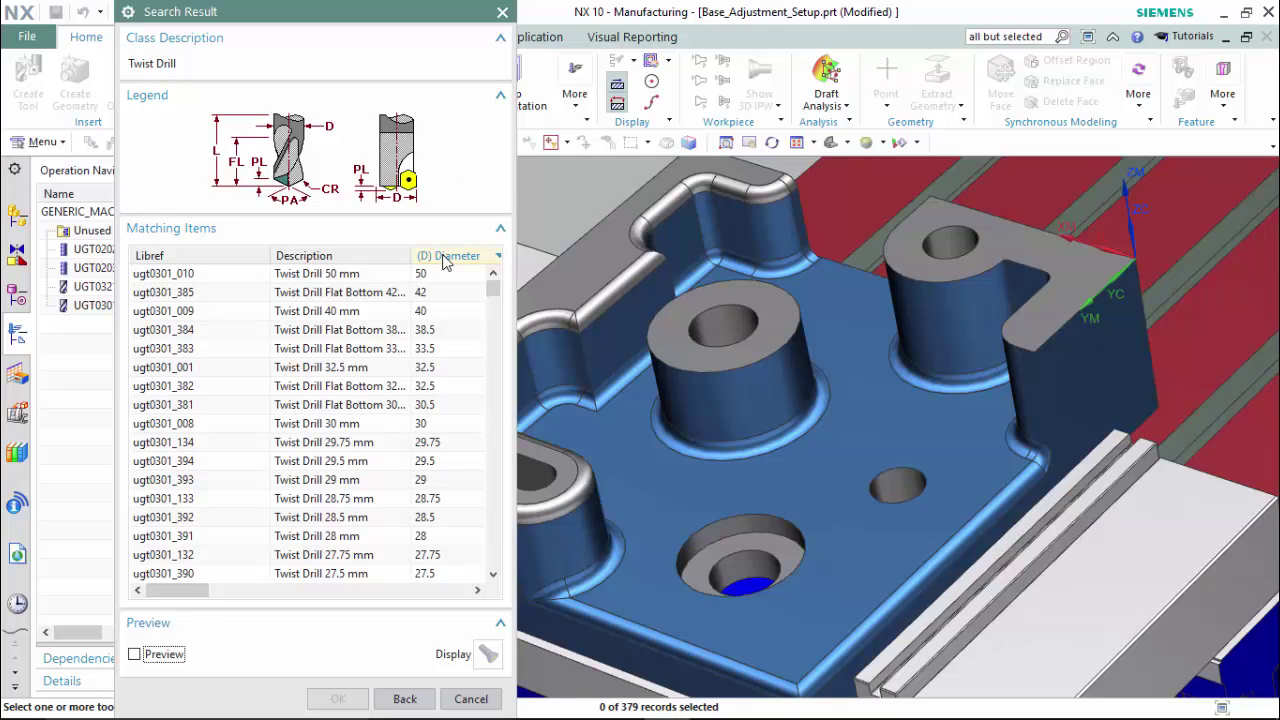
scroll(390, 330, down, 6)
click(328, 370)
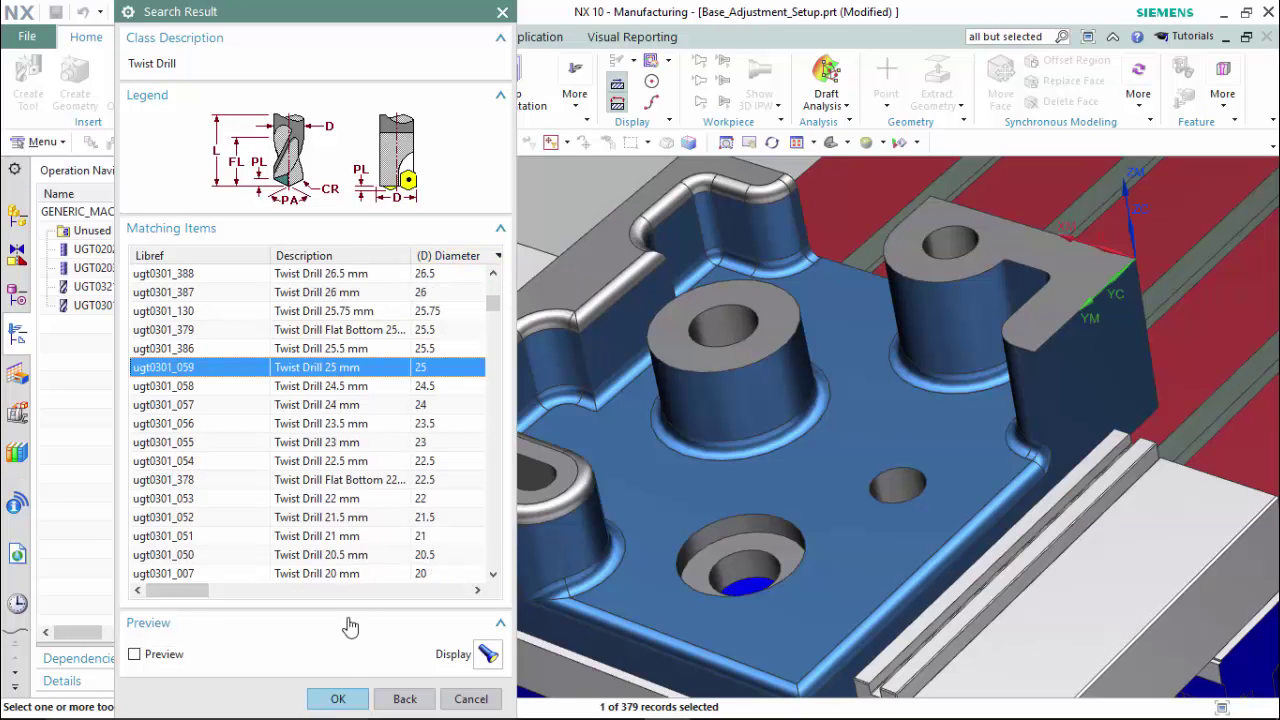
click(340, 698)
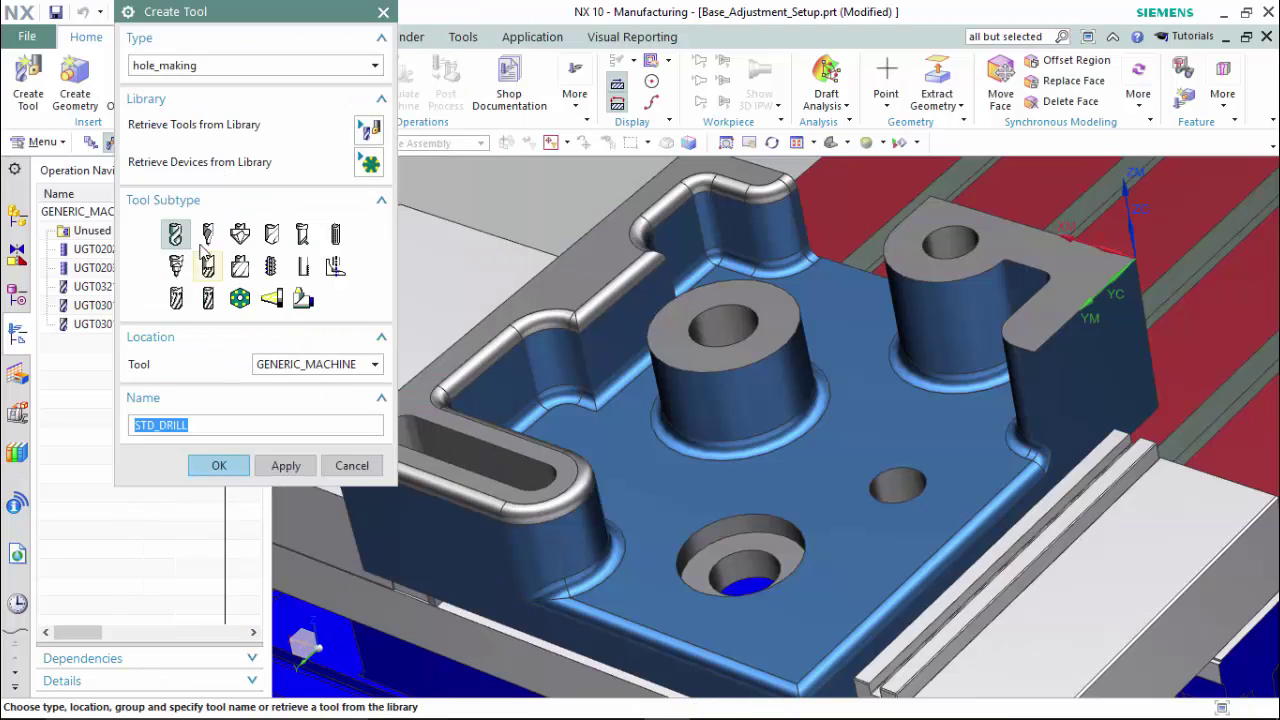
- Add the 20 mm twist drill ugt0301_007 from the library's twist drills and leave tool creation without defining a custom drill
click(368, 130)
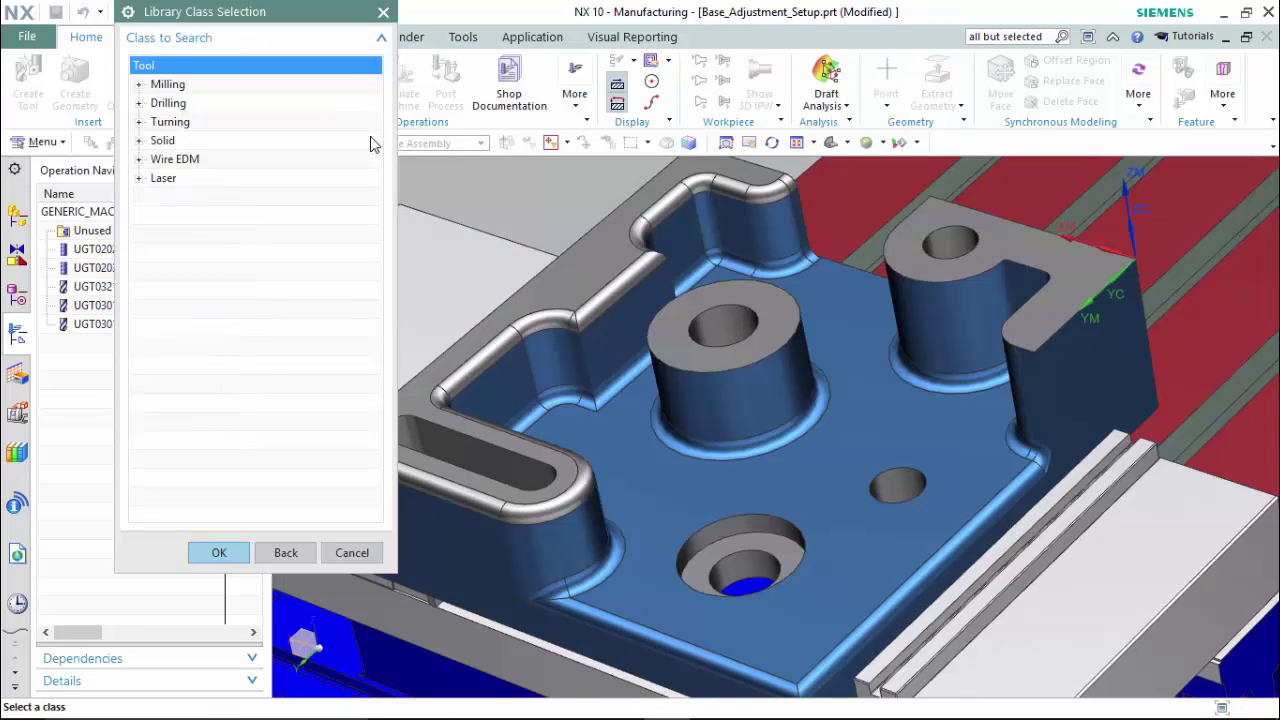
click(139, 103)
click(176, 123)
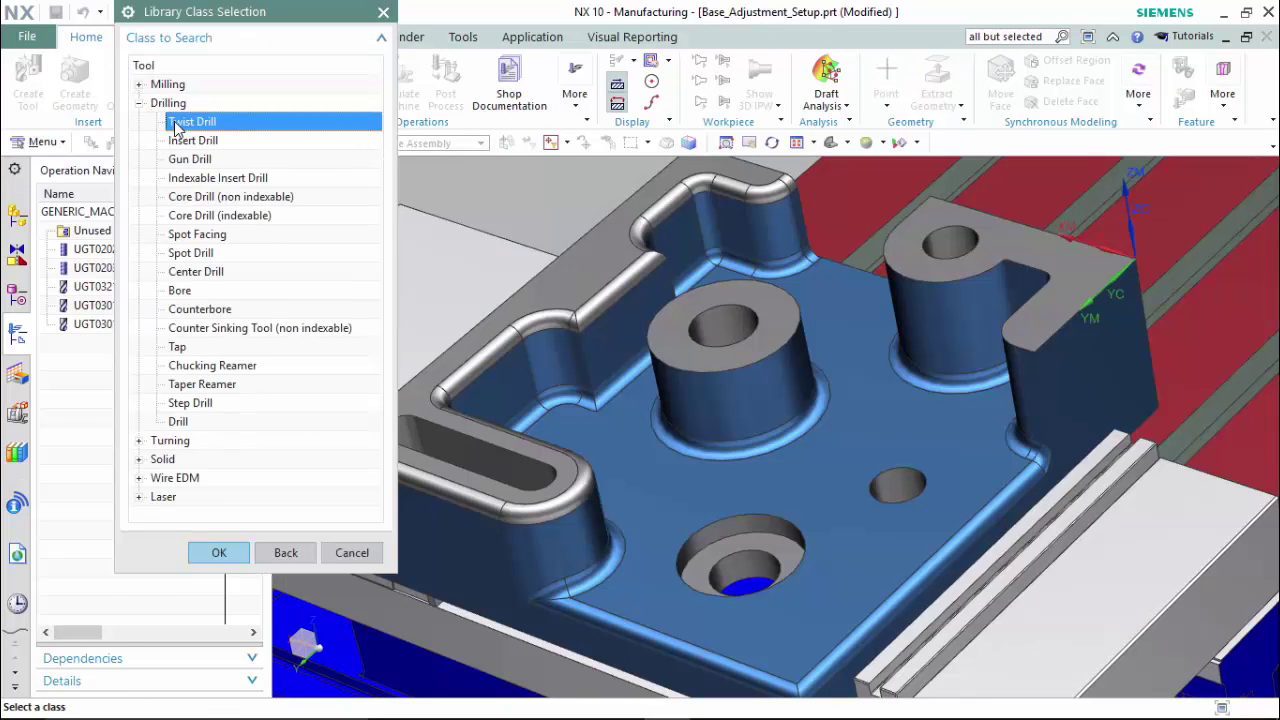
click(226, 552)
click(222, 685)
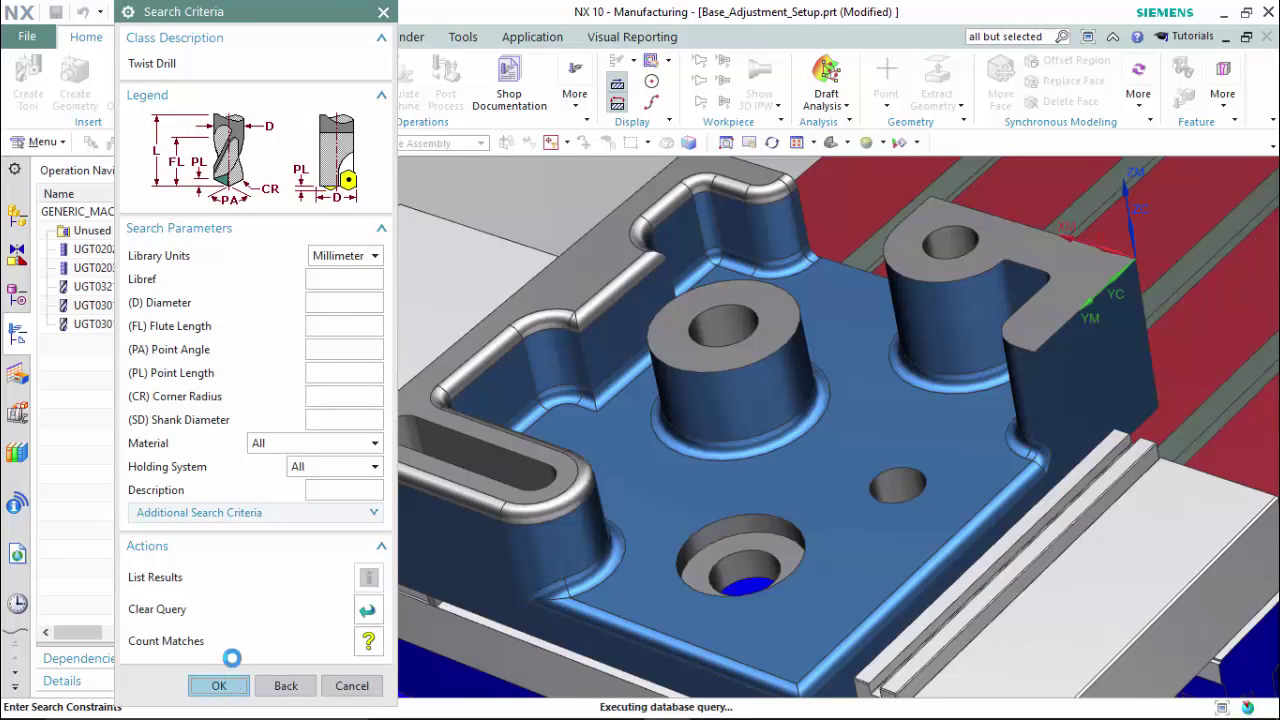
click(270, 386)
click(338, 698)
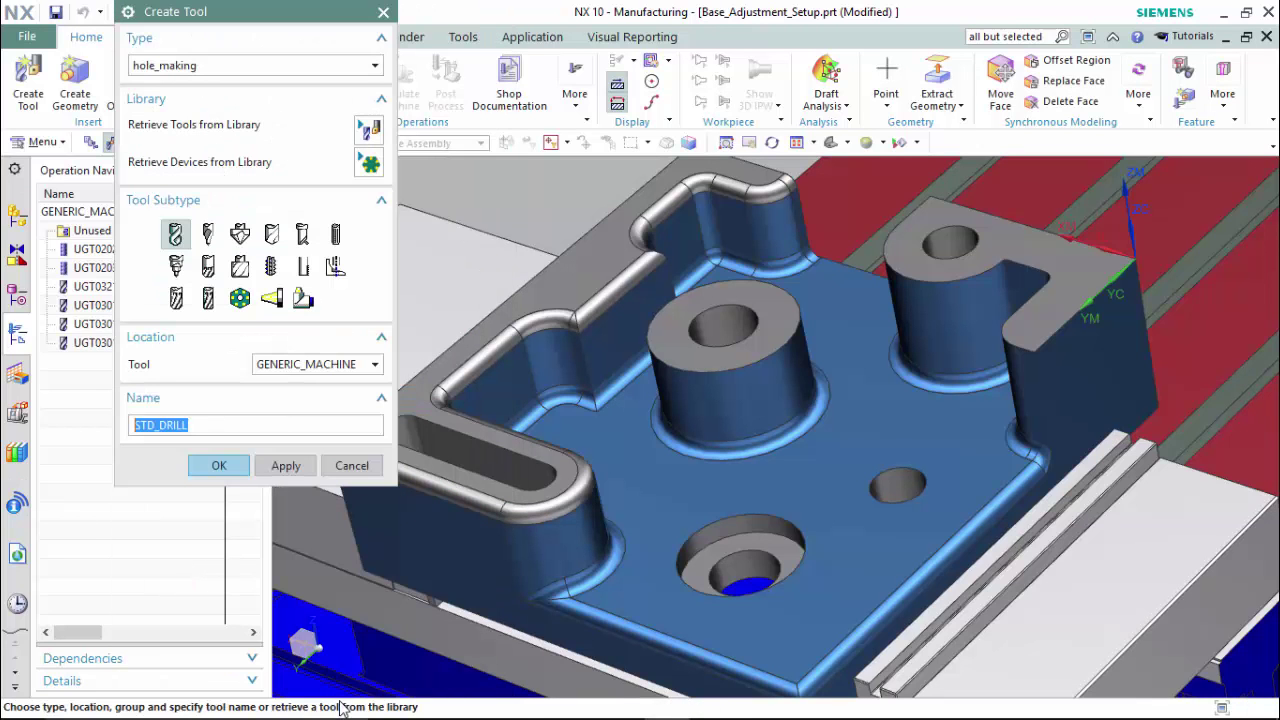
click(222, 466)
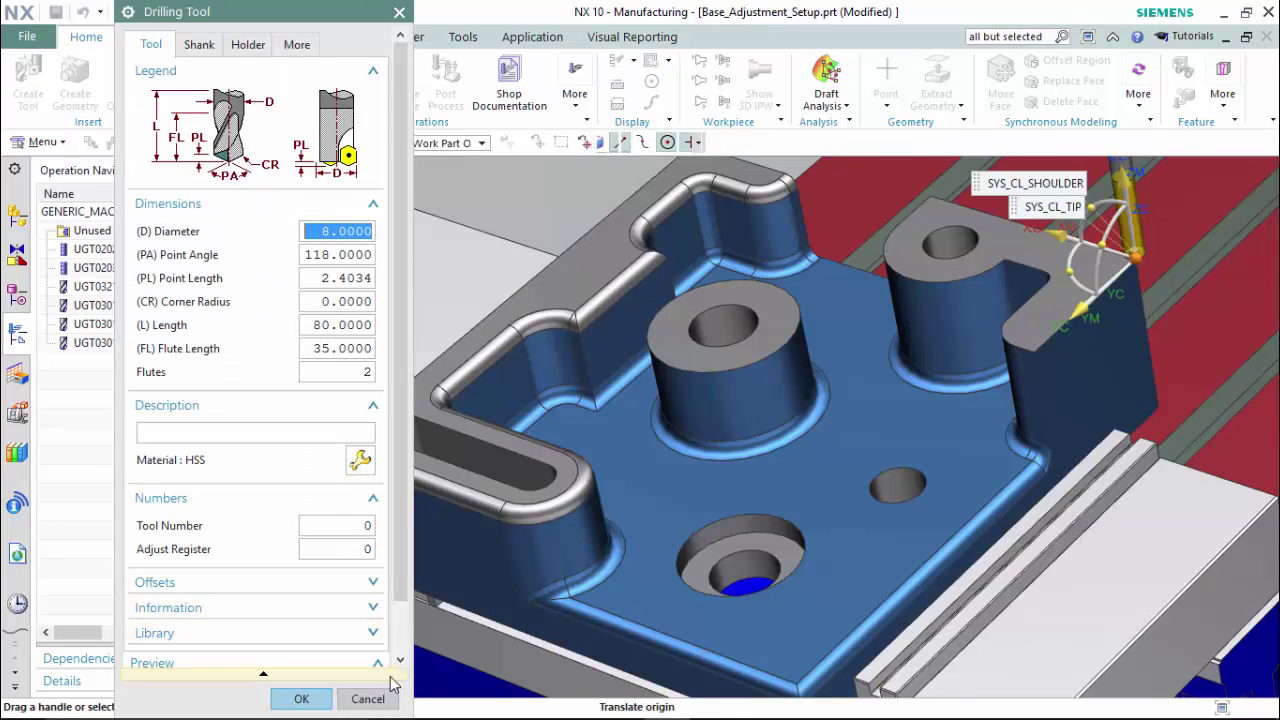
click(368, 699)
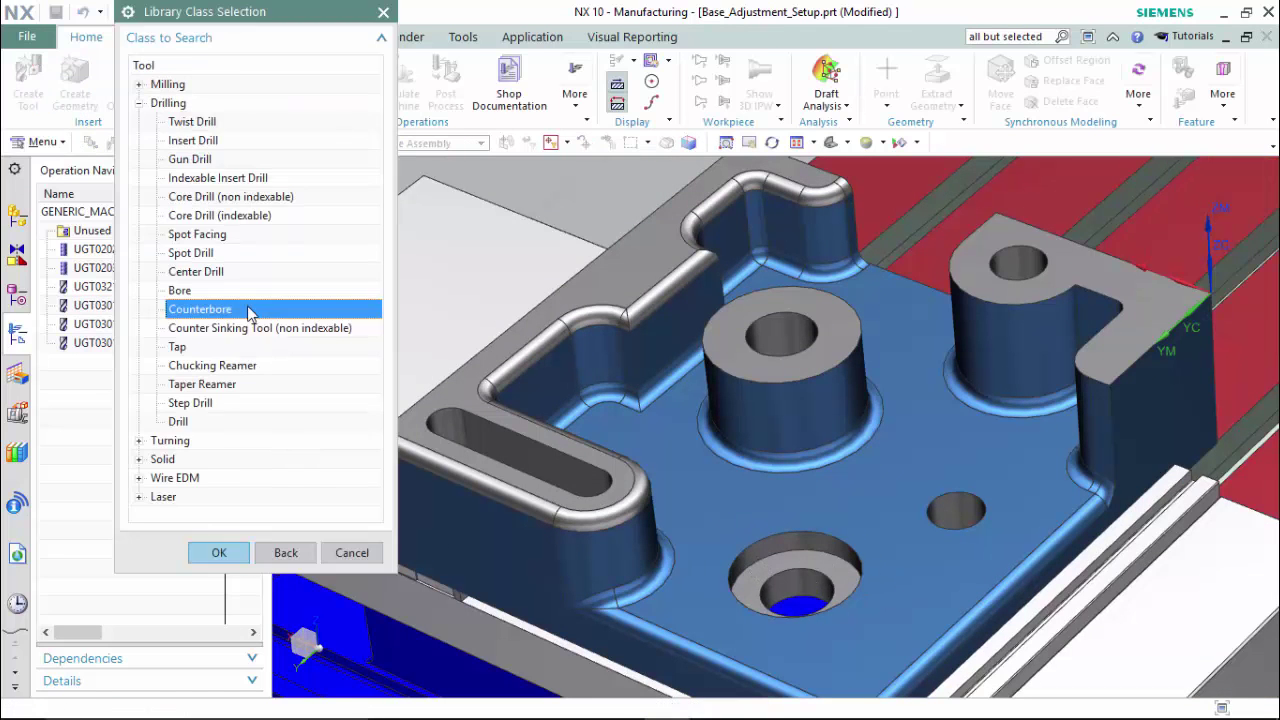
- Retrieve the 45 mm counter boring tool ugt0351_131 from the library's counterbore class, without creating a custom tool
click(219, 552)
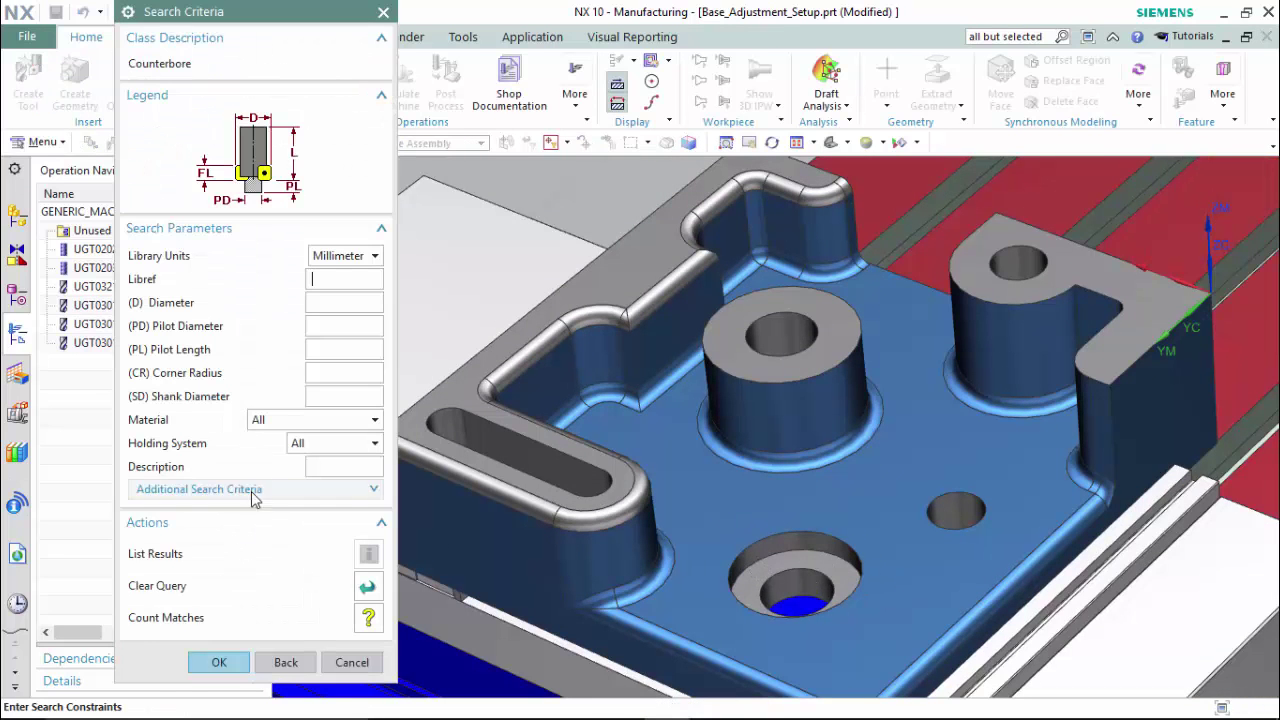
click(226, 664)
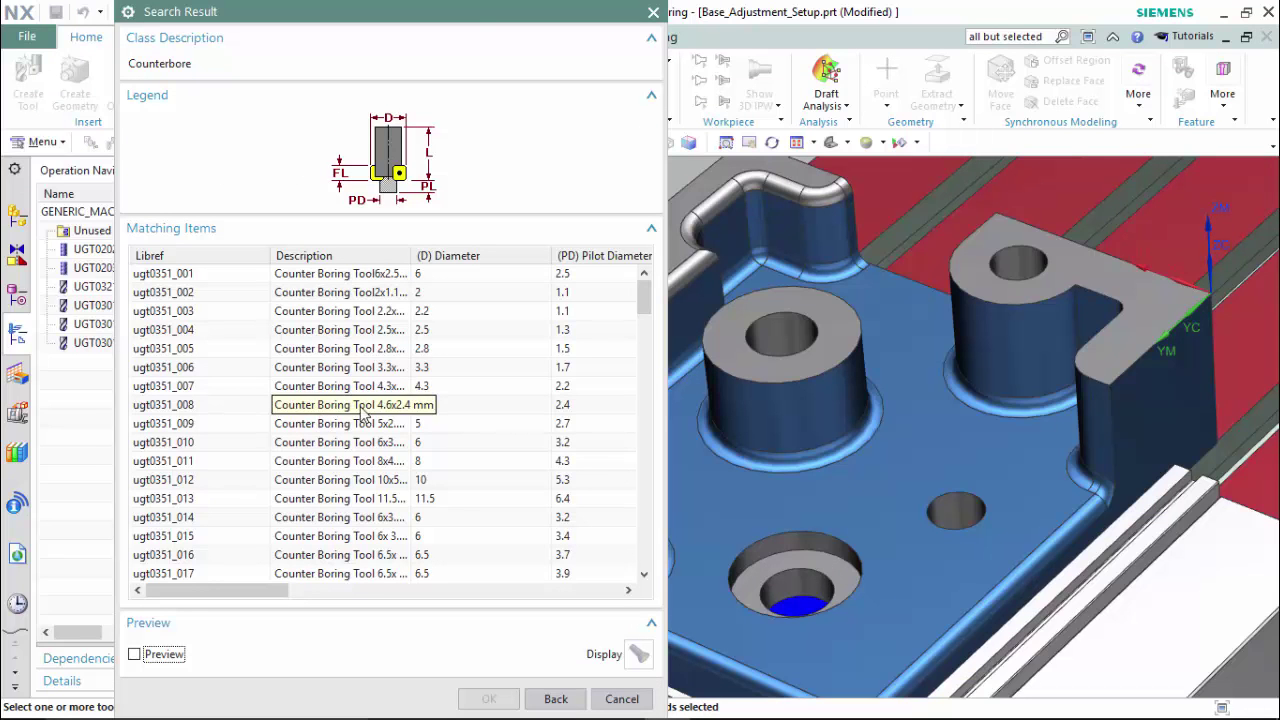
click(470, 257)
click(472, 257)
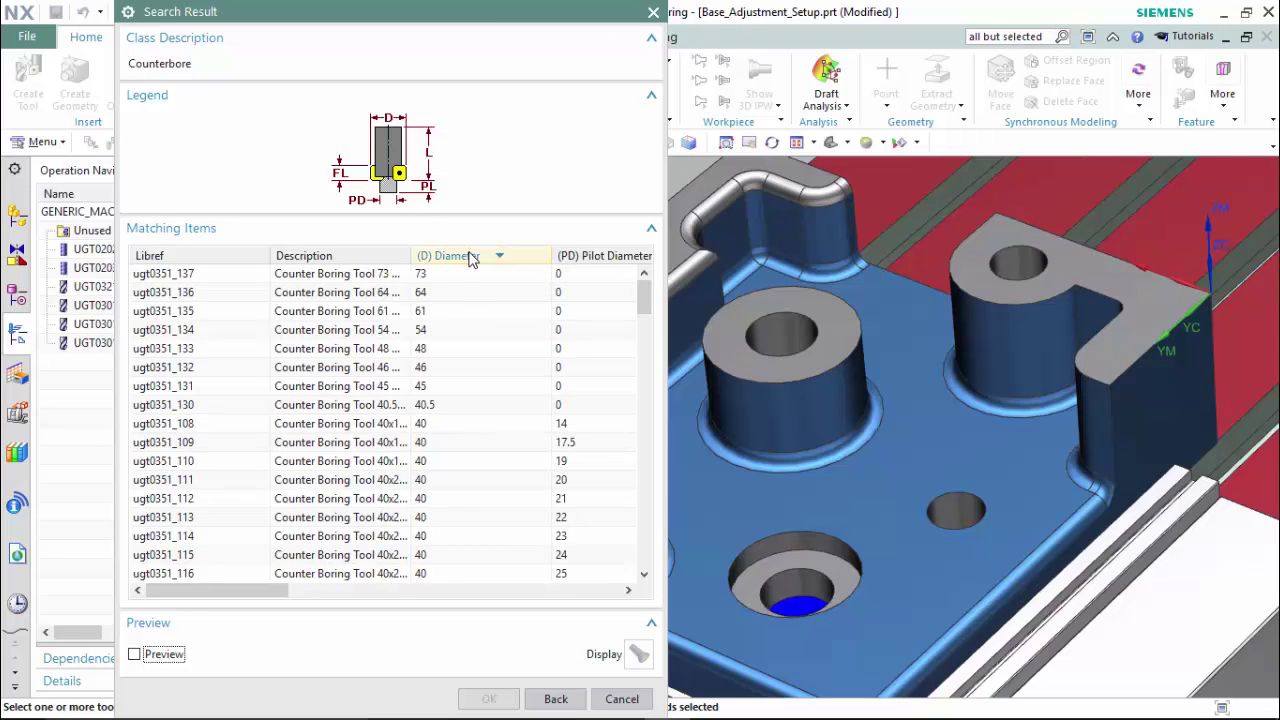
click(428, 393)
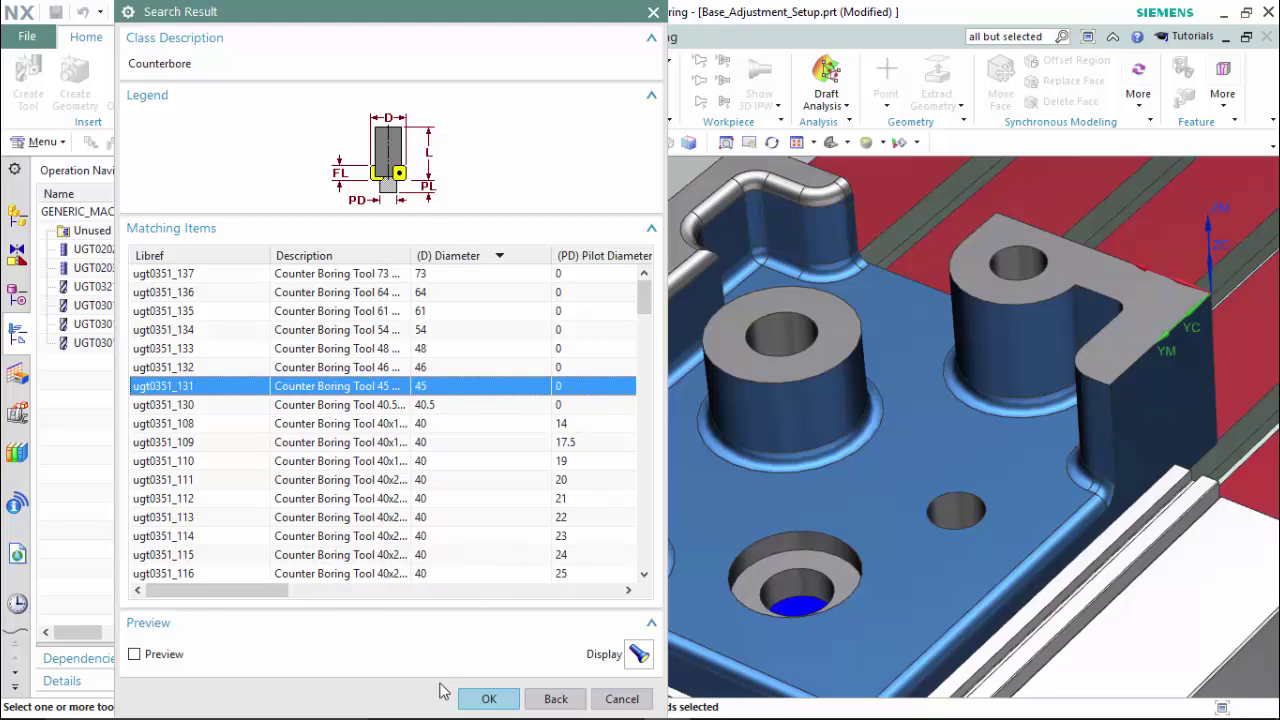
click(487, 698)
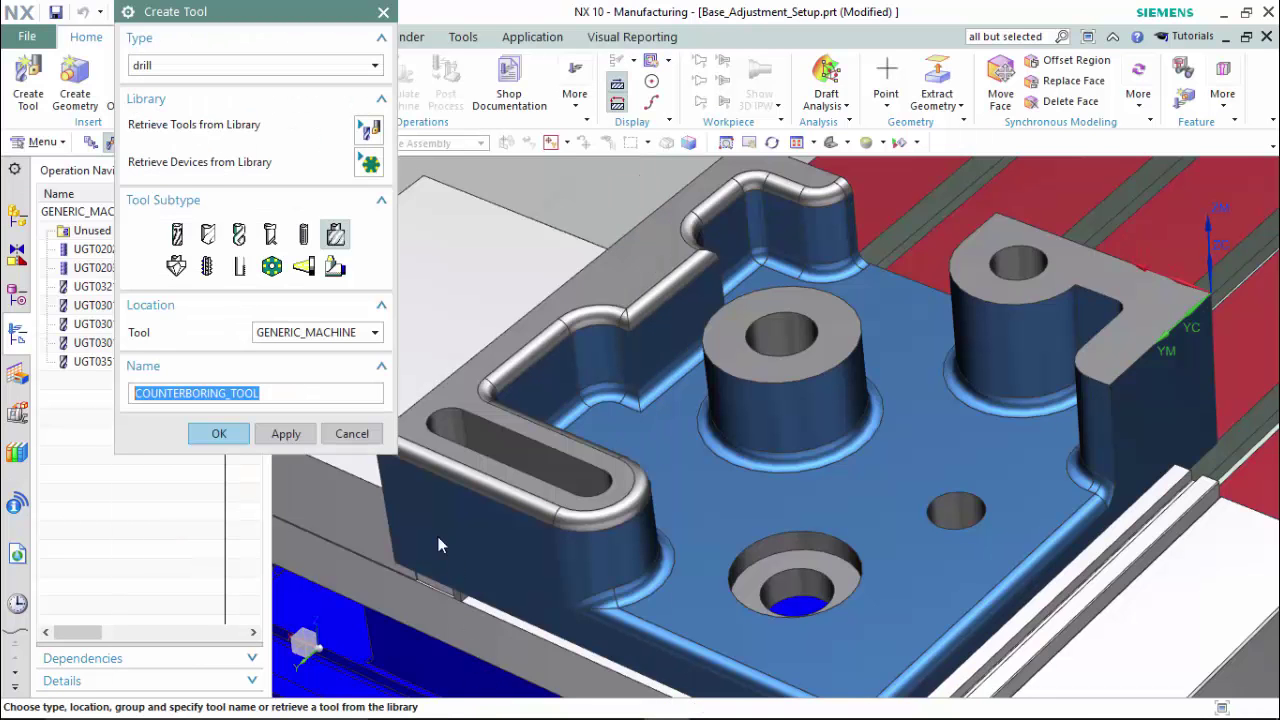
click(266, 430)
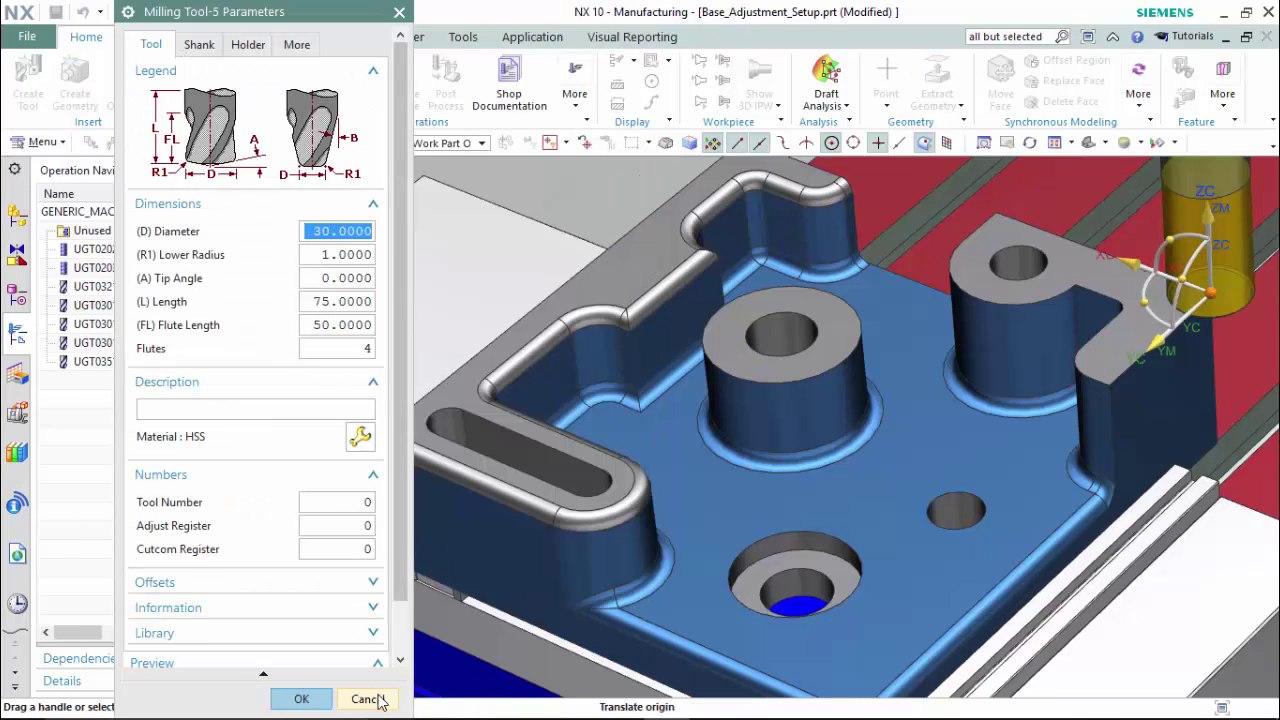
click(368, 699)
- Set the 45 mm counter boring tool's pilot diameter to 20 mm and its pilot length to 12 mm
double_click(126, 361)
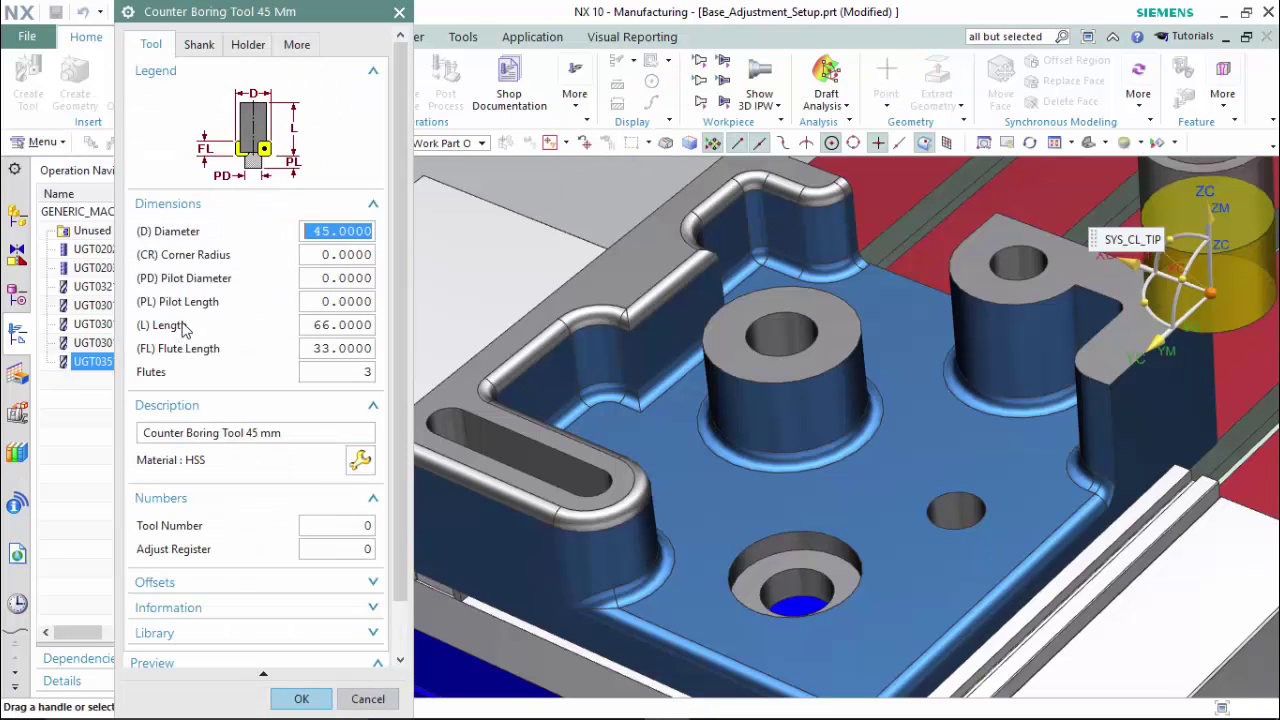
drag(333, 277, 322, 277)
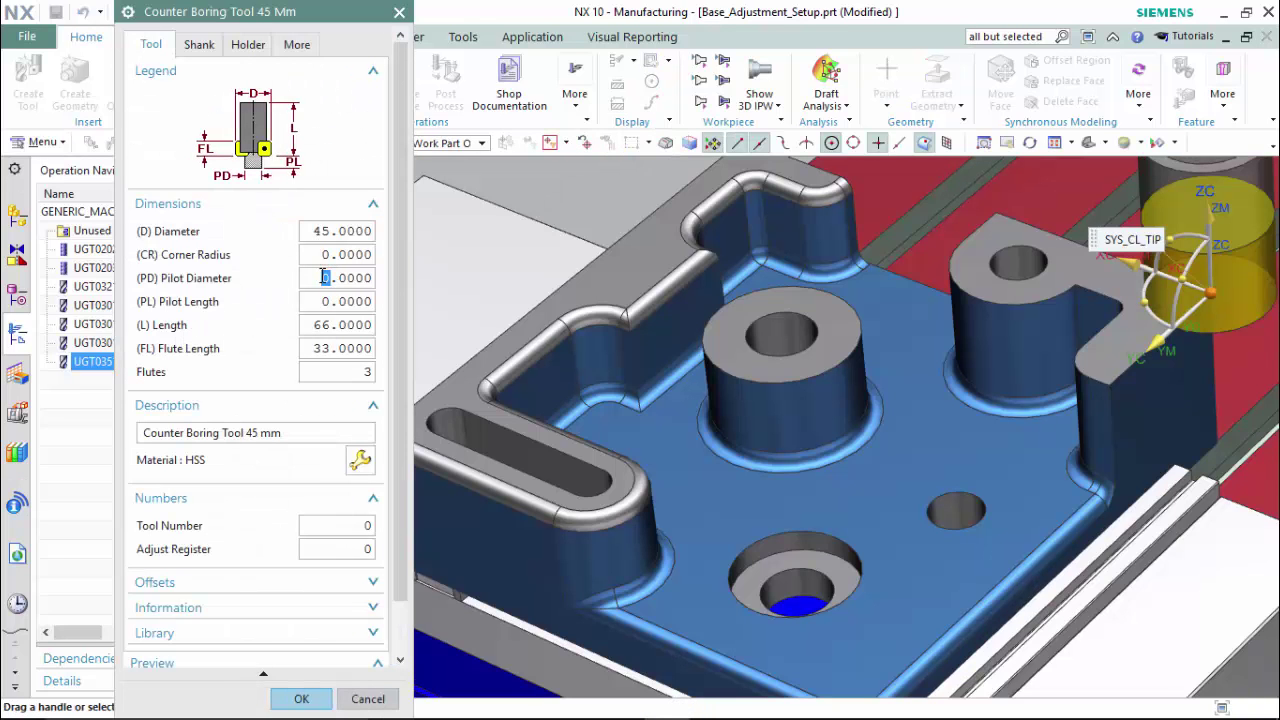
text(20)
double_click(329, 300)
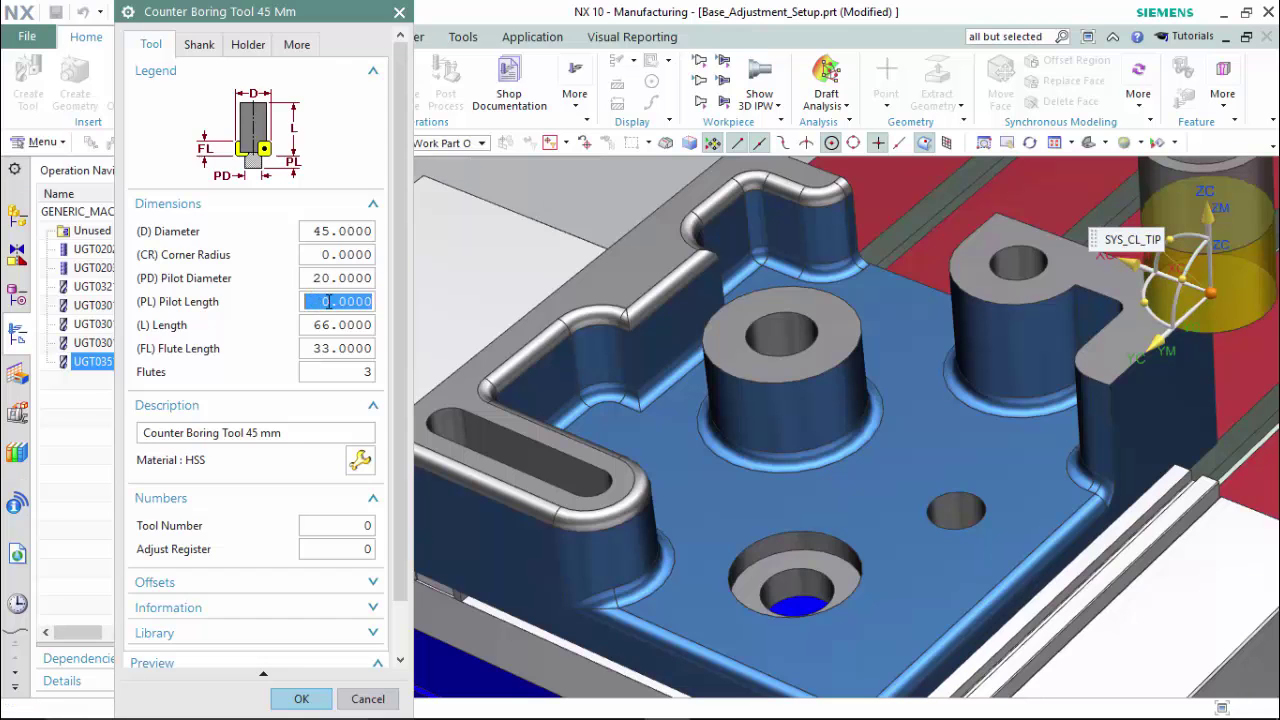
text(12)
key(Tab)
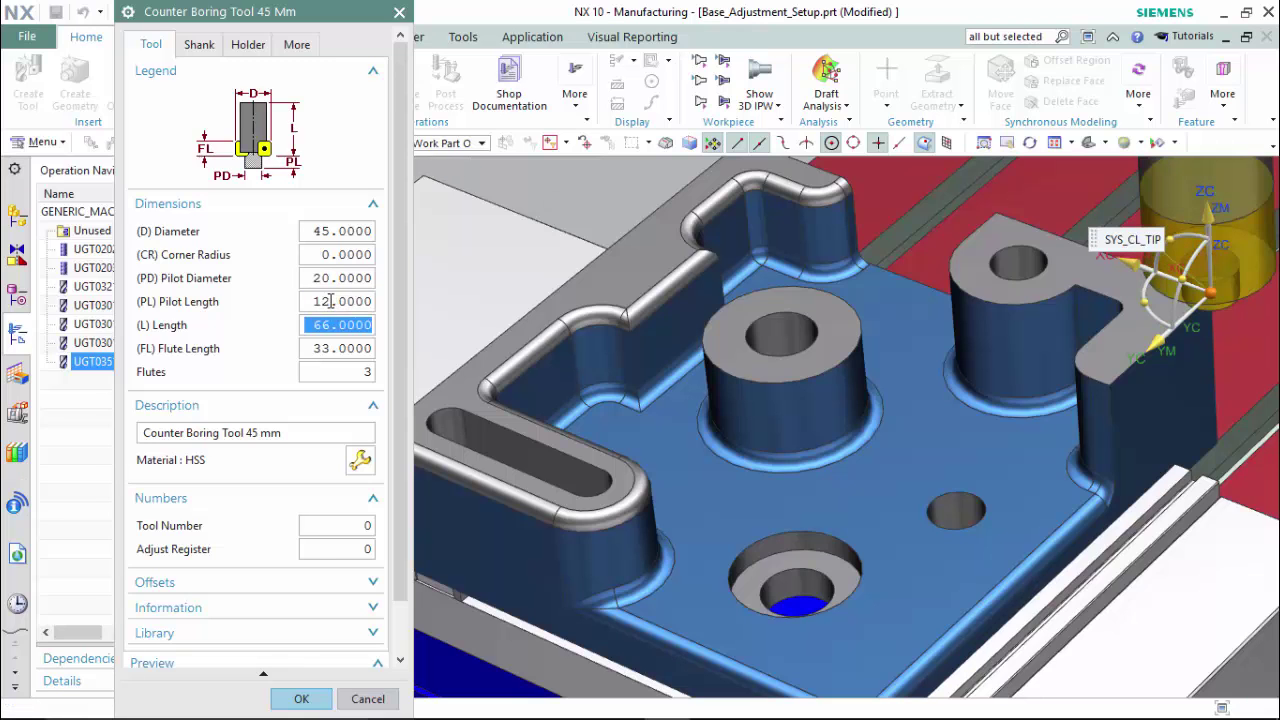
click(301, 698)
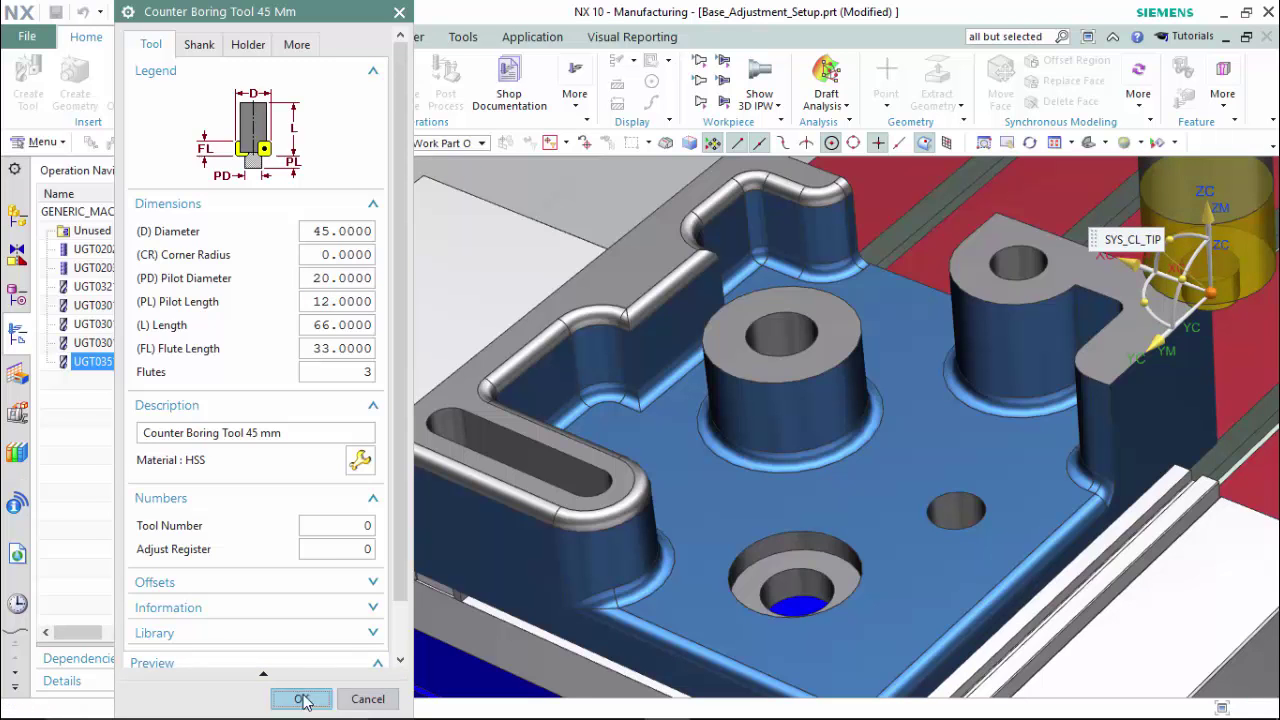
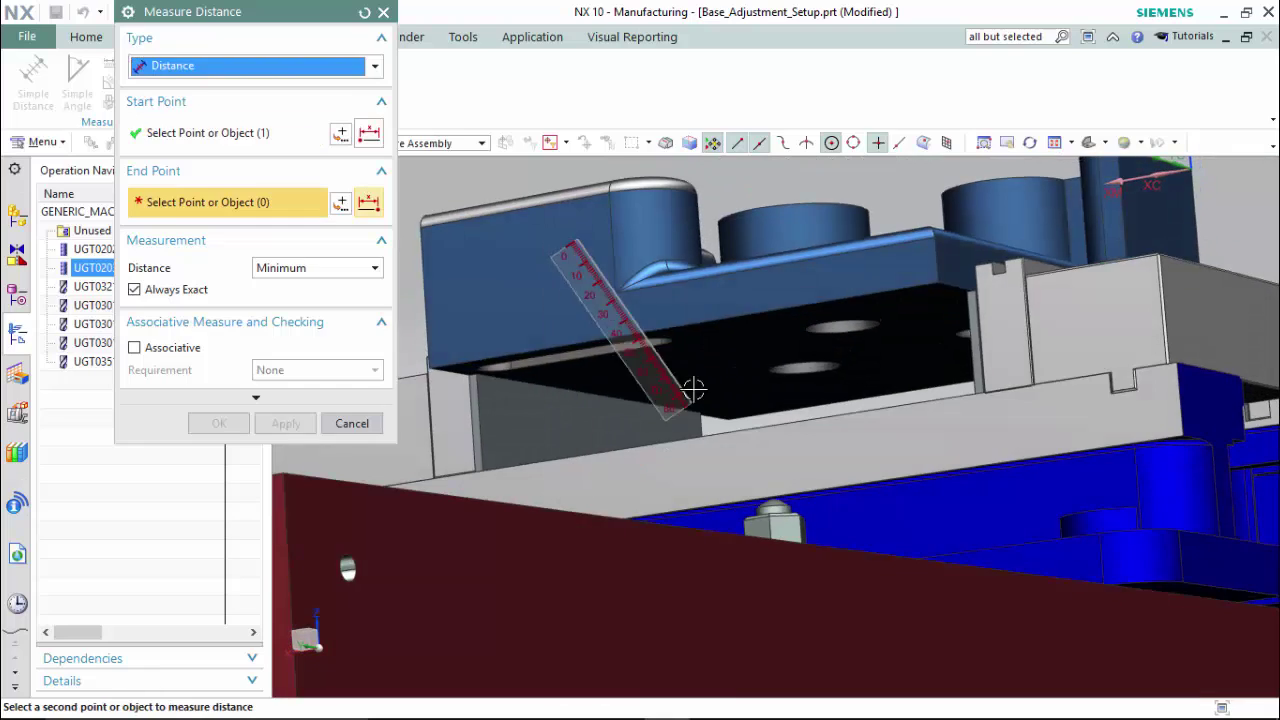
- Measure the minimum distance from the part's slotted wall to its underside and close the measurement
click(694, 380)
click(351, 424)
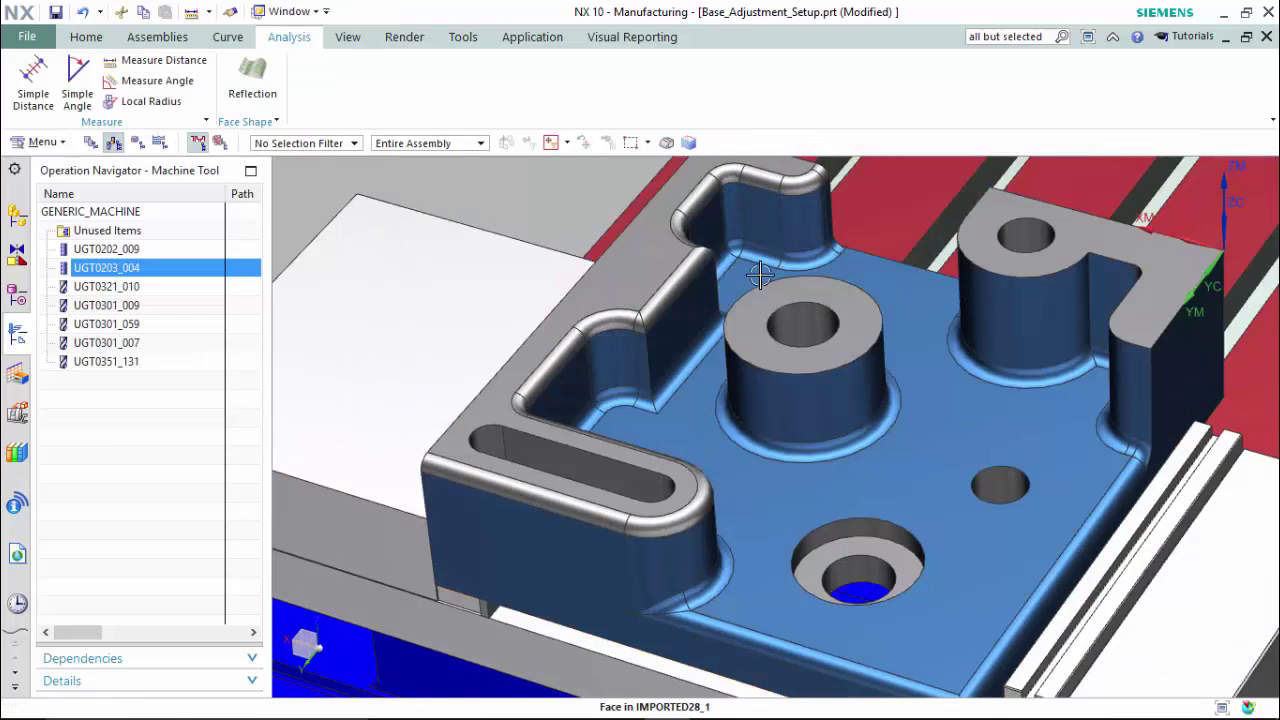
shift+middle_drag(480, 301, 460, 314)
- Retrieve the 10 mm end mill ugt0201_101 from the library's non-indexable end mills, sorting by diameter and creating no custom tool
click(134, 251)
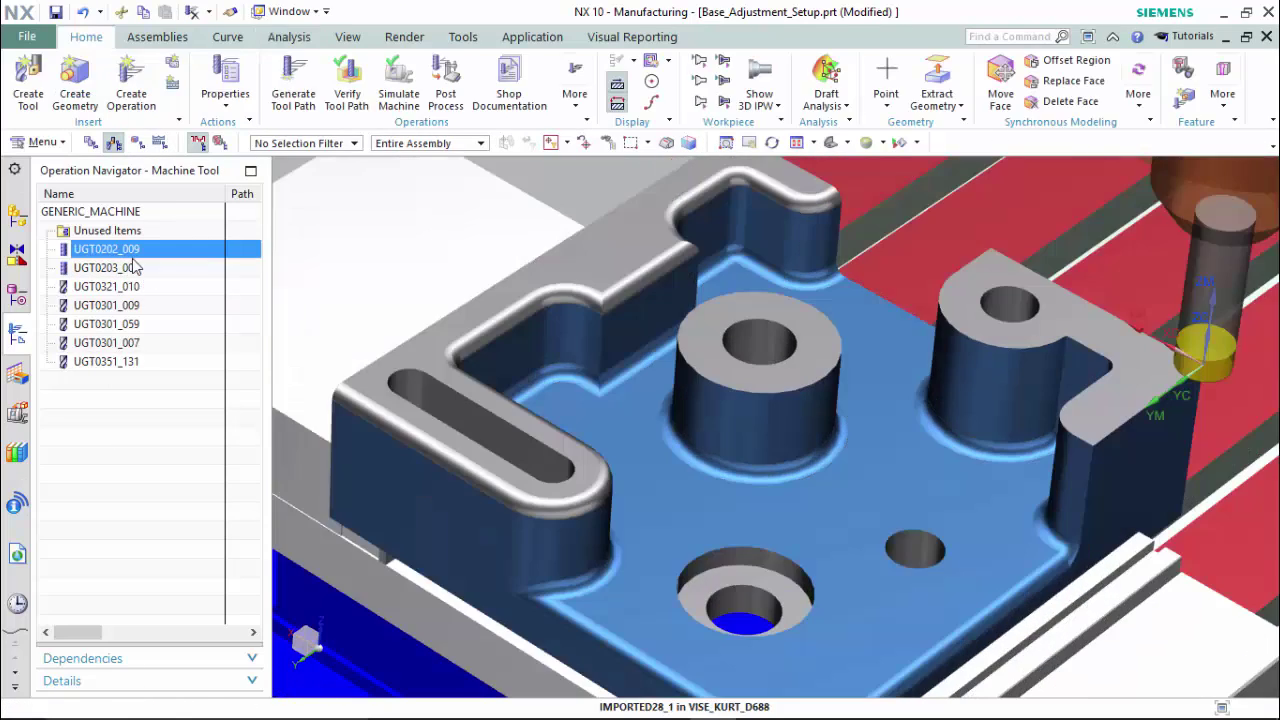
click(38, 108)
click(437, 287)
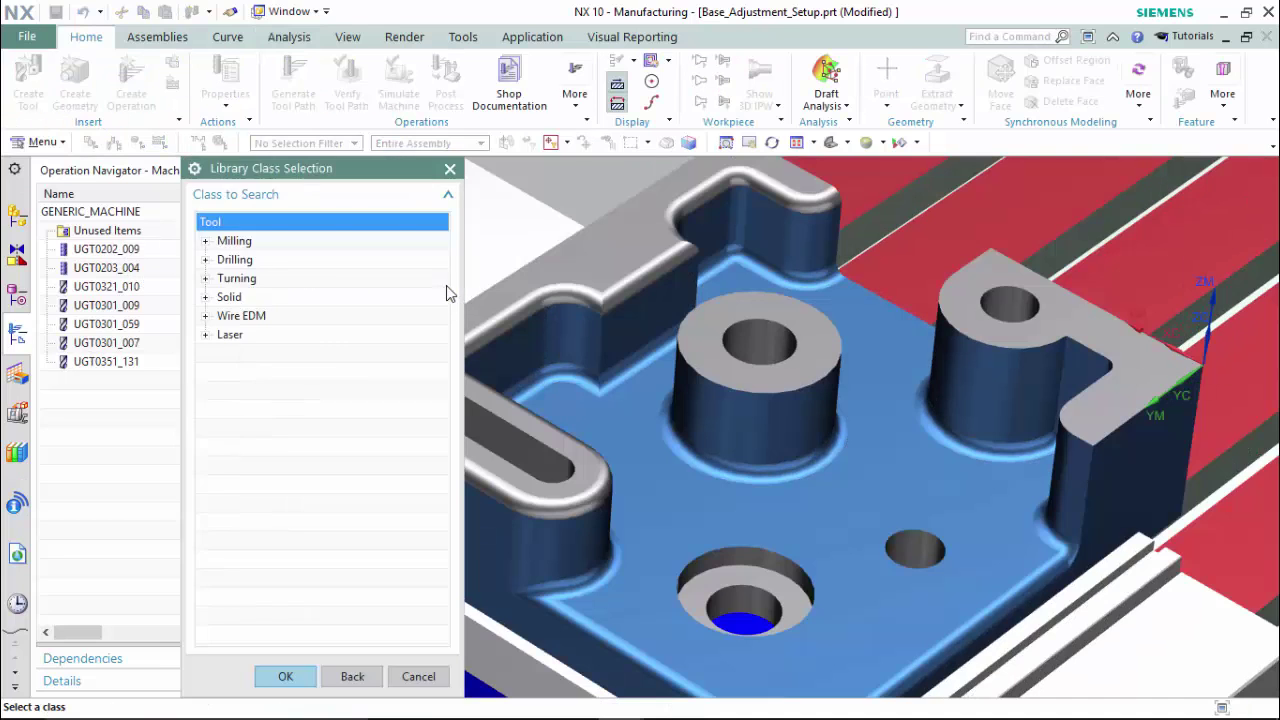
click(204, 242)
click(271, 257)
click(285, 676)
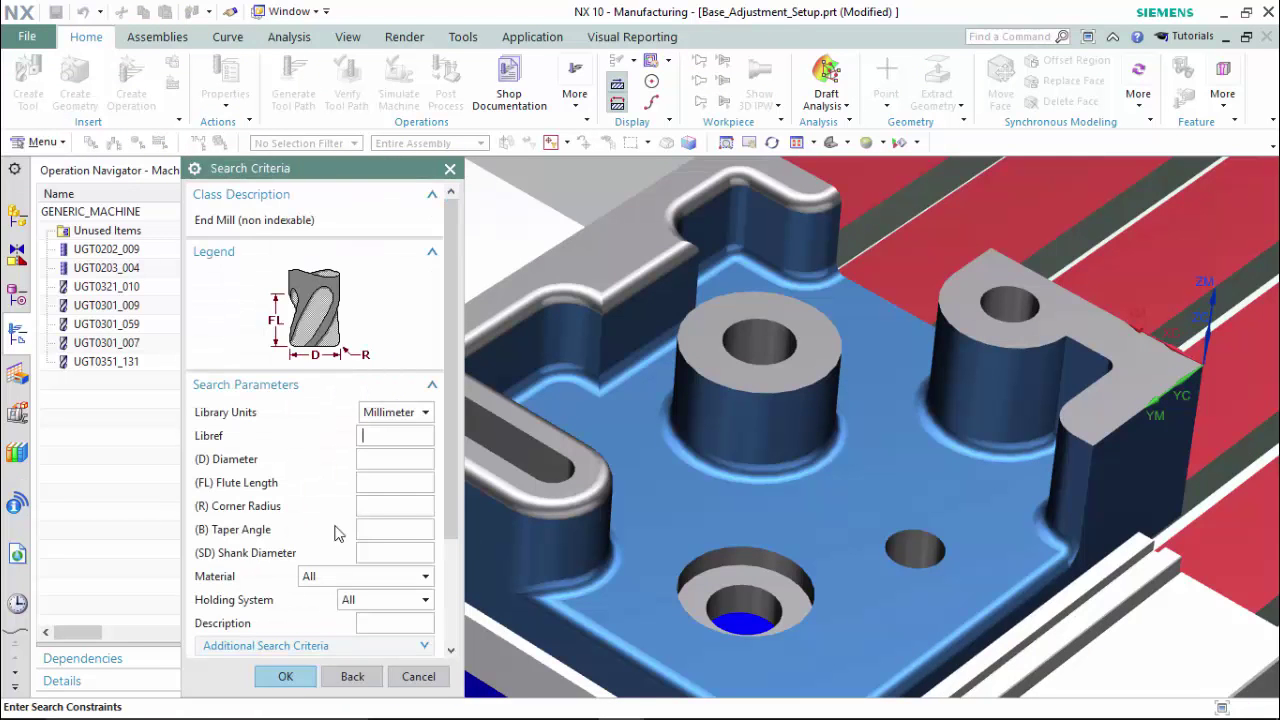
click(298, 684)
click(508, 414)
scroll(491, 486, down, 5)
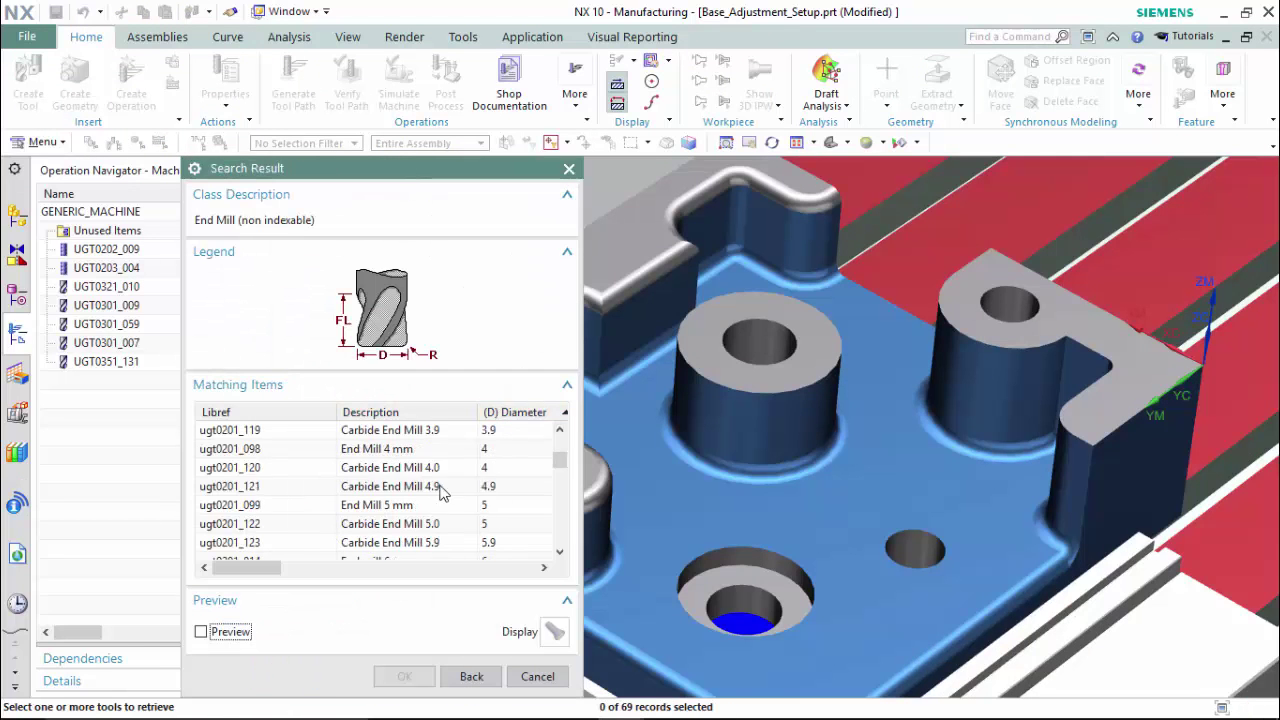
click(452, 449)
click(404, 676)
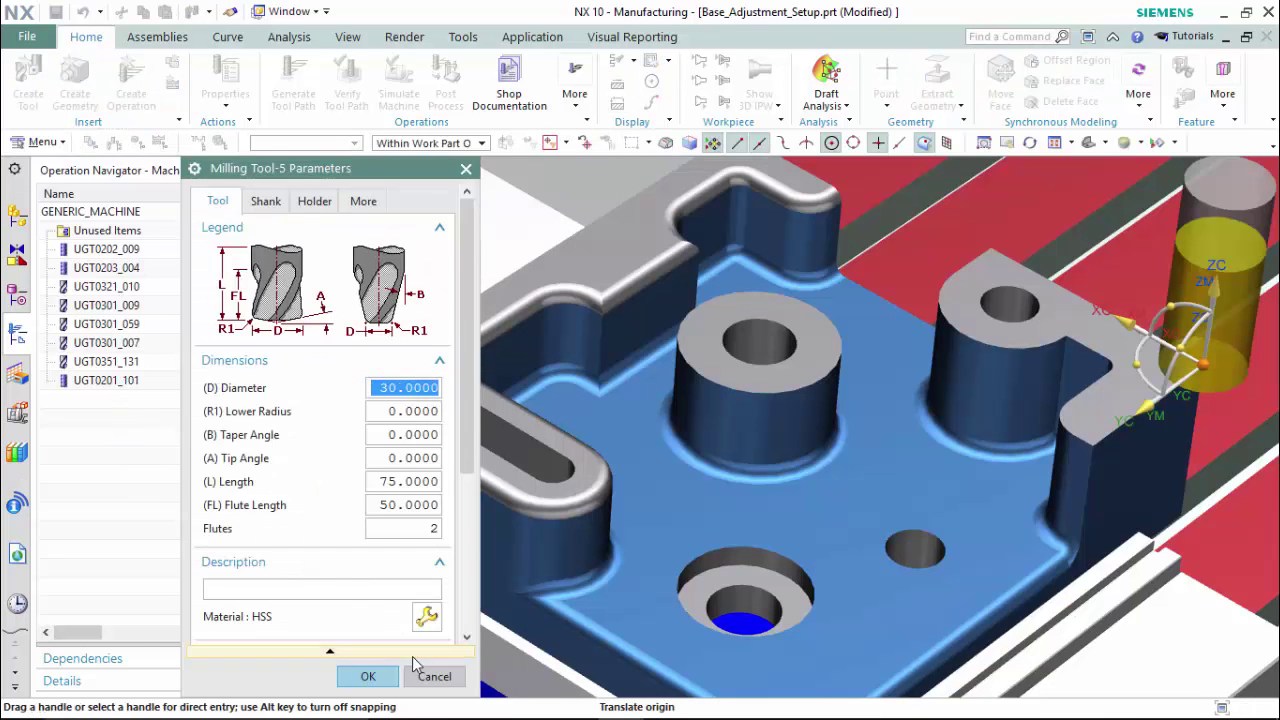
click(366, 674)
- Move the end mill UGT0201_101 directly after UGT0202_009 and set its length to 55 mm
drag(125, 380, 150, 268)
double_click(150, 268)
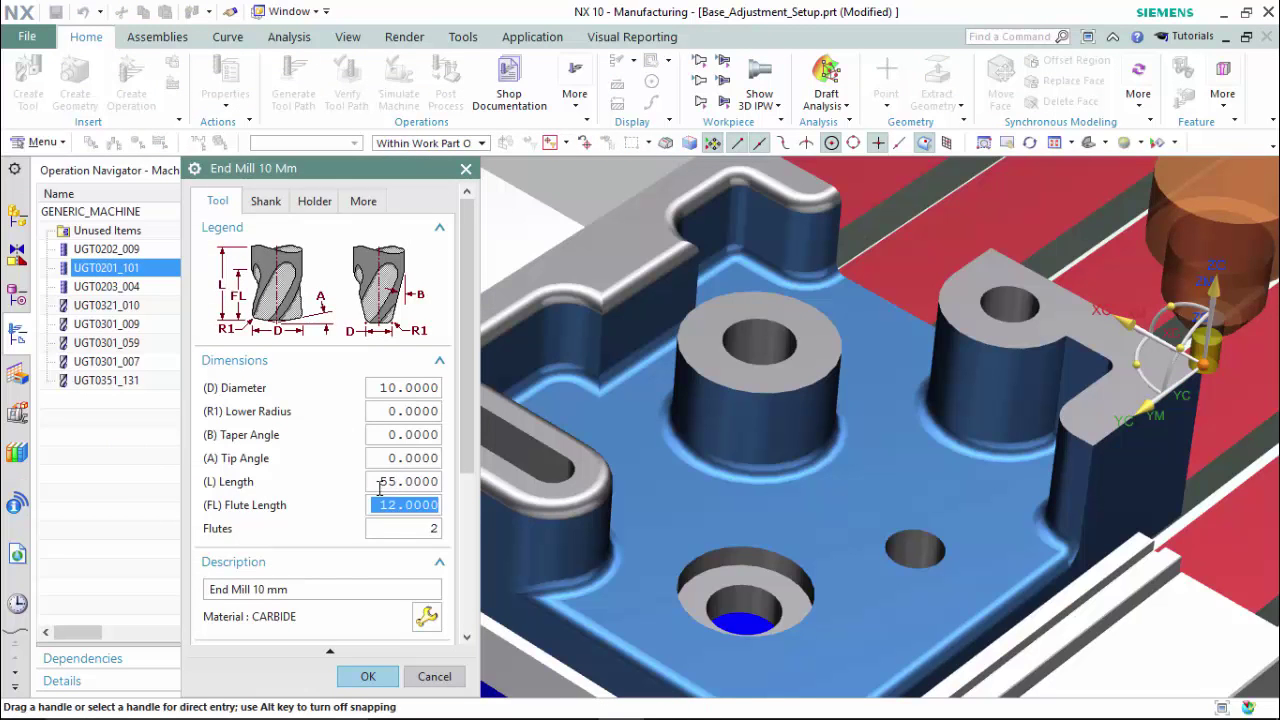
click(368, 676)
click(474, 396)
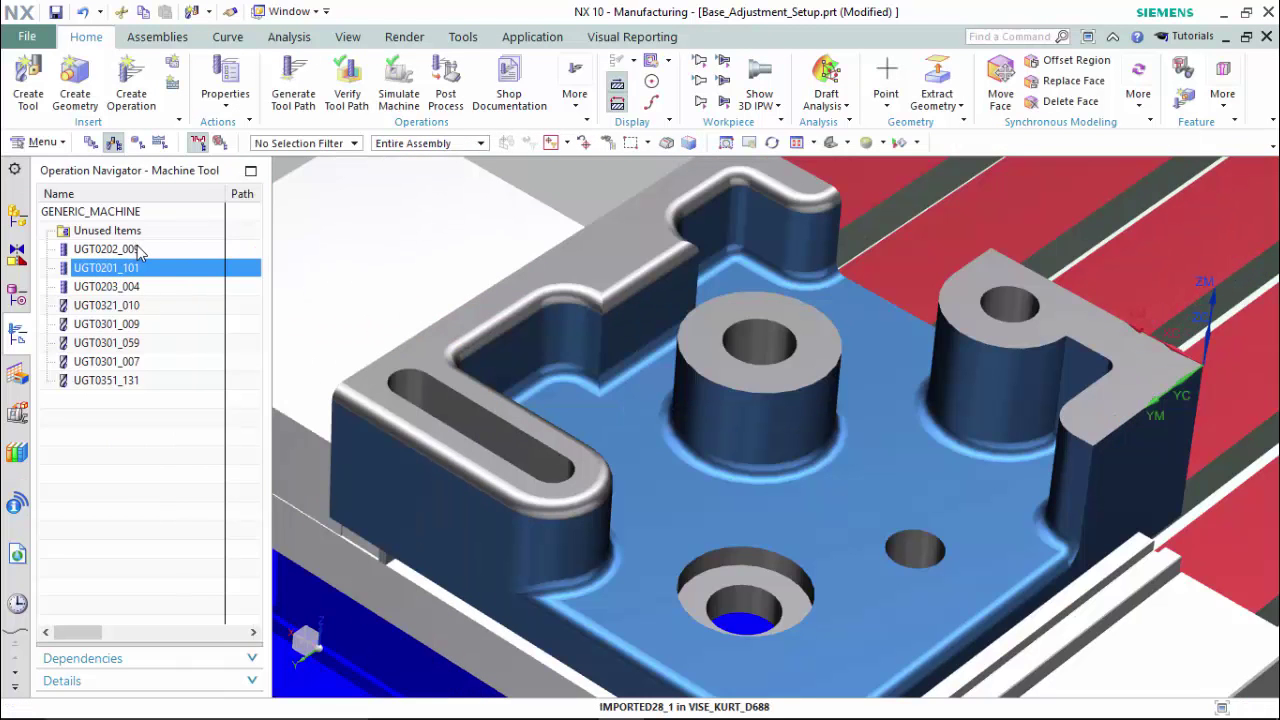
- Create a mill_contour Cavity Mill operation with tool UGT0202_009, geometry WORKPIECE and method MILL_ROUGH
click(140, 253)
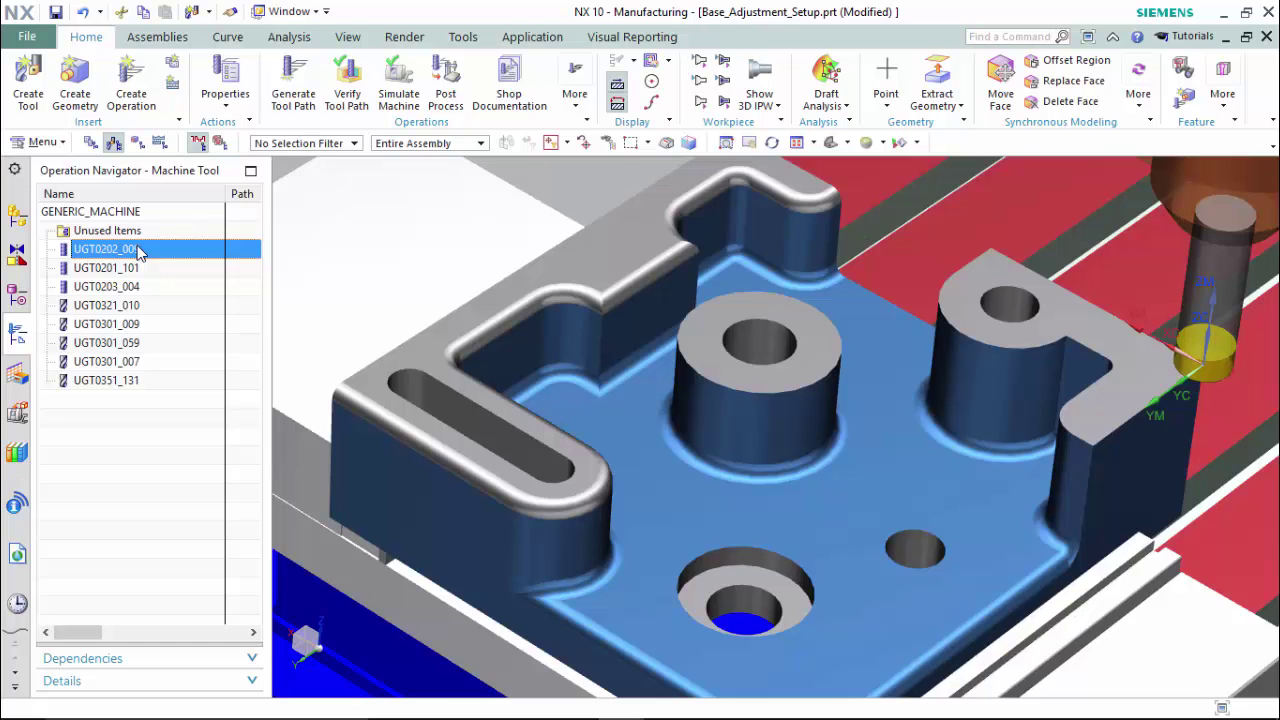
right_click(139, 253)
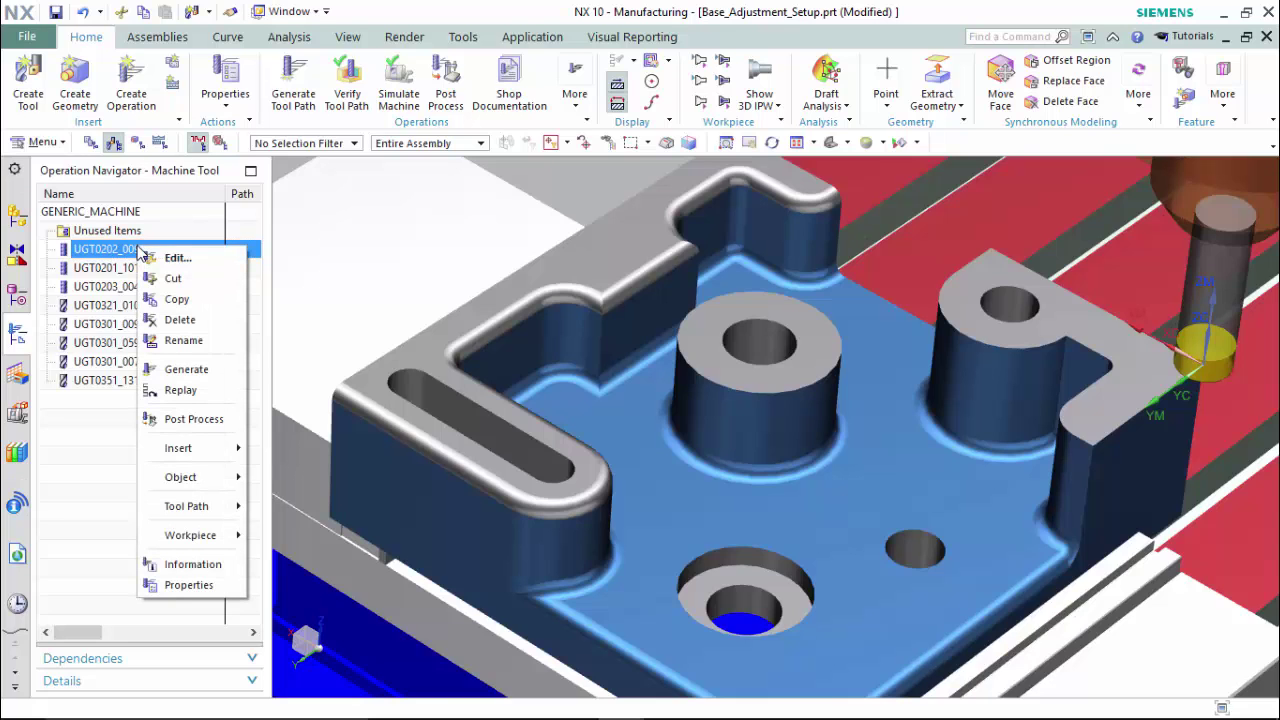
mouse_move(212, 450)
click(288, 452)
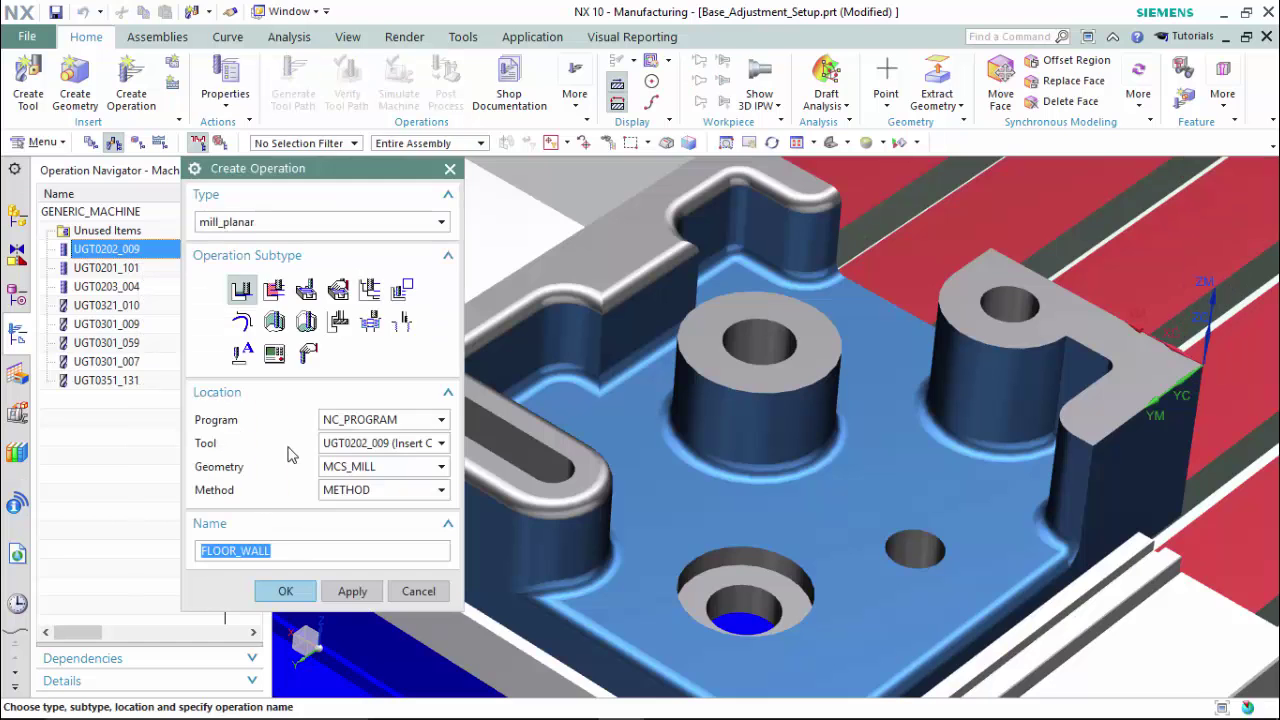
click(255, 222)
click(230, 258)
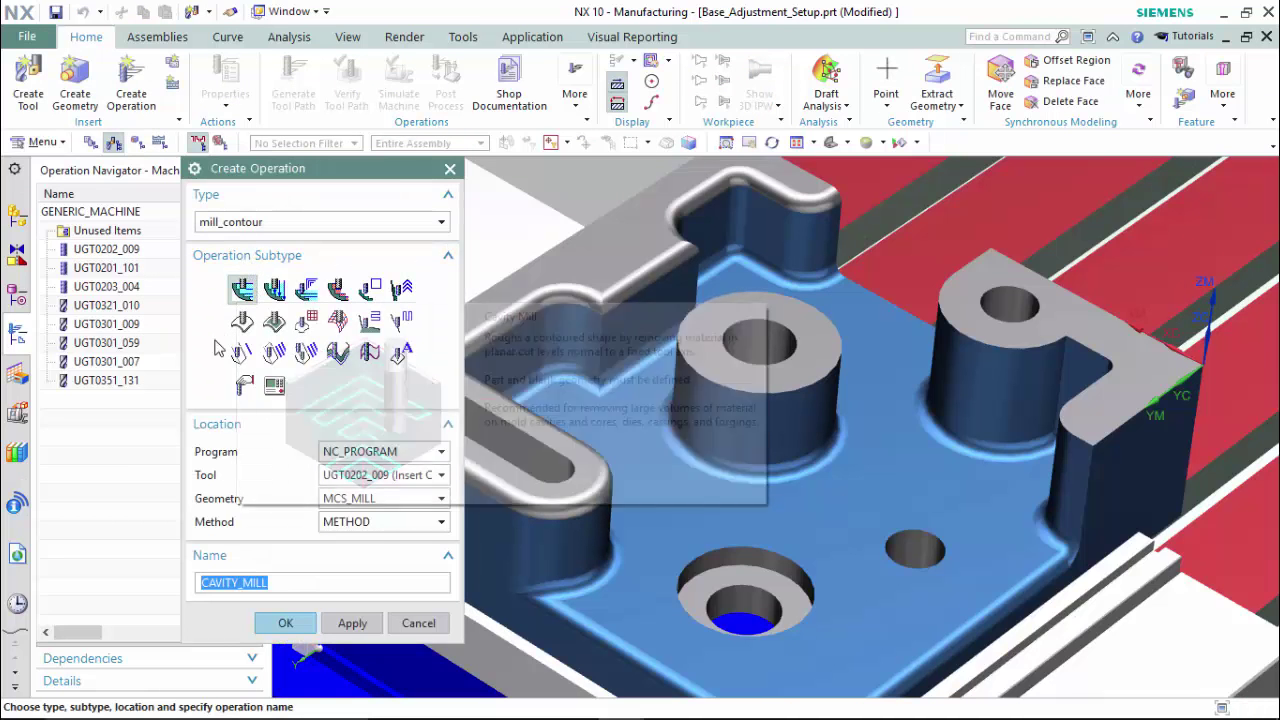
click(360, 499)
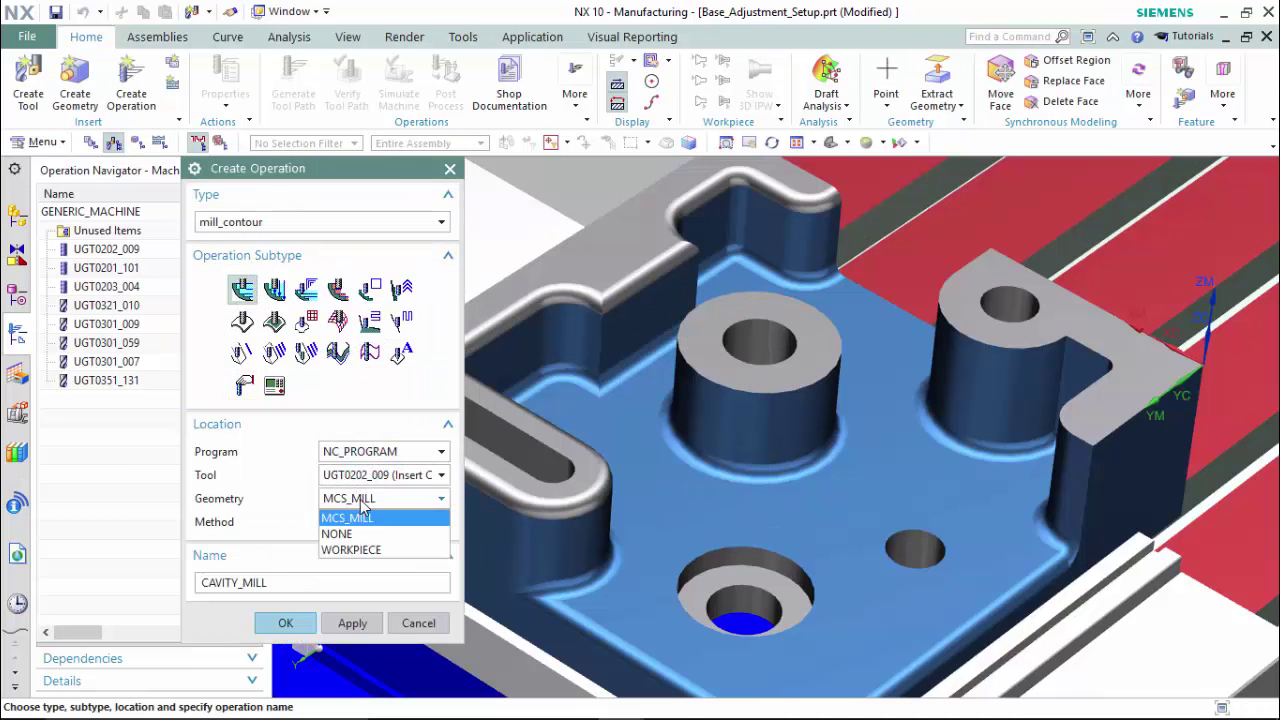
click(373, 545)
click(371, 522)
click(355, 573)
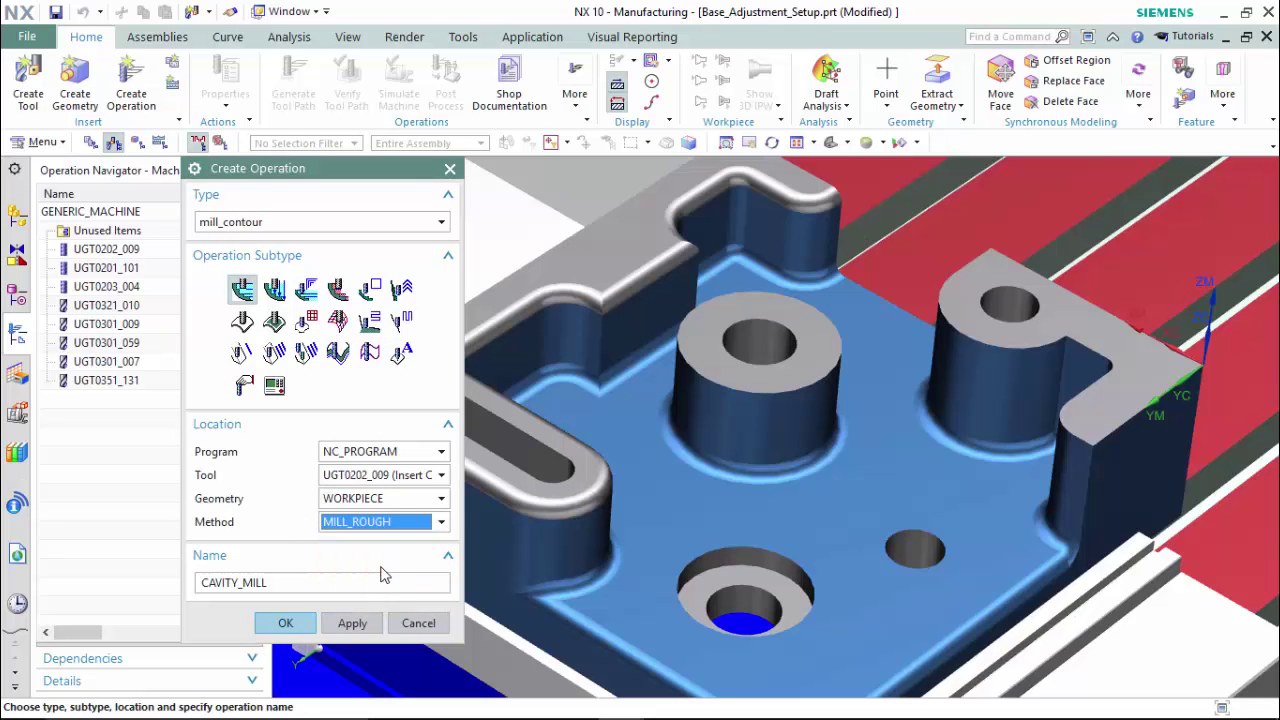
click(305, 623)
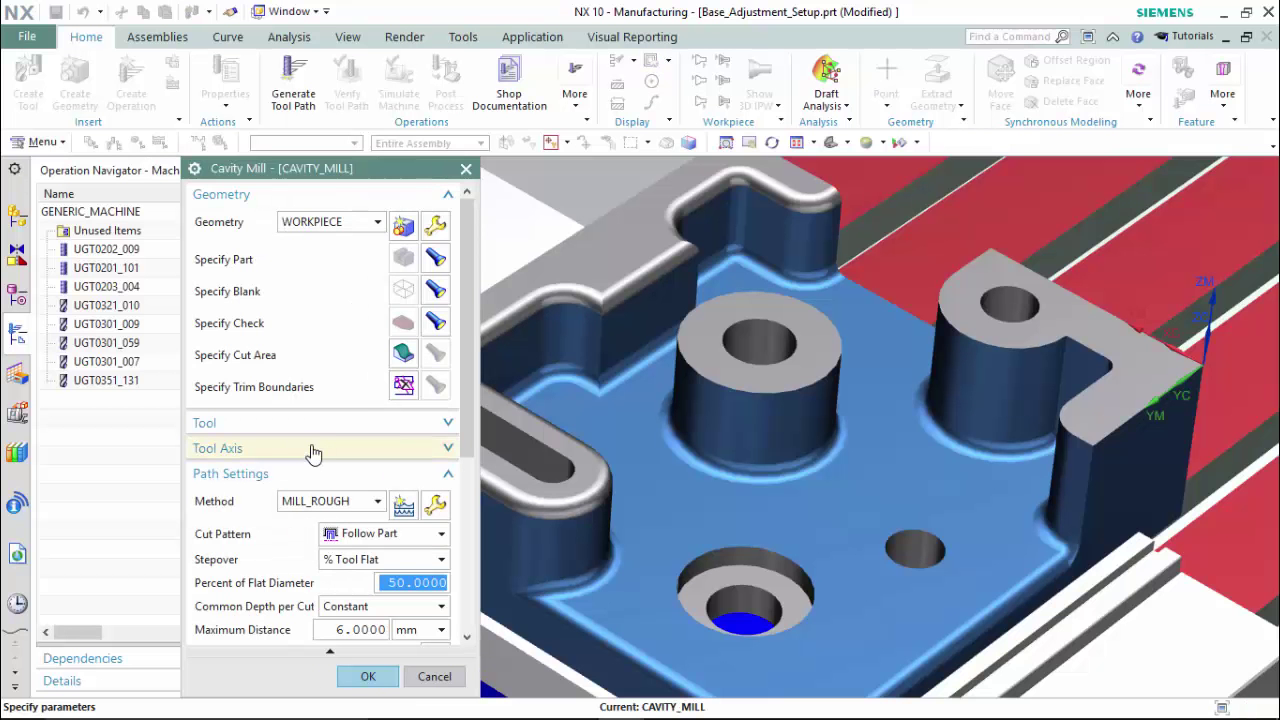
- Start specifying the cut area with the slotted wall's top face and the rounded edges along its inner and outer sides
click(403, 353)
scroll(720, 300, up, 3)
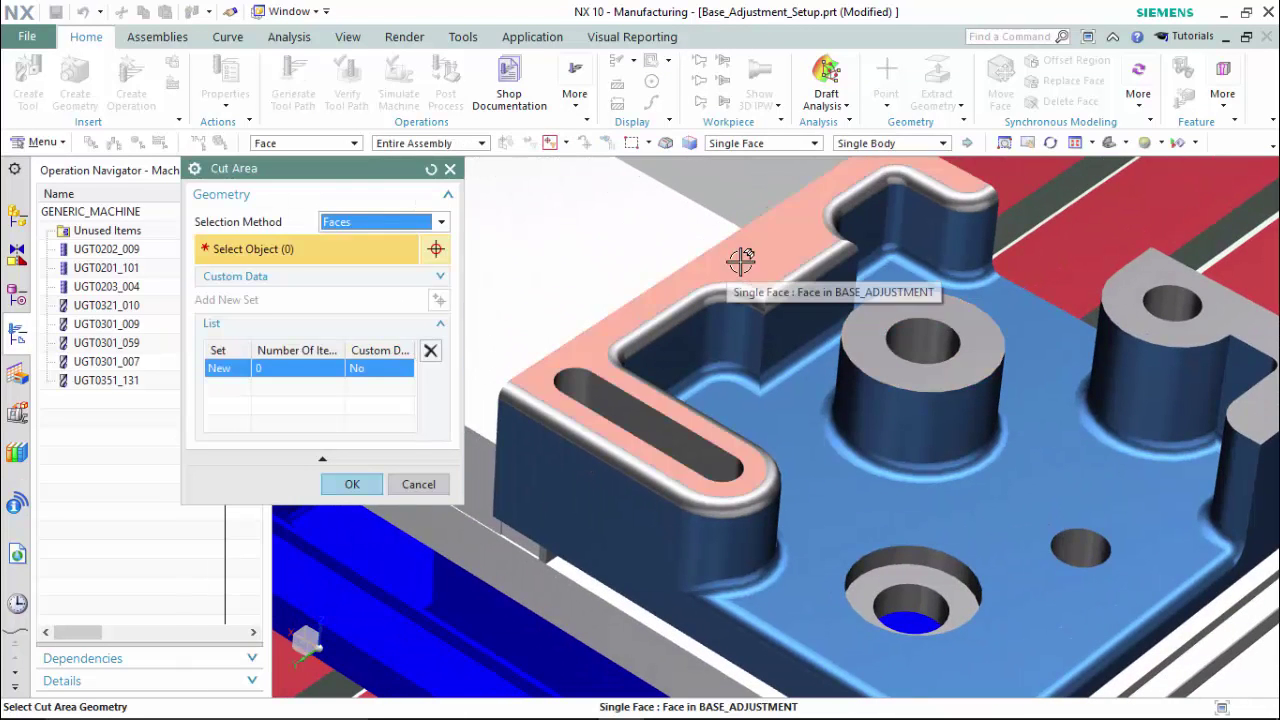
click(740, 257)
click(618, 353)
click(700, 300)
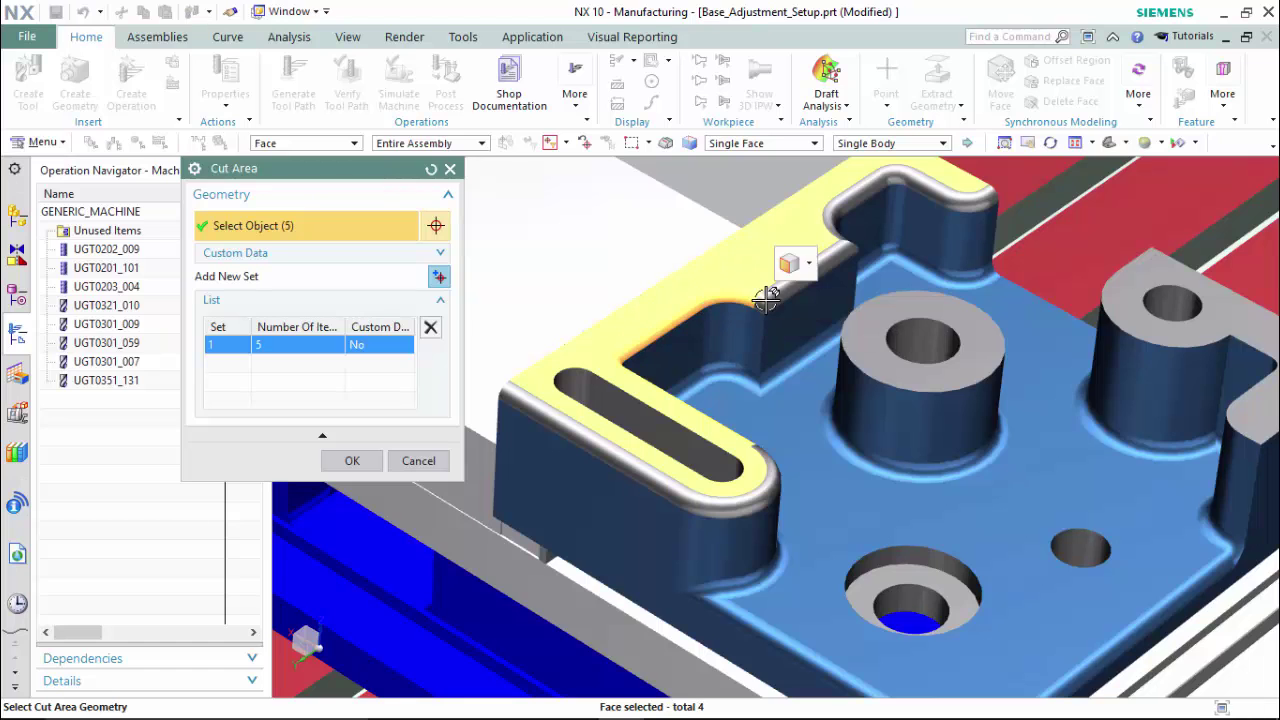
click(757, 350)
click(778, 289)
click(775, 283)
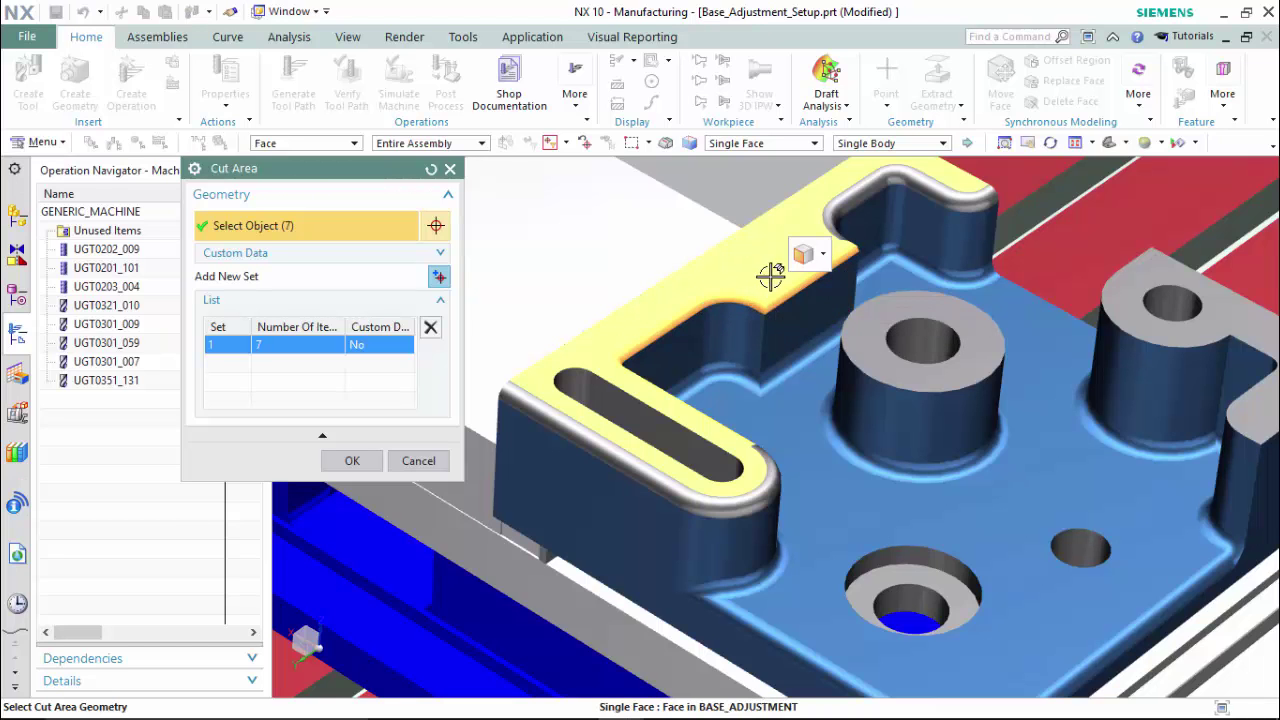
click(569, 409)
- Add the slotted arm's rounded end wall, its base fillets and the part's main floor face to the cut area
click(752, 535)
click(750, 543)
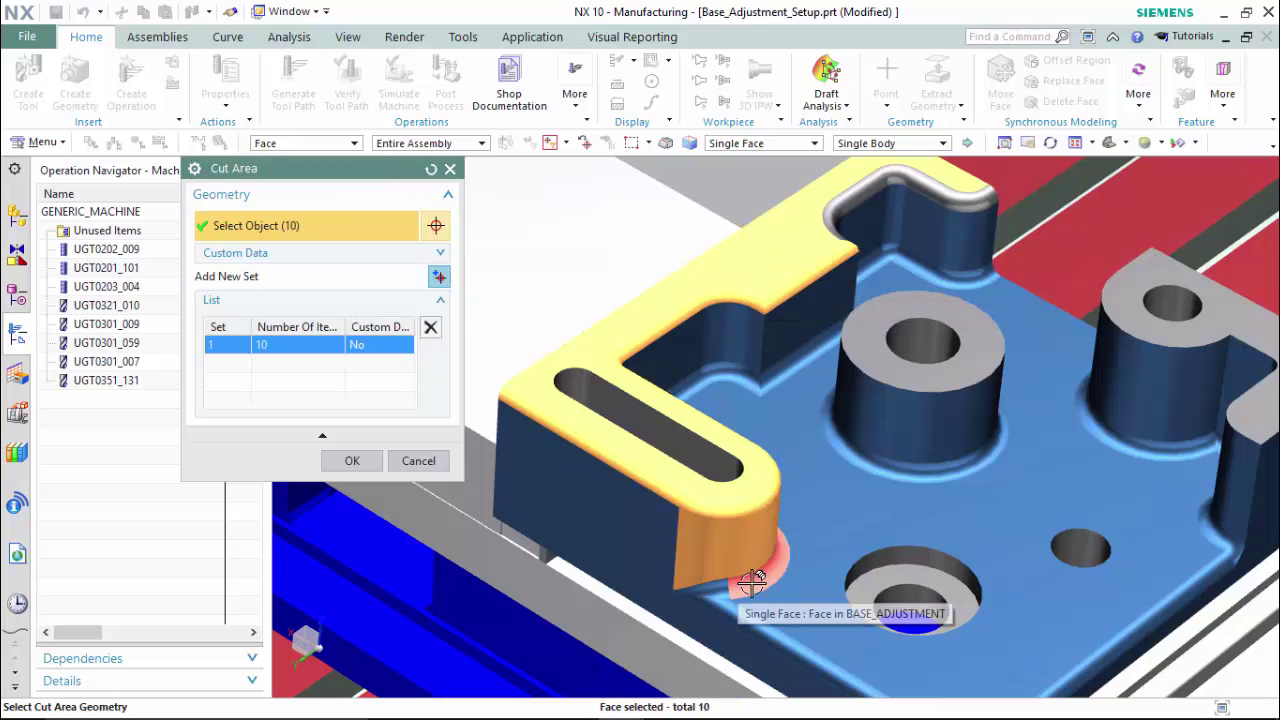
click(700, 587)
click(745, 600)
click(778, 603)
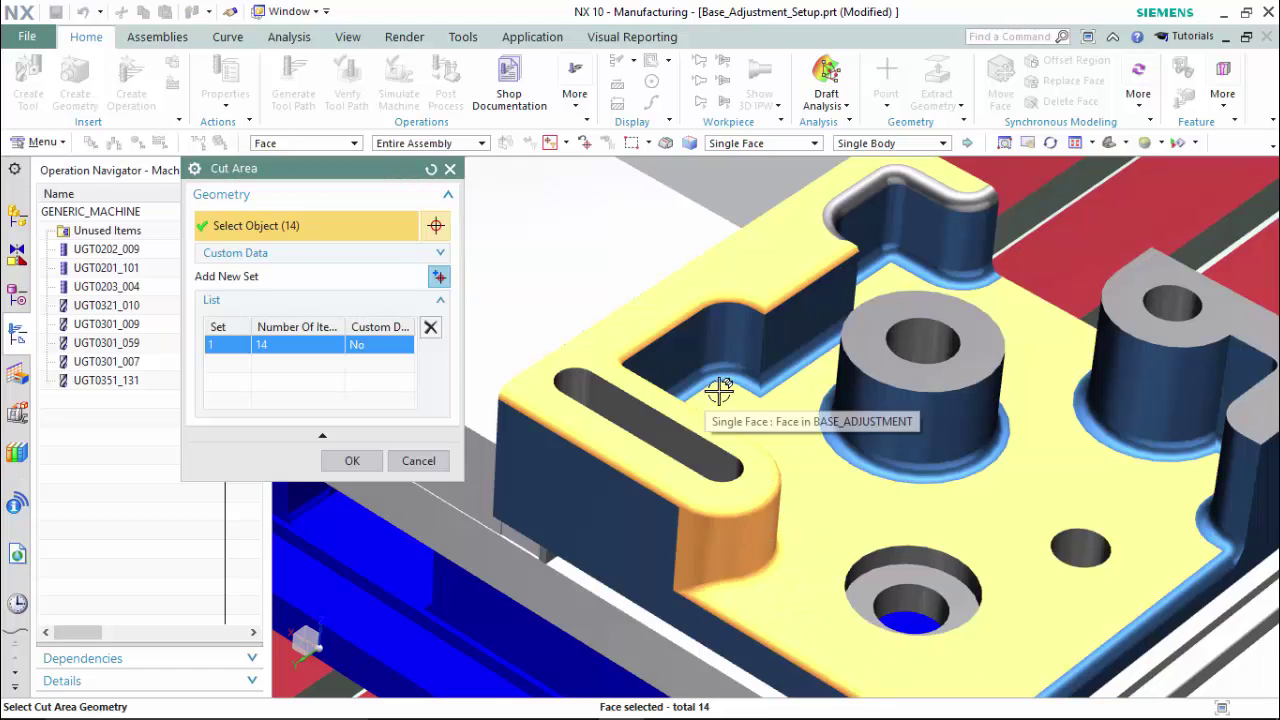
- Add the side walls and base fillets of the recess next to the slotted arm to the cut area
click(671, 363)
click(690, 325)
click(740, 360)
click(750, 388)
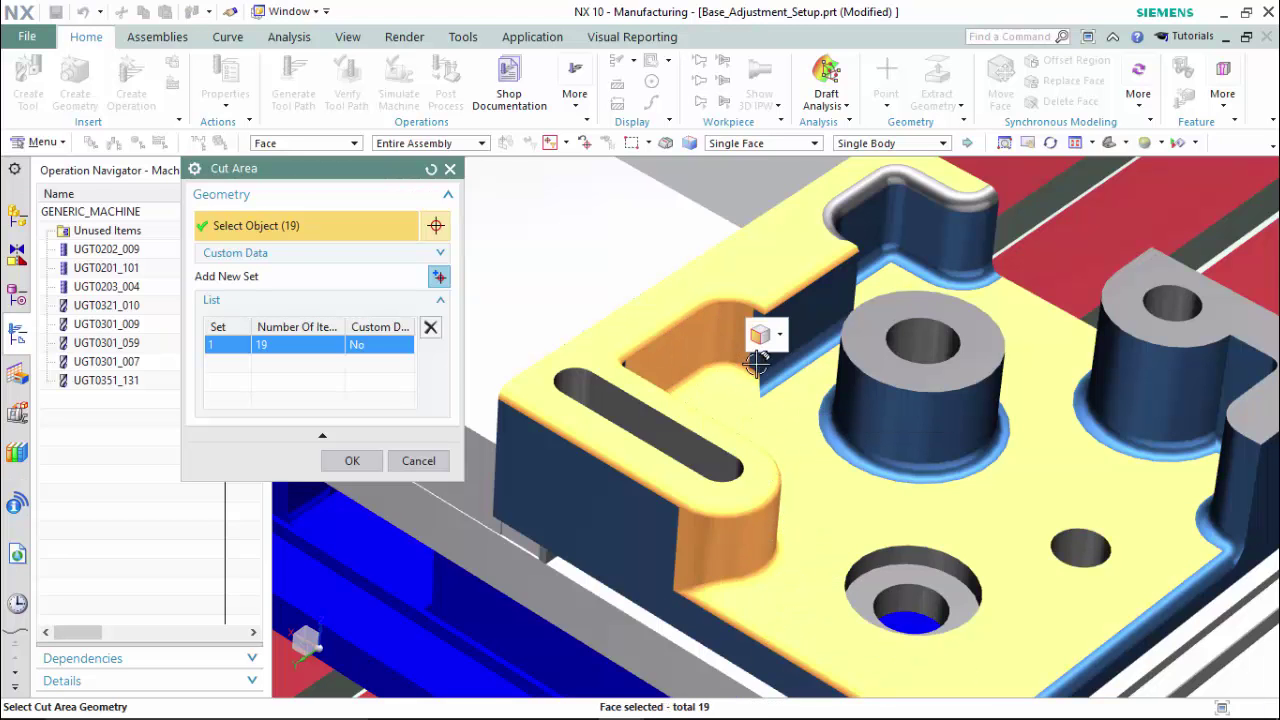
click(762, 358)
click(790, 362)
click(774, 334)
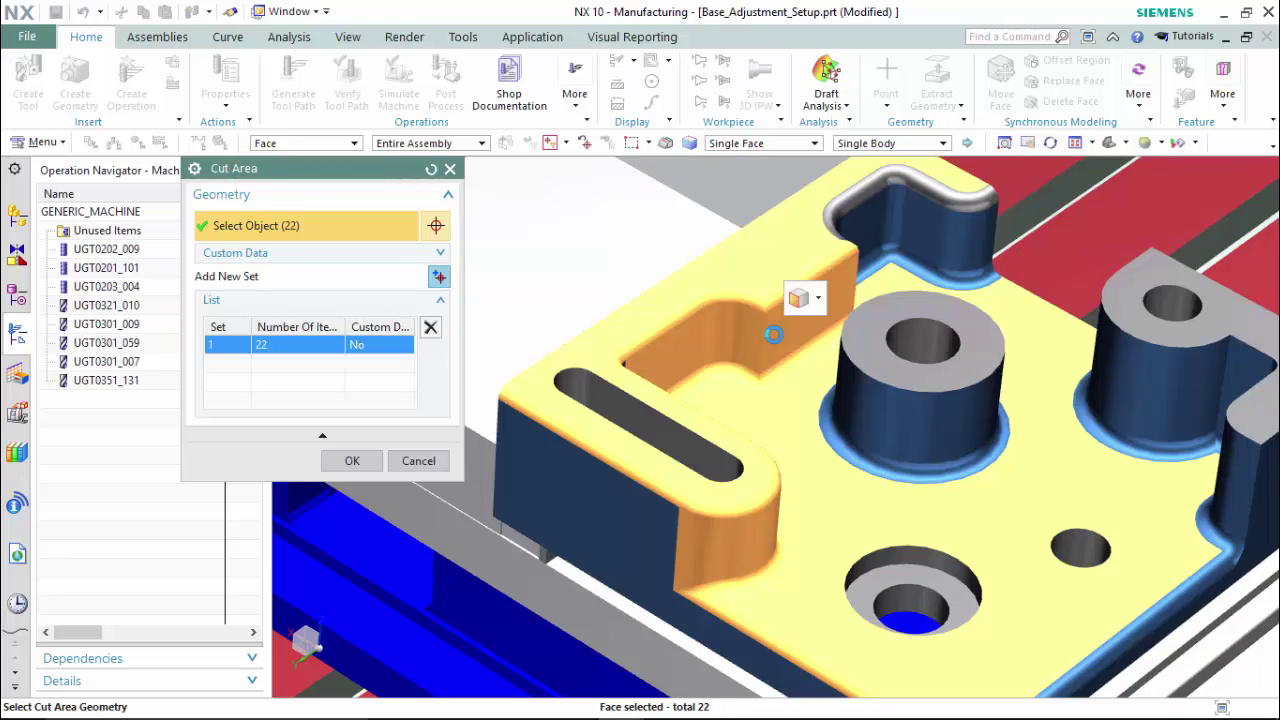
- Add the rounded top edges around the far corner recess to the cut area
click(855, 194)
click(912, 182)
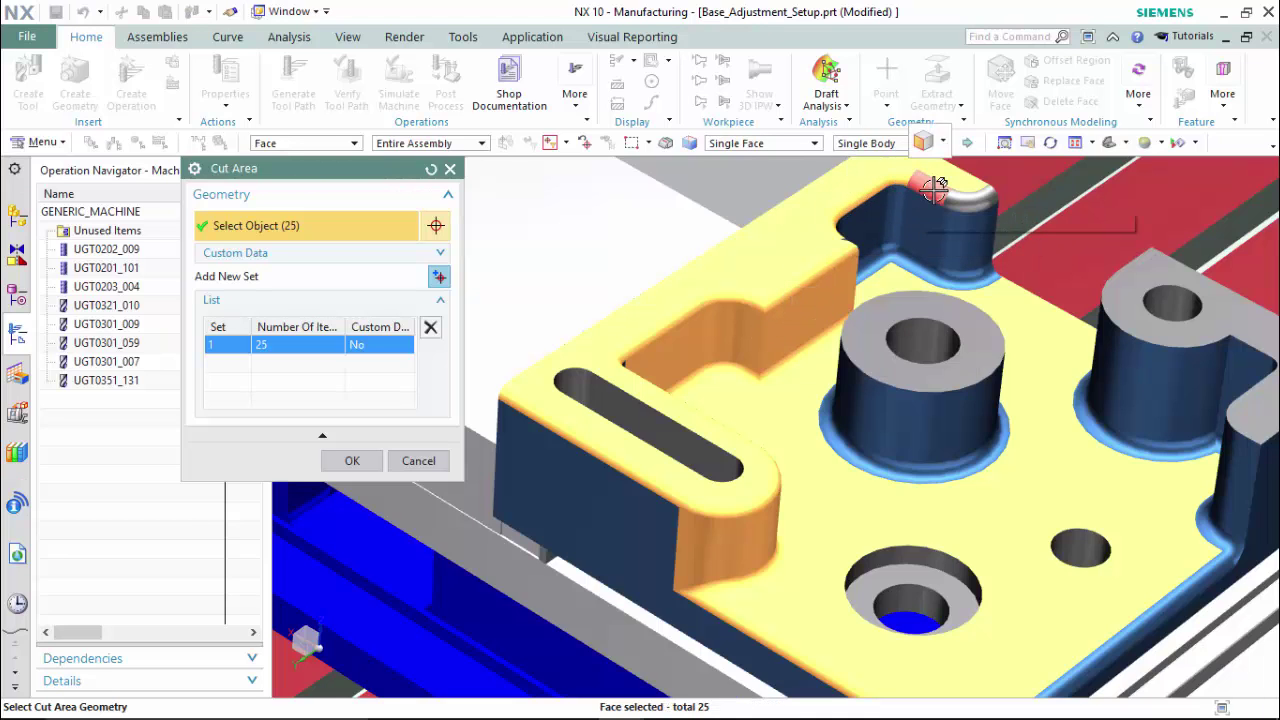
click(950, 192)
click(990, 172)
- Add the vertical walls and rounded corners of the far corner recess to the cut area
click(880, 212)
click(880, 212)
click(902, 226)
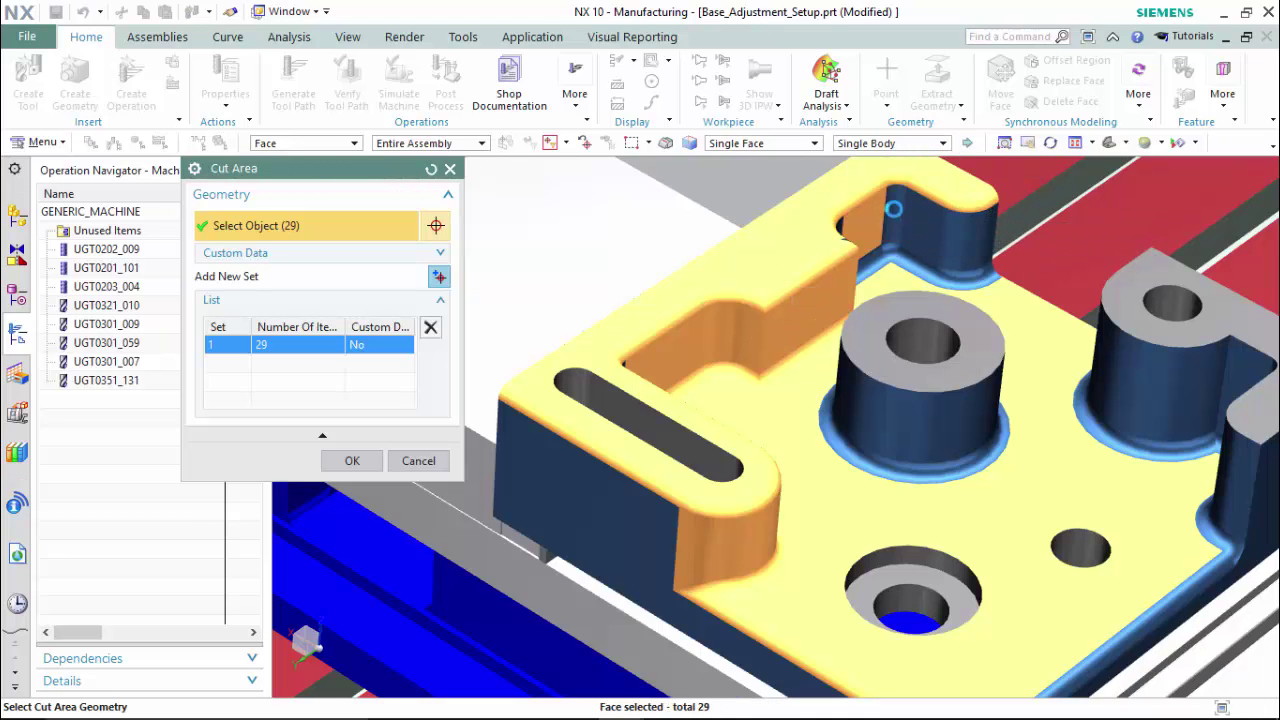
click(935, 240)
click(968, 254)
click(988, 265)
click(972, 268)
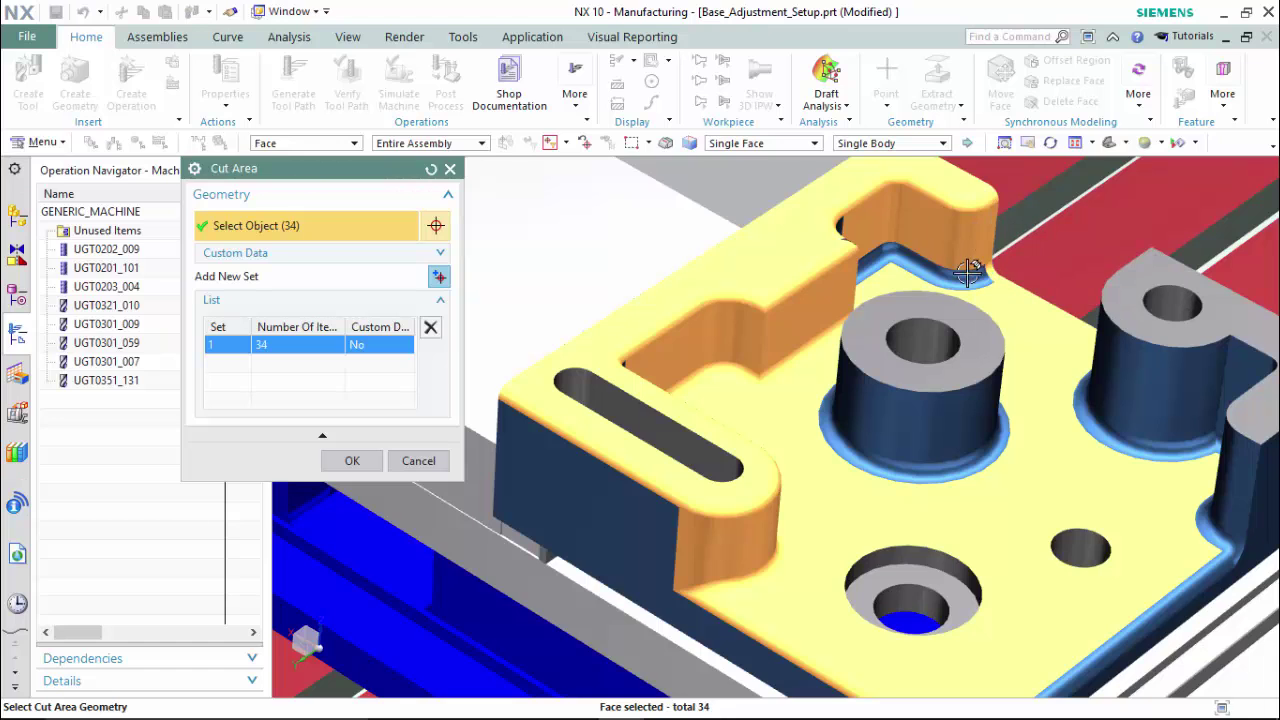
- Add the far corner recess's base fillets and the remaining small corner face beside the slot to the cut area
click(940, 264)
click(905, 260)
click(873, 256)
click(837, 223)
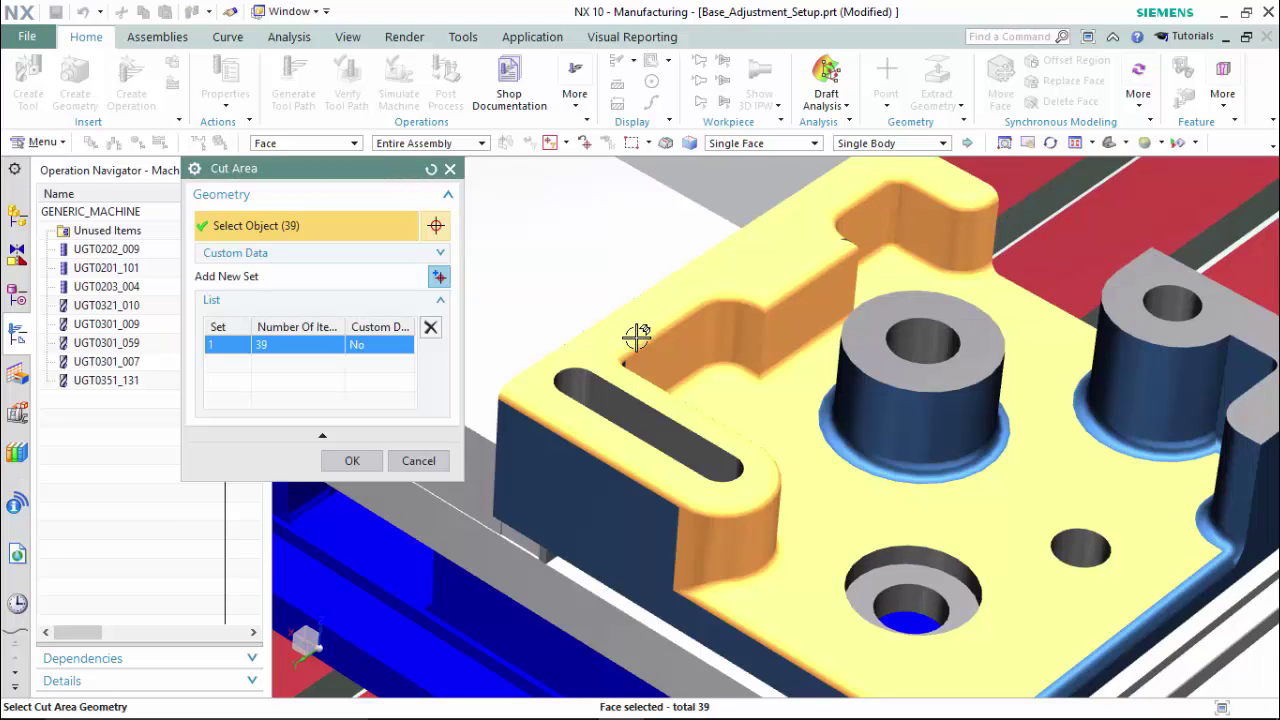
click(620, 366)
- Add the outer walls of both cylindrical bosses and the central boss's top face and base fillet to the cut area
click(1013, 376)
click(955, 400)
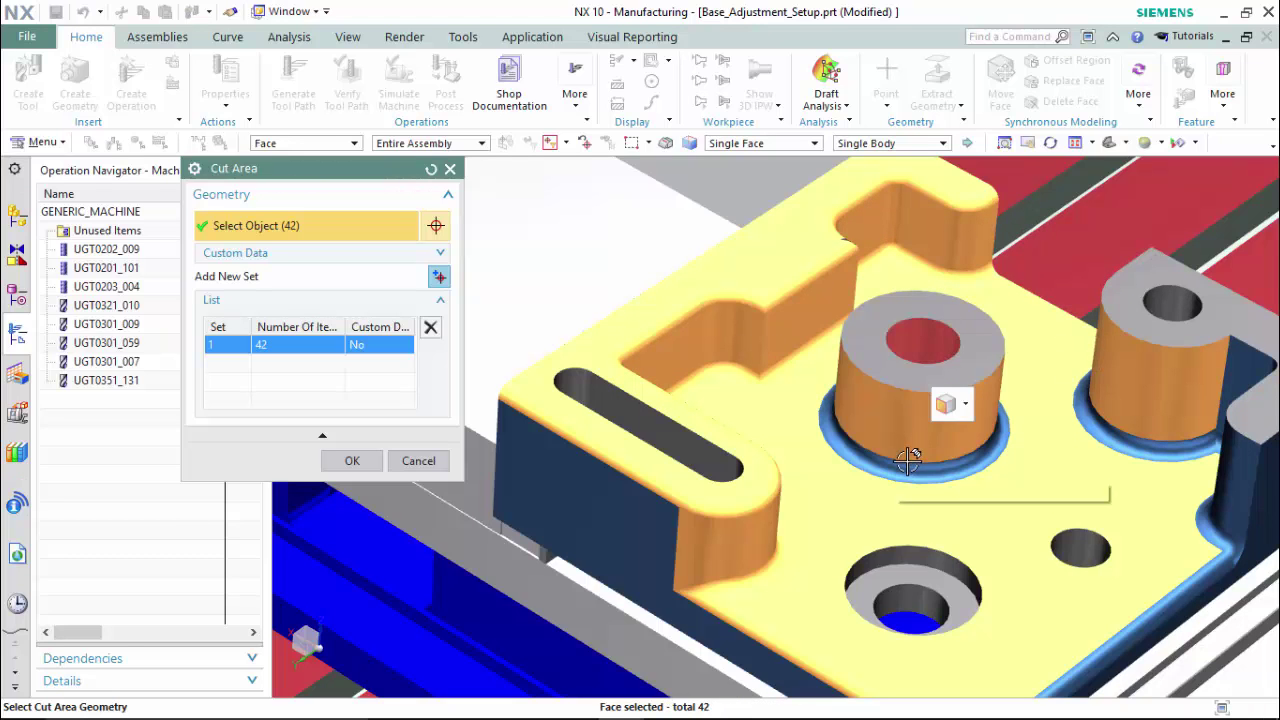
click(868, 372)
shift+click(934, 349)
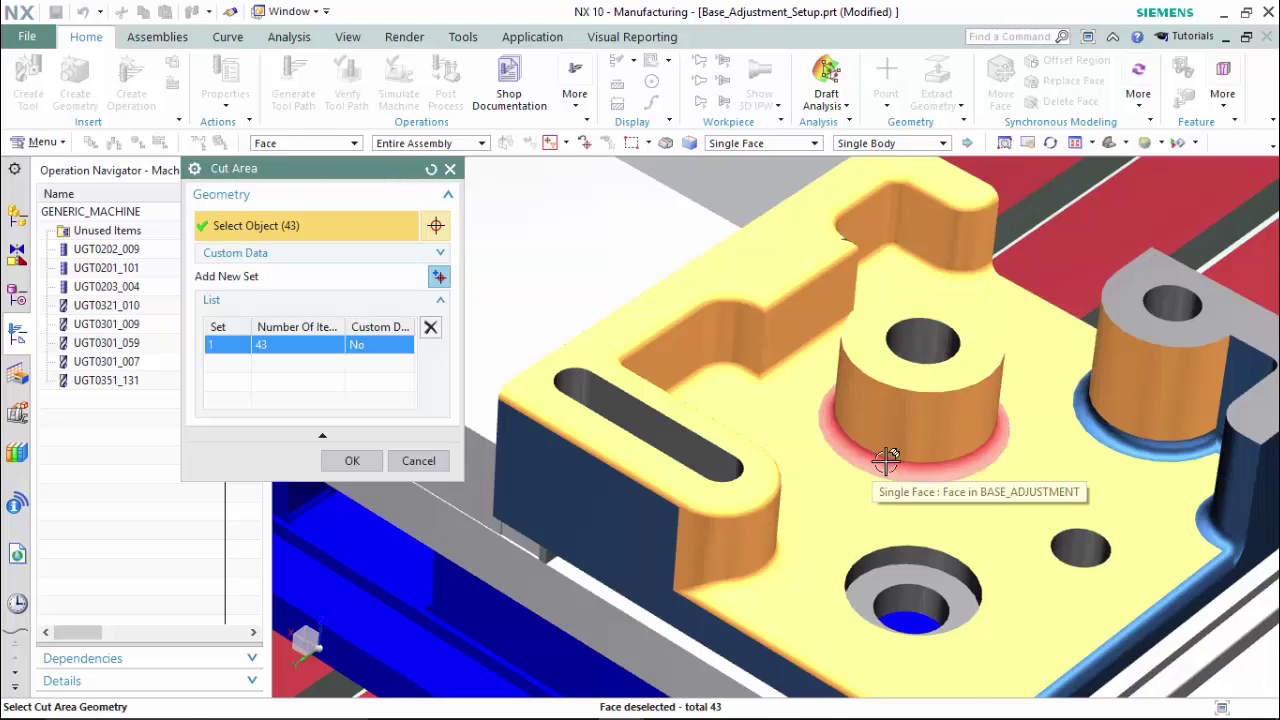
click(886, 457)
- Add the walls and base fillets of the short post beside the corner boss to the cut area
middle_drag(1126, 474, 1060, 490)
click(1070, 485)
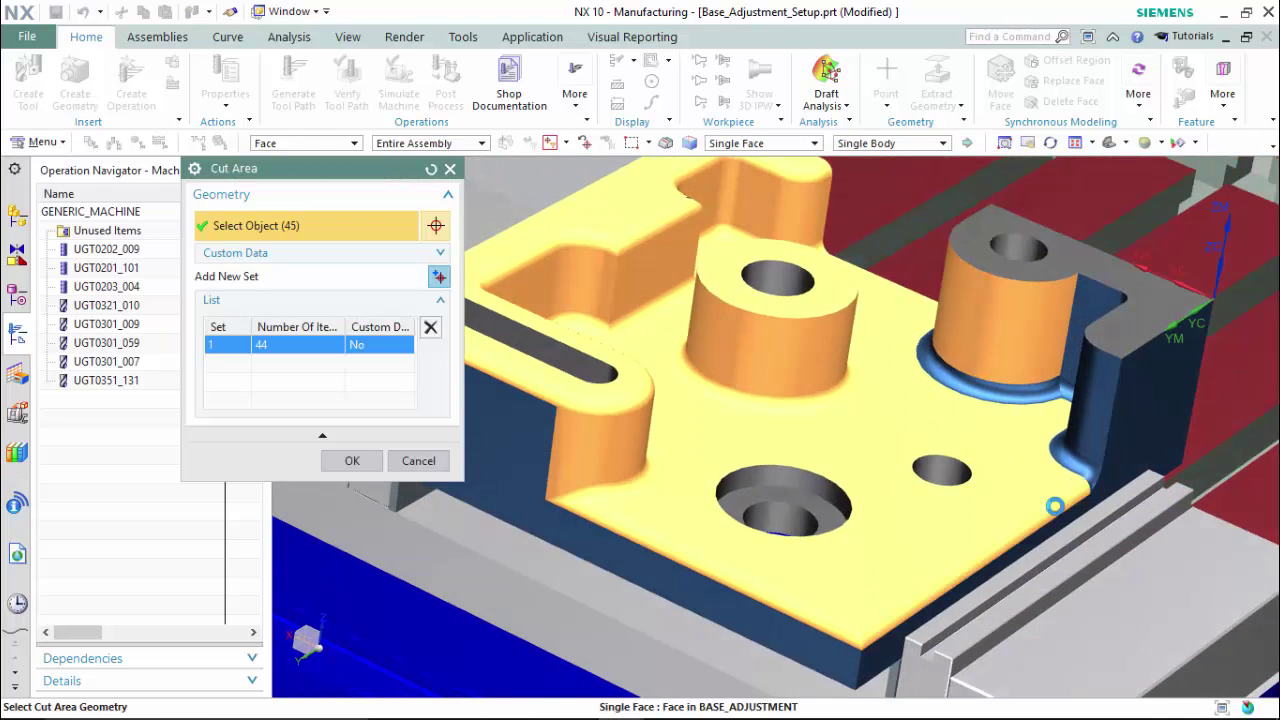
click(1055, 455)
click(1090, 420)
click(1088, 478)
click(1078, 464)
click(1100, 395)
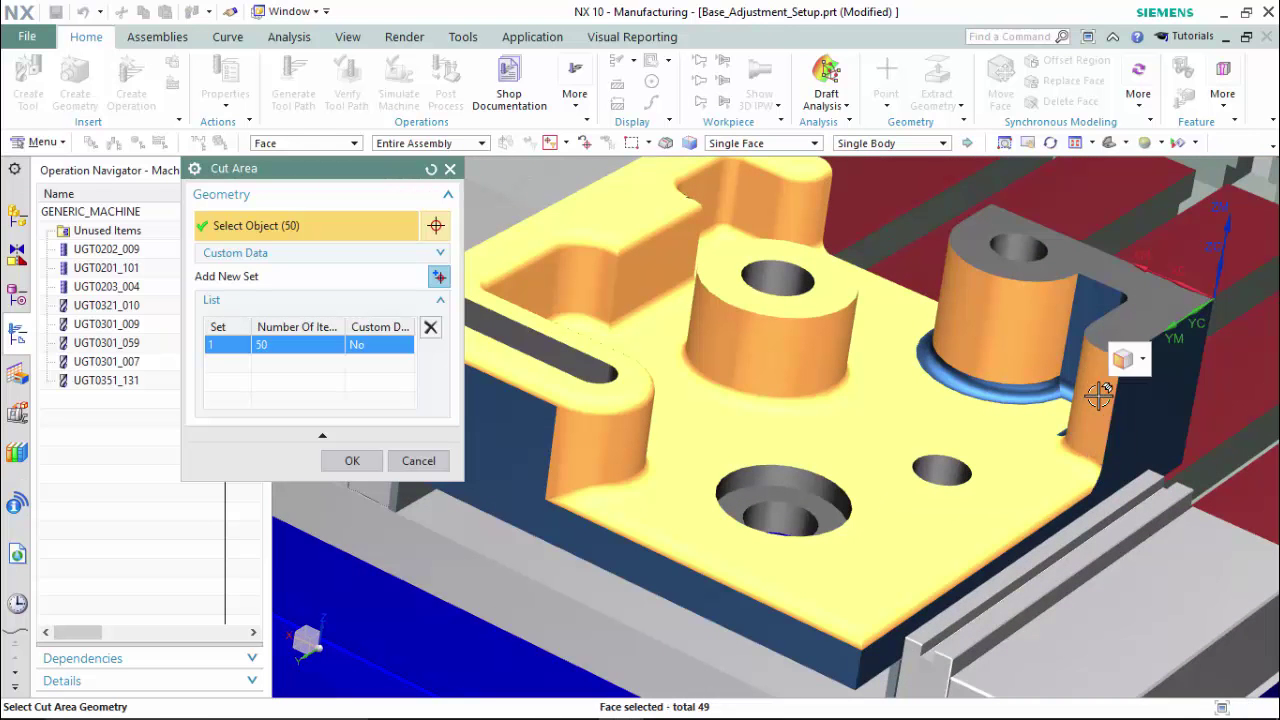
- Add the corner boss's top face and the fillet around its base to the cut area
click(1110, 300)
click(1020, 371)
click(934, 420)
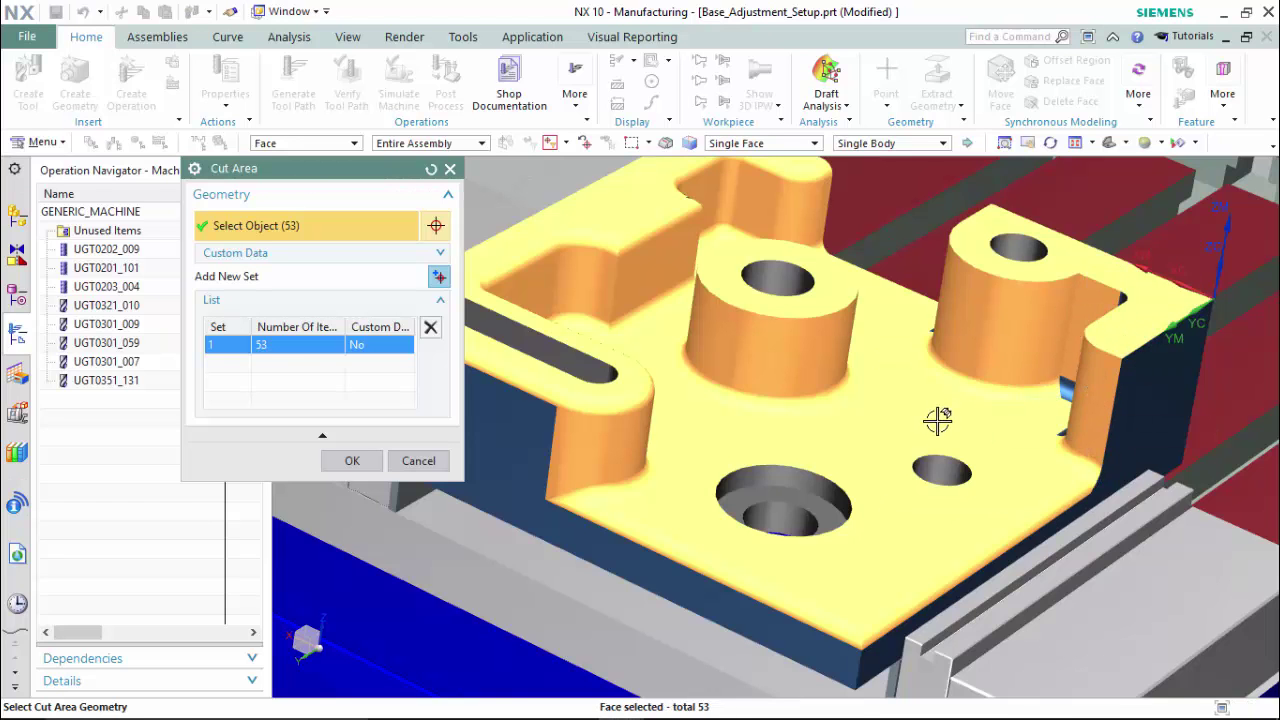
- Add the remaining inner walls and base fillets of the gap between the corner boss and the short post to the cut area
middle_drag(934, 420, 1008, 348)
click(1040, 312)
click(1080, 290)
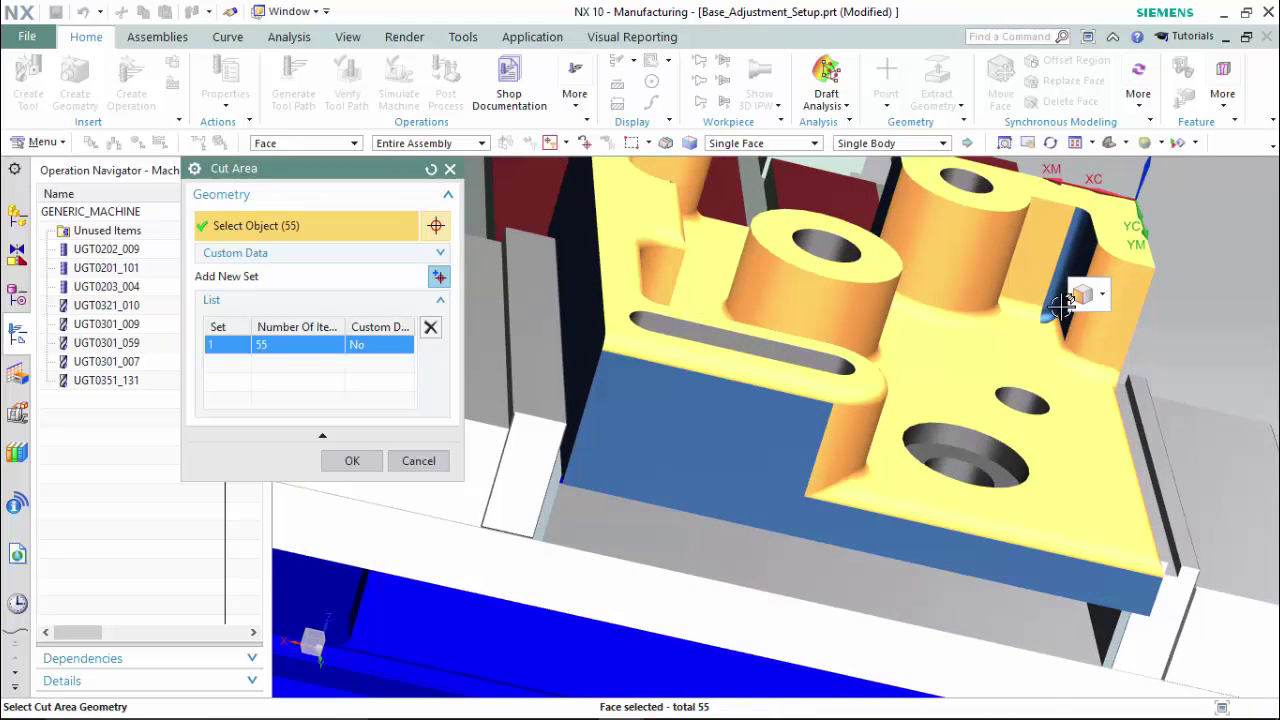
click(1090, 232)
click(1020, 260)
click(900, 222)
click(898, 245)
- Add the remaining hidden fillets of the far corner recess and the slotted-arm recess, and accept the cut area
middle_drag(894, 277, 743, 314)
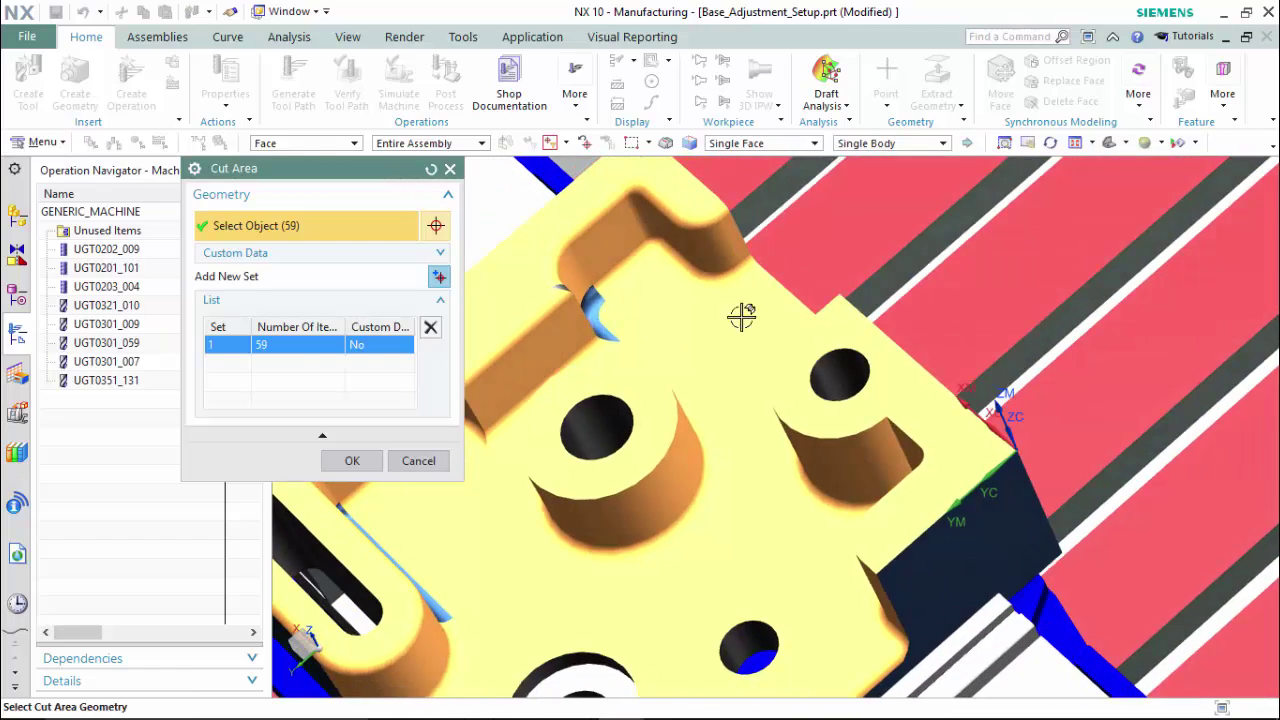
click(607, 336)
middle_drag(562, 287, 764, 389)
click(478, 572)
click(500, 545)
click(447, 529)
middle_drag(447, 529, 903, 470)
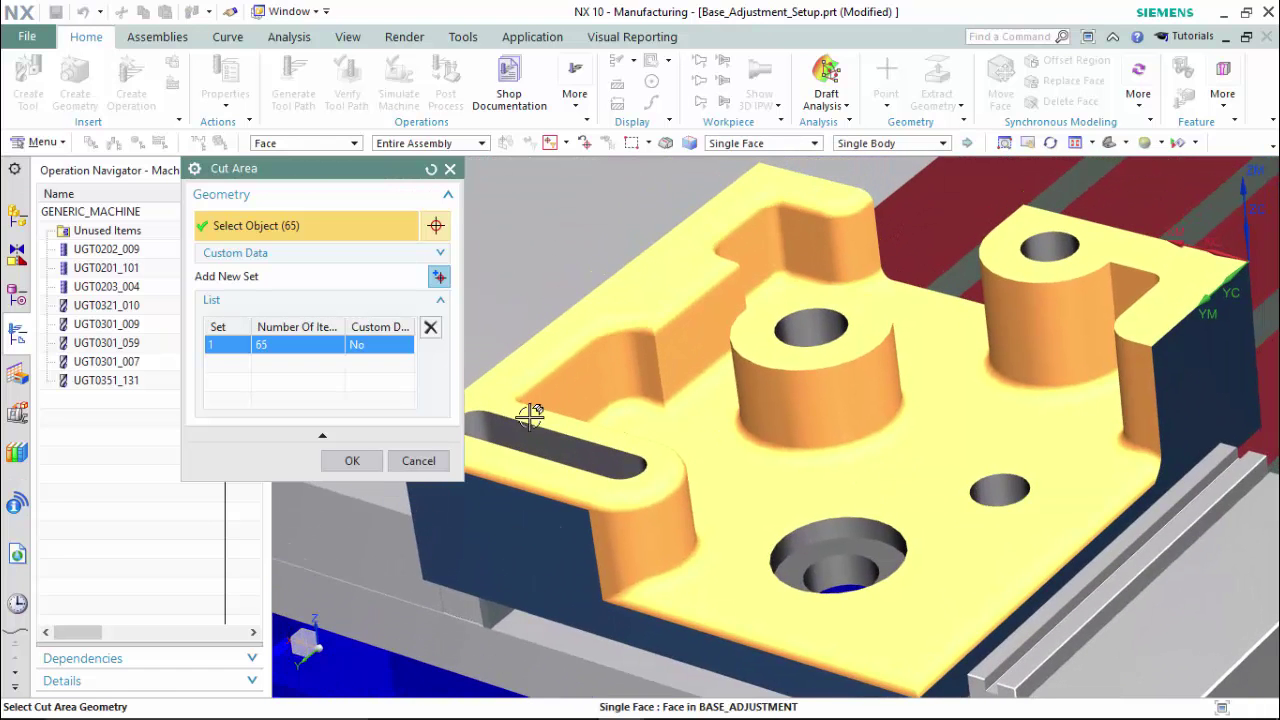
click(352, 460)
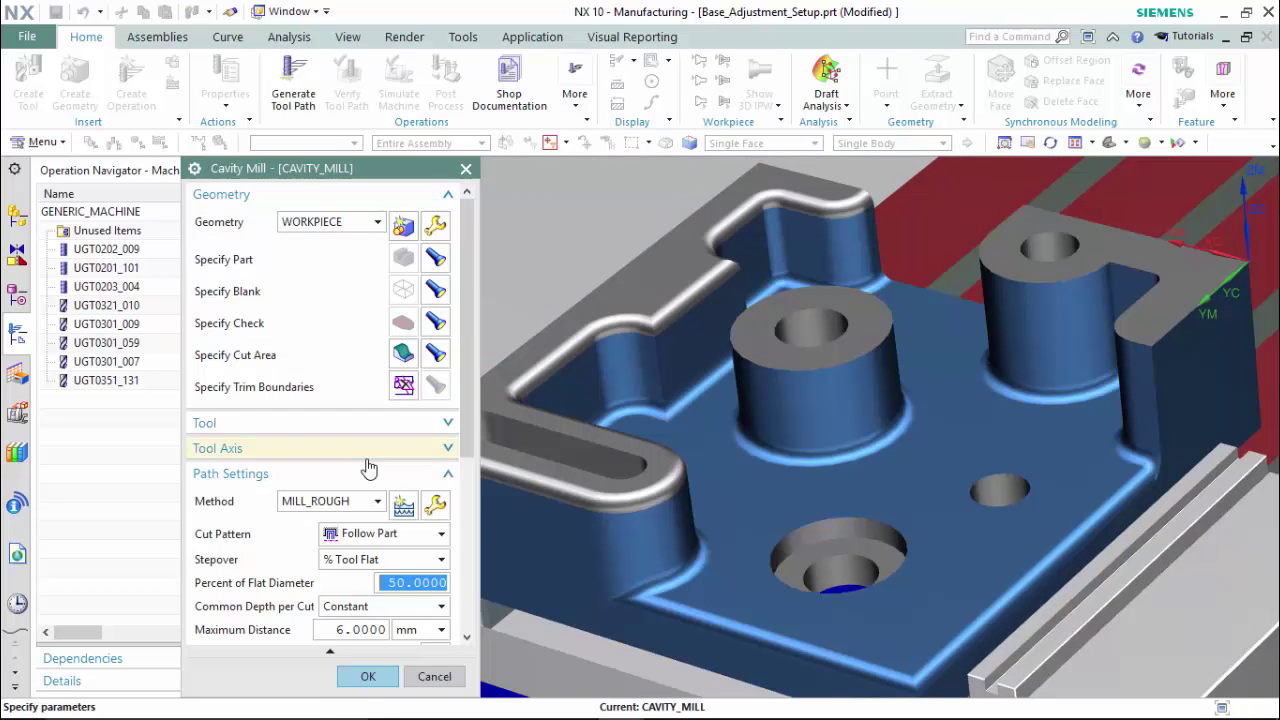
- Set the Cavity Mill's cut pattern to Follow Periphery and its between-regions transfer type to Lowest Safe Z, and accept the operation
click(380, 534)
click(412, 580)
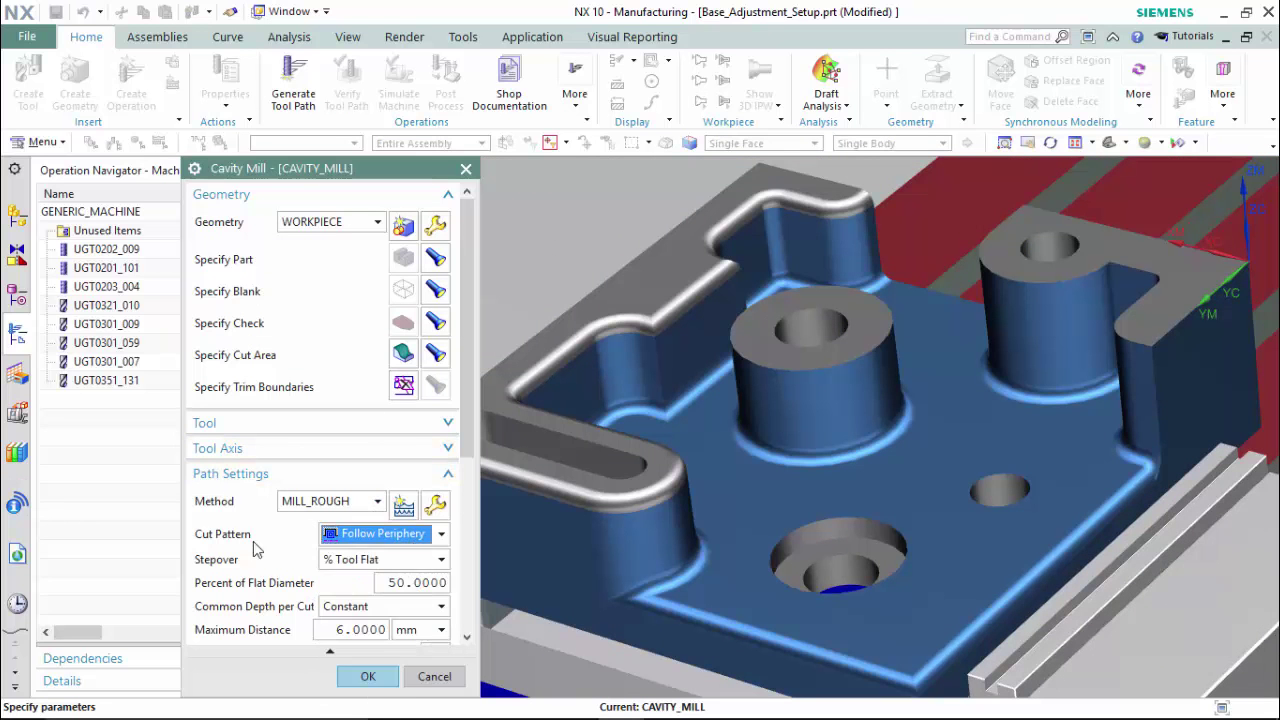
scroll(296, 543, down, 5)
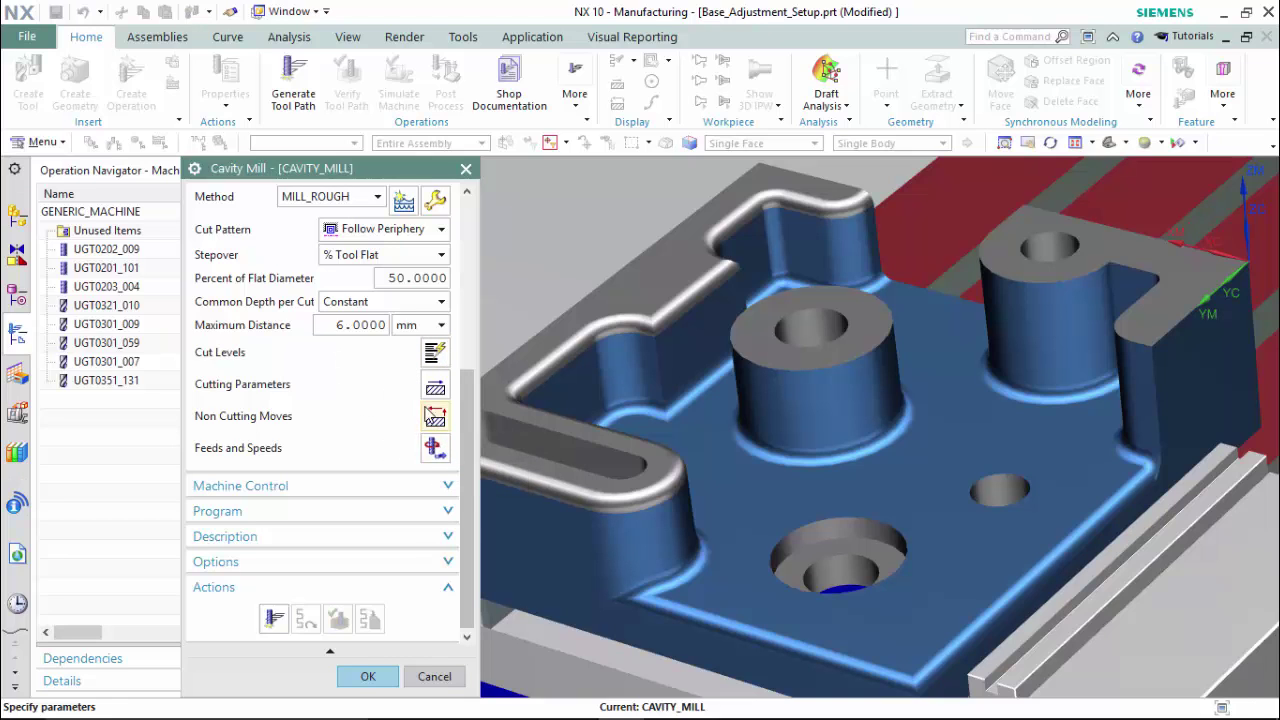
click(435, 416)
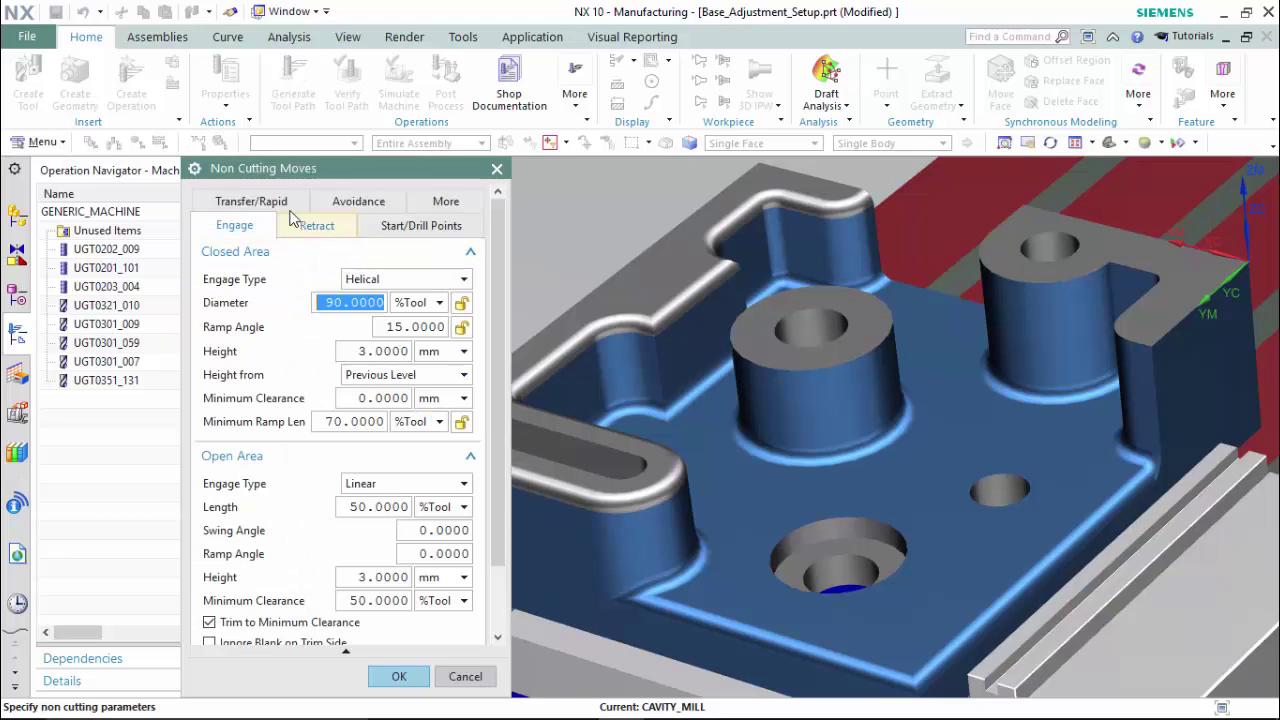
click(289, 208)
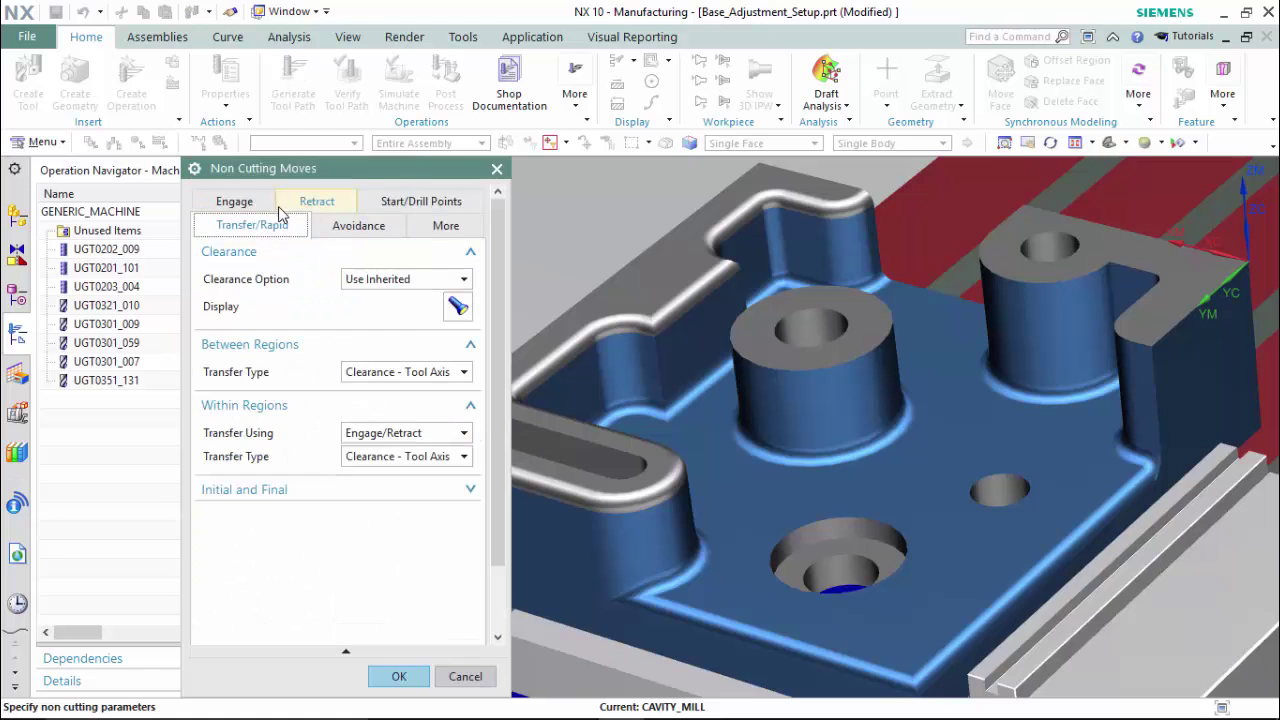
click(362, 281)
click(370, 294)
click(392, 374)
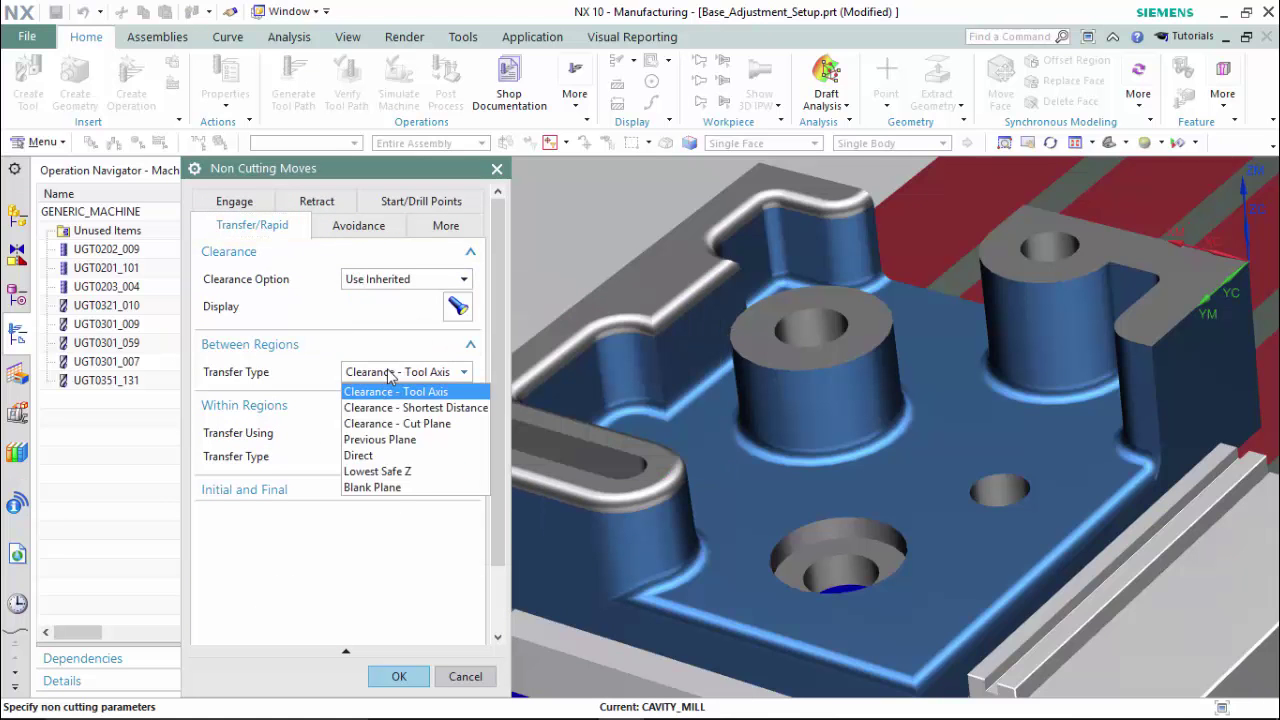
click(414, 474)
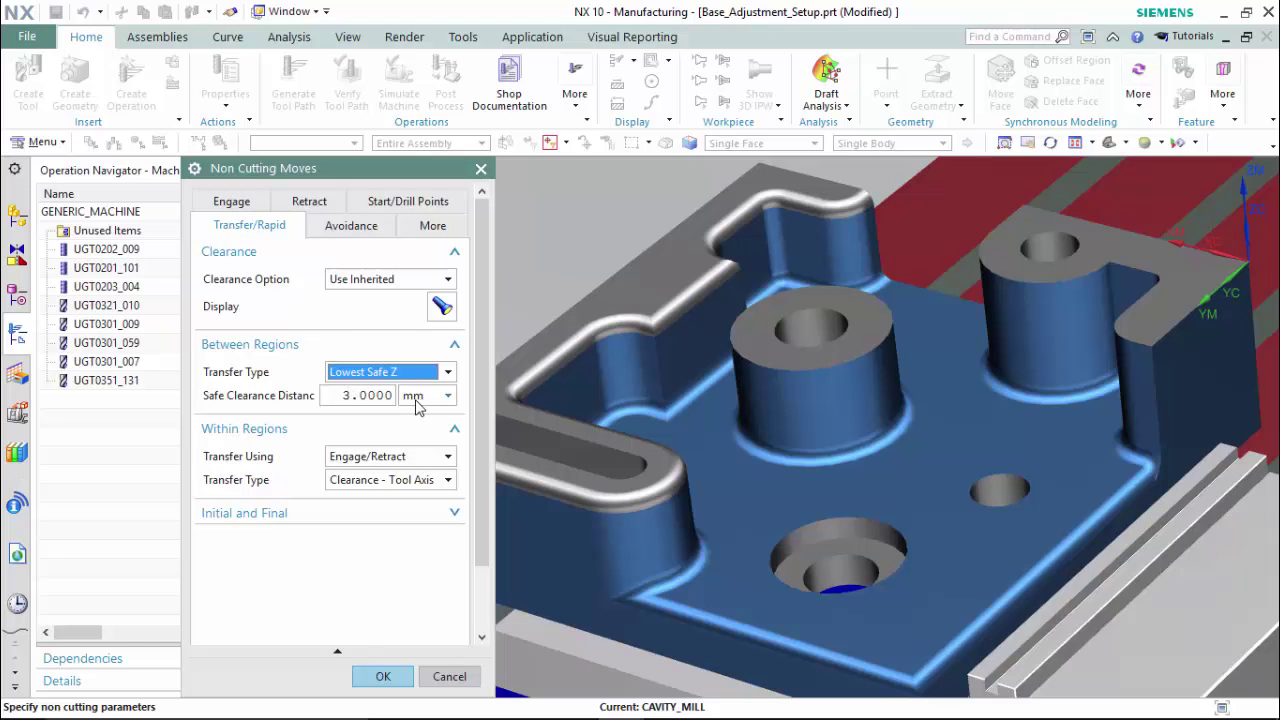
click(383, 677)
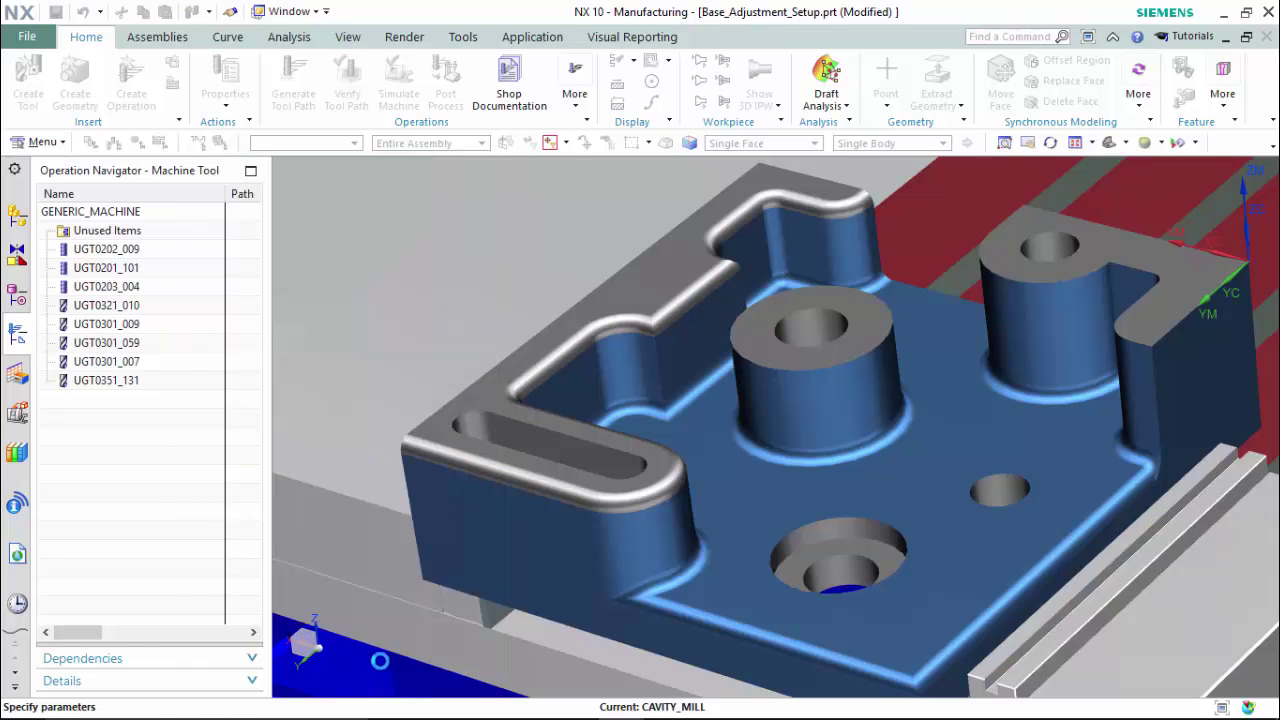
click(369, 677)
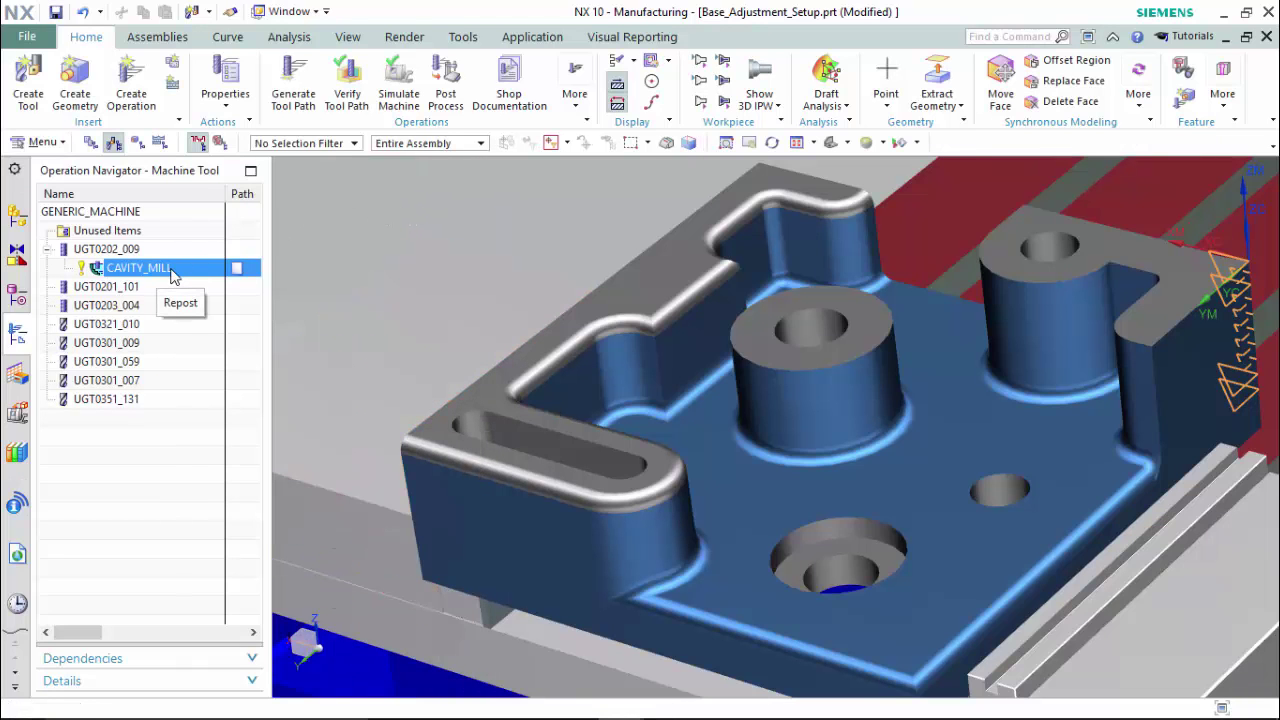
- Copy the CAVITY_MILL operation and paste it twice inside tool UGT0201_101
right_click(163, 268)
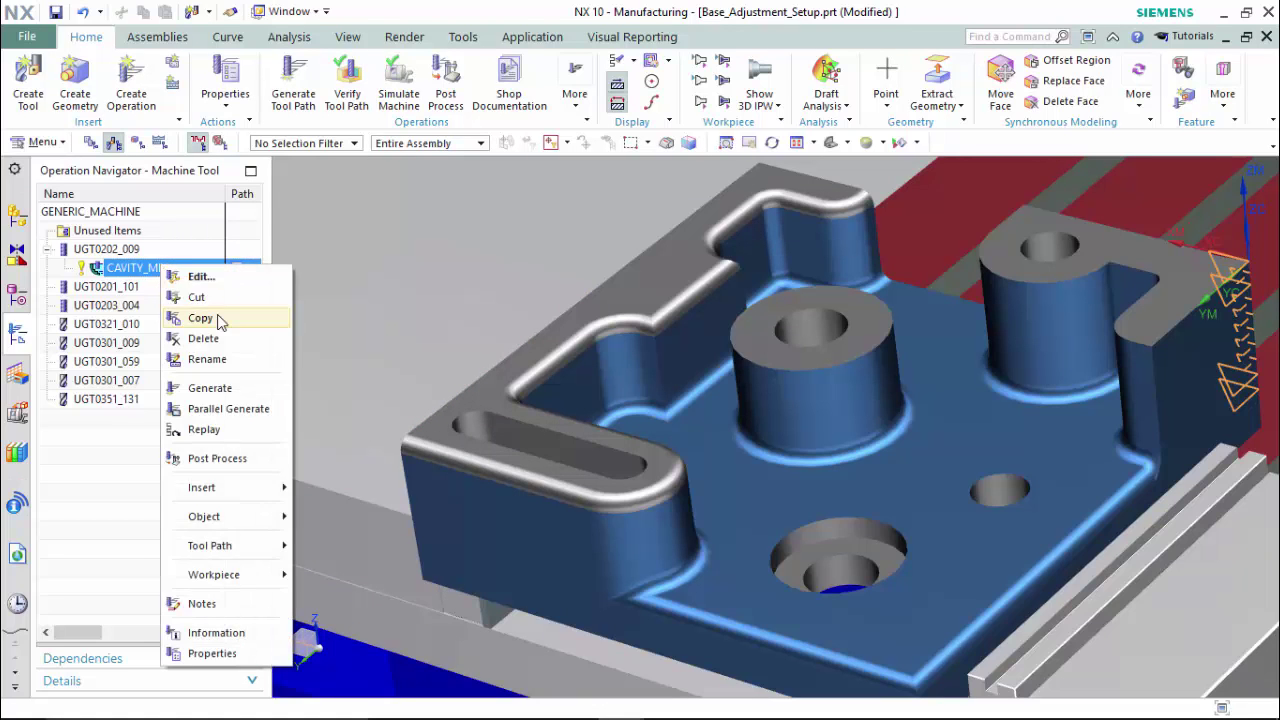
right_click(138, 290)
click(192, 385)
click(137, 288)
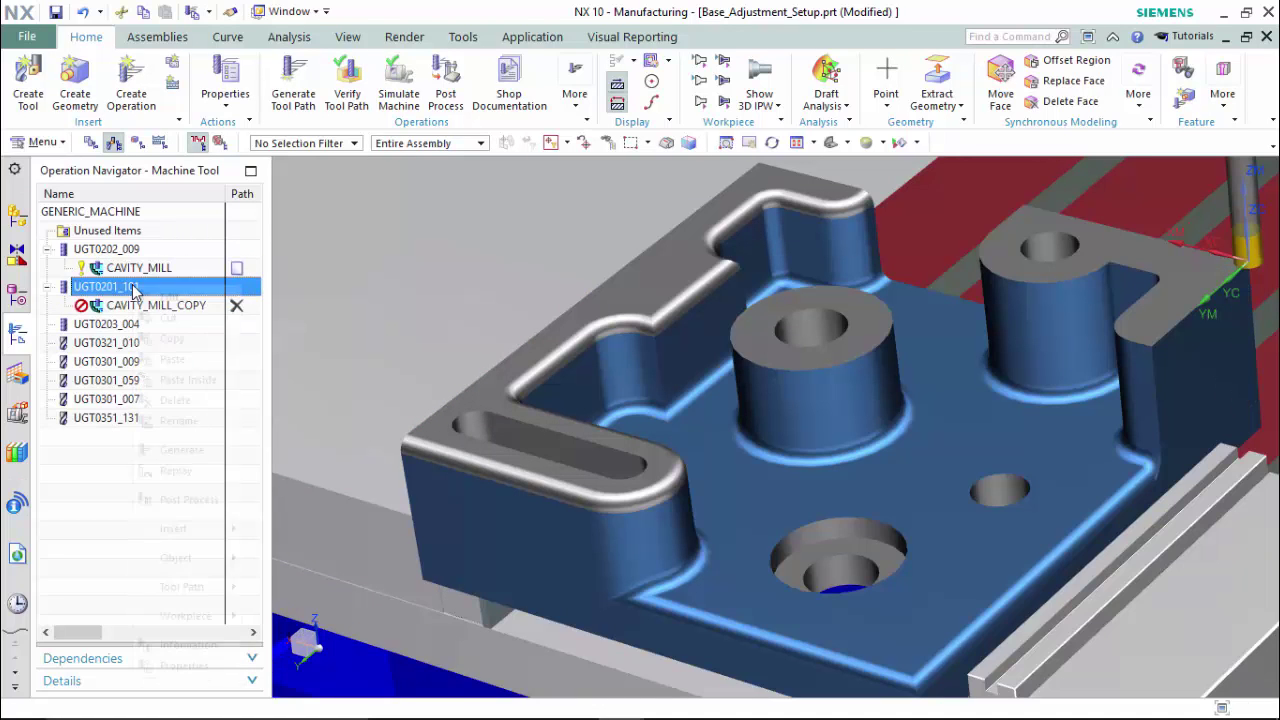
right_click(137, 288)
click(198, 378)
- Set the method of the CAVITY_MILL_COPY operation to MILL_SEMI_FINISH
double_click(163, 305)
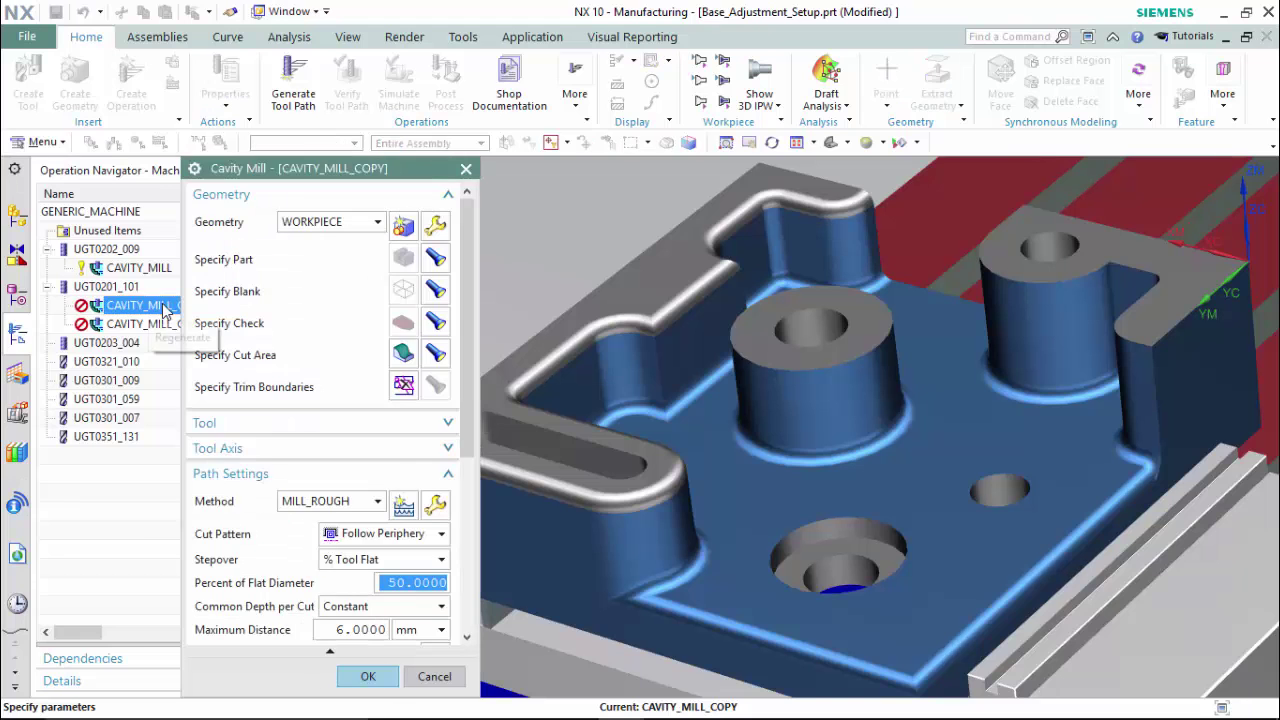
click(350, 501)
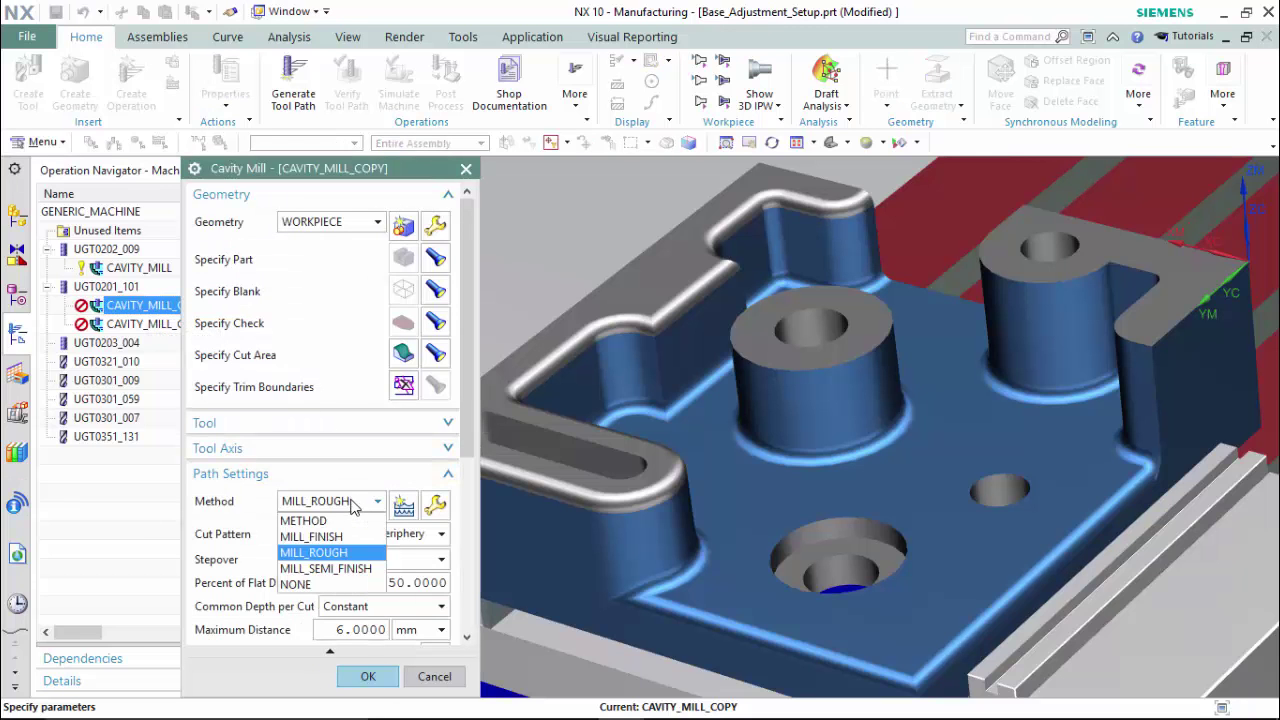
click(345, 568)
click(368, 677)
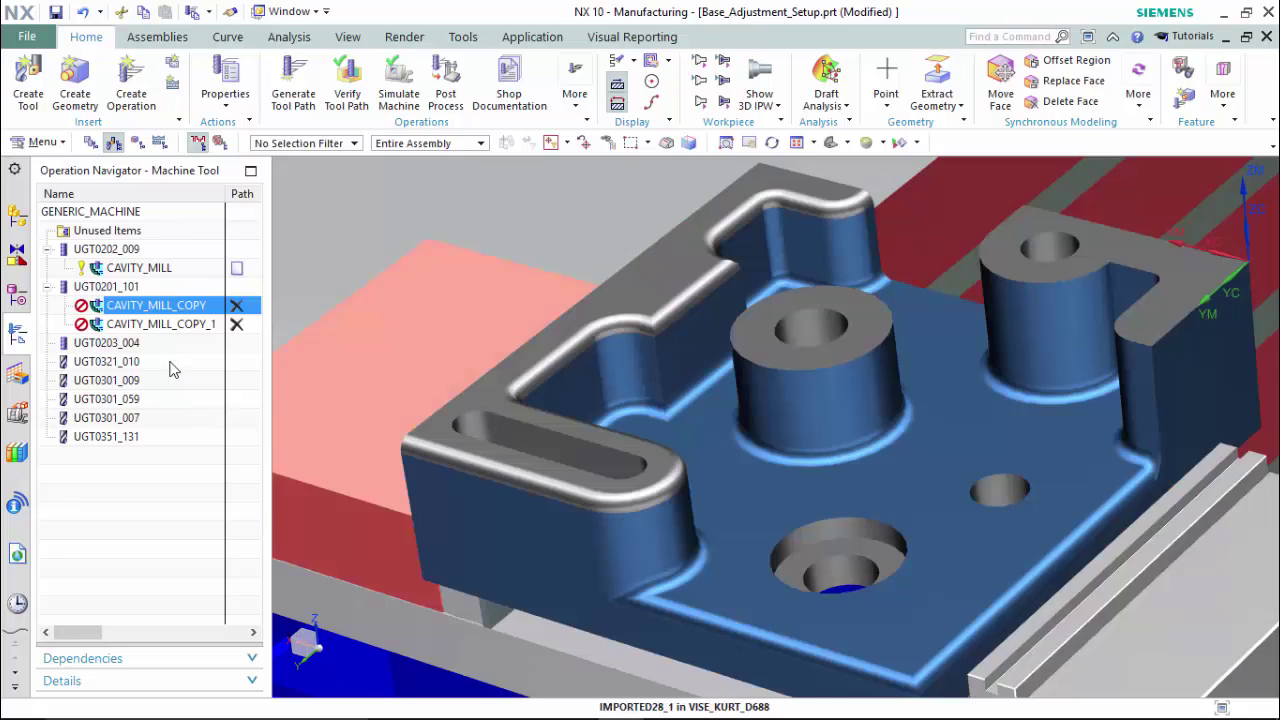
- Set the method of the CAVITY_MILL_COPY_1 operation to MILL_FINISH
click(155, 323)
double_click(155, 323)
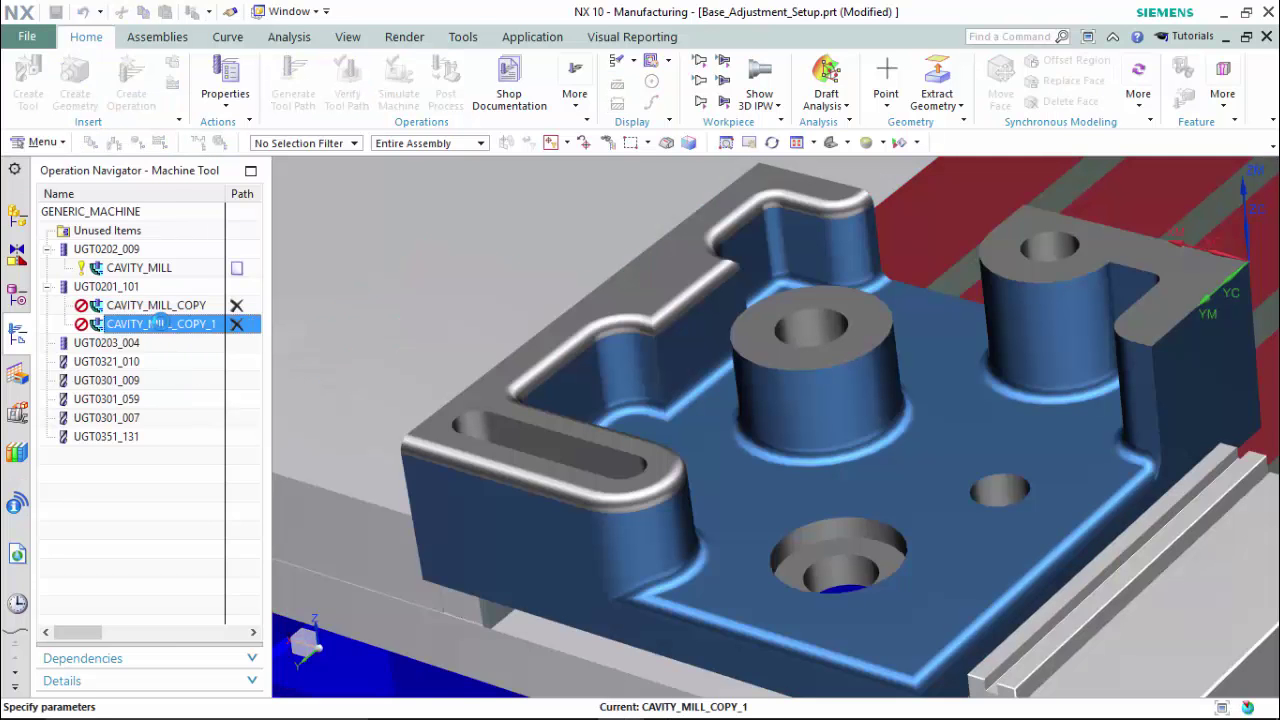
click(355, 501)
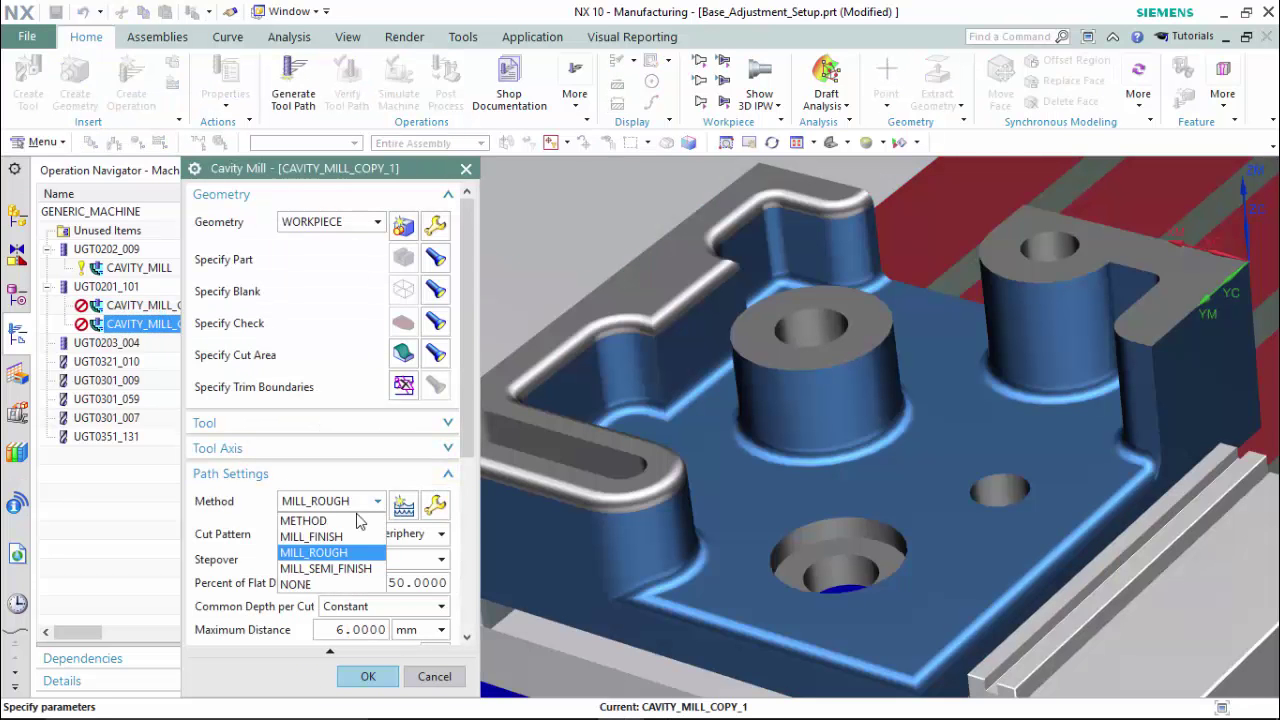
click(355, 537)
click(367, 677)
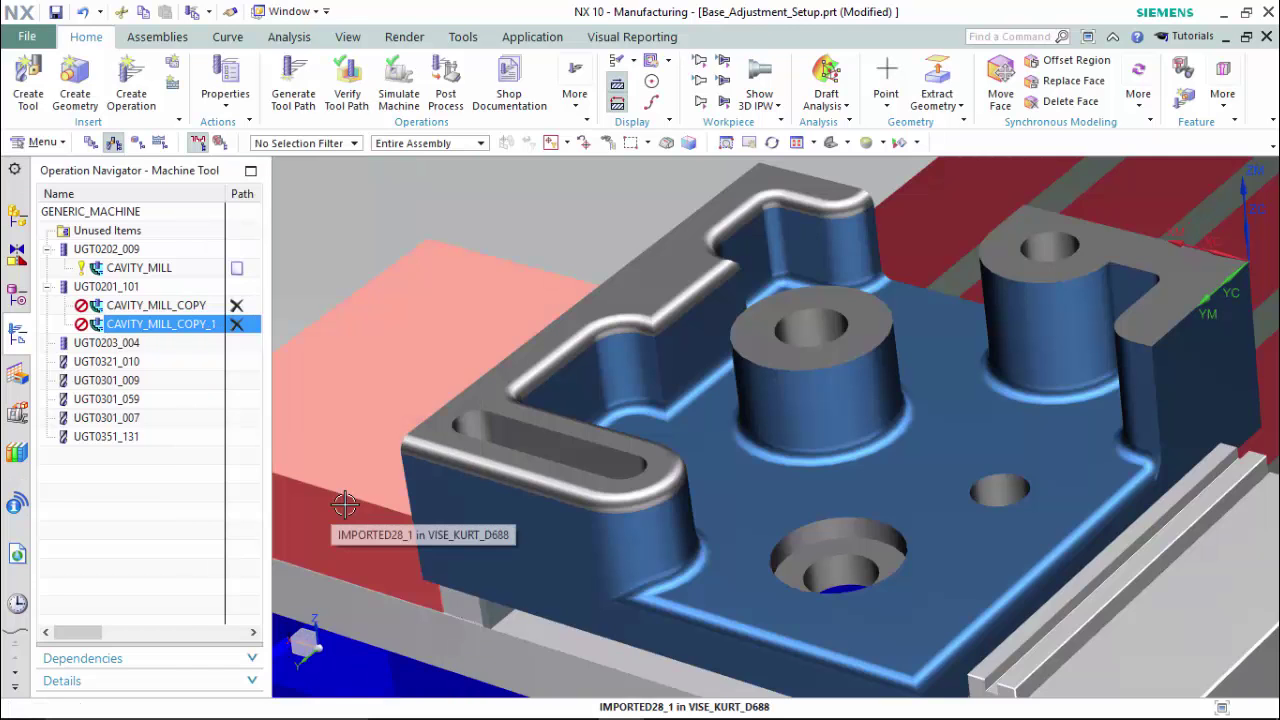
- Create a Zlevel Profile operation under ball-end tool UGT0203_004 with the MILL_FINISH method
right_click(140, 343)
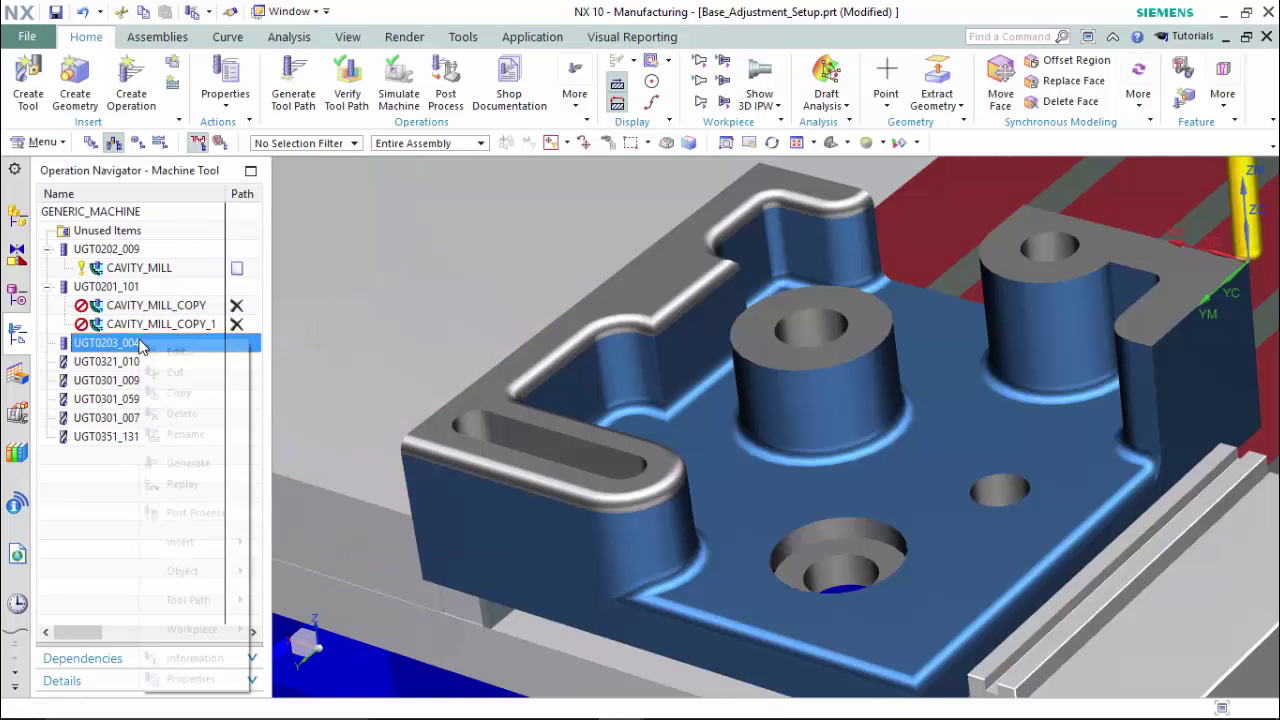
mouse_move(230, 555)
click(300, 549)
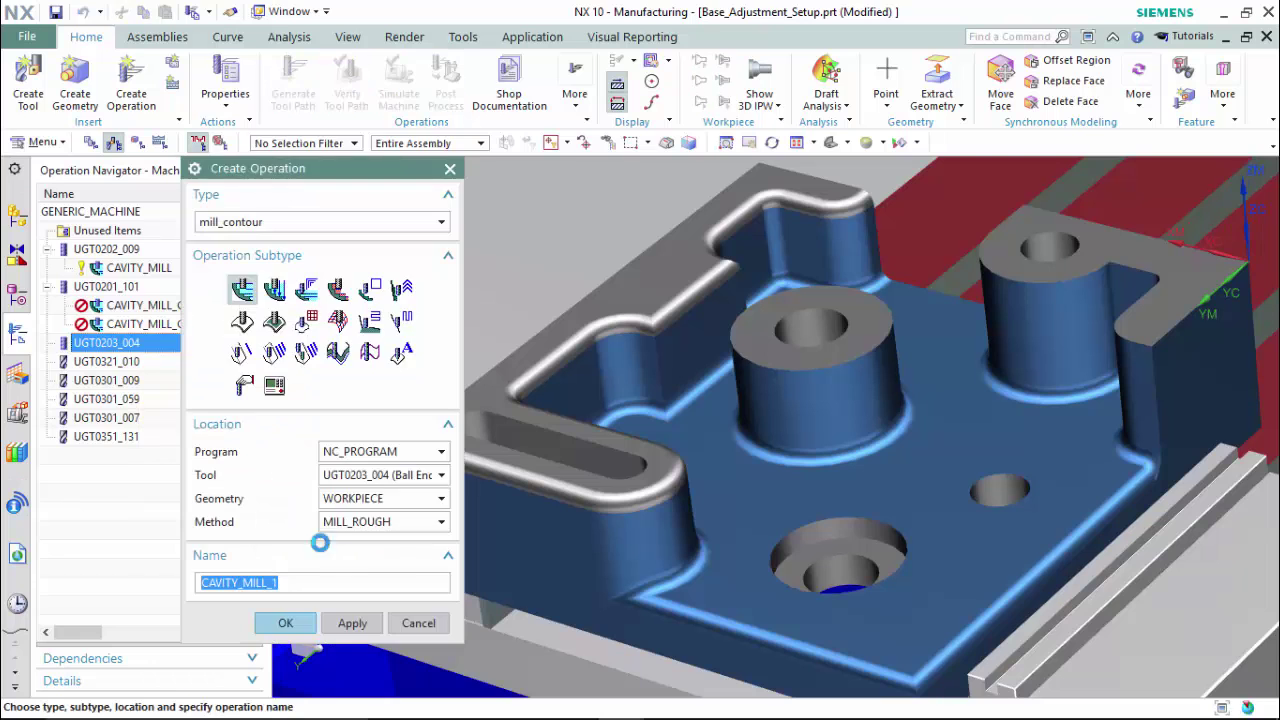
click(370, 289)
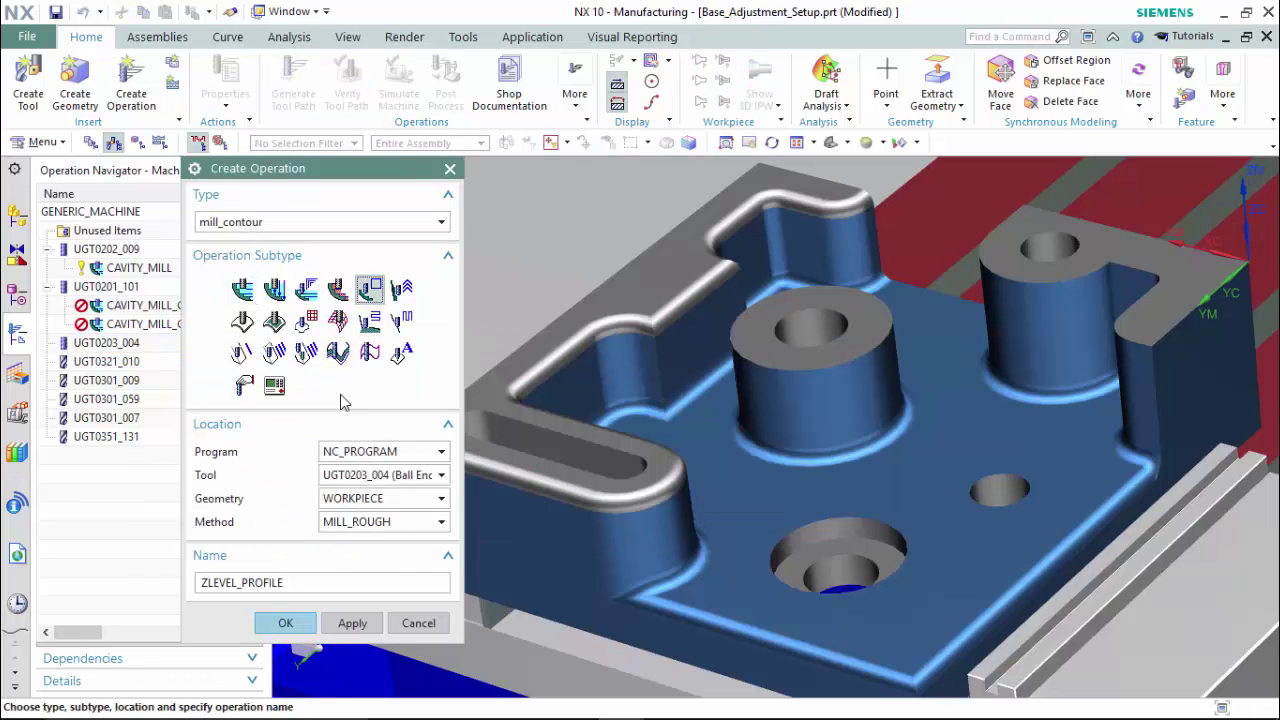
click(372, 521)
click(400, 566)
click(288, 623)
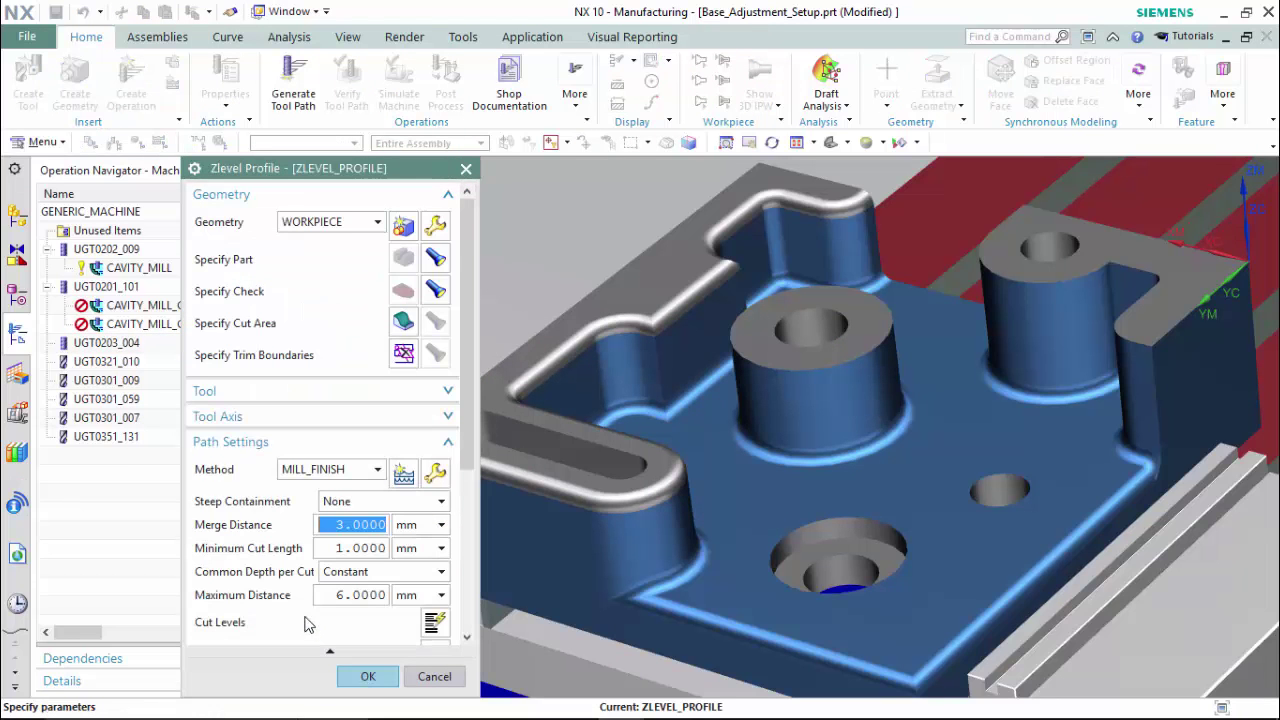
- Start the Zlevel Profile's cut area with the rounded top edges around the slotted arm and its adjoining recess
click(403, 321)
click(560, 420)
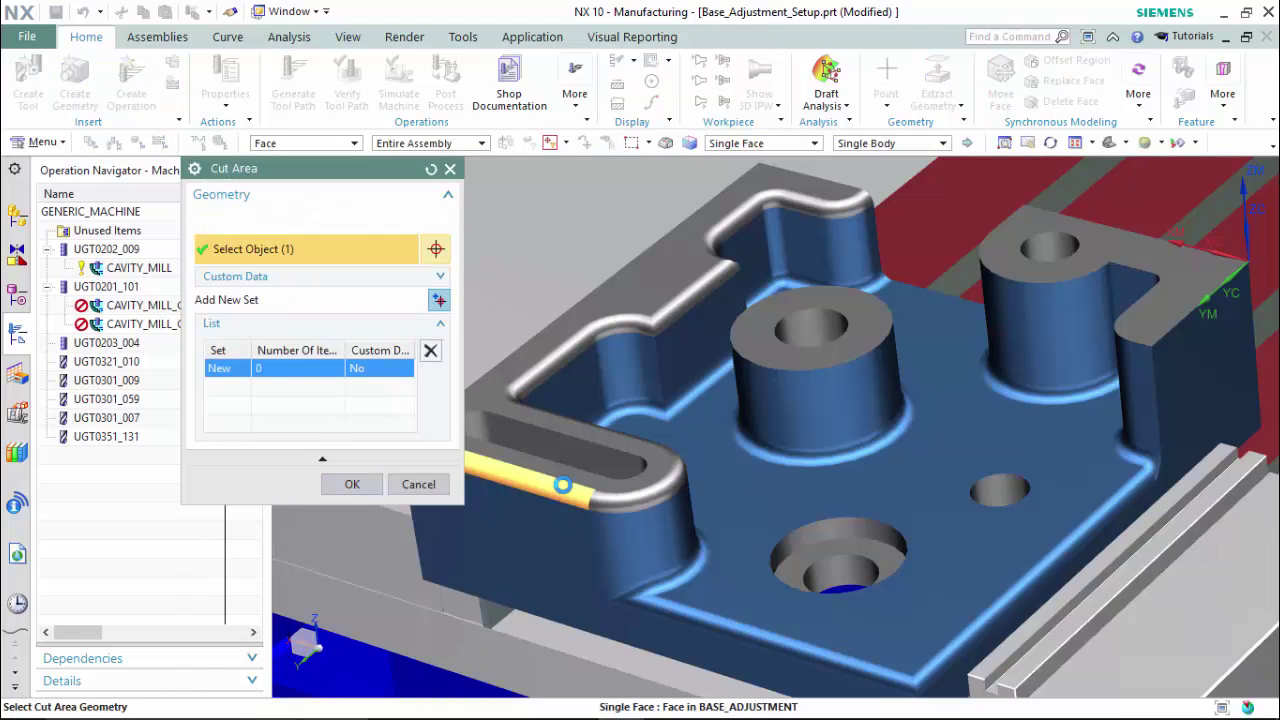
click(614, 423)
click(510, 395)
click(528, 372)
click(575, 340)
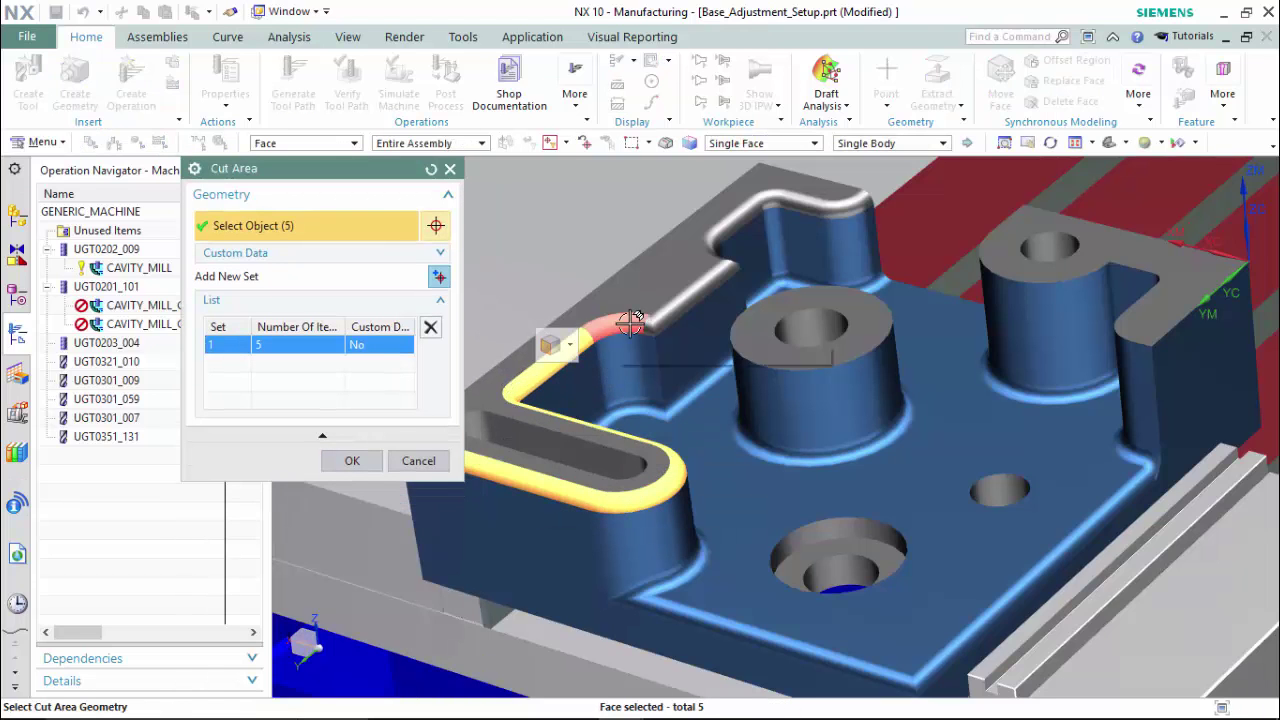
- Add the rounded top edges along the rest of the recess wall and around the far corner recess to the cut area
click(620, 320)
click(665, 300)
click(700, 283)
click(723, 251)
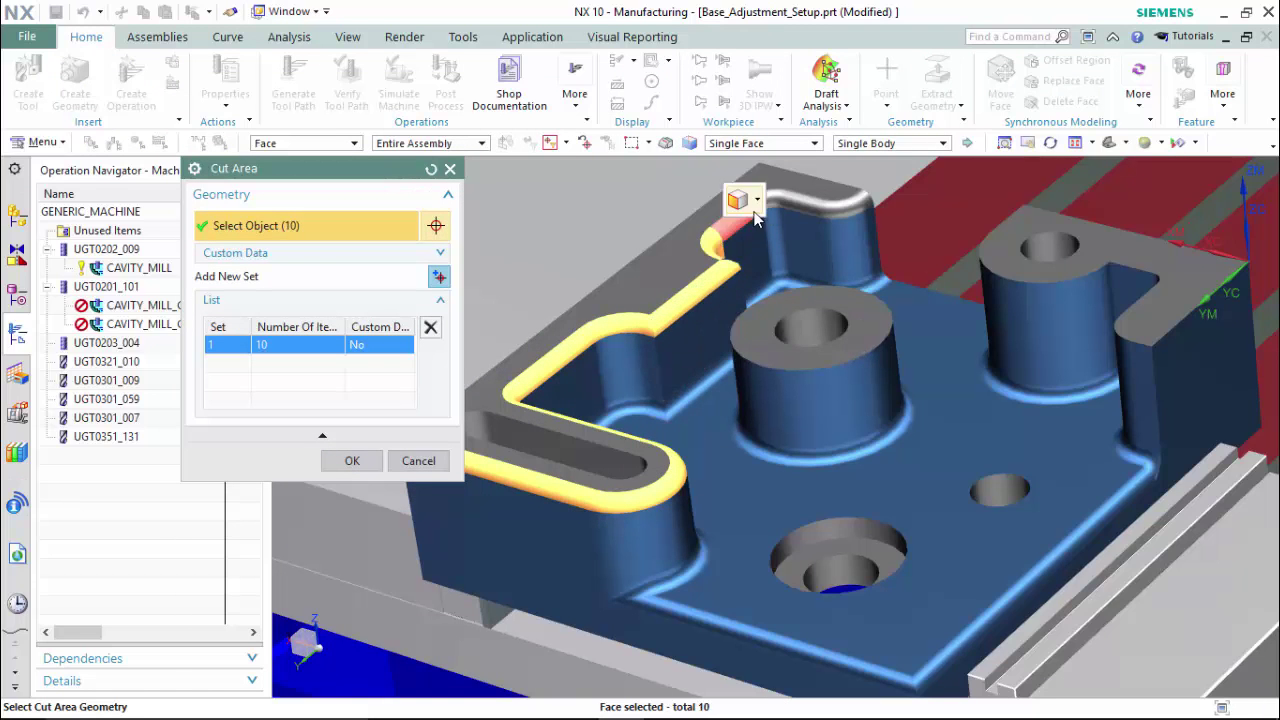
click(760, 215)
click(775, 205)
click(820, 195)
click(845, 195)
click(860, 205)
click(866, 220)
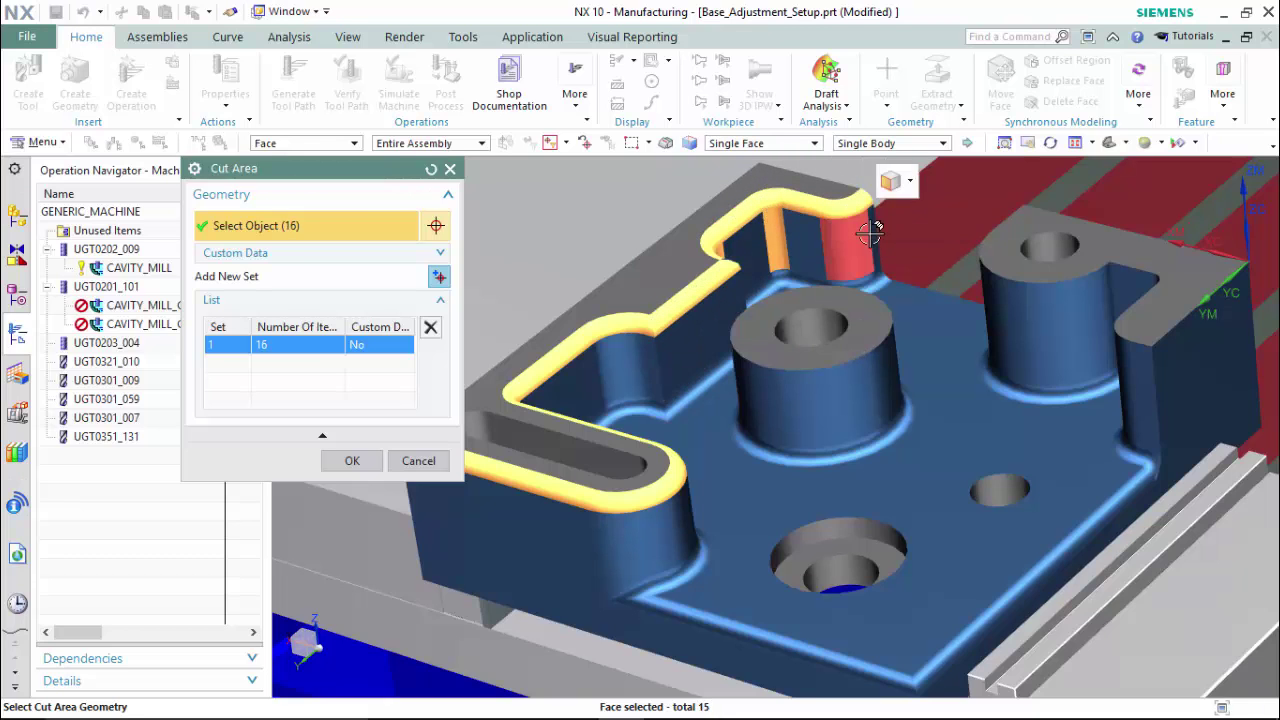
- Add the far corner recess's vertical walls, rounded corners and base fillets to the Zlevel Profile's cut area
click(873, 236)
click(840, 262)
click(805, 255)
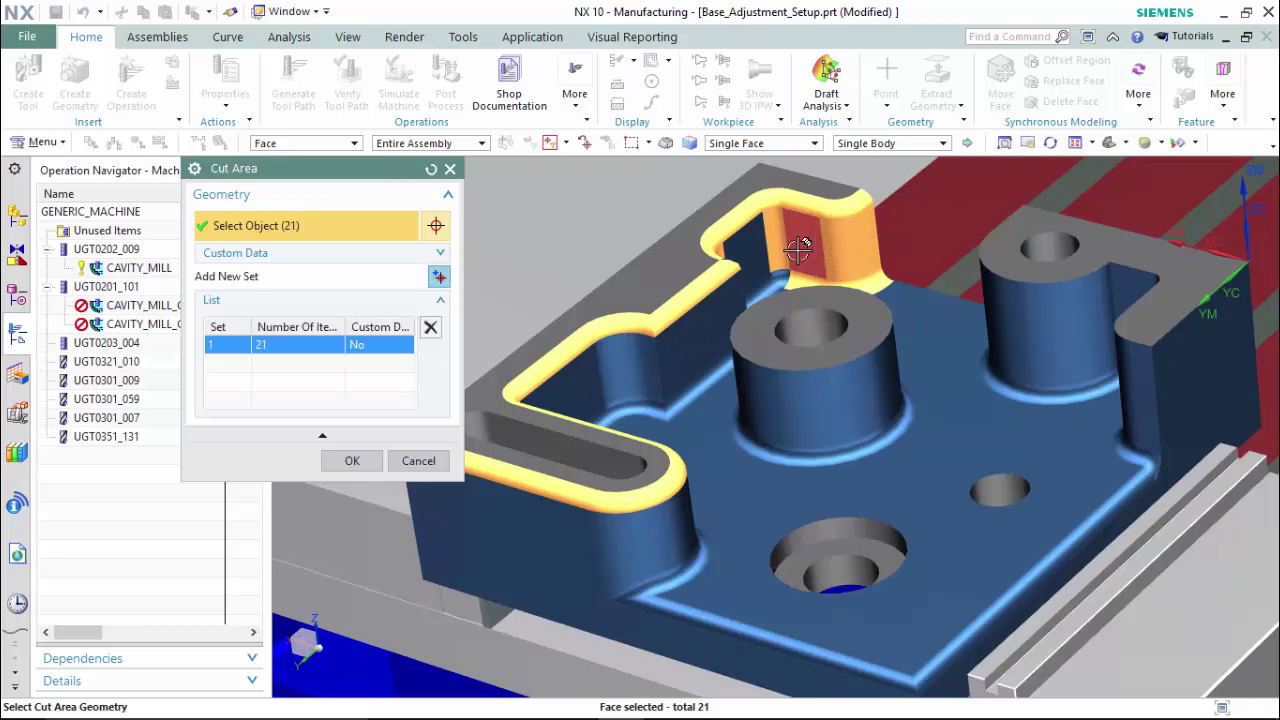
click(760, 250)
click(765, 272)
click(789, 257)
- Add the middle and near recesses' vertical walls, rounded corners and base fillets to the Zlevel Profile's cut area
click(645, 352)
click(630, 370)
click(570, 385)
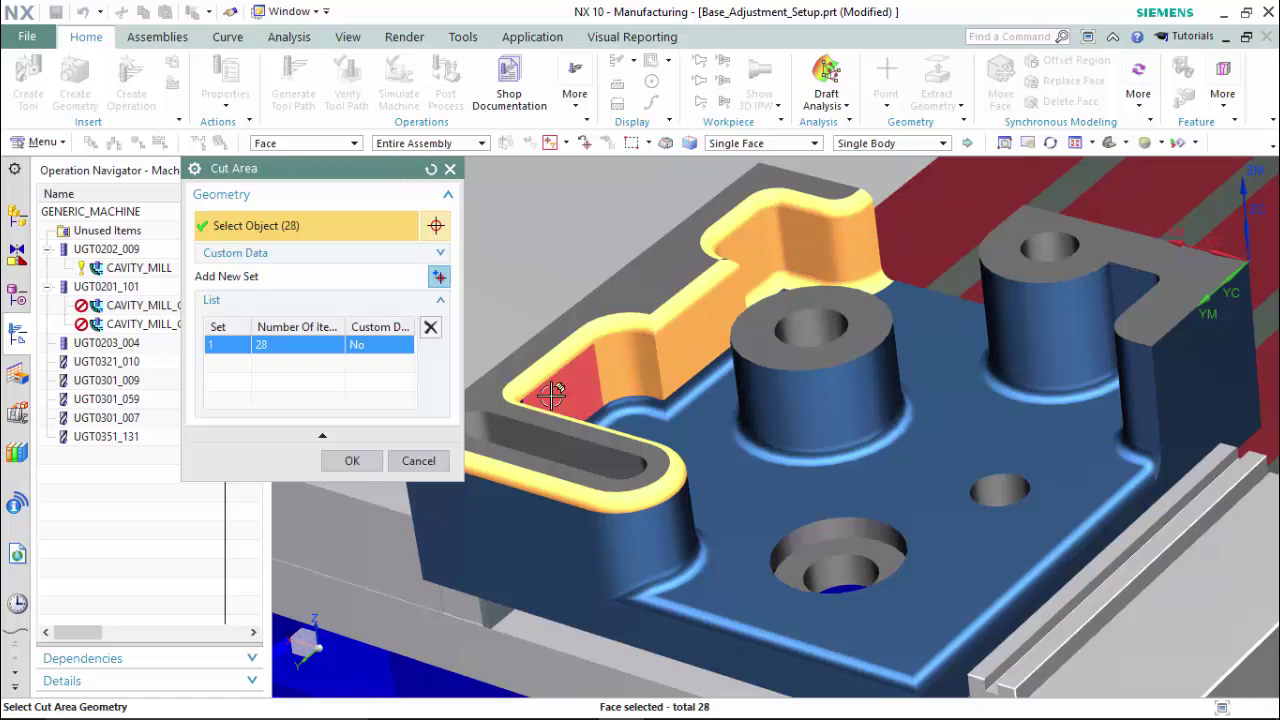
click(560, 400)
click(600, 410)
click(645, 400)
click(690, 385)
click(720, 395)
- Add the central boss's outer wall and base fillet, the arm end's base fillet and the floor's outer edge blends to the cut area
click(816, 403)
click(808, 449)
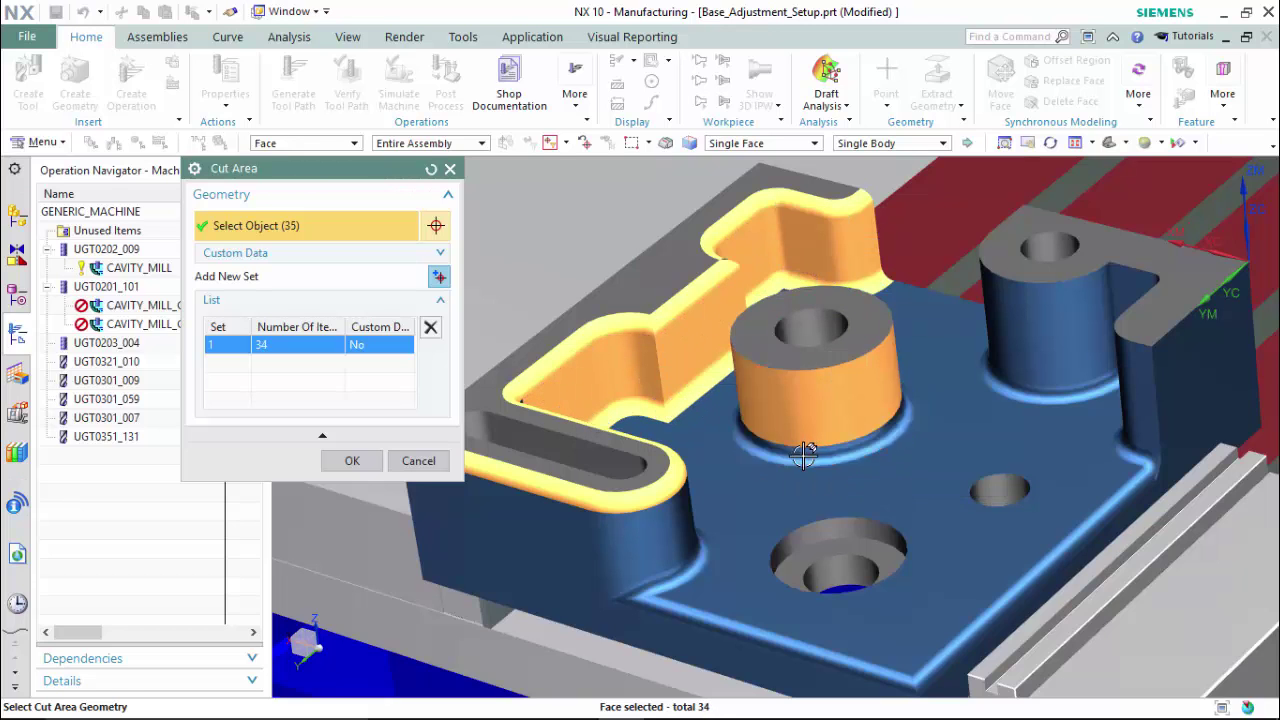
click(677, 580)
click(663, 566)
click(635, 592)
click(952, 648)
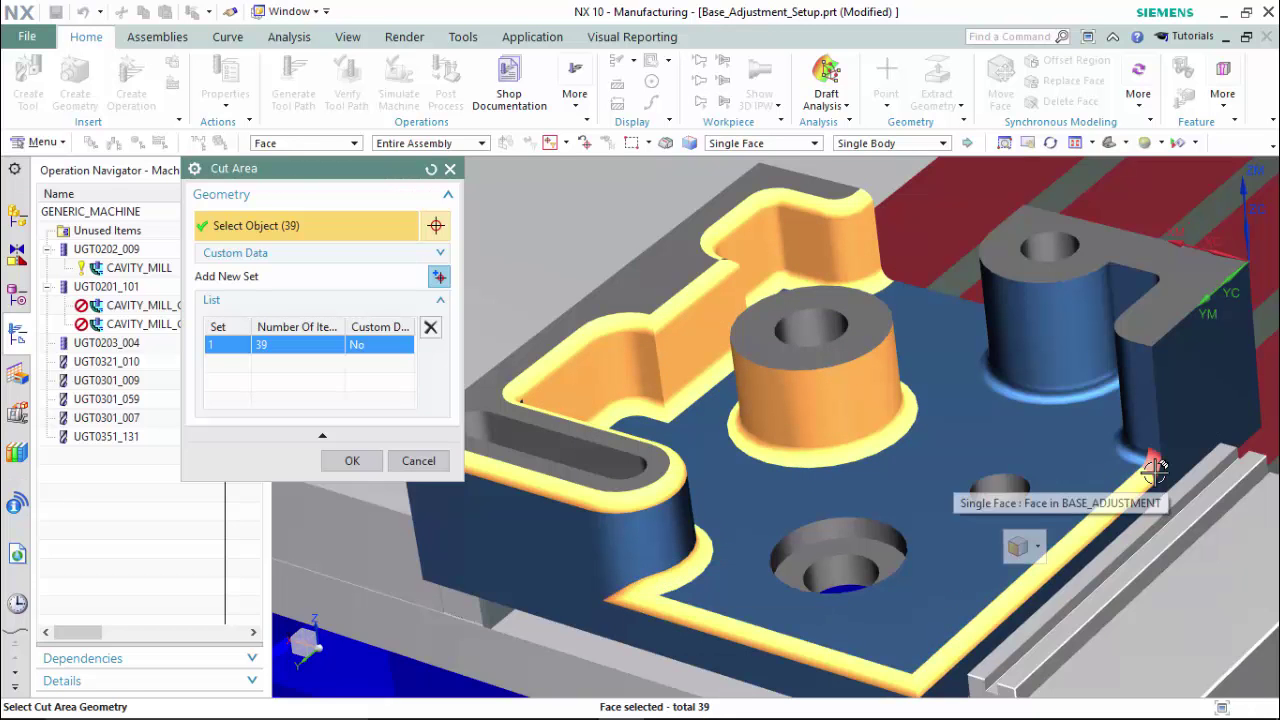
- Add the near corner post's inner walls, rounded corner and base fillets to the cut area
click(1140, 457)
click(1157, 409)
click(1151, 343)
click(1135, 375)
click(1140, 440)
- Add the corner boss's outer wall, its adjoining wall and their base fillets to the cut area
middle_drag(1036, 408, 1088, 380)
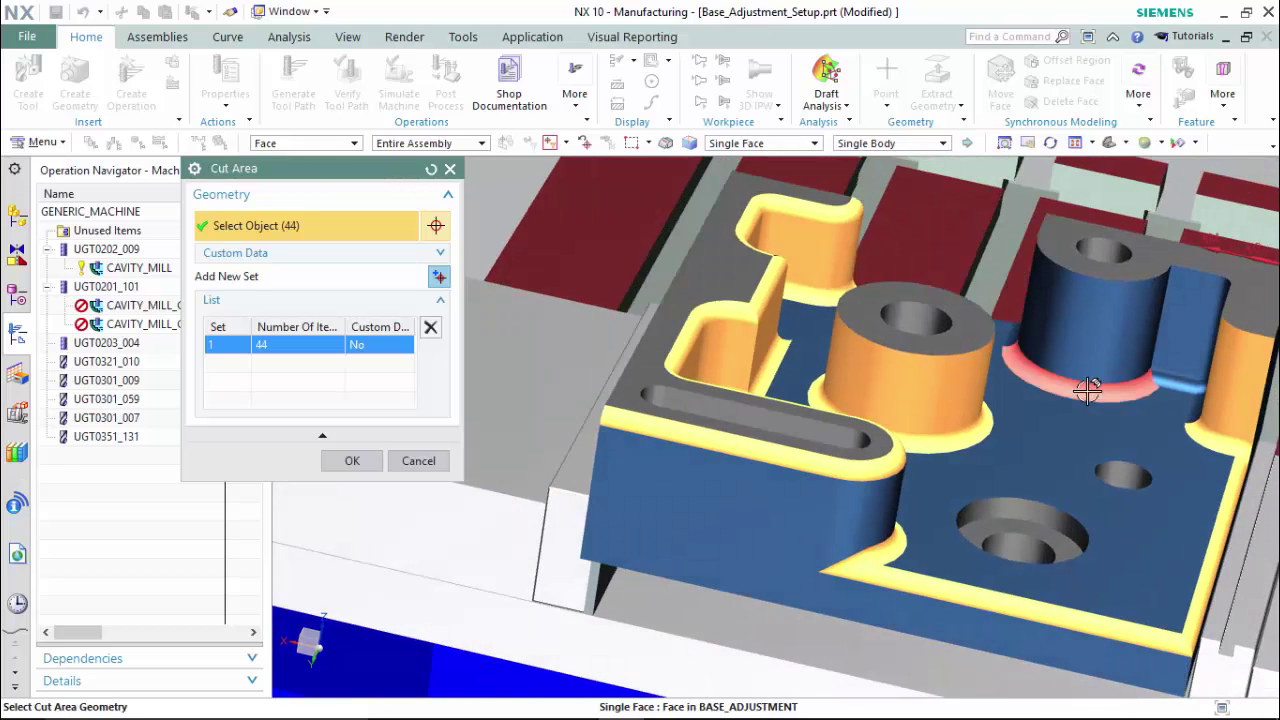
click(1088, 380)
click(1208, 349)
click(1214, 380)
click(1212, 300)
click(1209, 343)
click(1080, 300)
click(1023, 347)
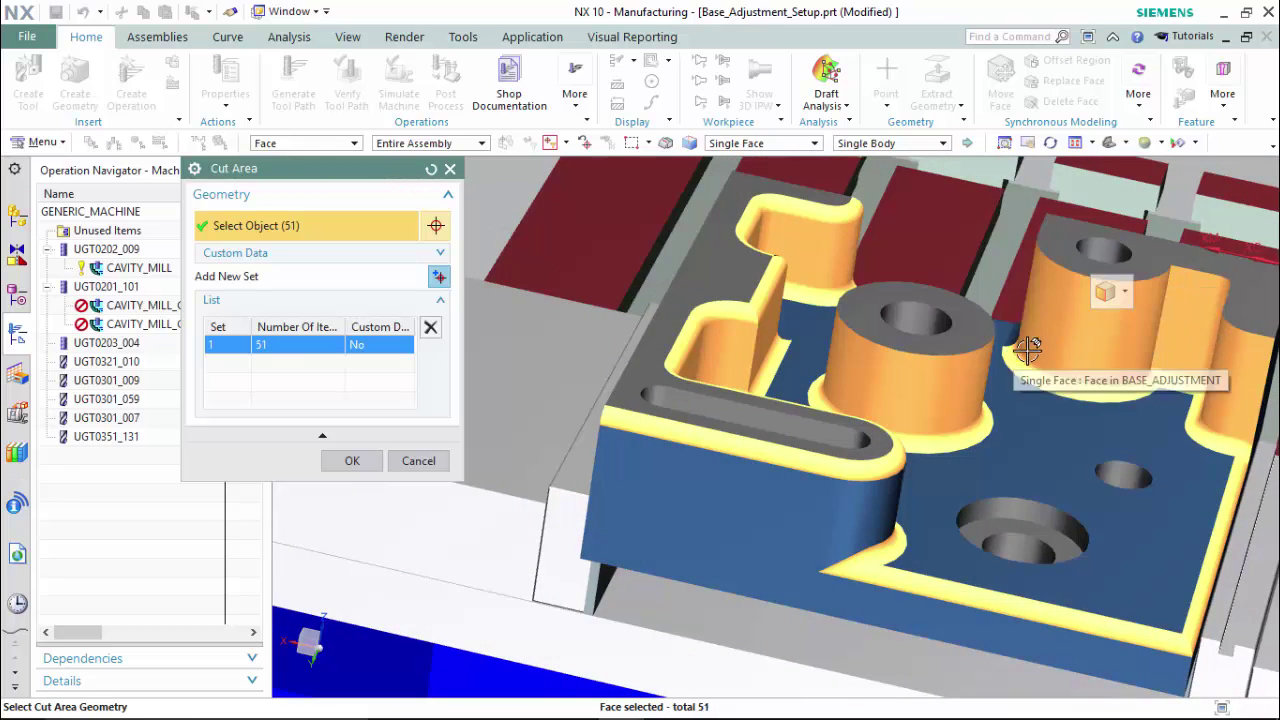
- Add the slotted arm's outer and inner side walls, its inner corner fillet and the slot's walls to the cut area
middle_drag(1023, 347, 639, 505)
click(639, 505)
click(706, 420)
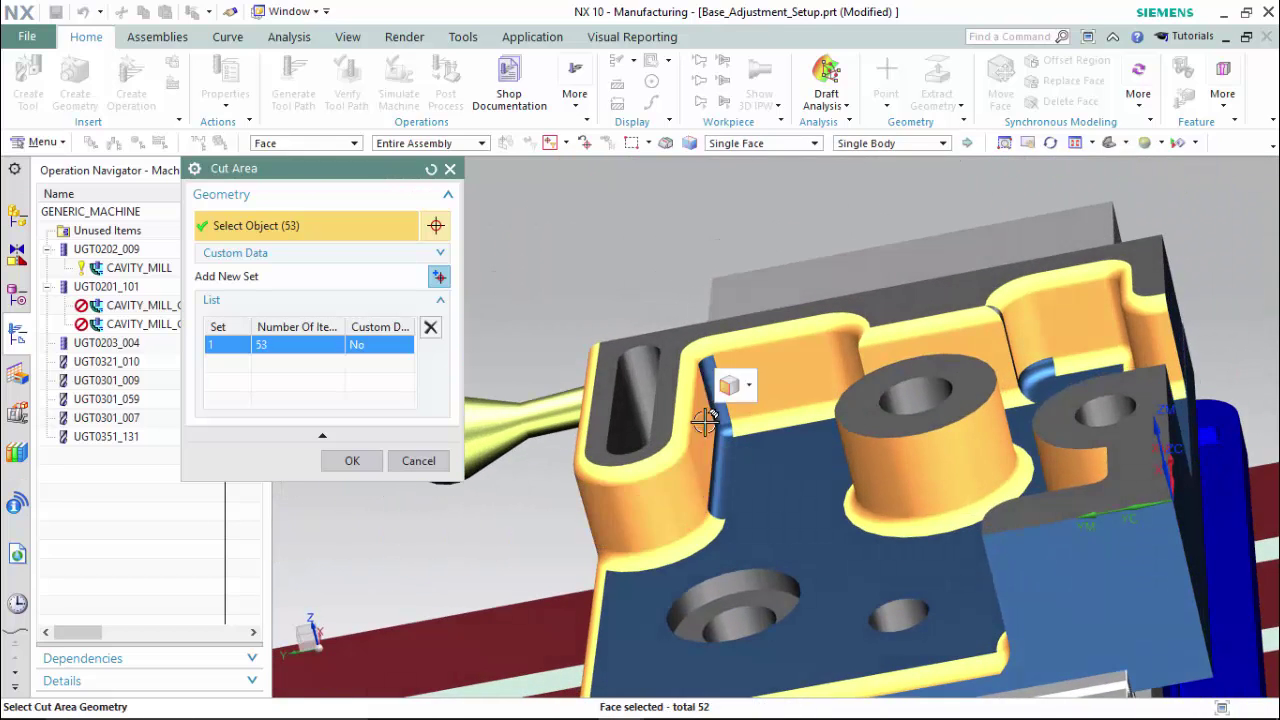
click(726, 429)
click(709, 400)
click(625, 420)
click(655, 380)
click(639, 404)
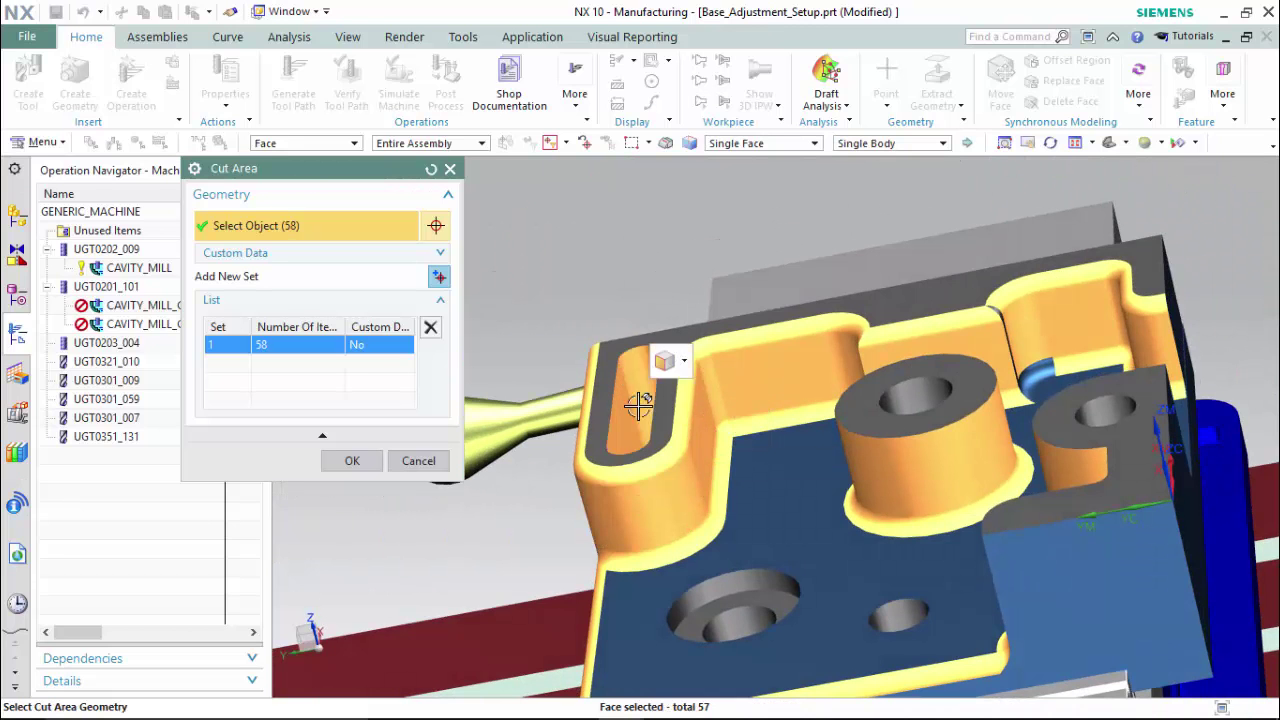
- Add the far recess's missed corner wall, base fillet and narrow sliver face to the cut area
click(1040, 350)
click(1037, 337)
scroll(1030, 340, up, 3)
click(970, 342)
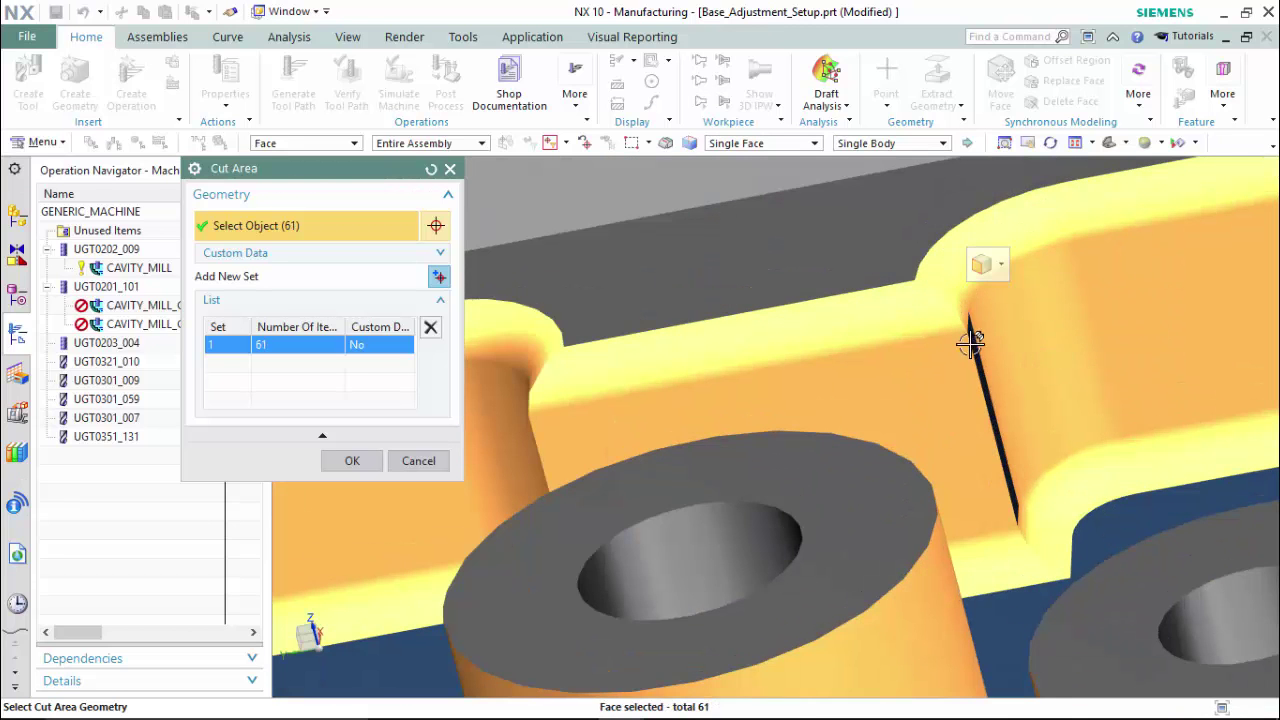
click(972, 342)
- Add the last missed faces, including the slot's rounded end, and accept the Zlevel Profile's cut area
scroll(975, 343, down, 5)
middle_drag(975, 343, 970, 290)
click(970, 290)
click(795, 265)
middle_drag(795, 265, 749, 517)
click(862, 505)
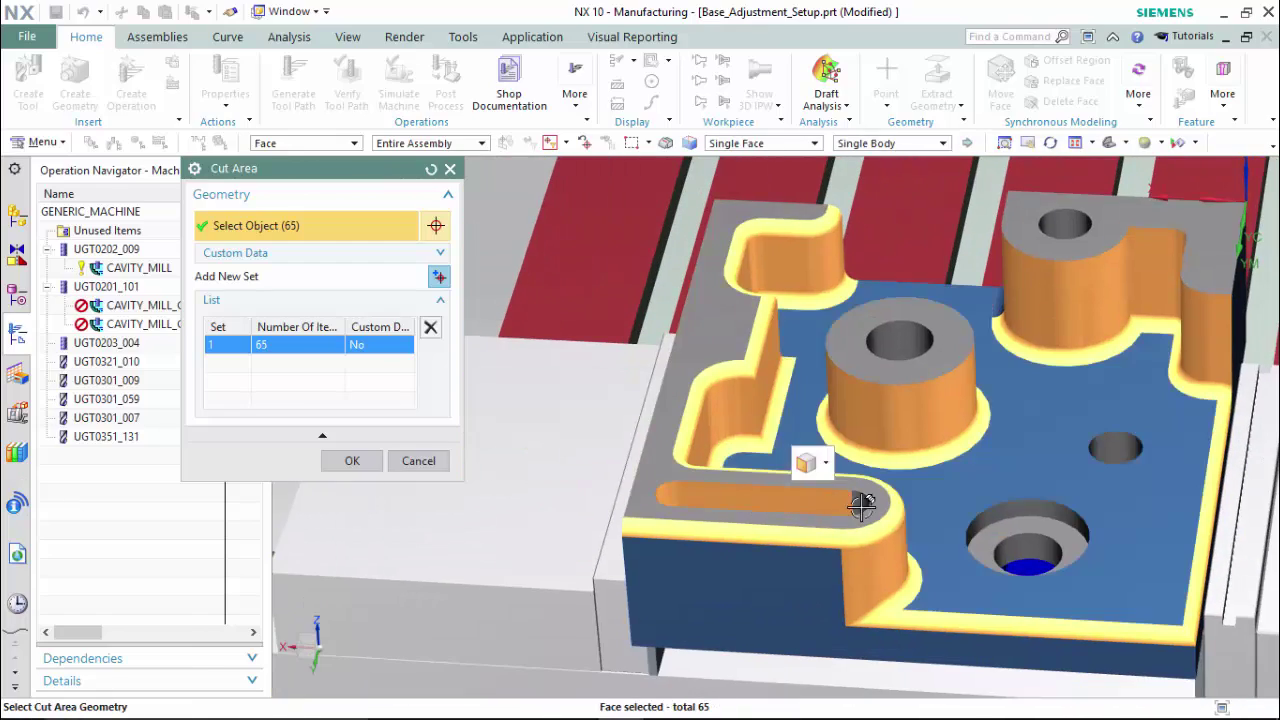
middle_drag(732, 449, 574, 214)
click(370, 458)
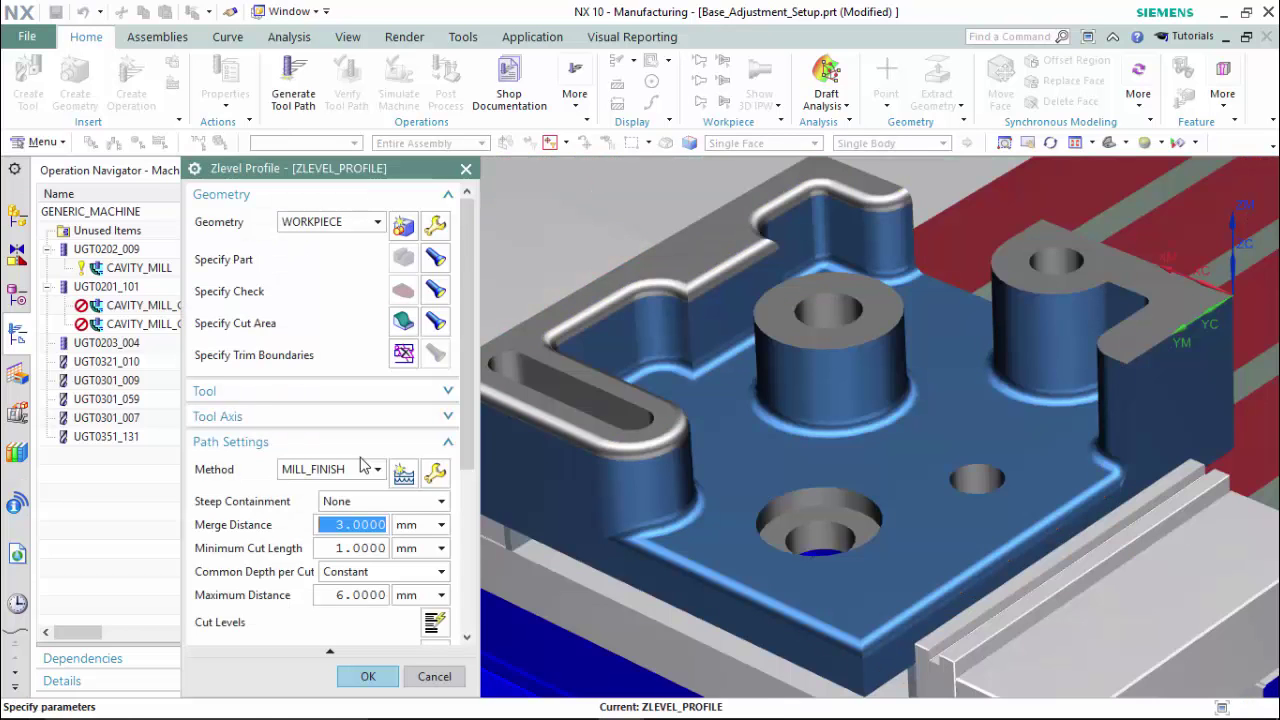
- Set the Zlevel Profile's common depth per cut to Scallop with a maximum scallop height of 0.05
click(373, 578)
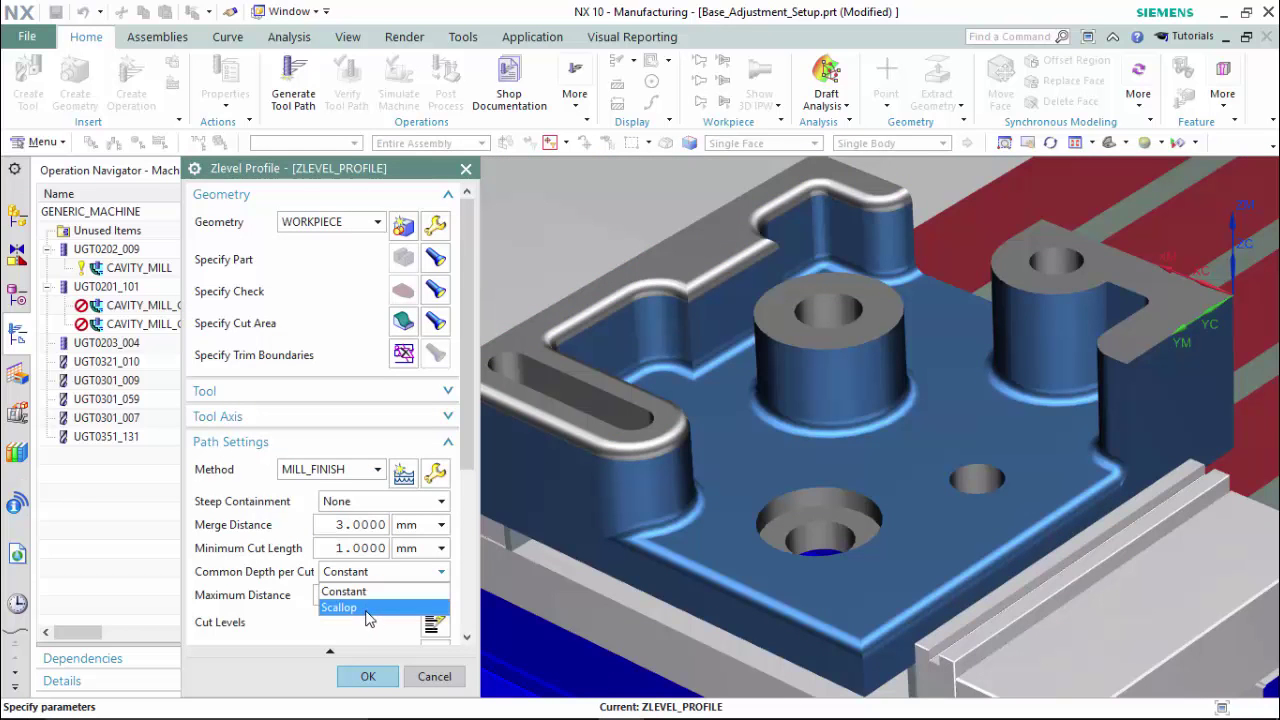
click(366, 607)
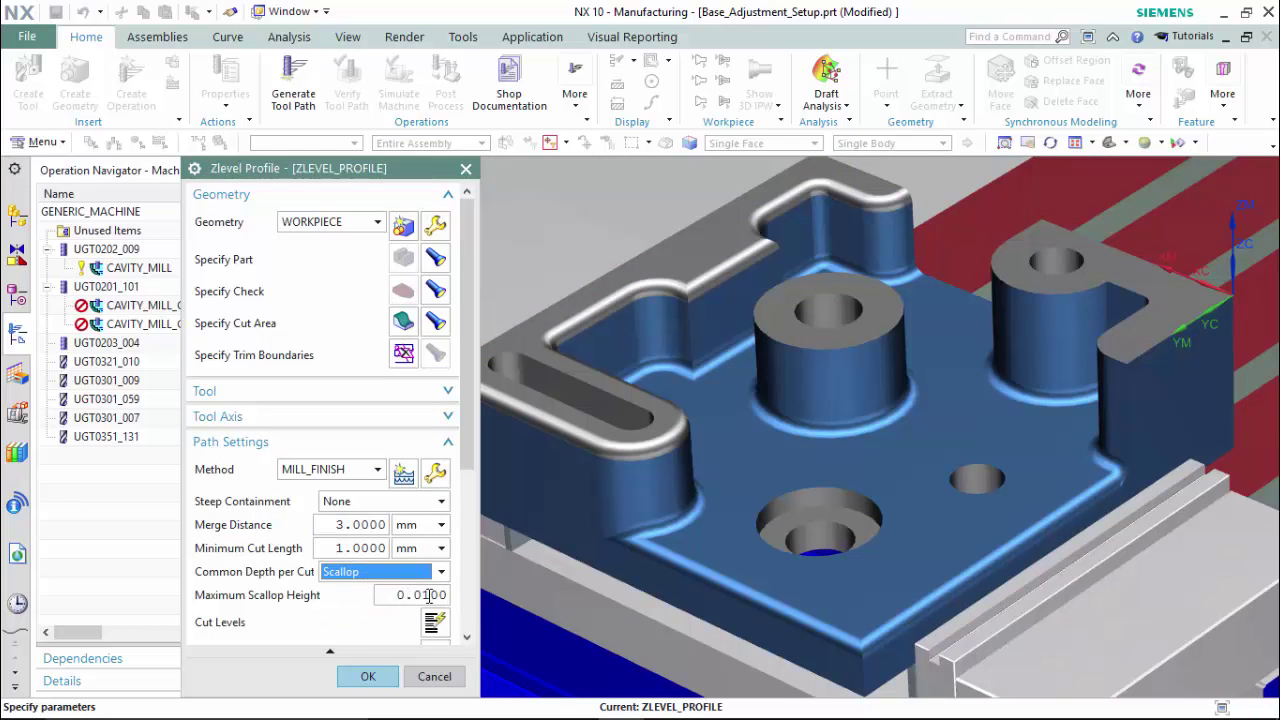
text(5)
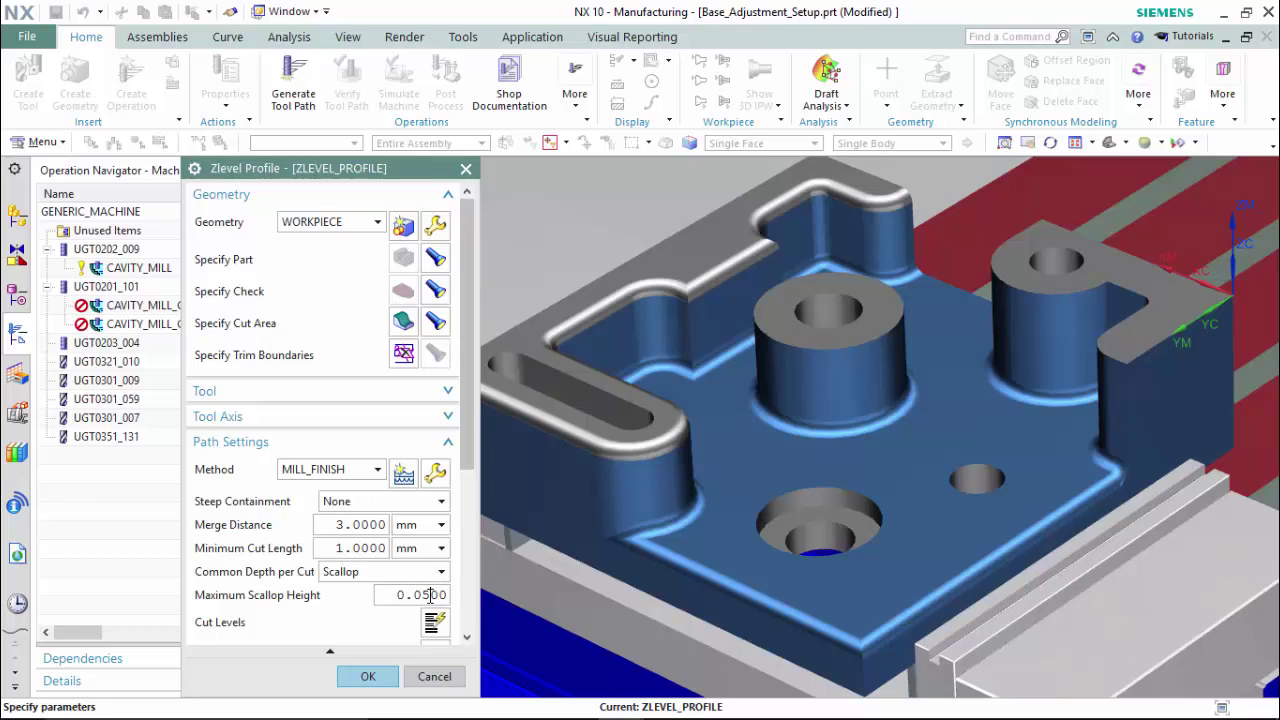
scroll(310, 568, down, 3)
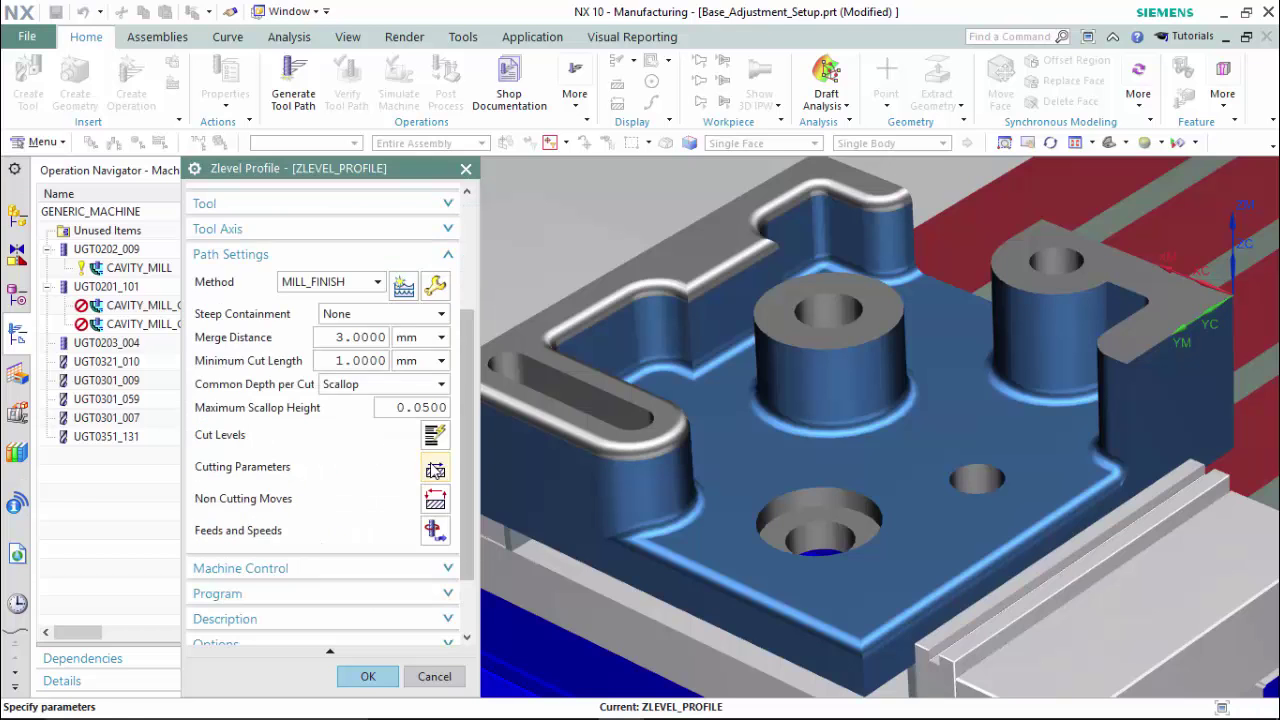
- Set the cutting parameters' level-to-level connection to Direct on Part
click(430, 462)
click(241, 201)
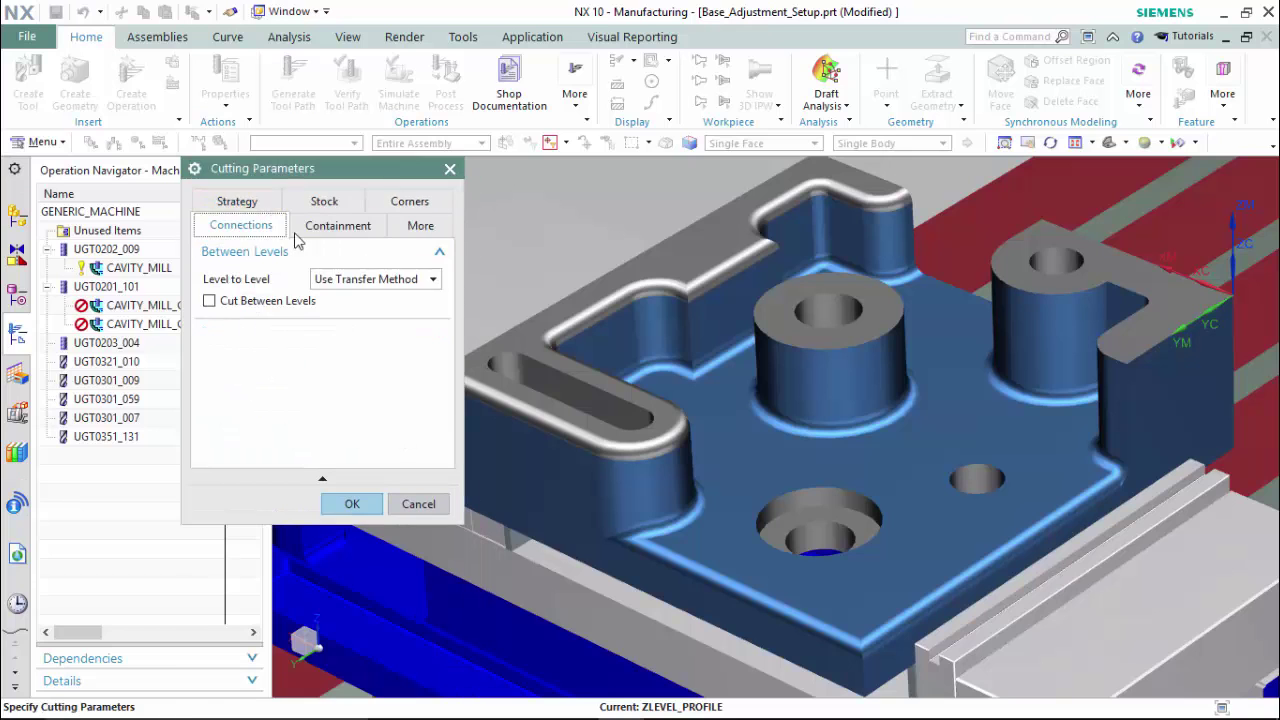
click(375, 279)
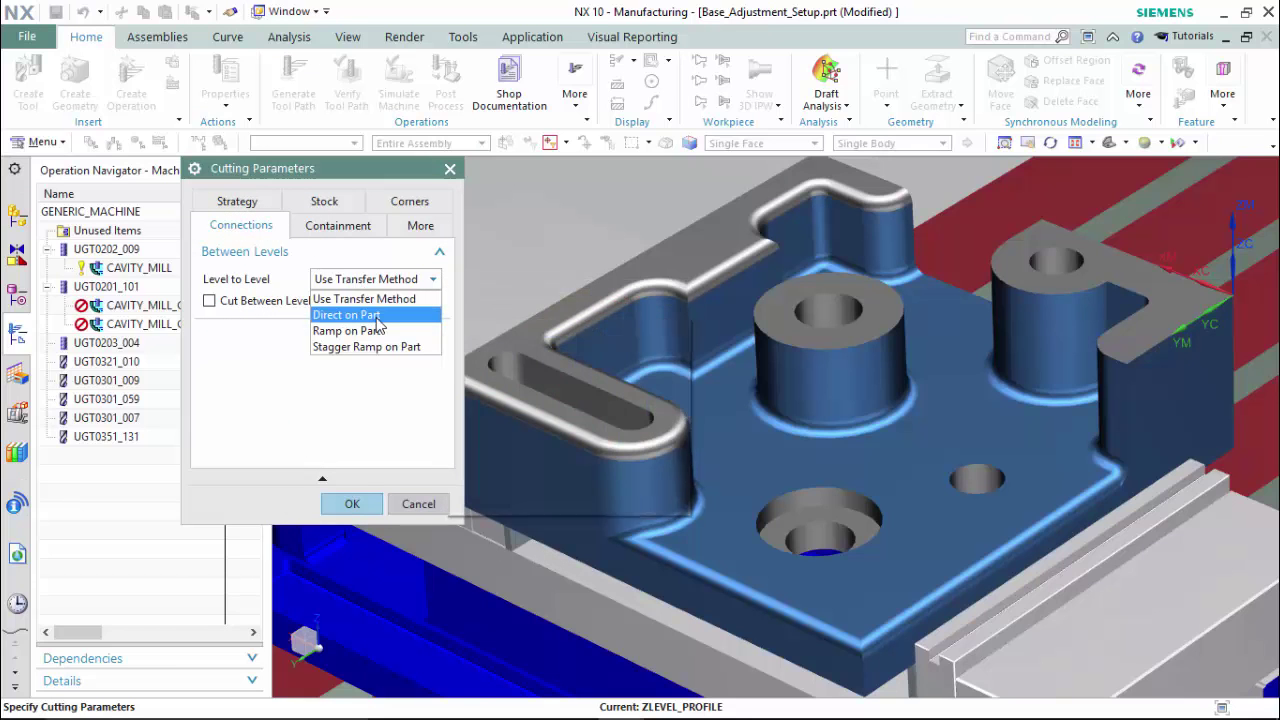
click(377, 316)
click(352, 503)
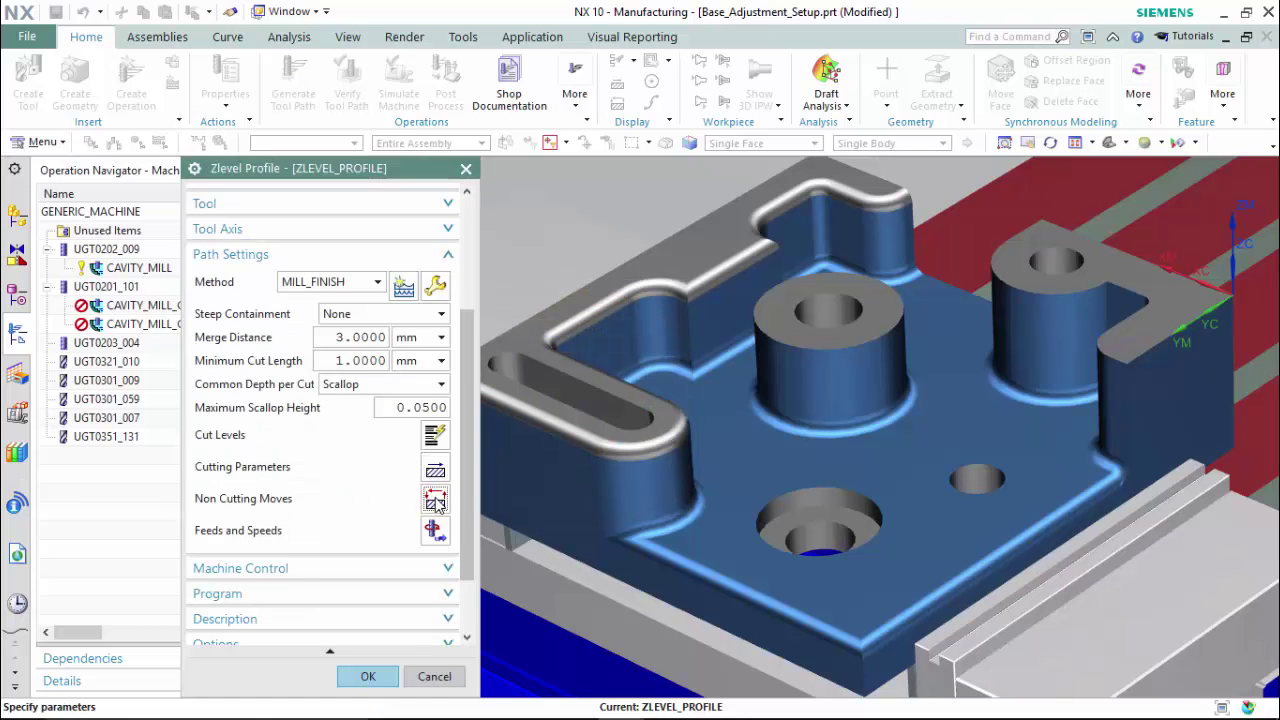
- Set the non-cutting transfer type between regions to Lowest Safe Z and accept the Zlevel Profile operation
click(435, 500)
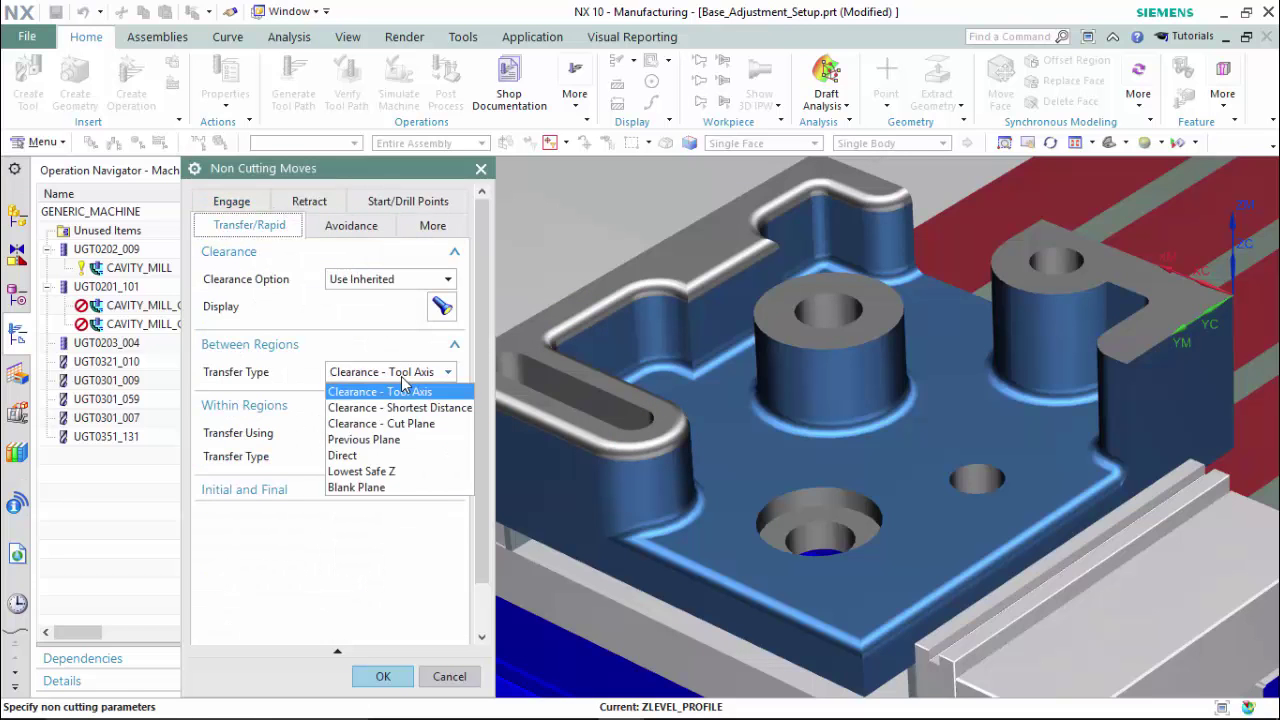
click(412, 471)
click(370, 674)
scroll(340, 400, down, 3)
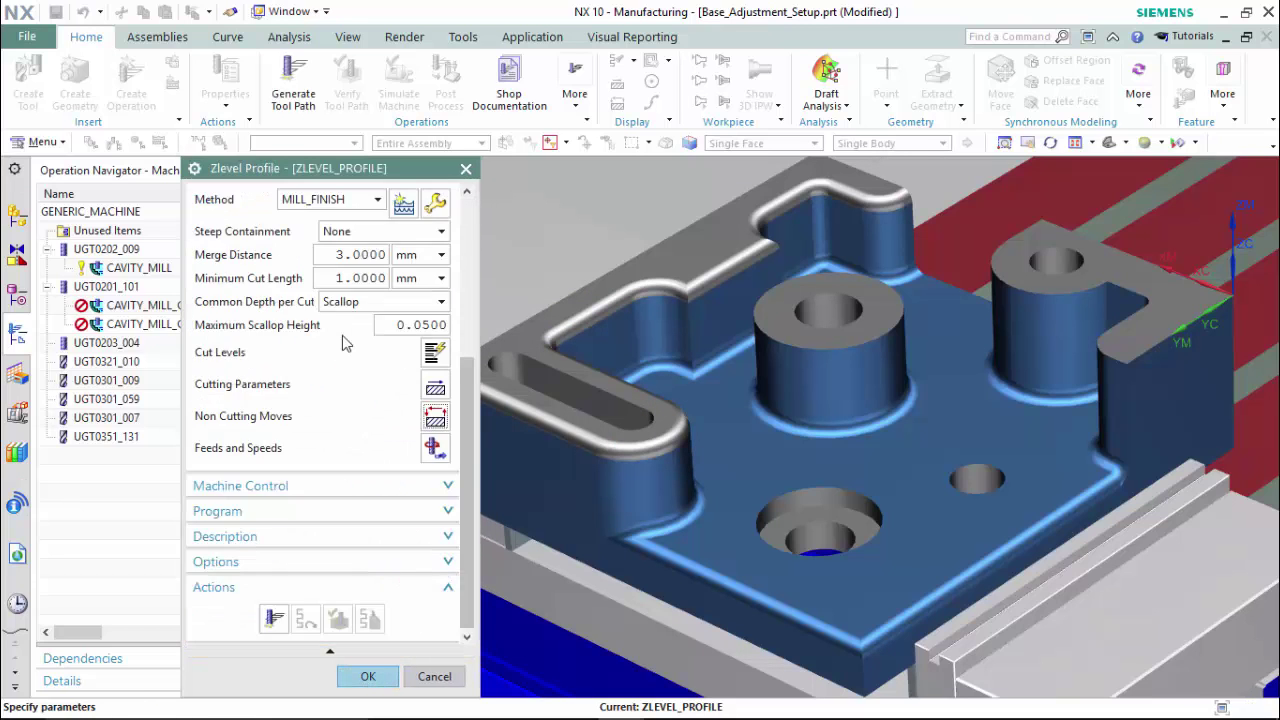
click(378, 677)
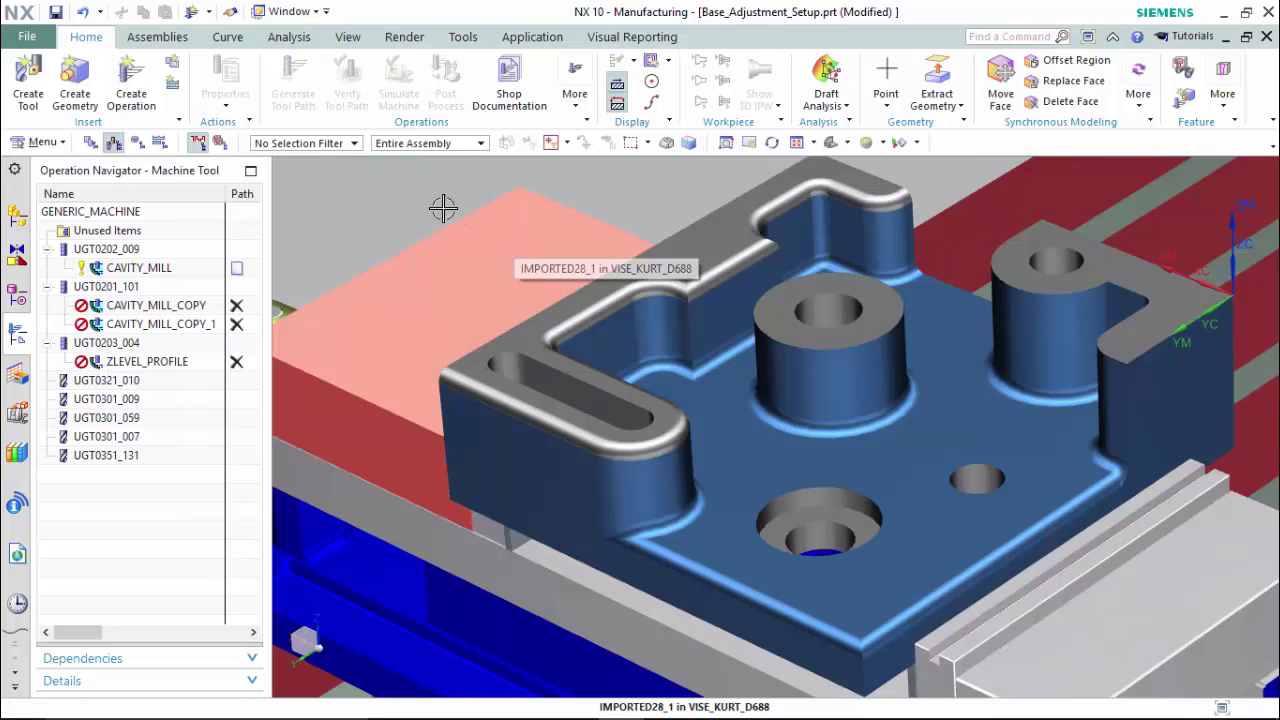
- Create a hole_making Spot Drilling operation under twist drill UGT0301_009 with the DRILL_METHOD method
click(120, 399)
right_click(128, 399)
mouse_move(187, 264)
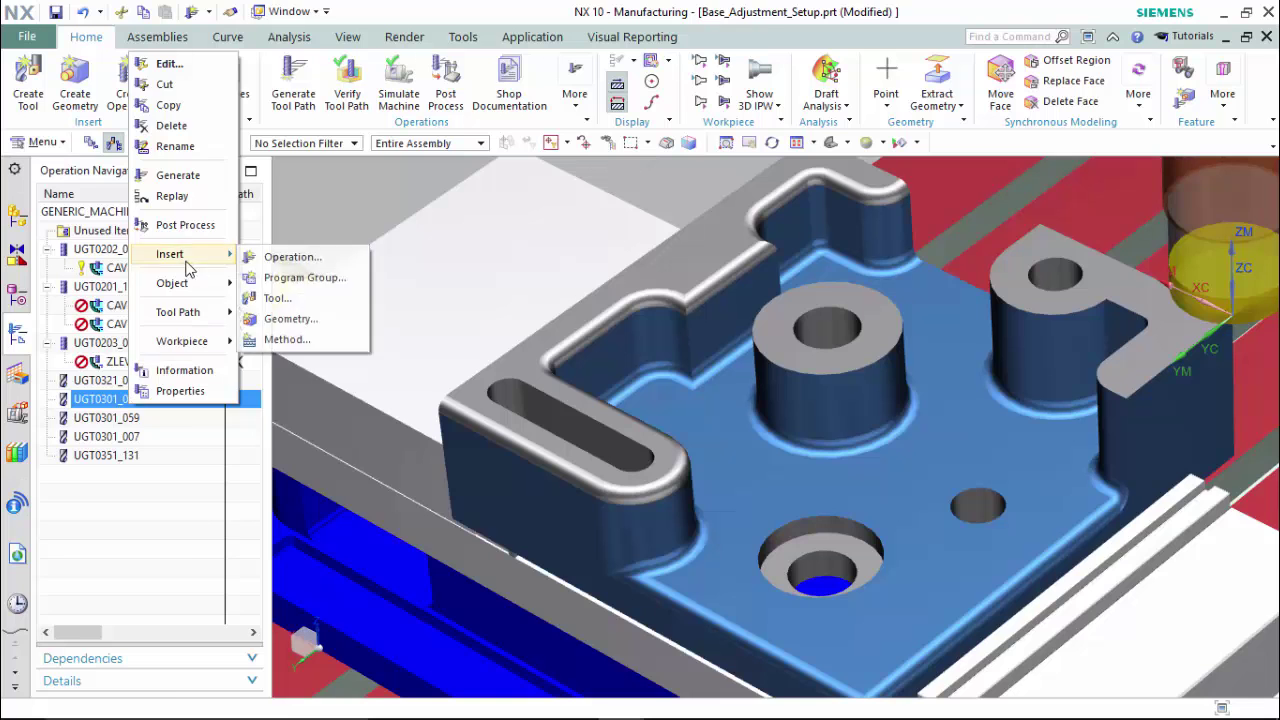
click(292, 257)
click(389, 233)
click(357, 320)
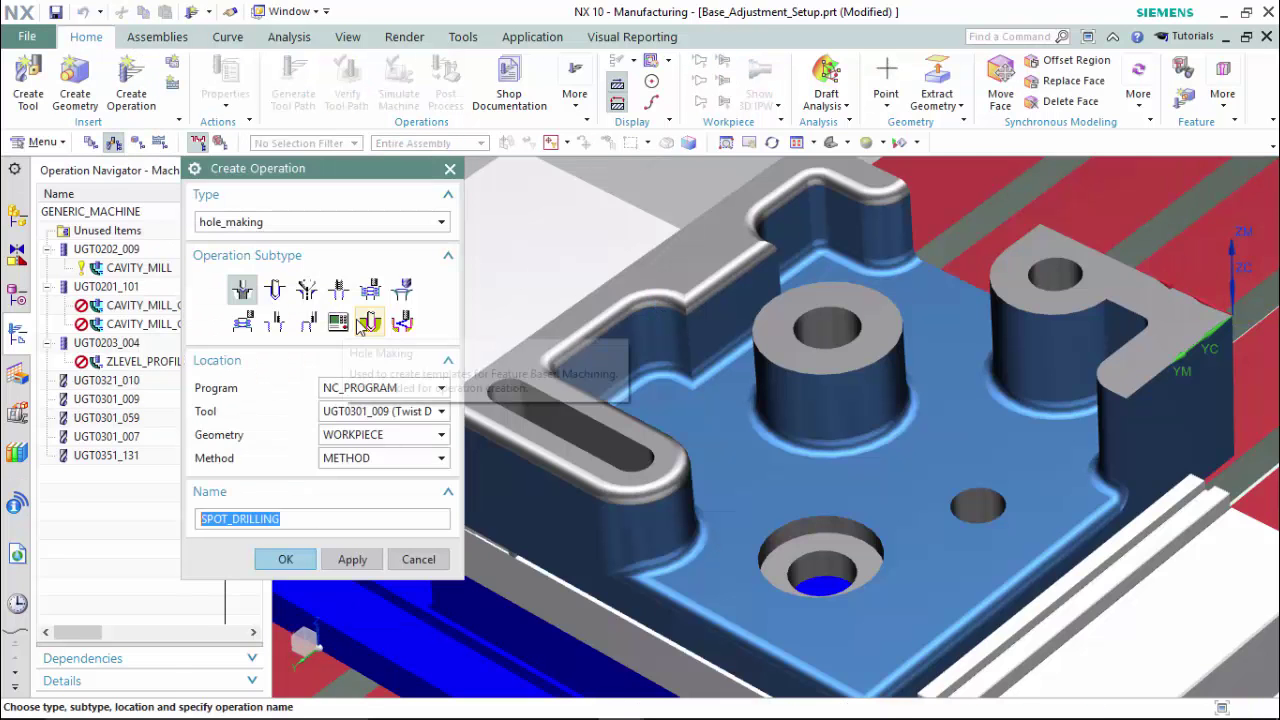
click(384, 458)
click(370, 477)
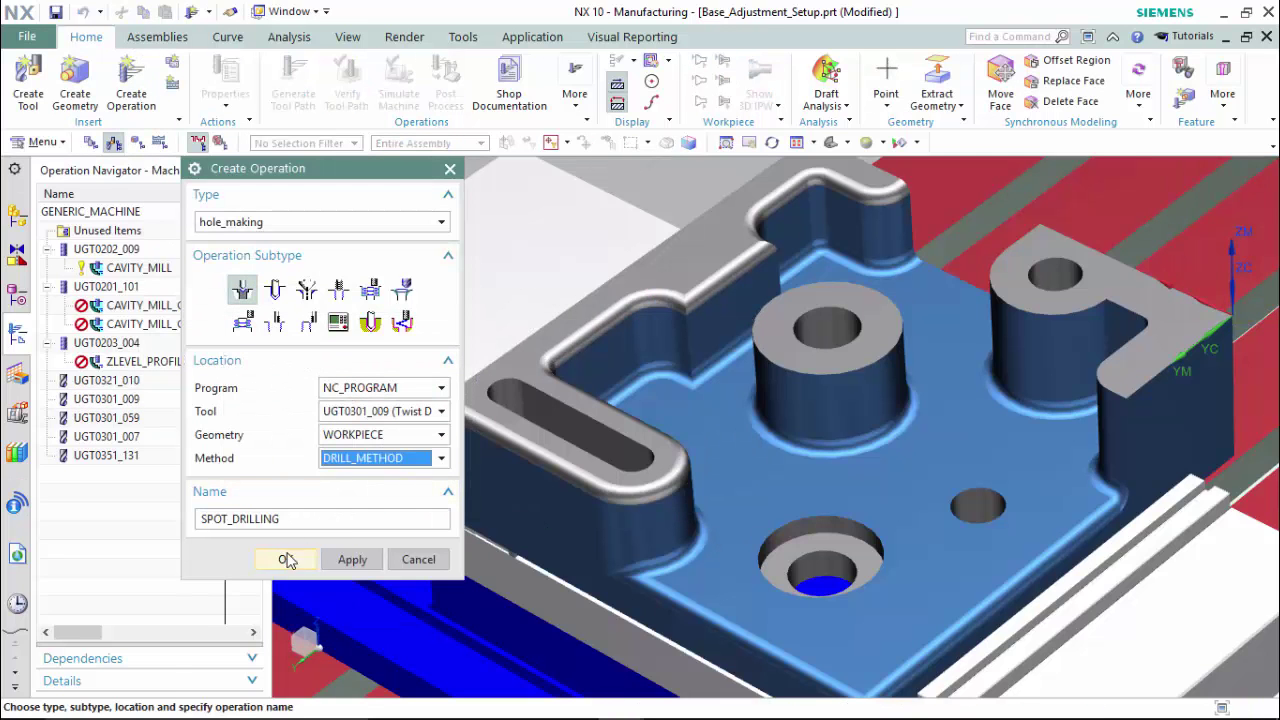
click(286, 560)
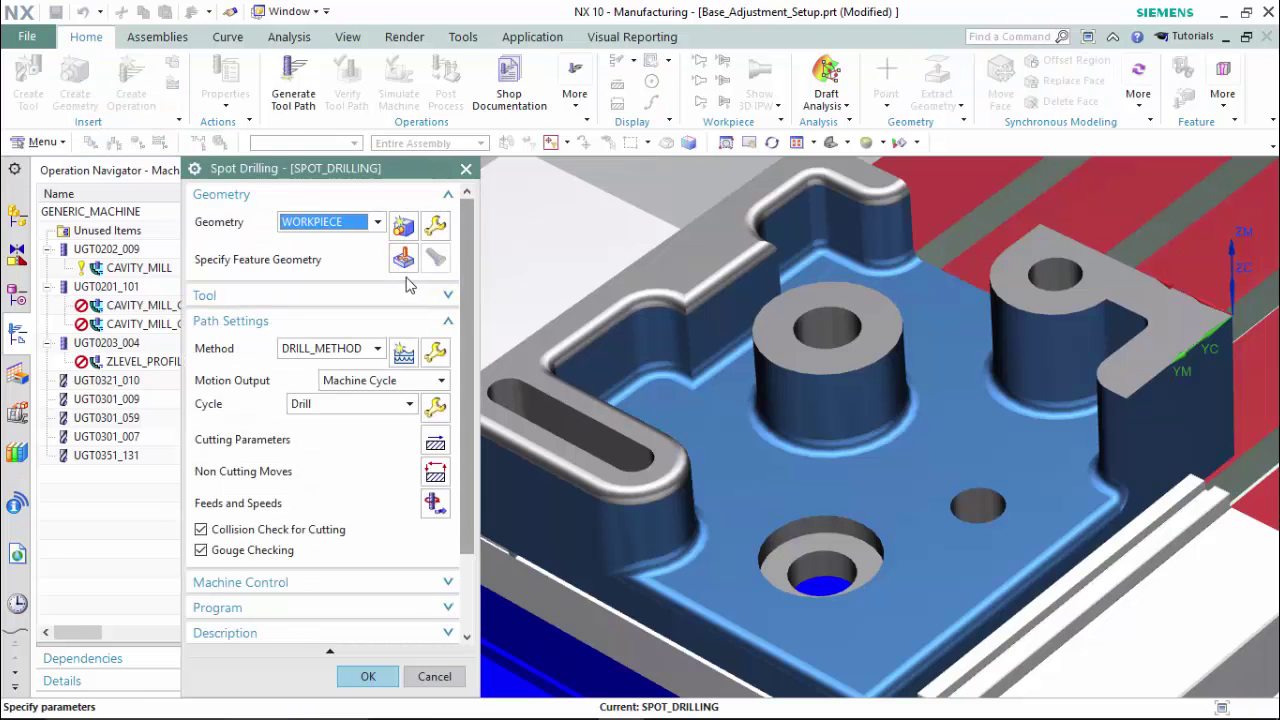
- Specify the central boss, counterbored, small floor and corner boss holes as the spot drilling features and accept the operation
click(422, 259)
click(816, 545)
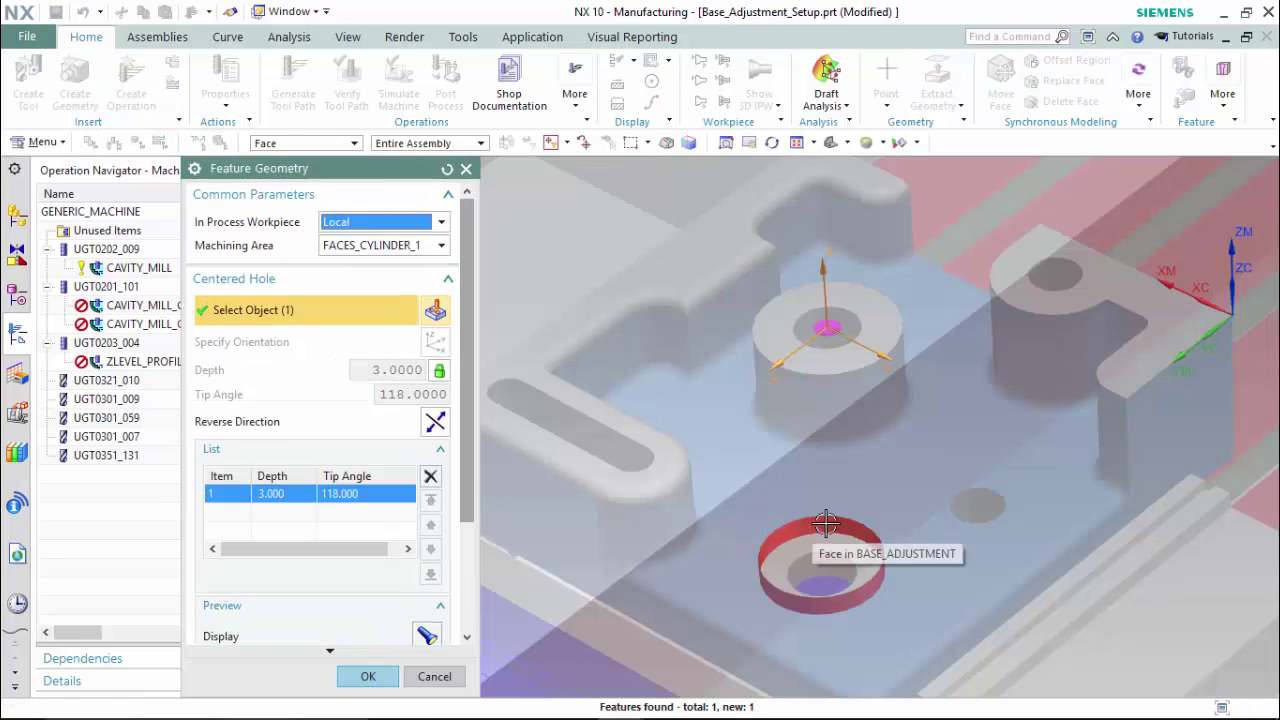
click(975, 503)
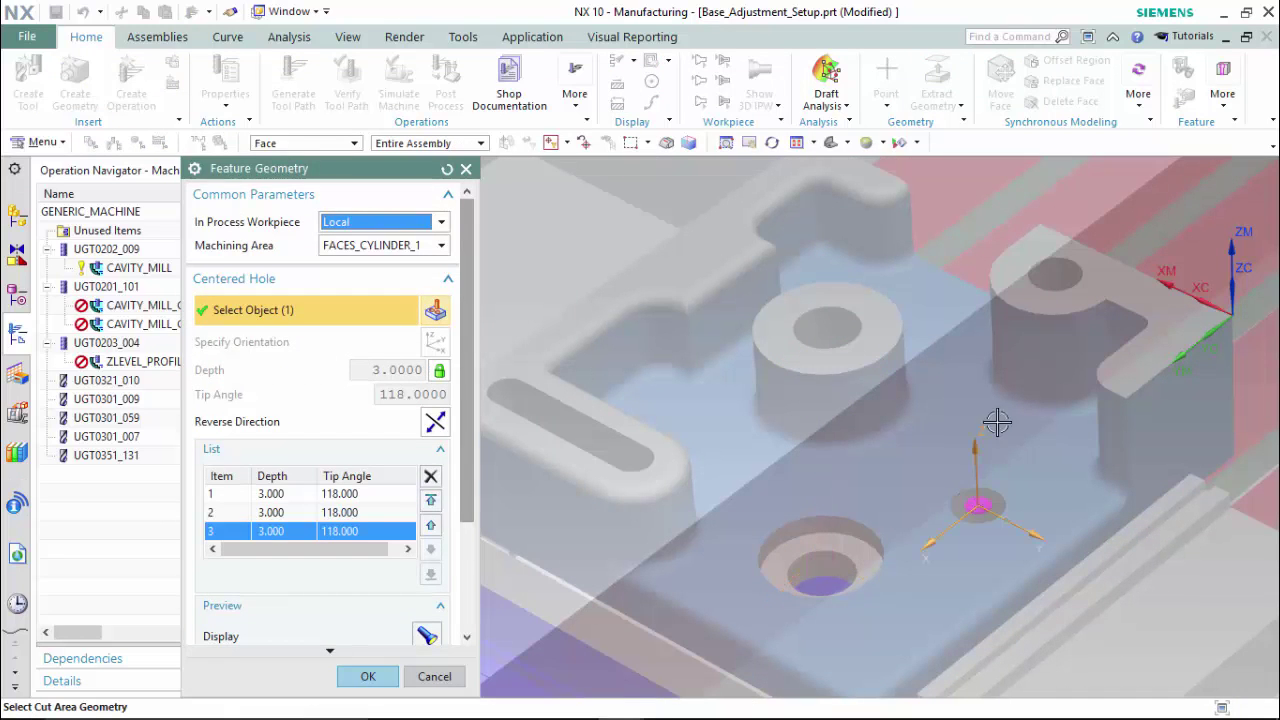
click(1051, 266)
click(369, 677)
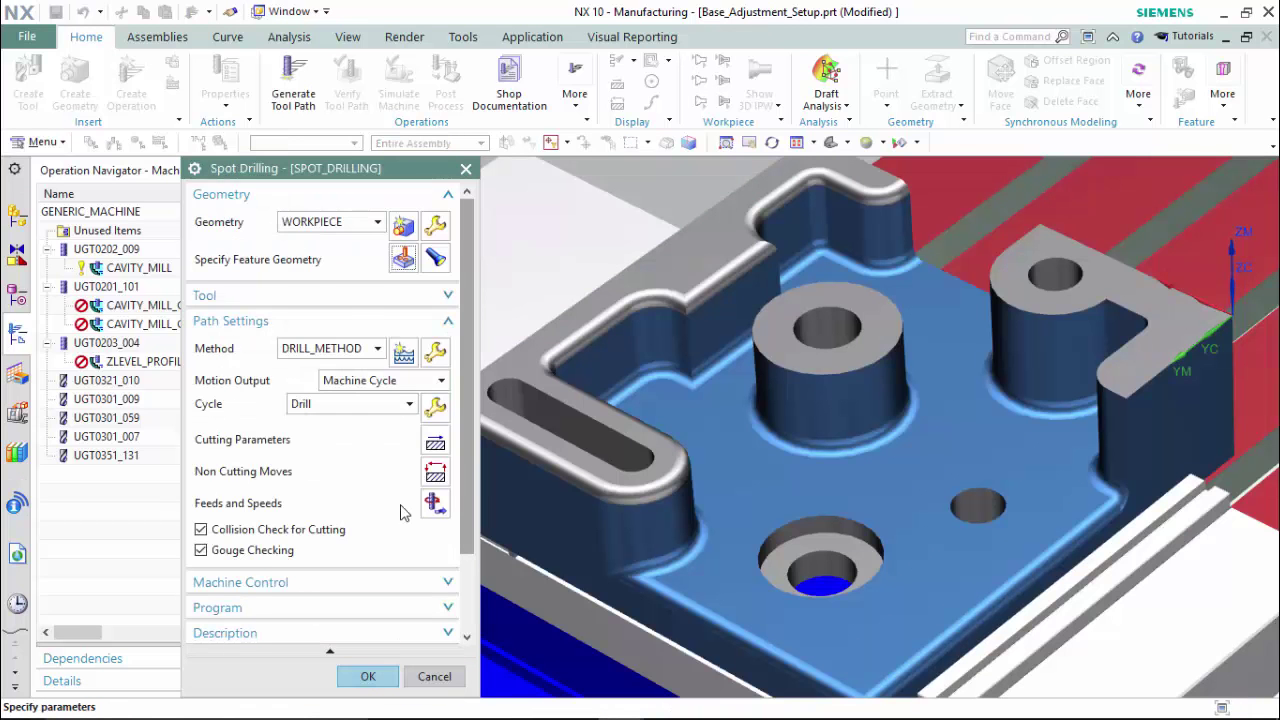
scroll(406, 510, down, 3)
click(369, 677)
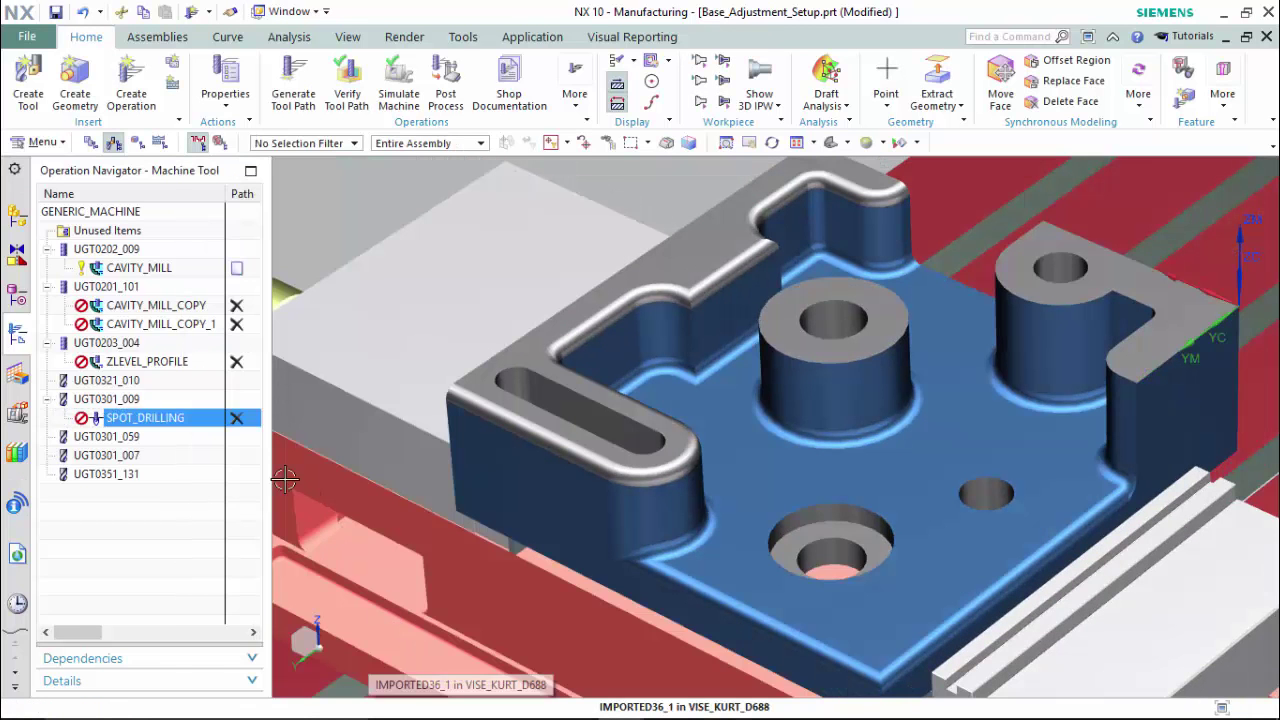
- Move the spot drilling operation under tool UGT0321_010 and delete the emptied tool UGT0301_009
right_click(145, 418)
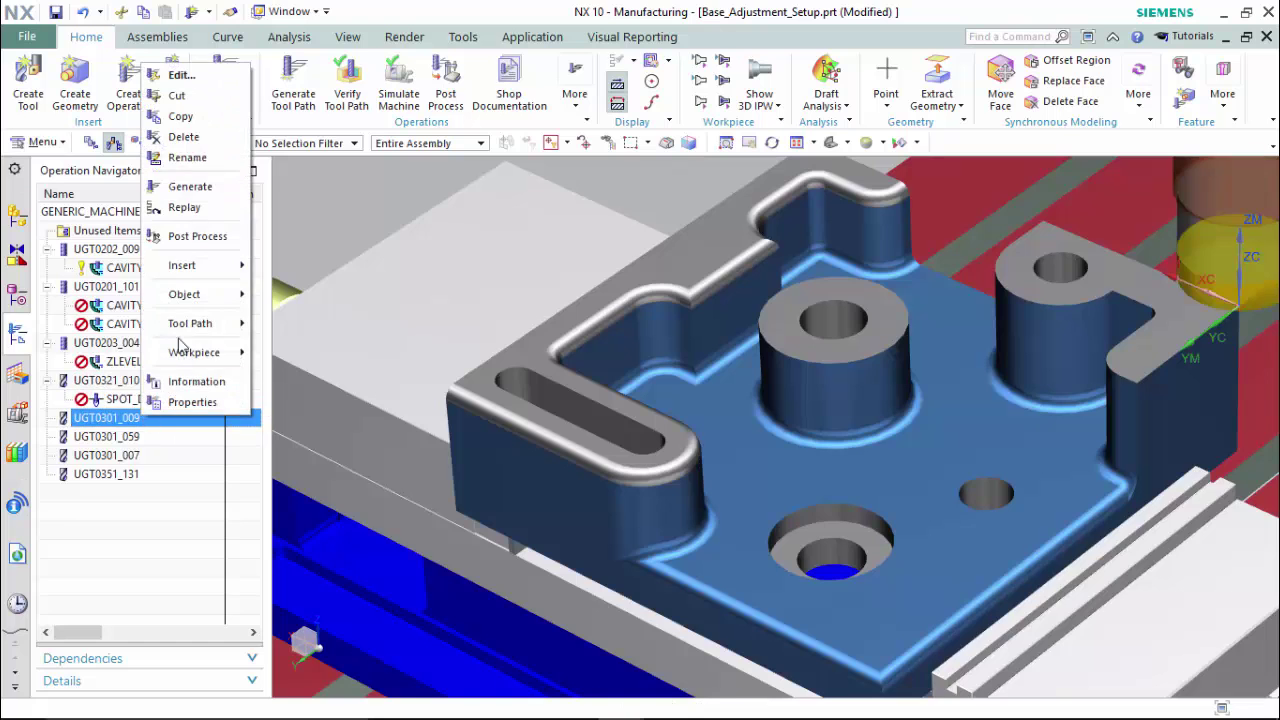
click(183, 137)
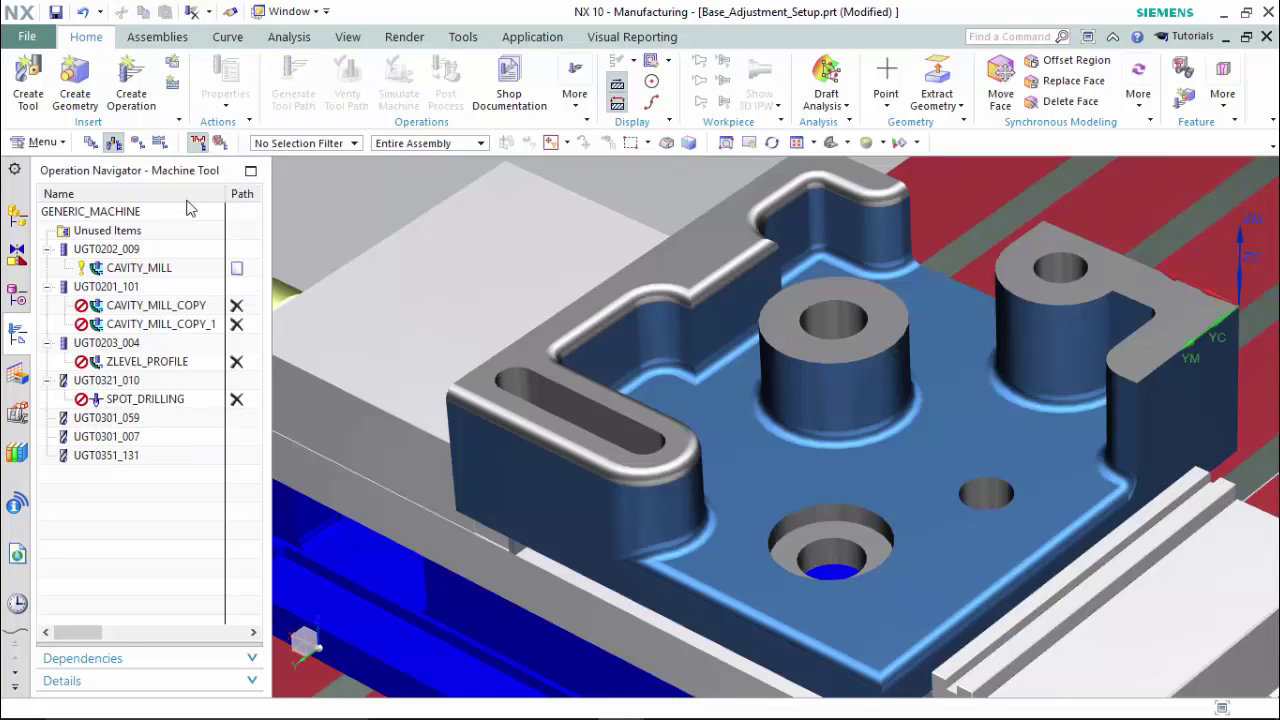
- Create a hole_making Drilling operation under twist drill UGT0301_059 with the DRILL_METHOD method
right_click(170, 420)
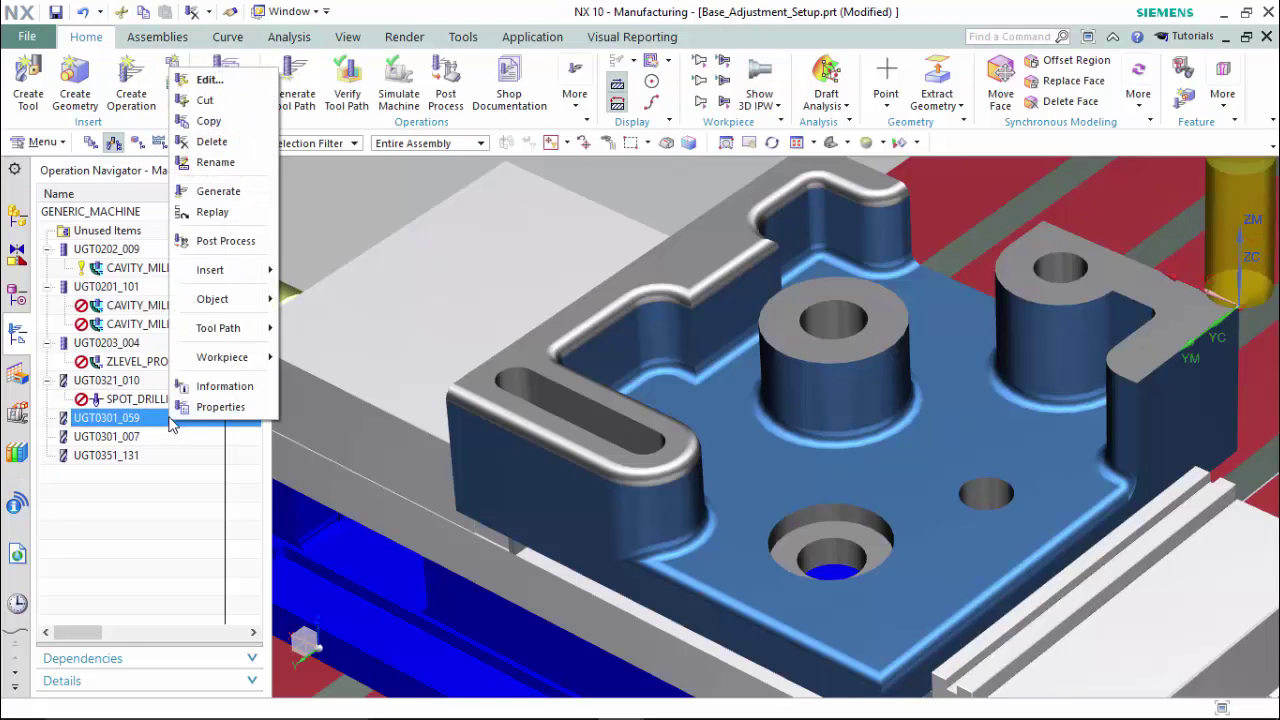
mouse_move(232, 270)
click(328, 270)
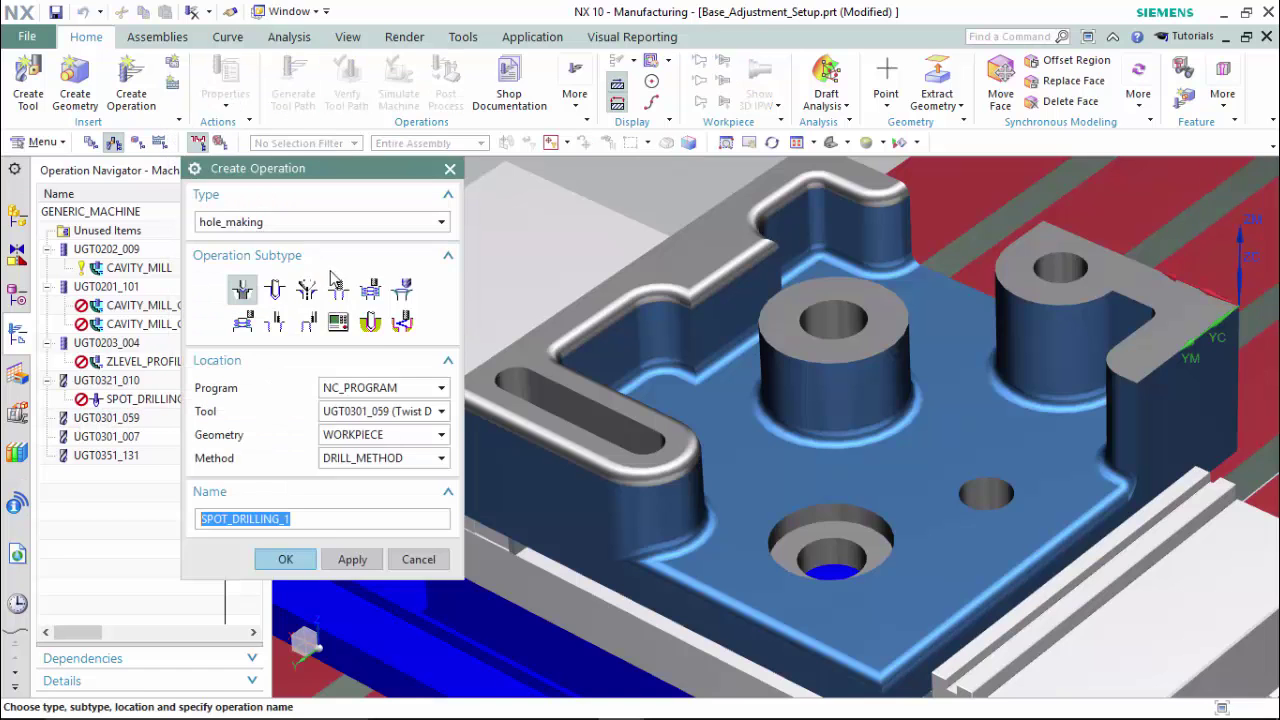
click(275, 290)
click(285, 559)
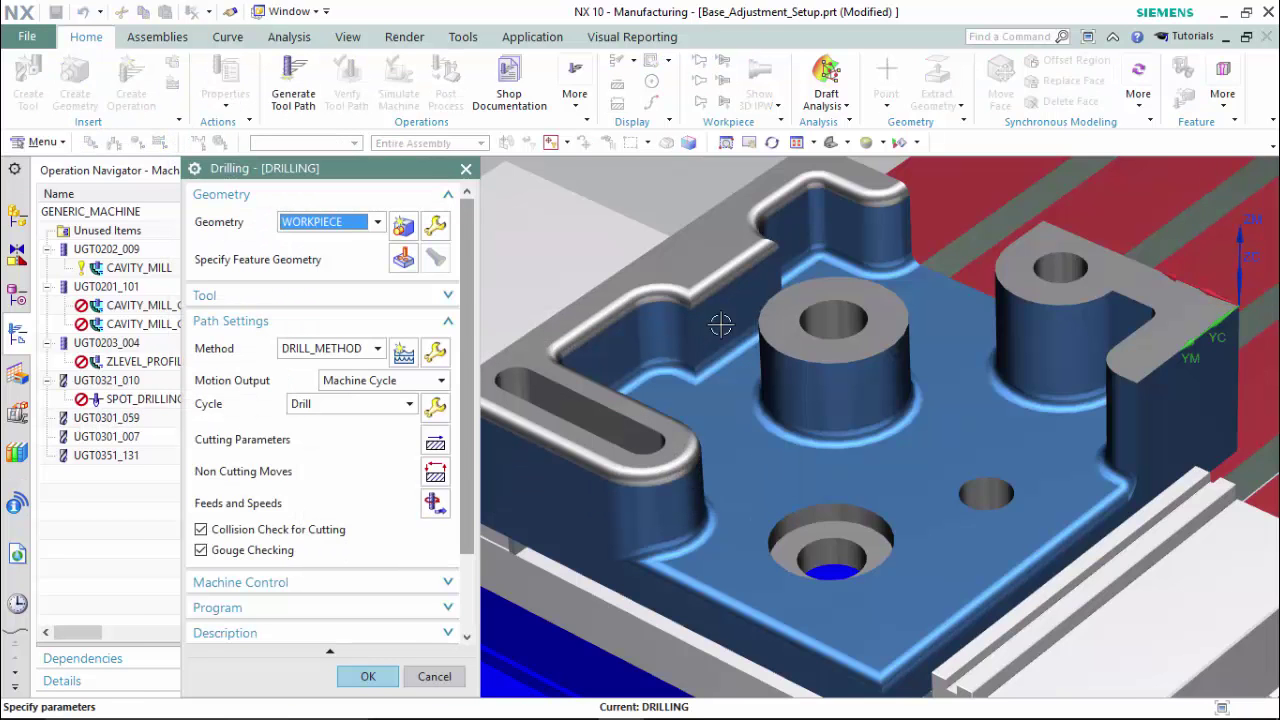
- Specify the central boss hole and the counterbored hole as the Drilling operation's feature geometry
click(403, 259)
click(846, 296)
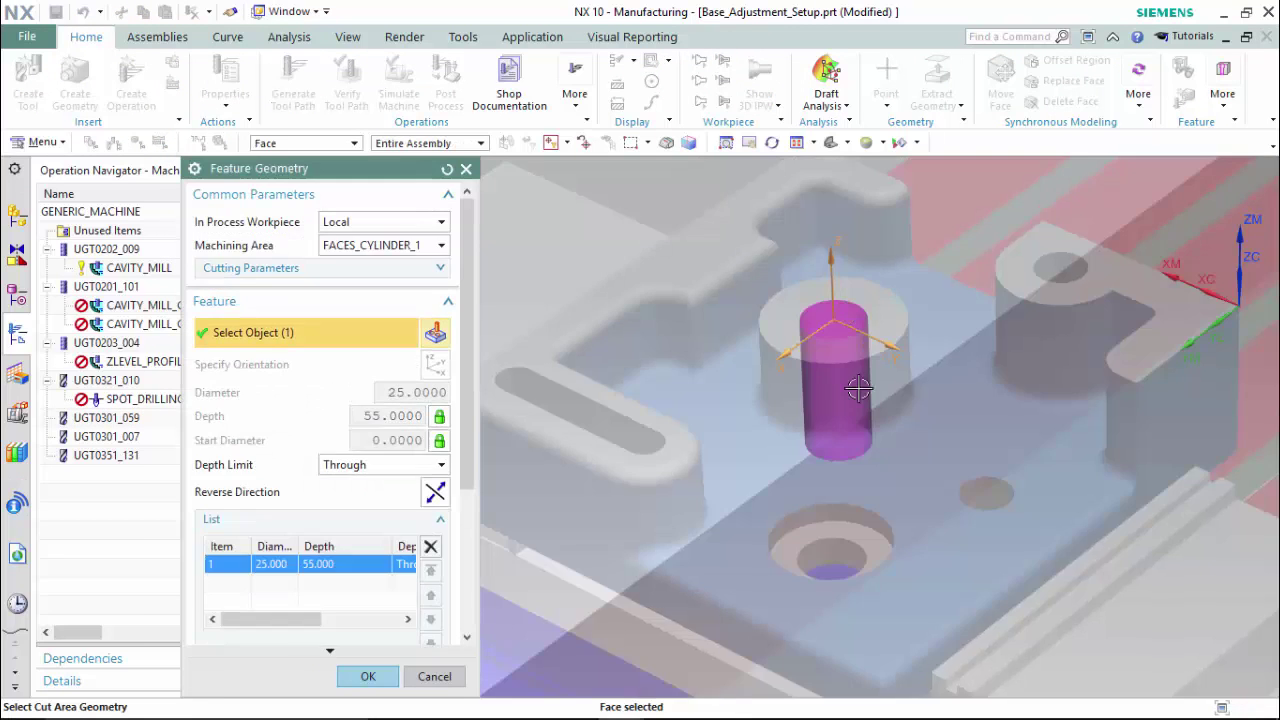
click(849, 545)
click(367, 676)
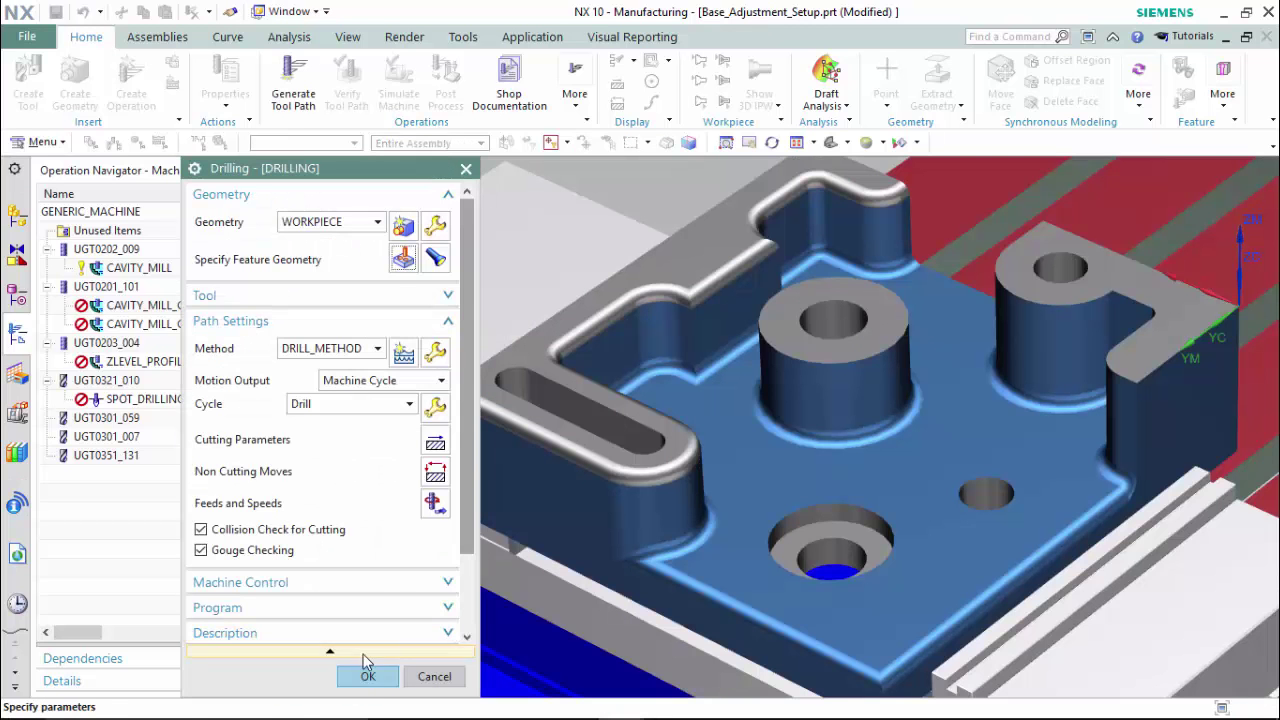
- Set the Drilling operation's transfer type between holes to Lowest Safe Z and accept the operation
click(435, 471)
click(287, 201)
click(397, 347)
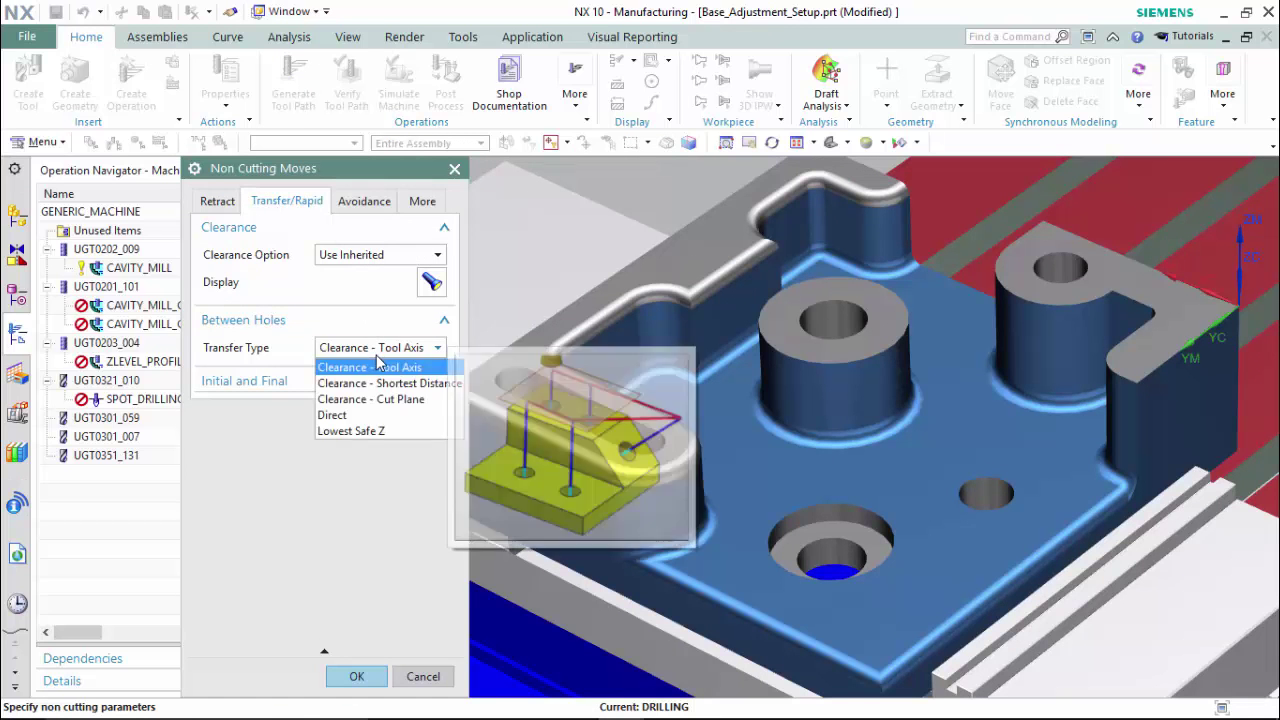
click(370, 434)
click(376, 483)
click(363, 674)
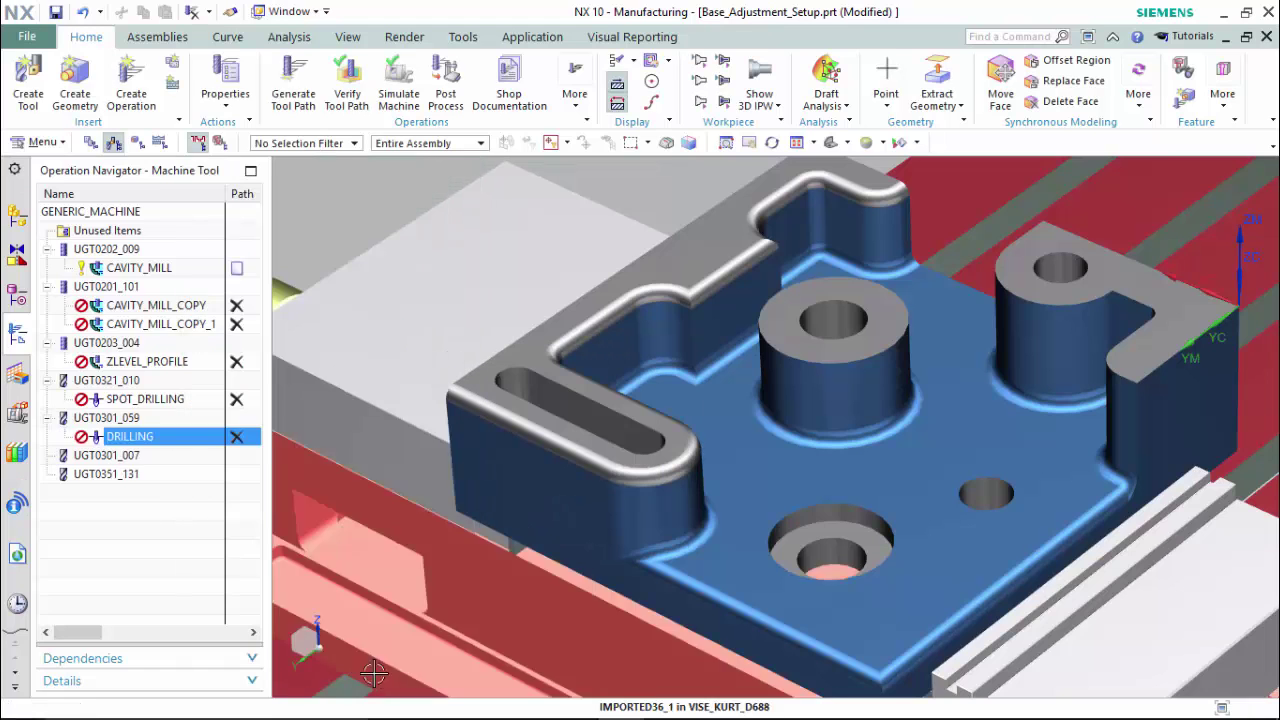
- Create a second hole_making Drilling operation under twist drill UGT0301_007 with the DRILL_METHOD method
click(145, 455)
right_click(145, 455)
mouse_move(200, 302)
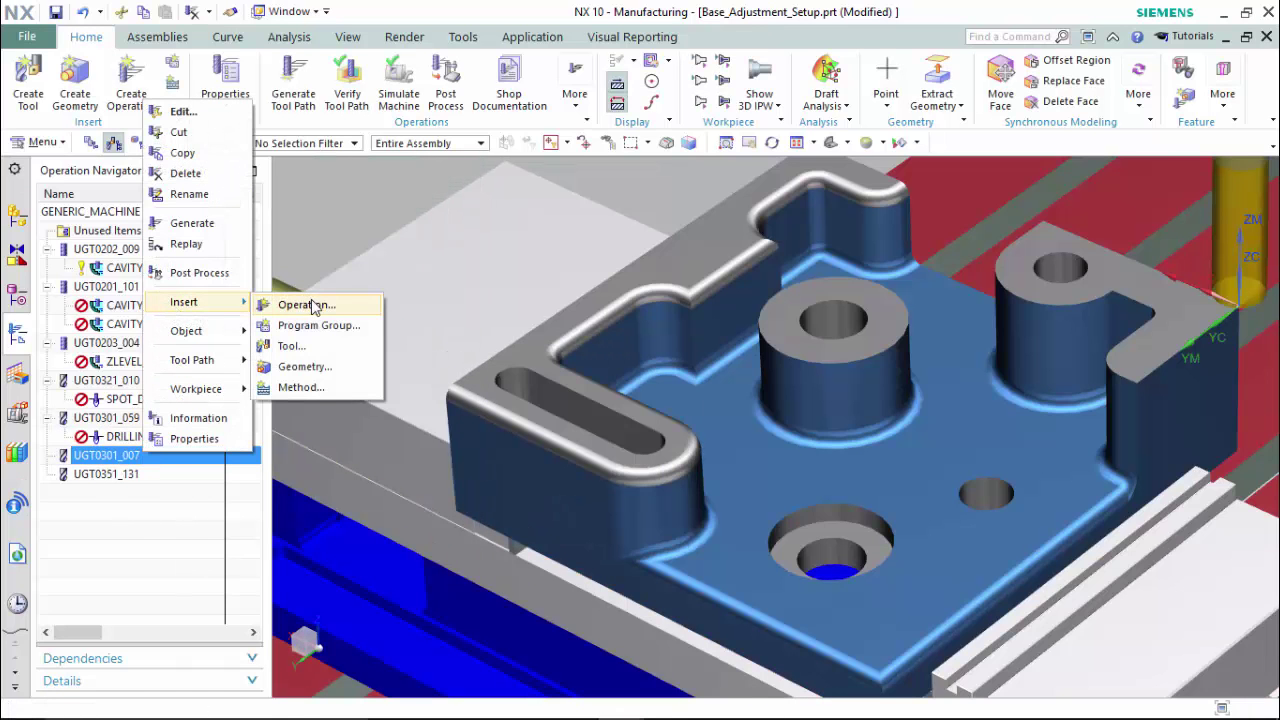
click(311, 304)
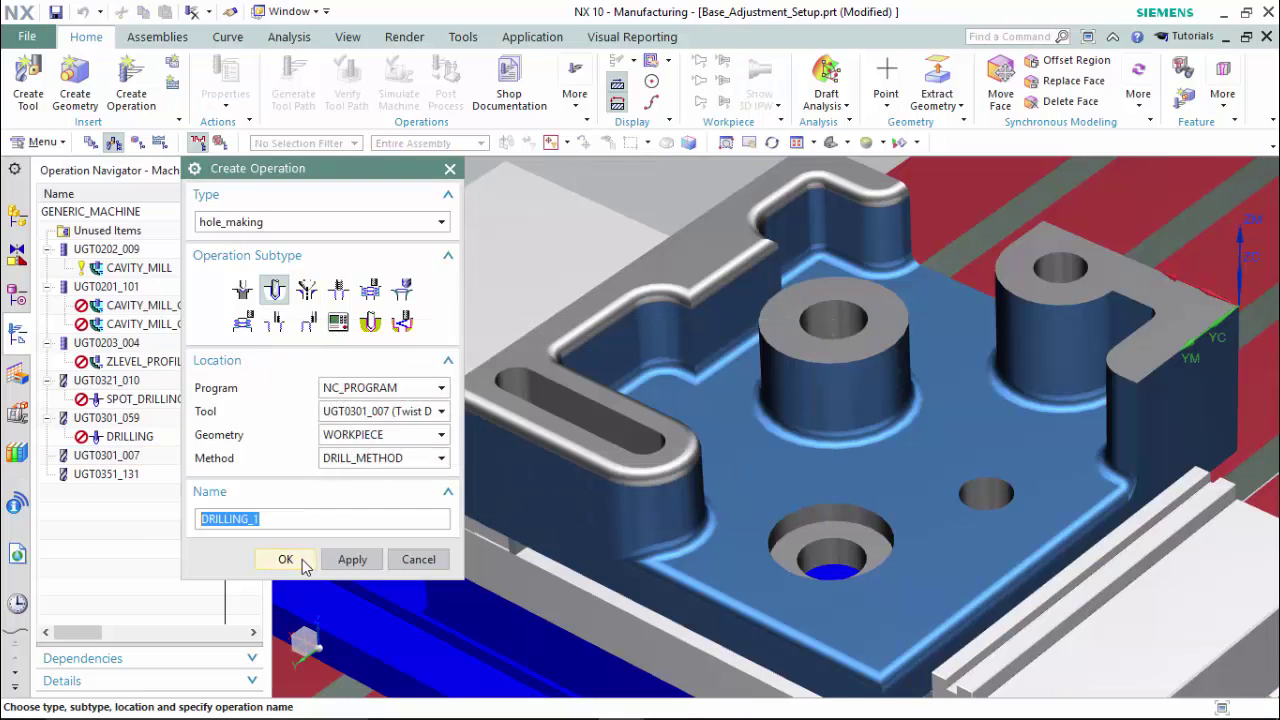
click(285, 559)
- Specify the corner boss hole and the small floor hole as the DRILLING_1 operation's feature geometry
click(416, 258)
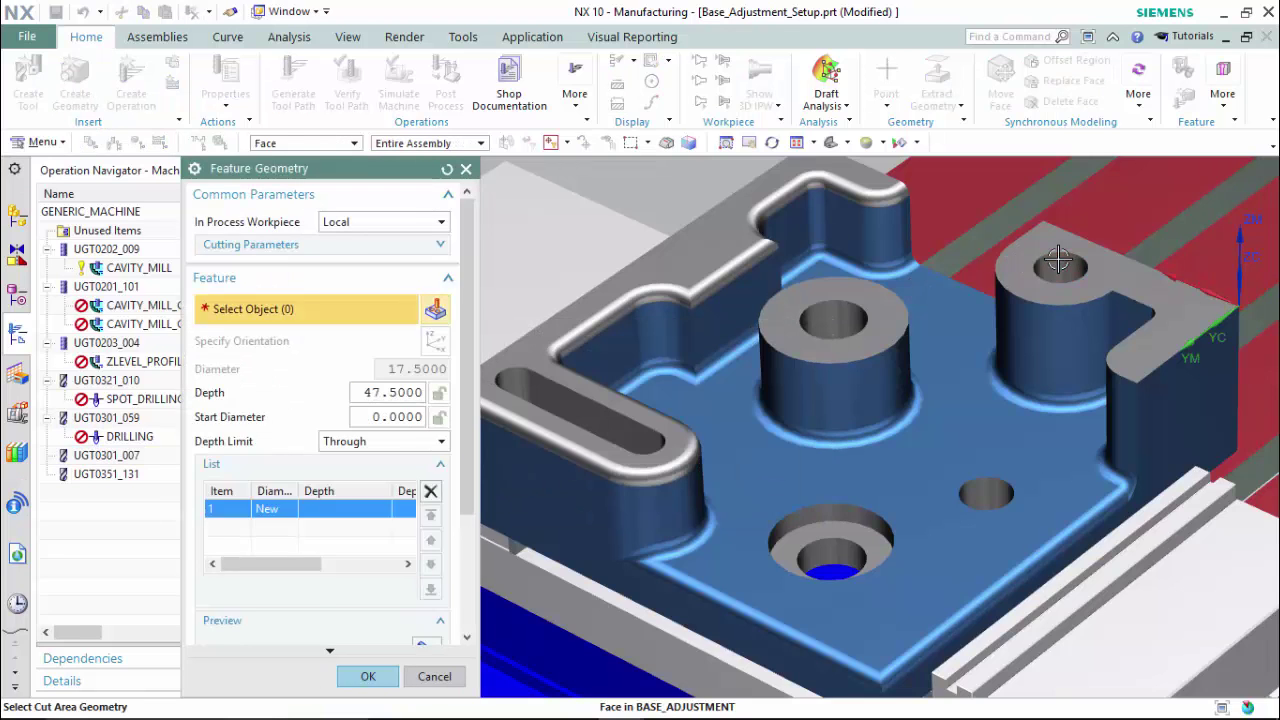
click(988, 490)
click(393, 677)
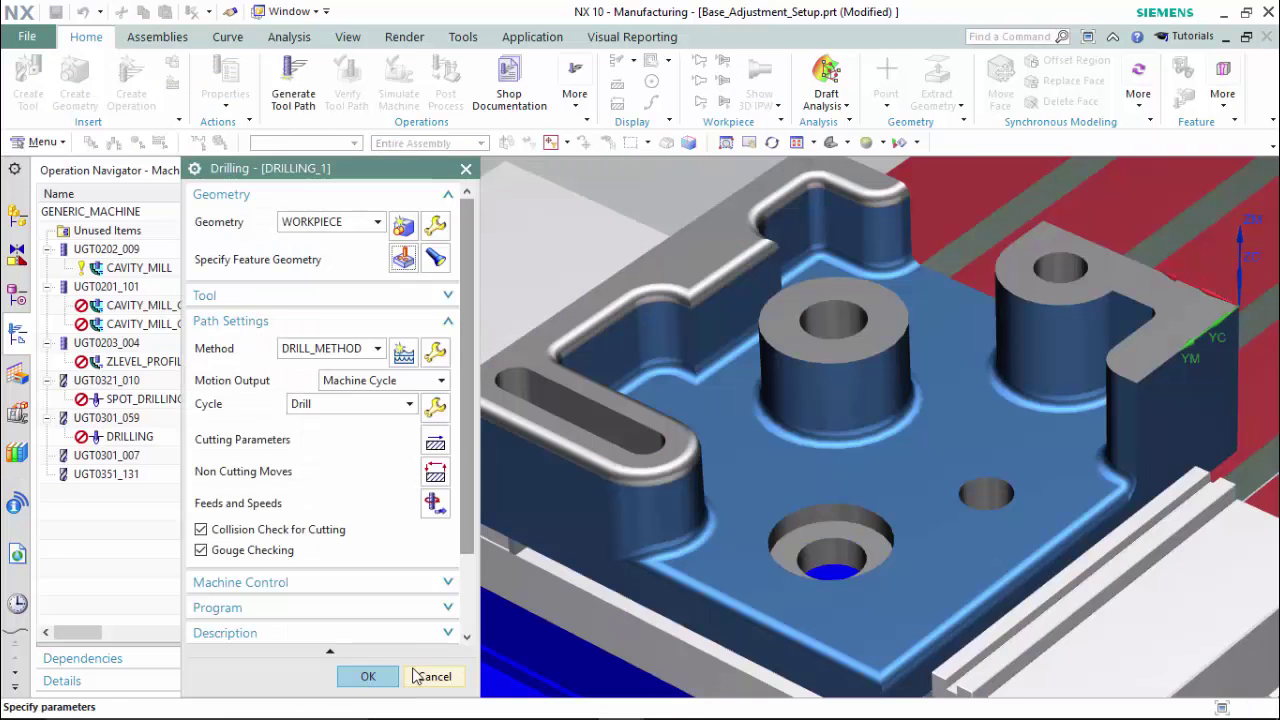
- Set DRILLING_1's transfer type between holes to Lowest Safe Z and accept the operation
click(436, 471)
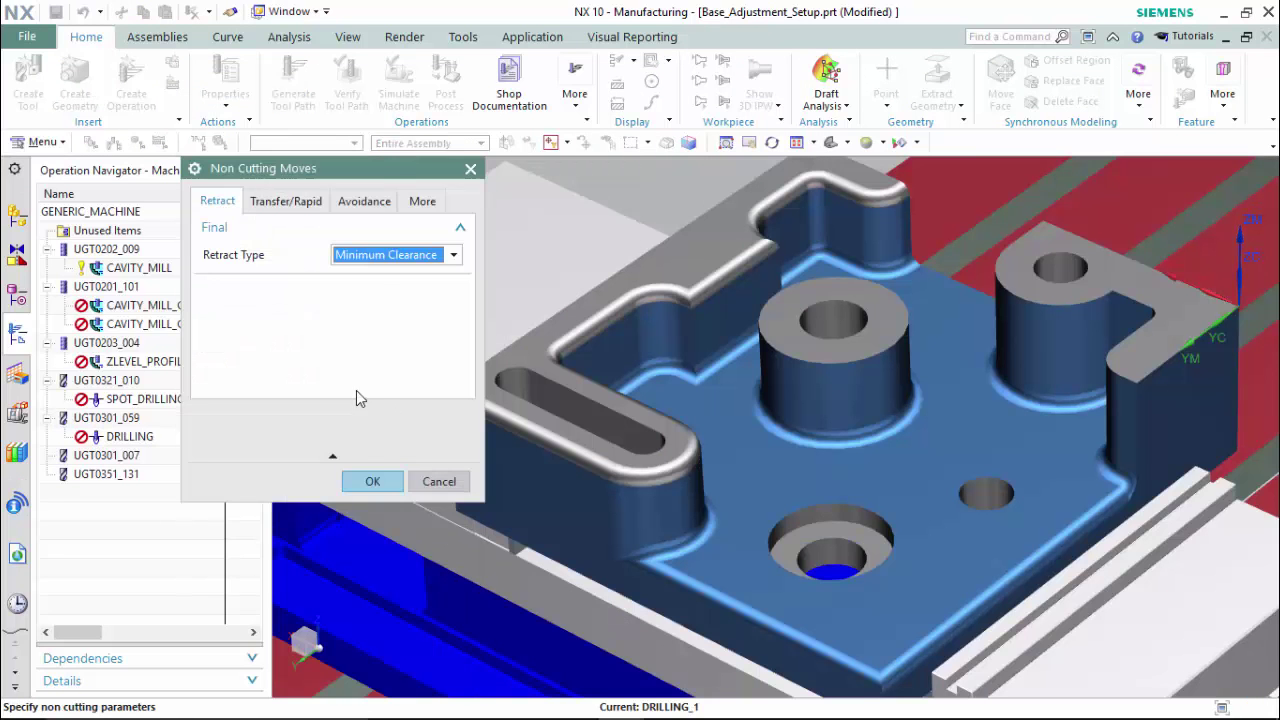
click(283, 202)
click(430, 347)
click(403, 432)
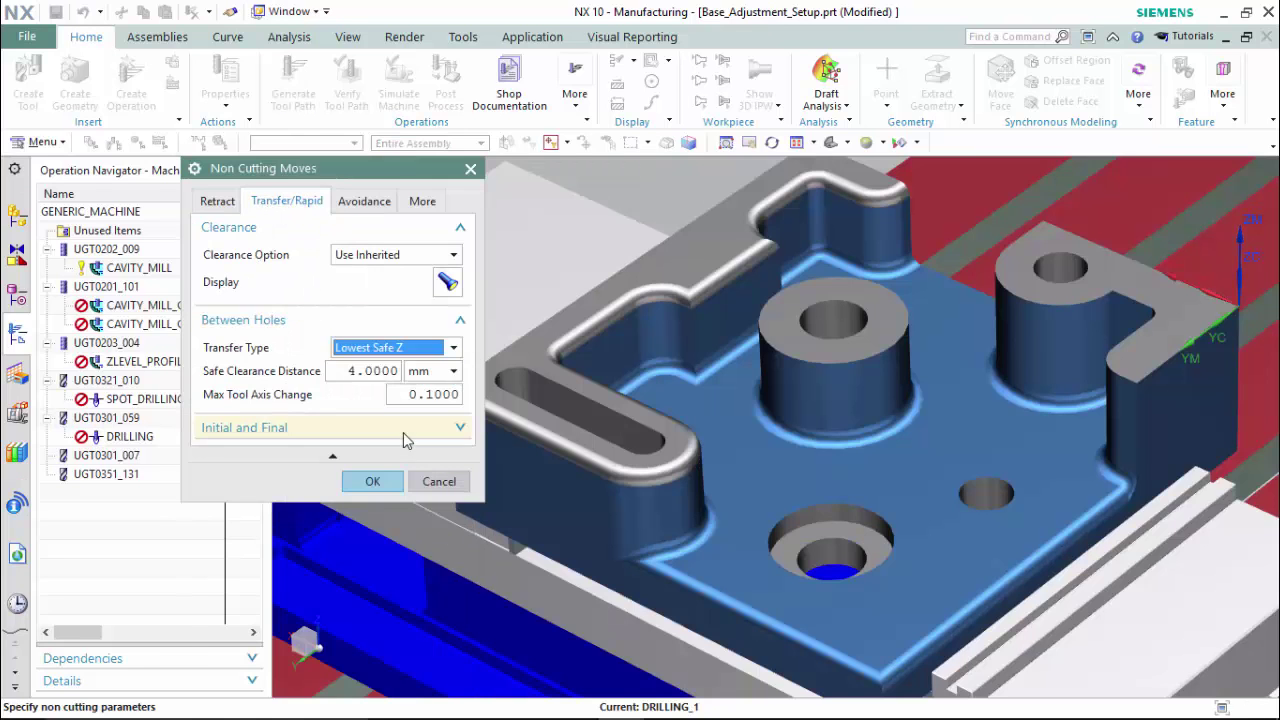
click(372, 481)
click(372, 677)
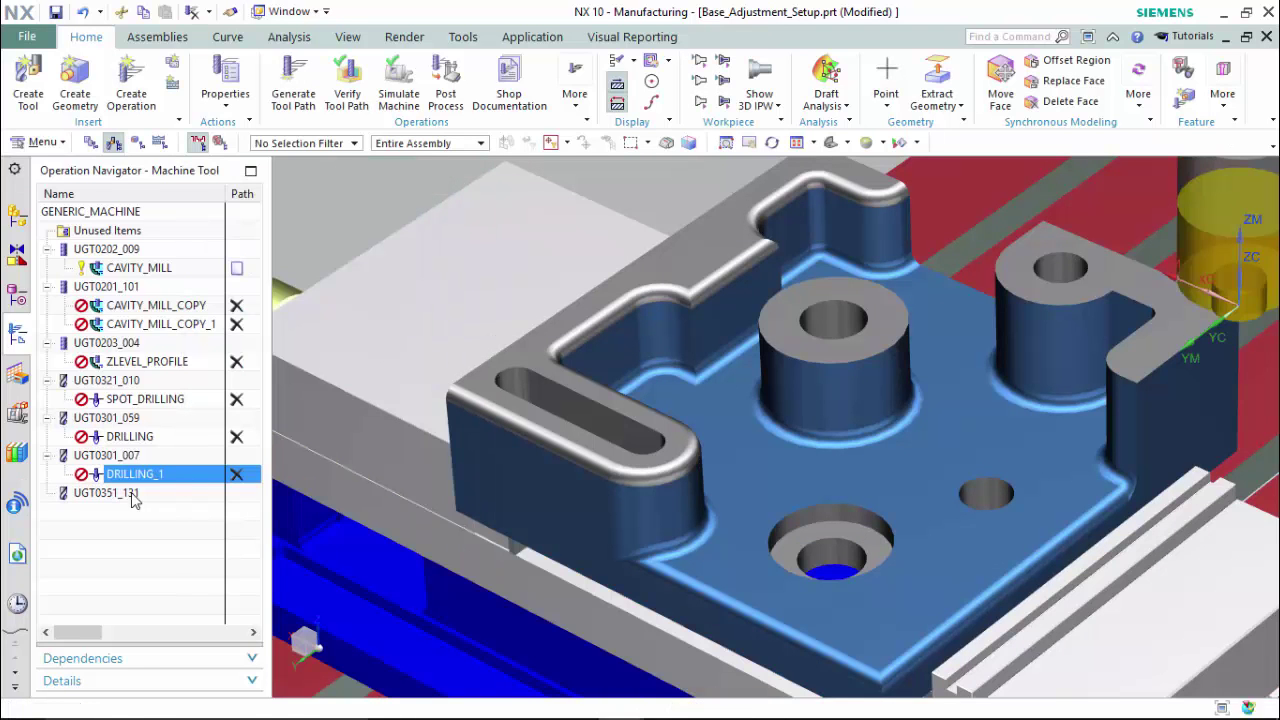
- Create a Counterboring operation of the drill type under tool UGT0351_131
click(120, 493)
right_click(133, 500)
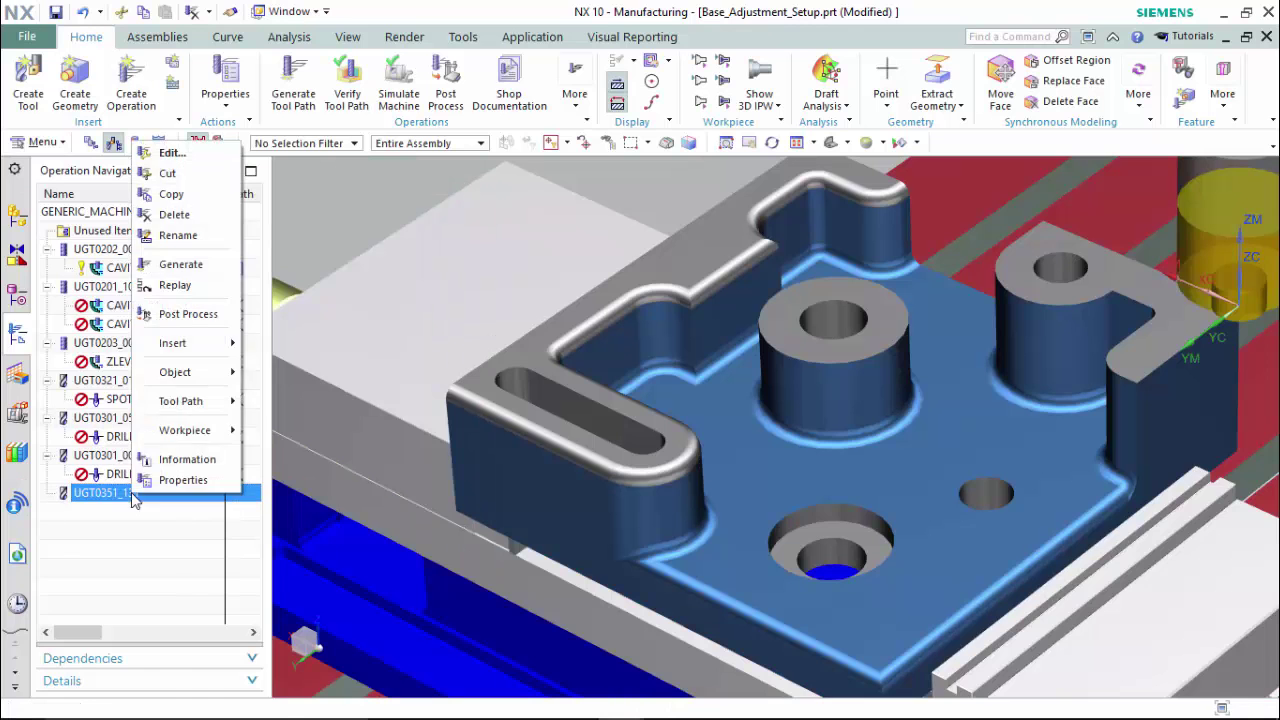
click(289, 343)
click(300, 217)
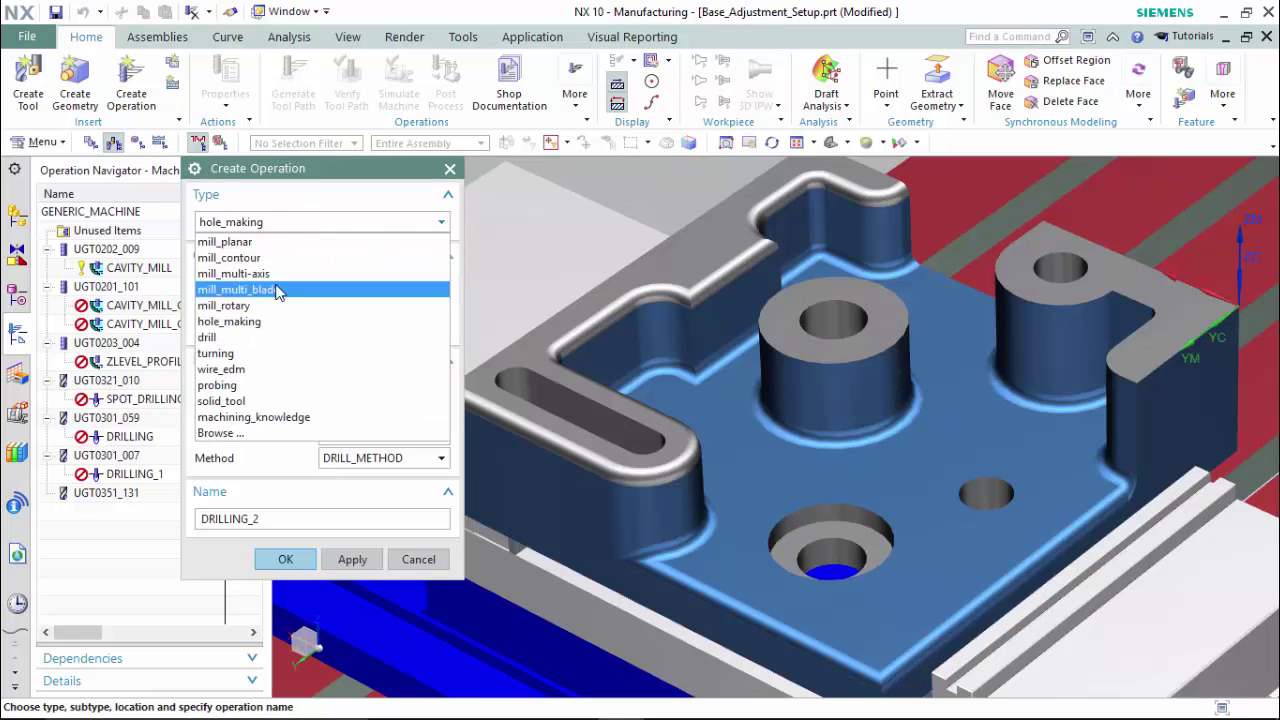
click(259, 361)
click(274, 321)
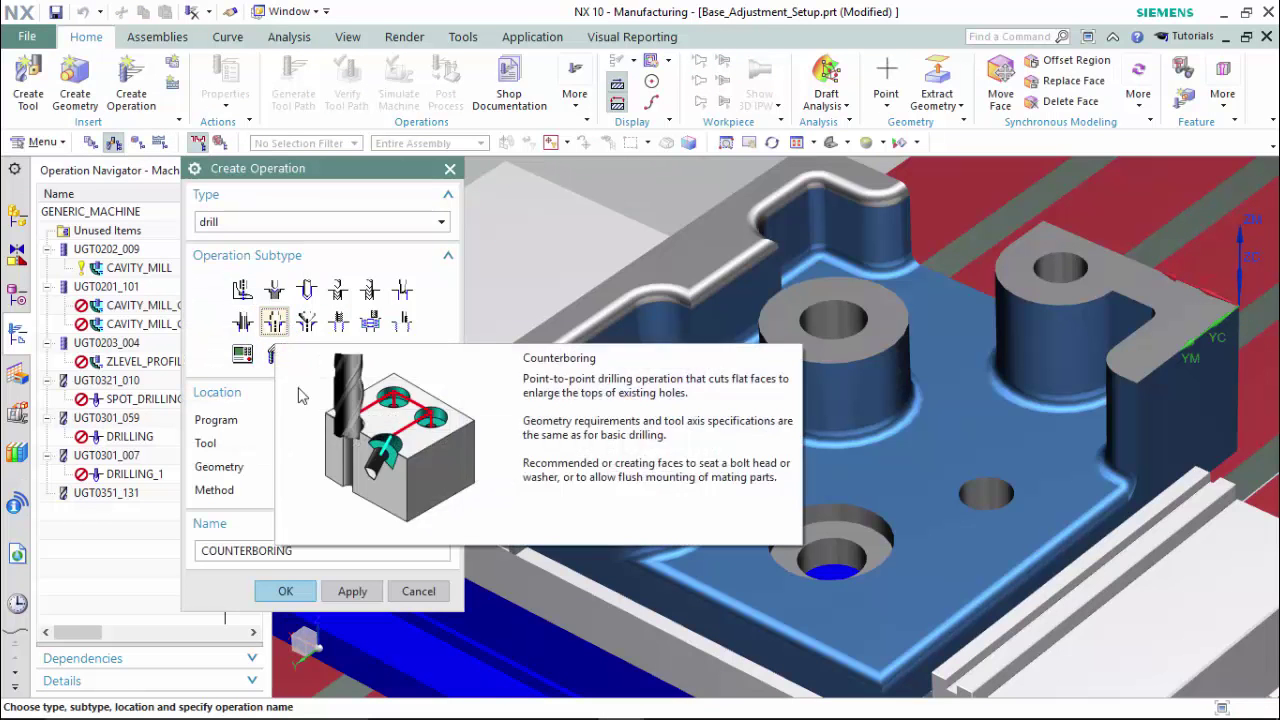
click(288, 590)
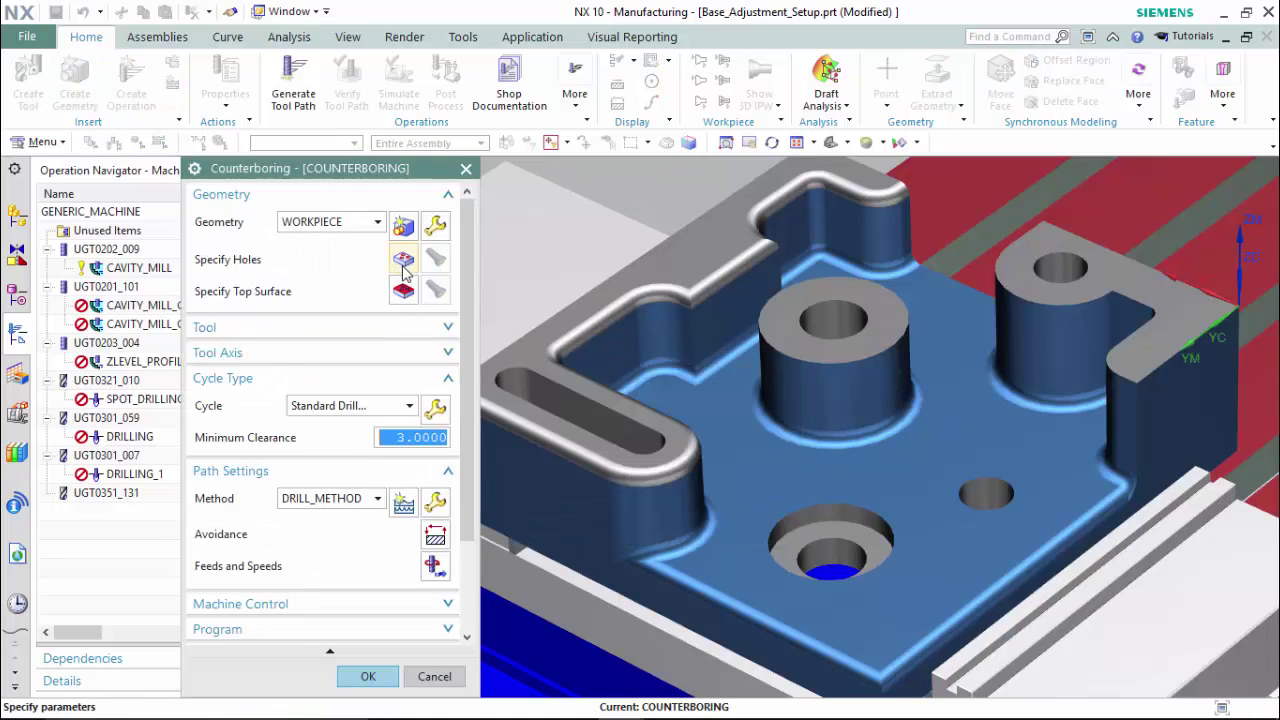
- Specify the part's pocket floor face as the counterboring operation's top surface
click(403, 290)
click(386, 219)
click(394, 245)
click(766, 474)
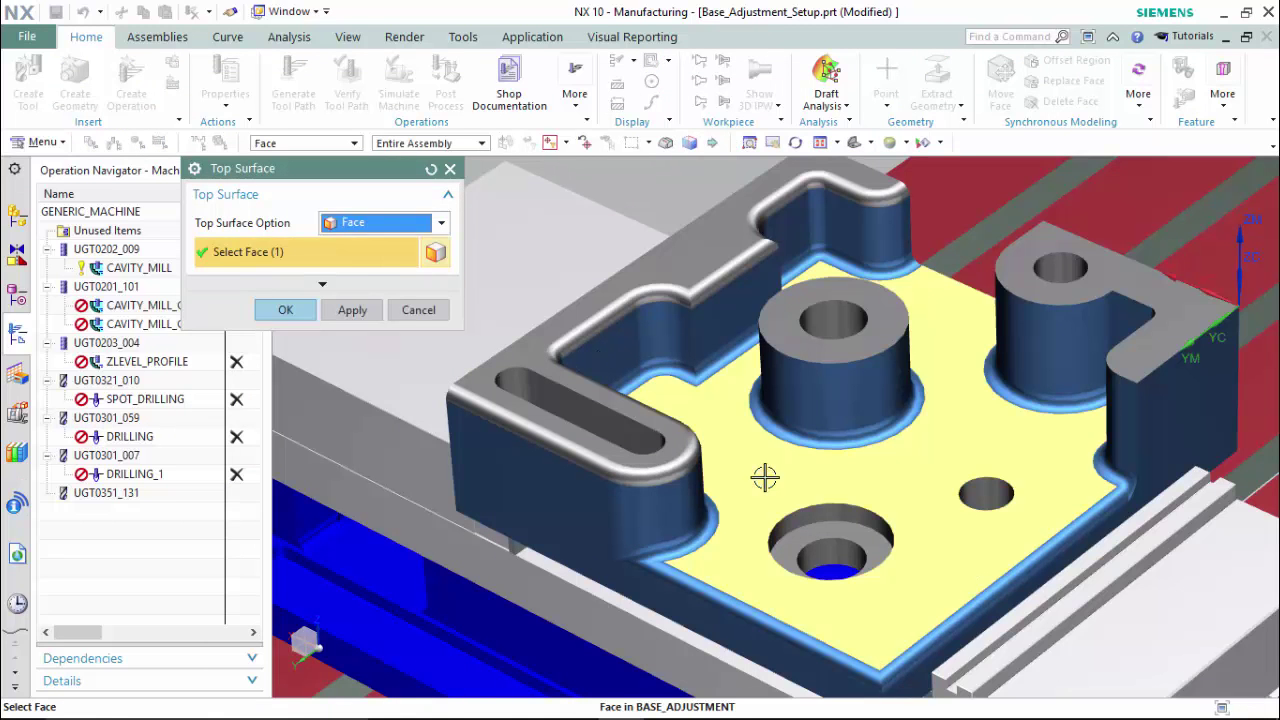
click(286, 311)
- Specify the counterbored floor hole as the hole to machine and accept the Counterboring operation
click(406, 257)
click(360, 198)
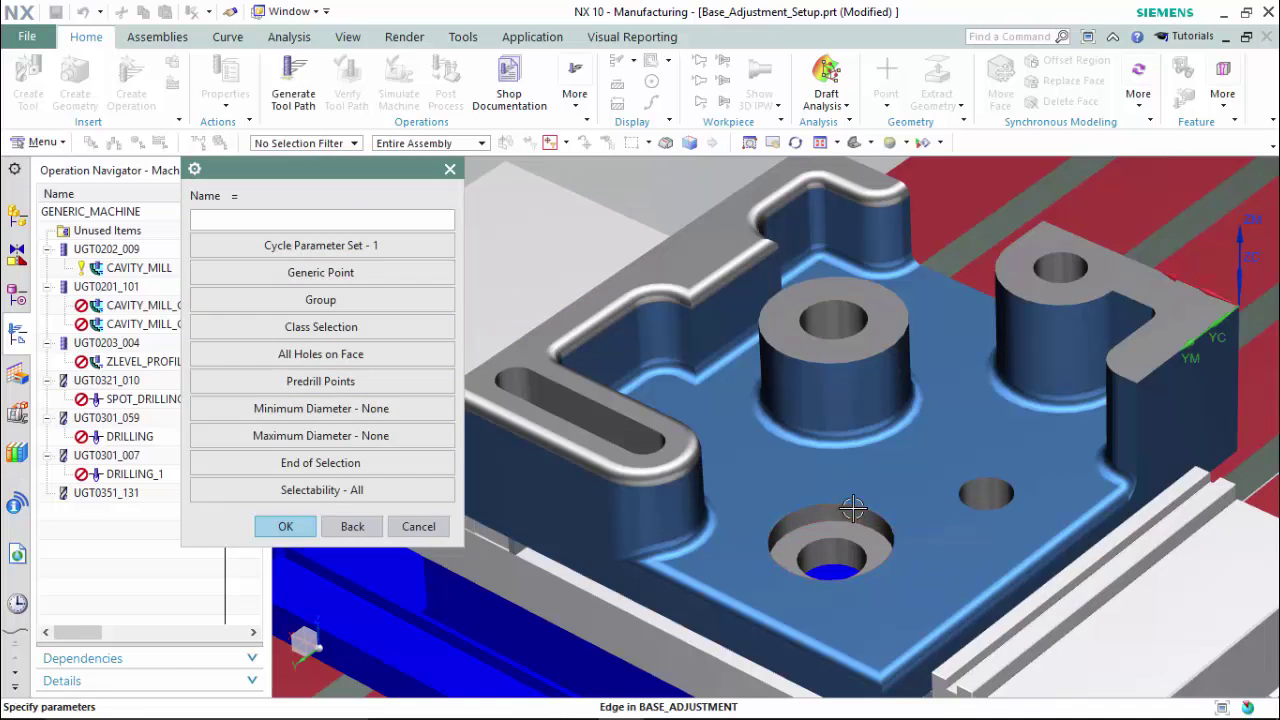
click(283, 525)
click(349, 508)
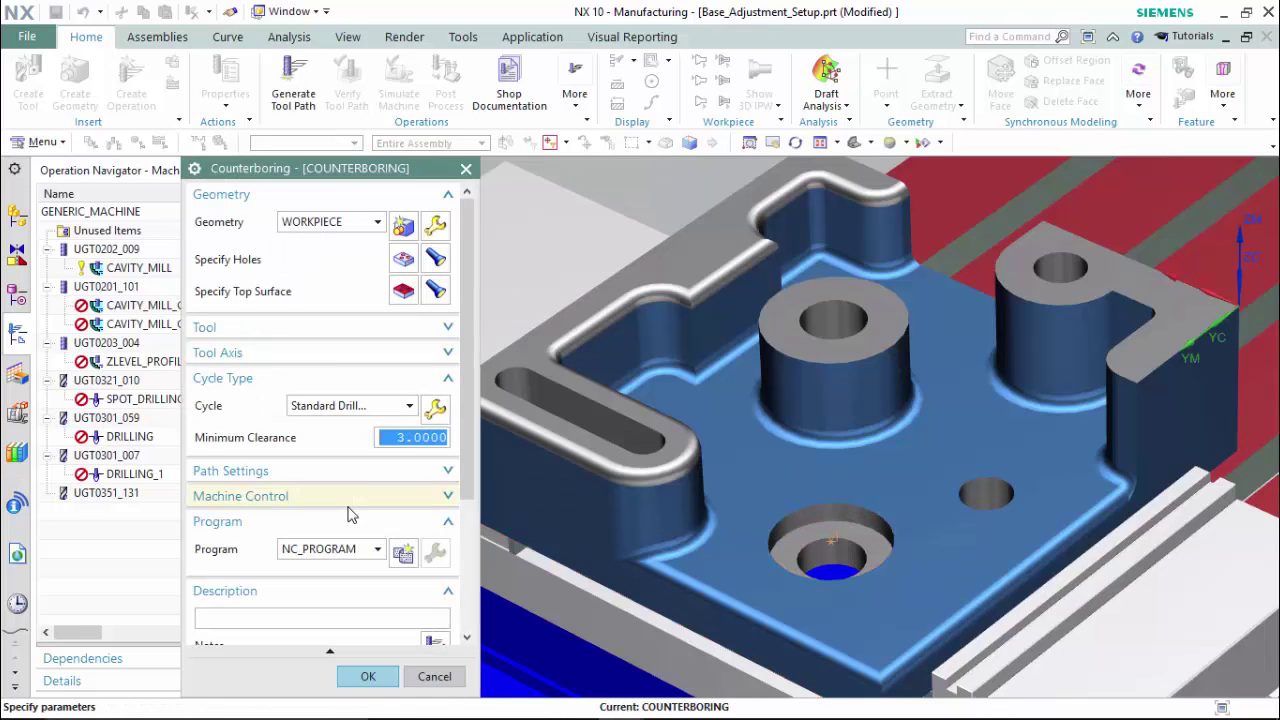
scroll(352, 545, down, 3)
click(368, 676)
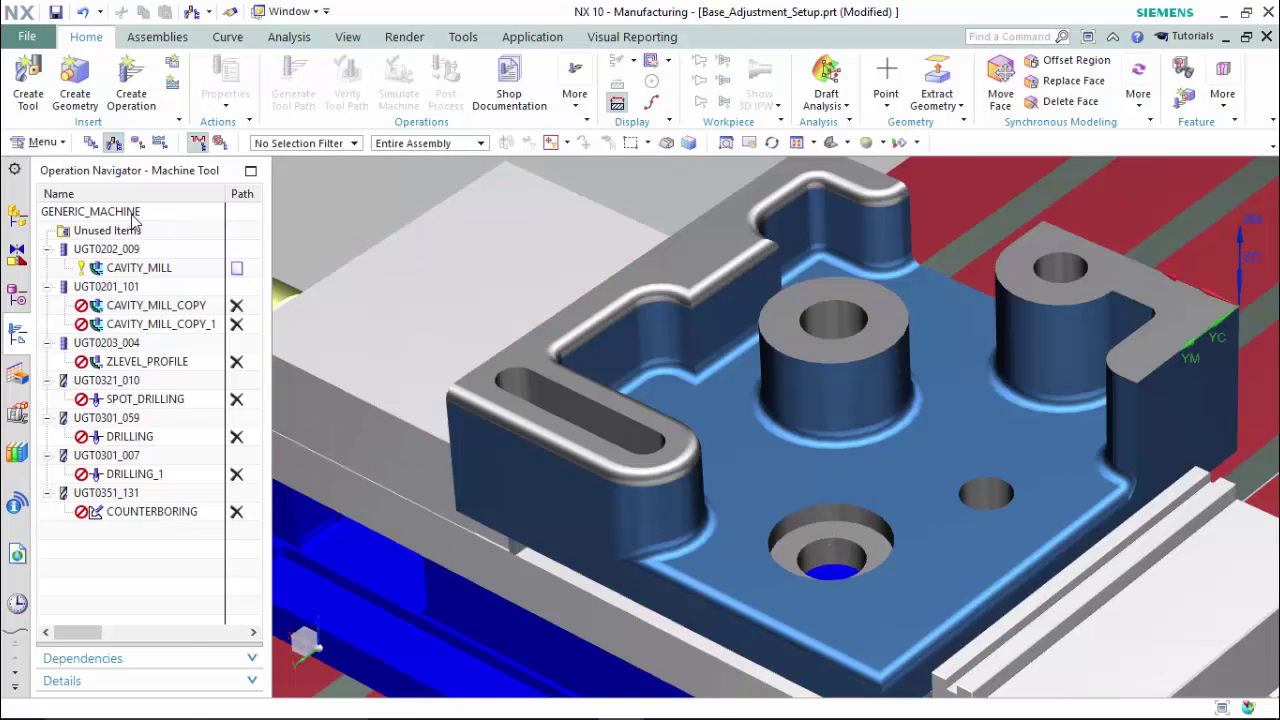
- Generate the tool paths for all operations under GENERIC_MACHINE and answer the generation prompts
right_click(128, 211)
click(172, 259)
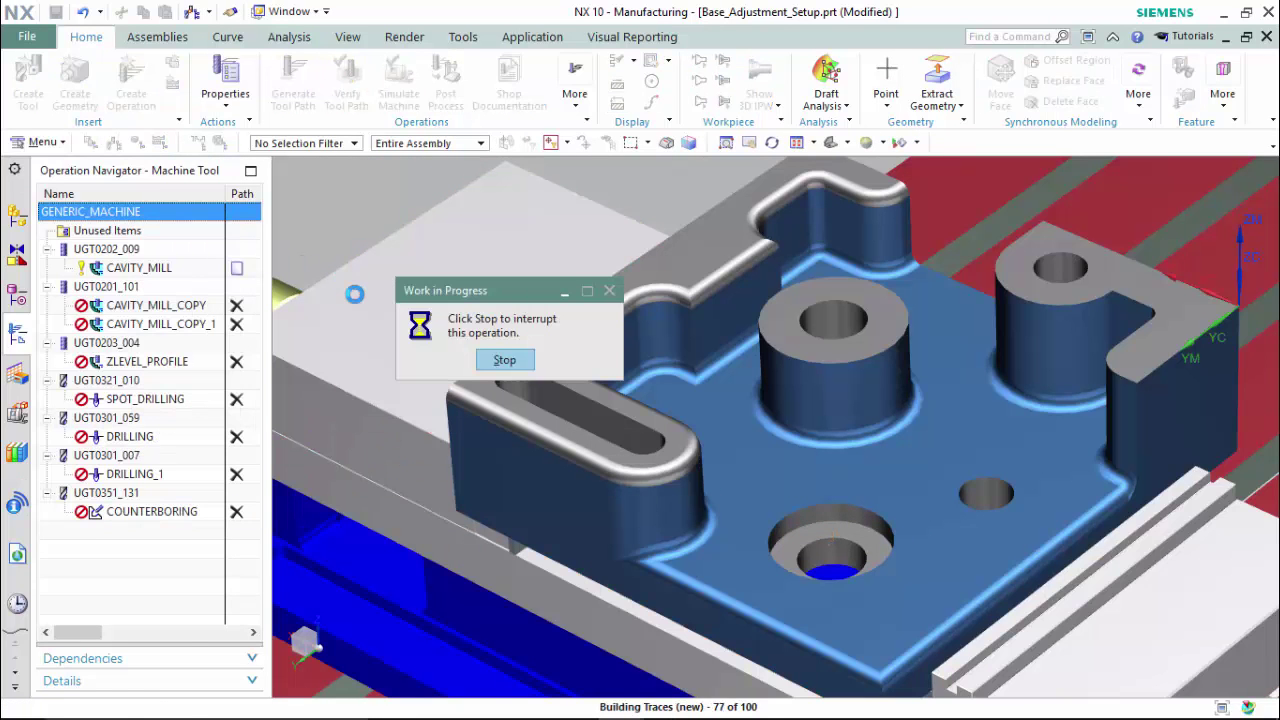
click(346, 404)
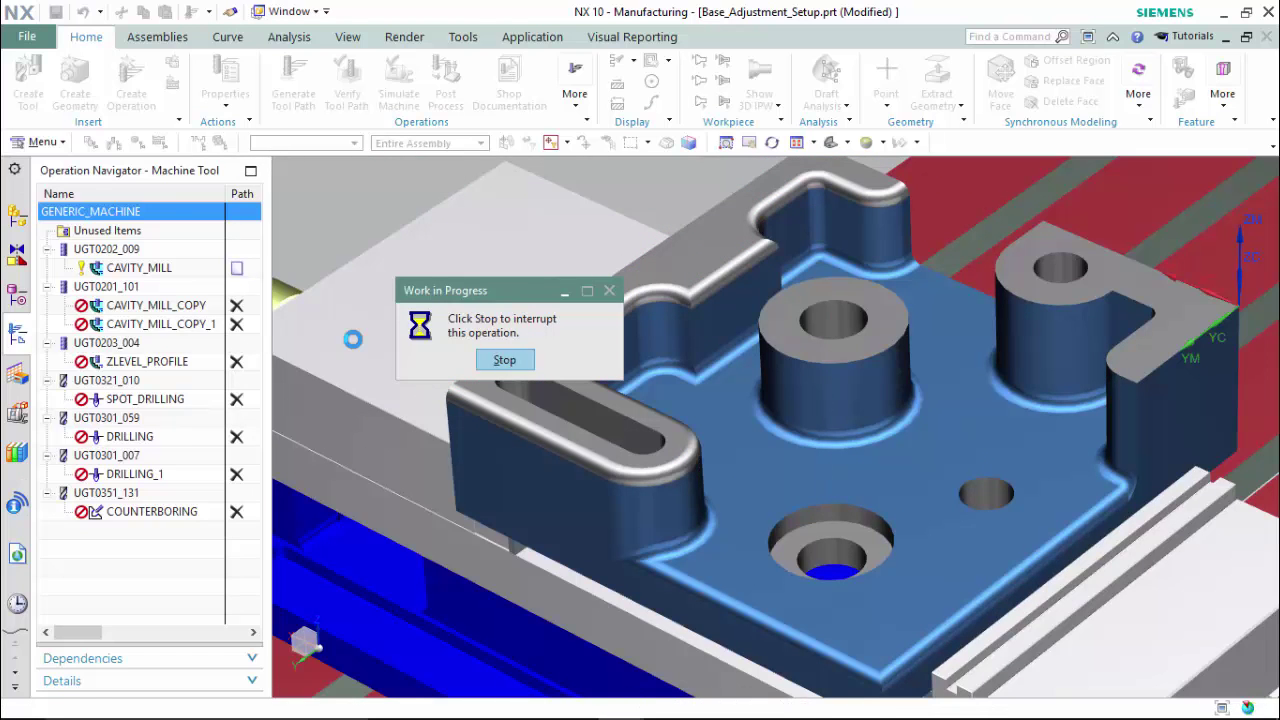
click(510, 447)
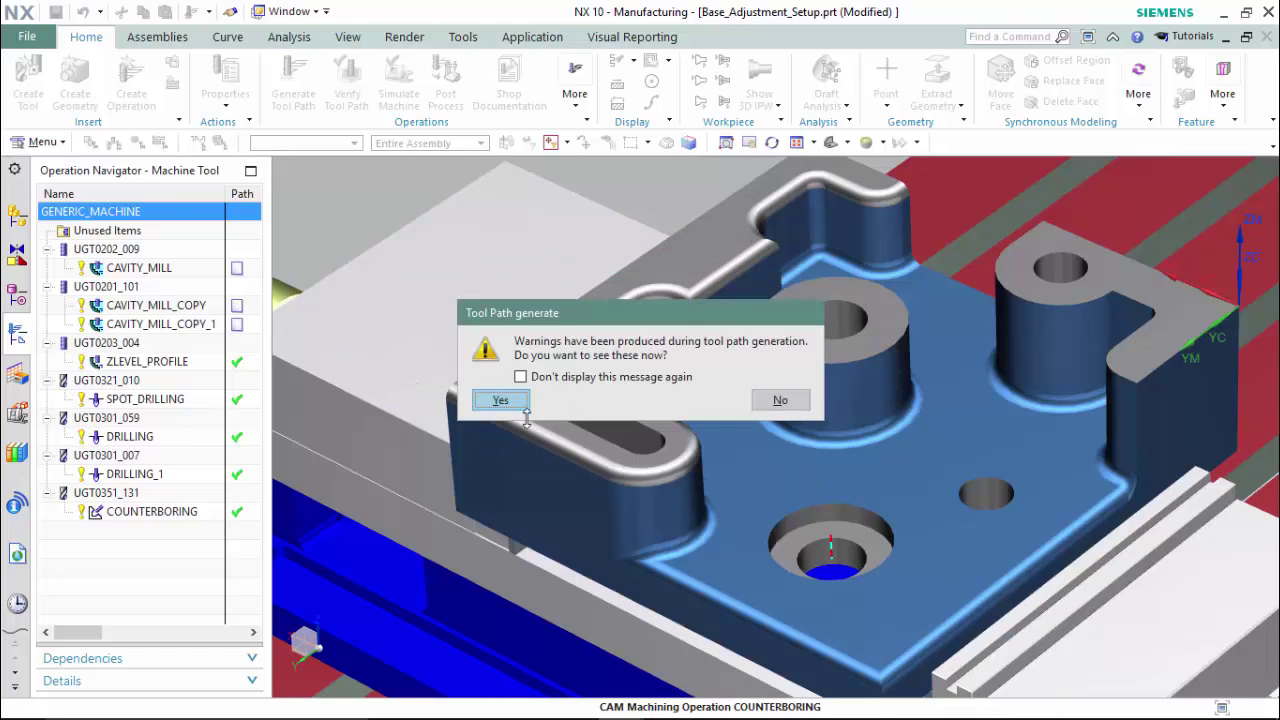
click(499, 401)
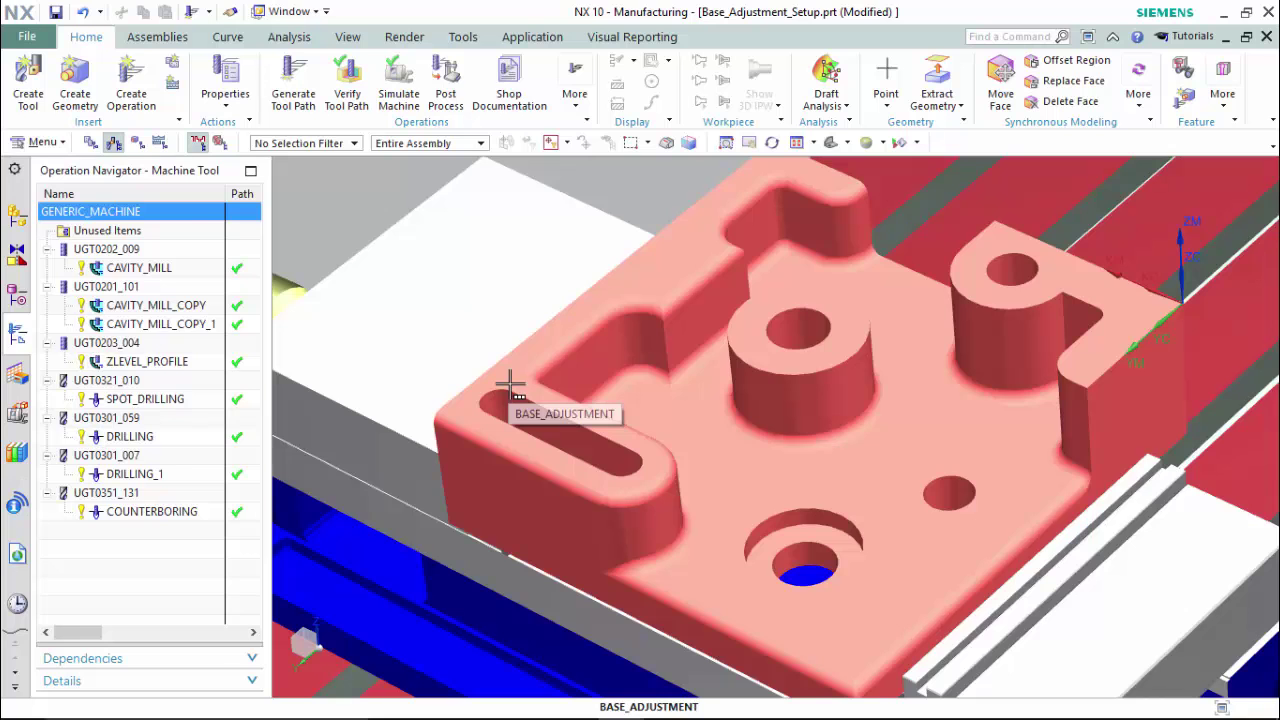
- Verify all tool paths by playing the 3D Dynamic material removal animation
click(347, 82)
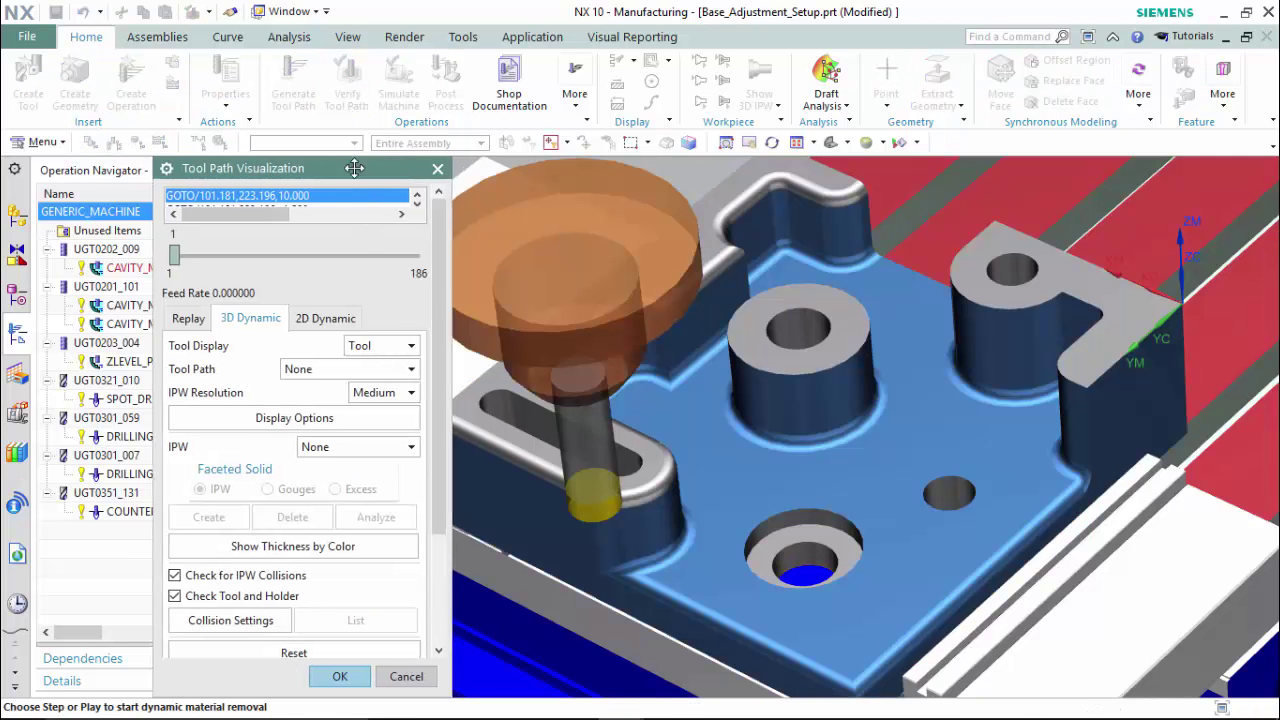
drag(354, 168, 296, 120)
scroll(293, 447, down, 3)
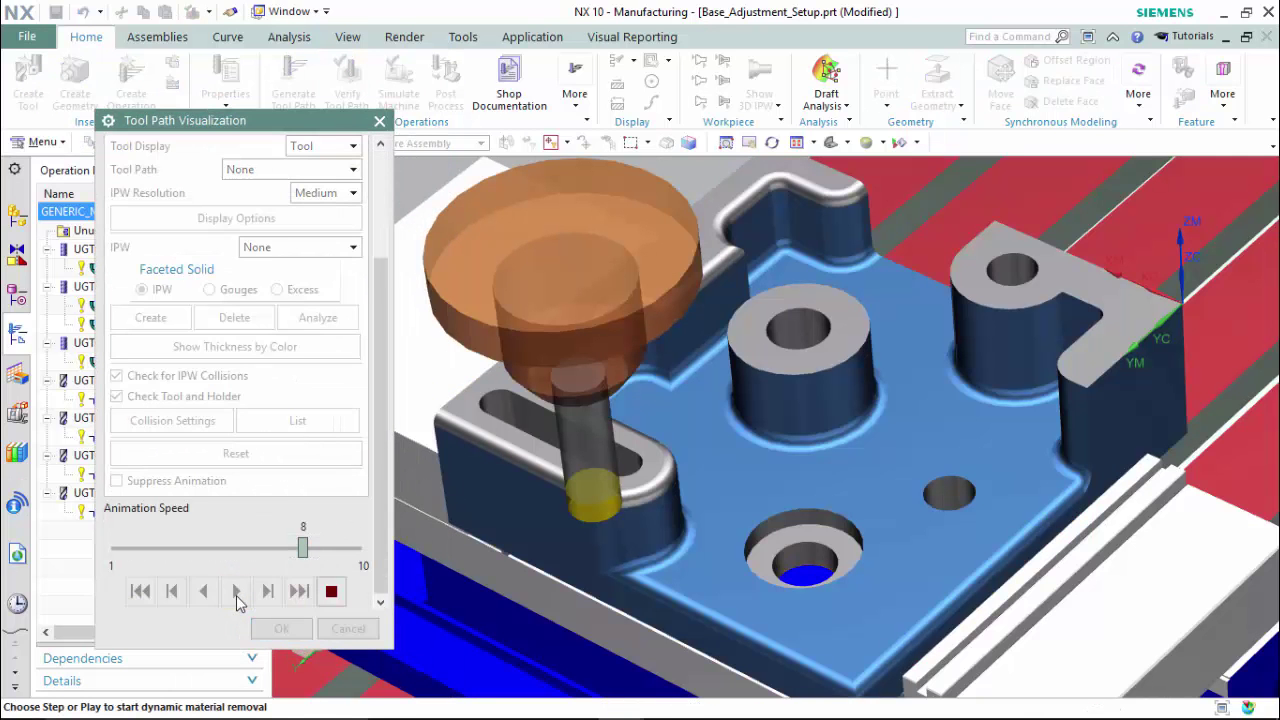
click(236, 591)
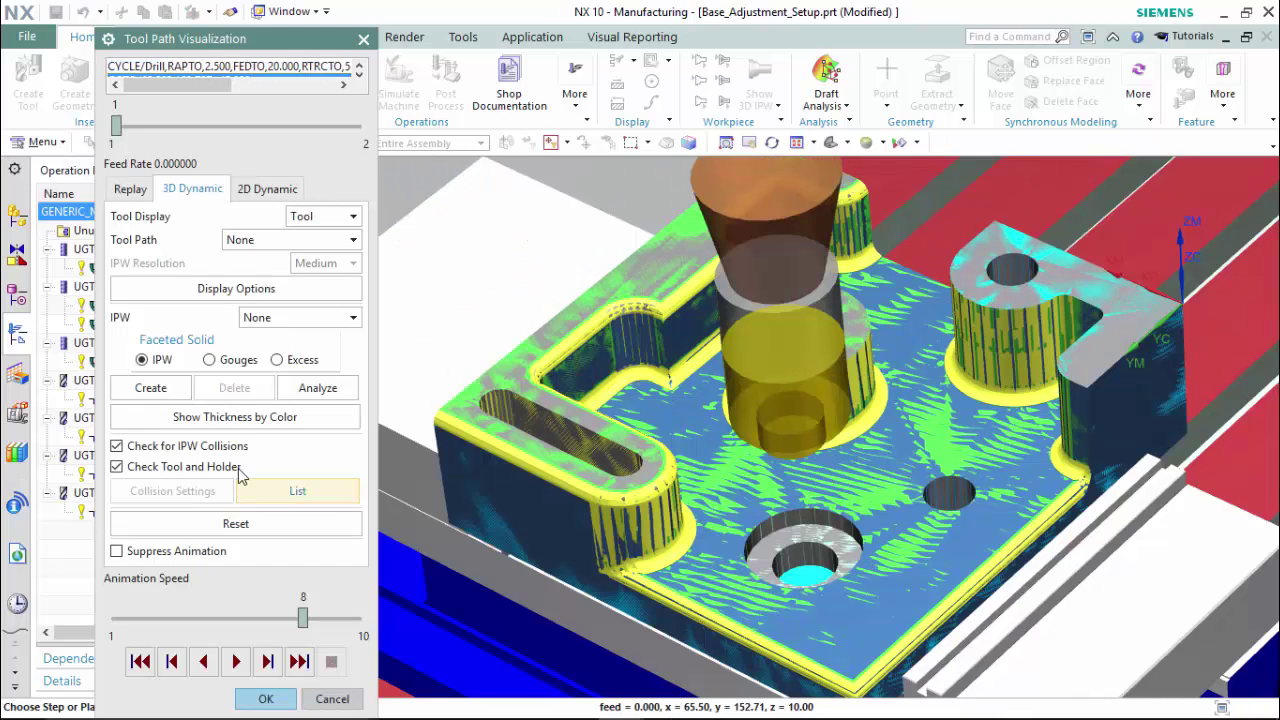
- Show the simulated workpiece's thickness by color, inspect the remaining material and close the tool path visualization
click(254, 416)
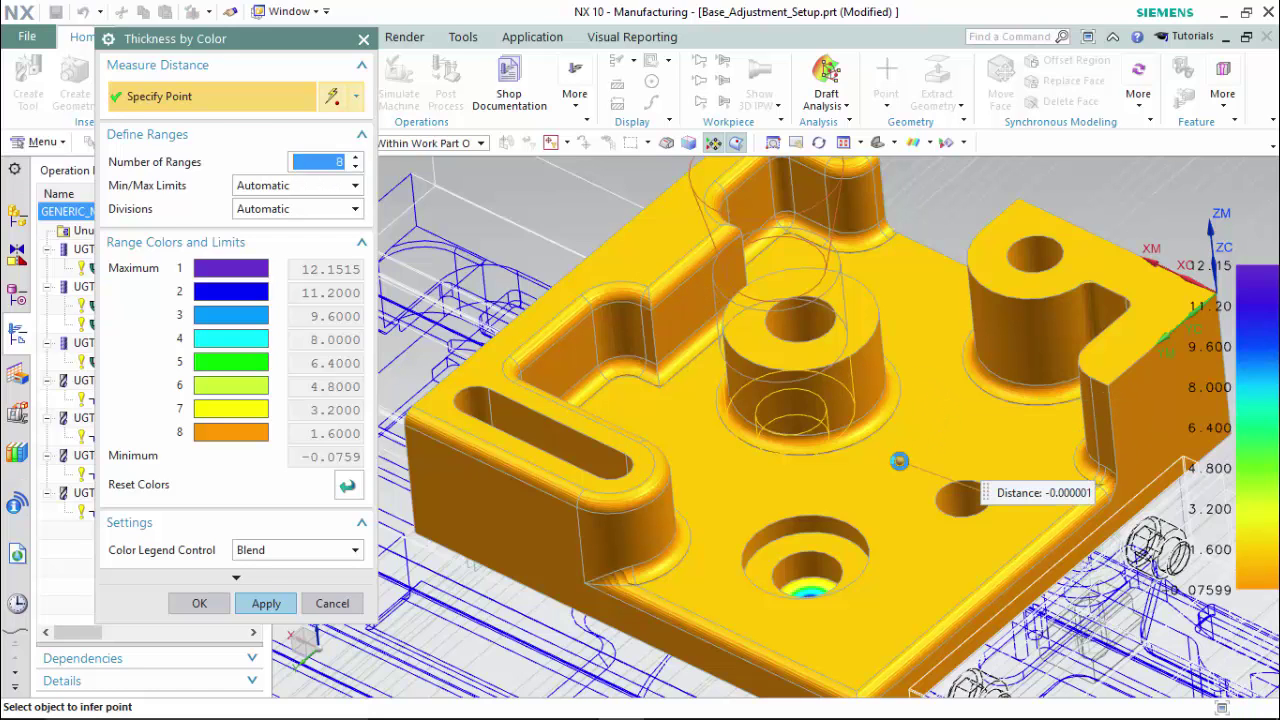
click(200, 604)
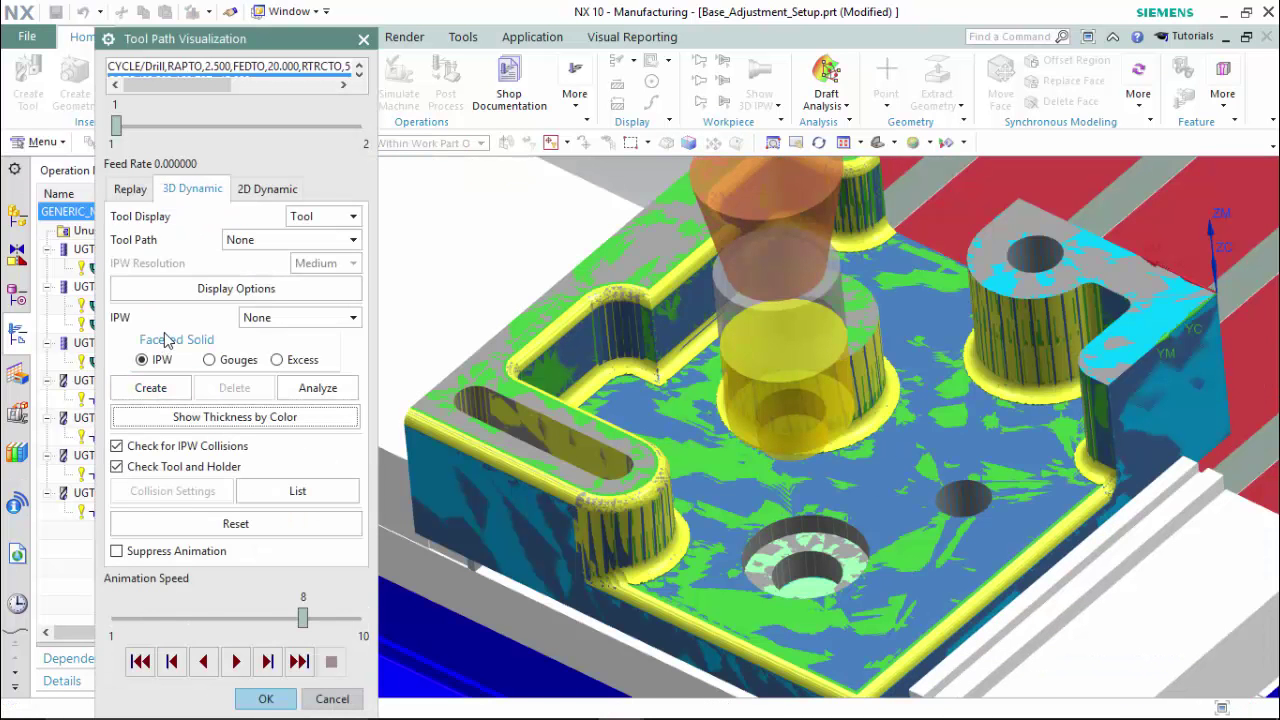
click(265, 698)
- Postprocess the whole program with the MILL_3_AXIS postprocessor, keeping the ptp output file and its listing
click(456, 94)
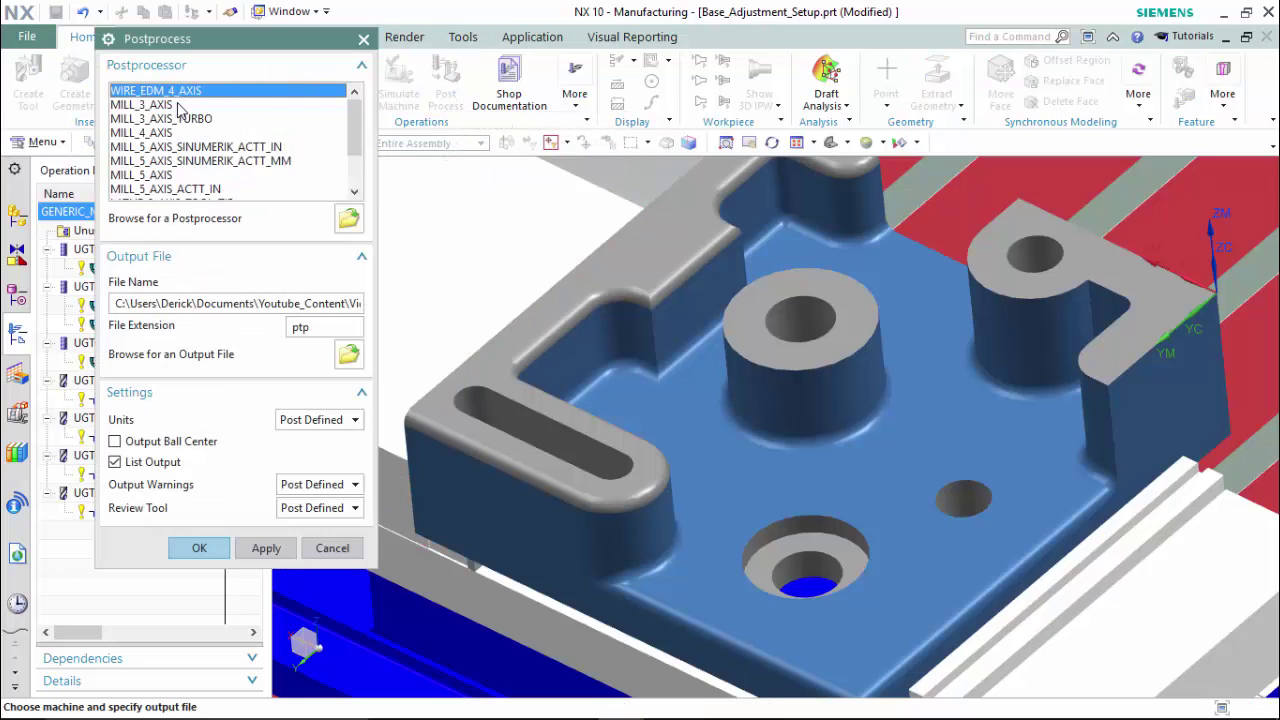
click(180, 106)
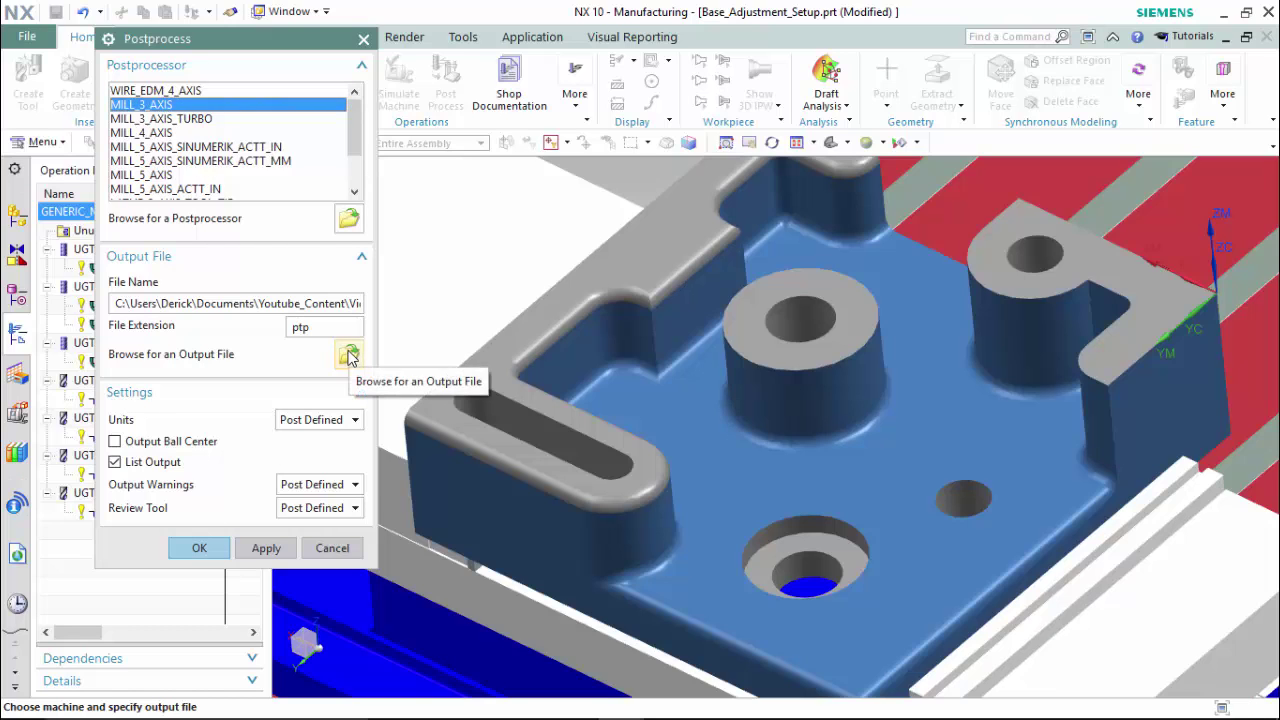
click(199, 548)
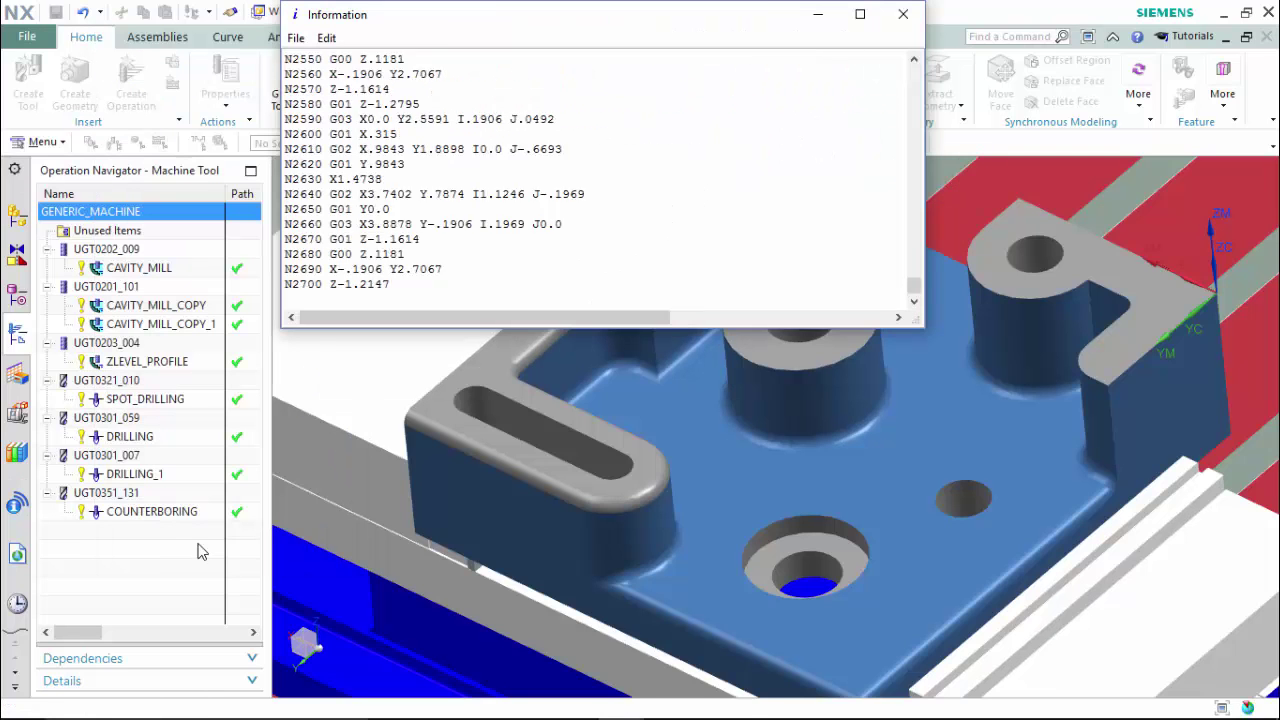
- Maximize the output listing and review the generated G-code from its beginning
click(420, 156)
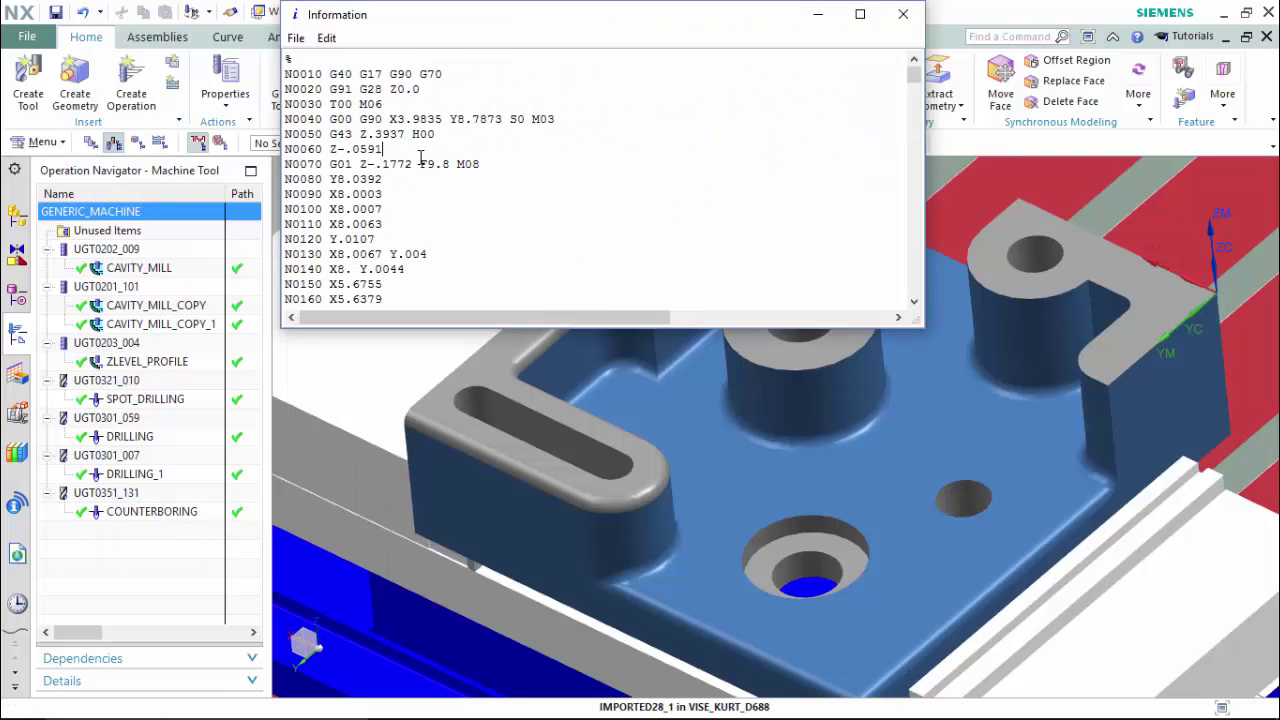
double_click(477, 19)
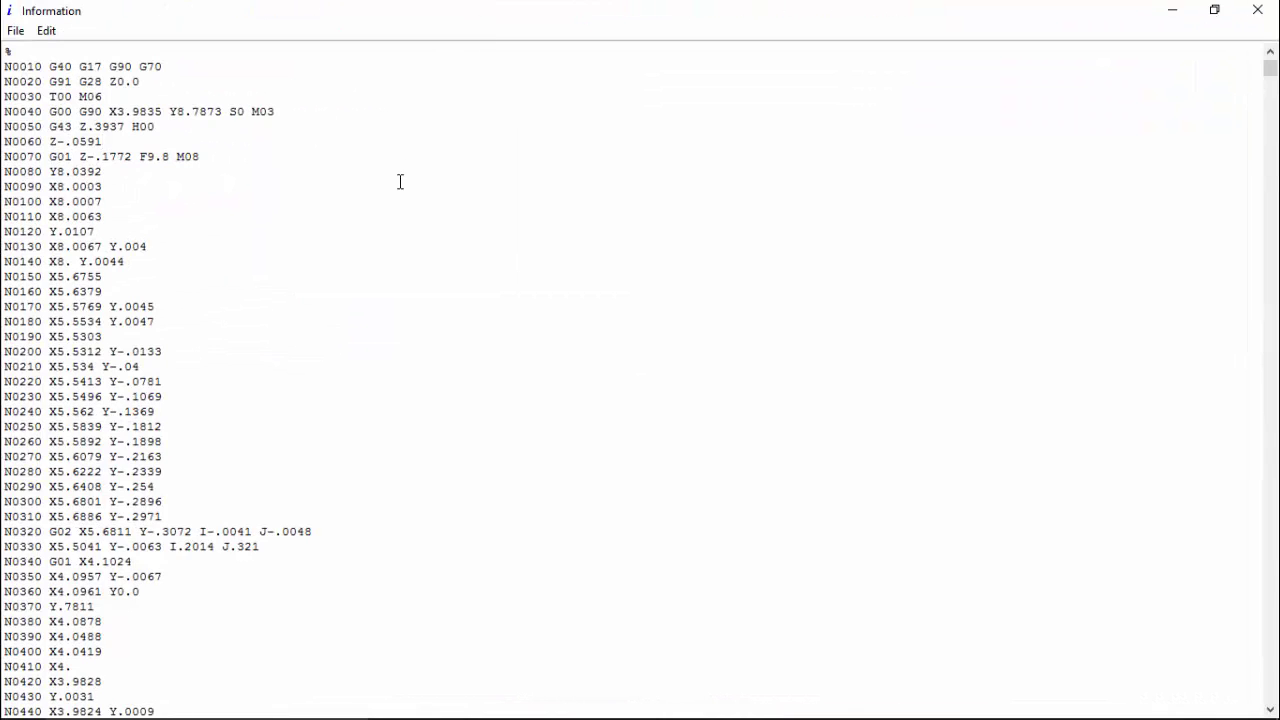
scroll(399, 183, down, 20)
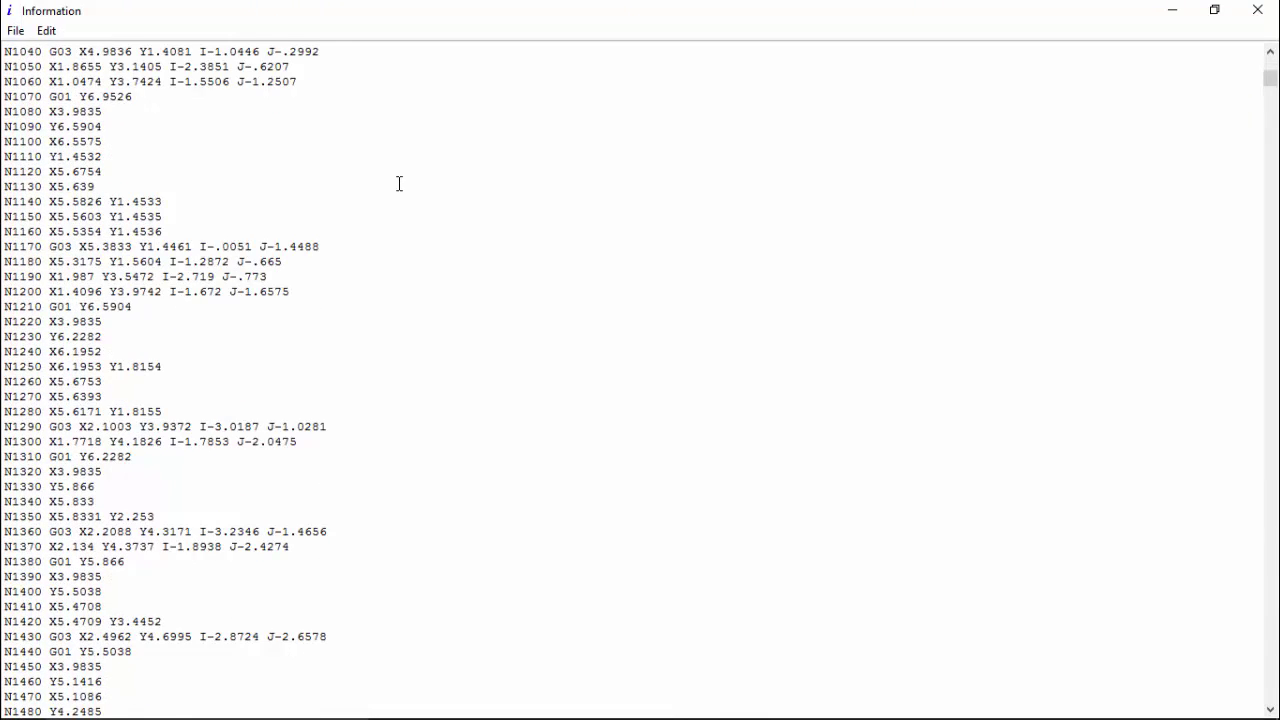
scroll(399, 183, down, 20)
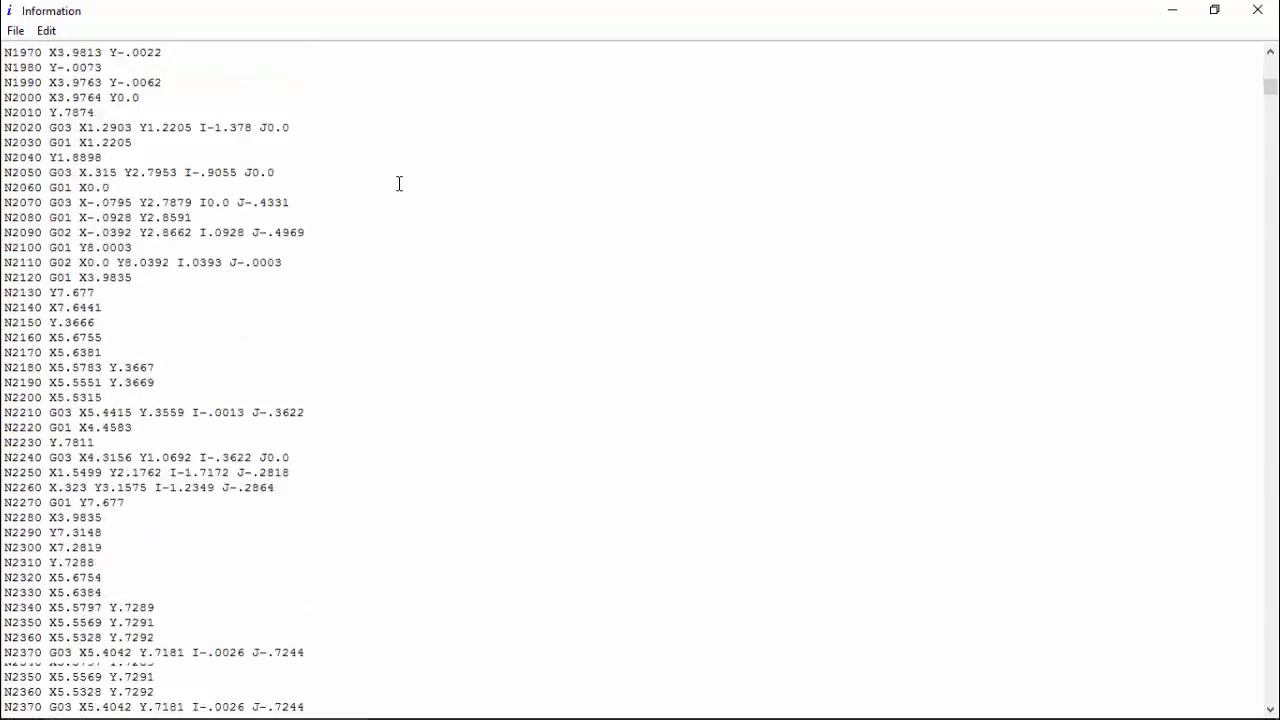
scroll(399, 183, down, 20)
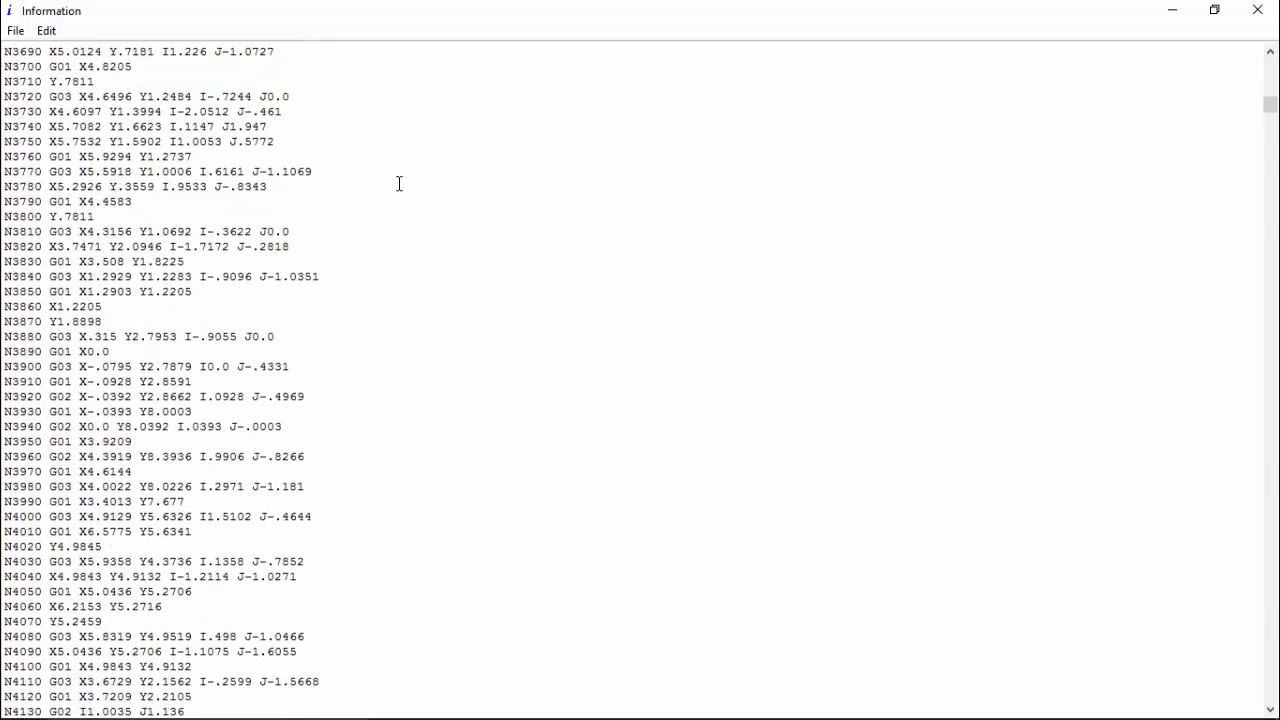